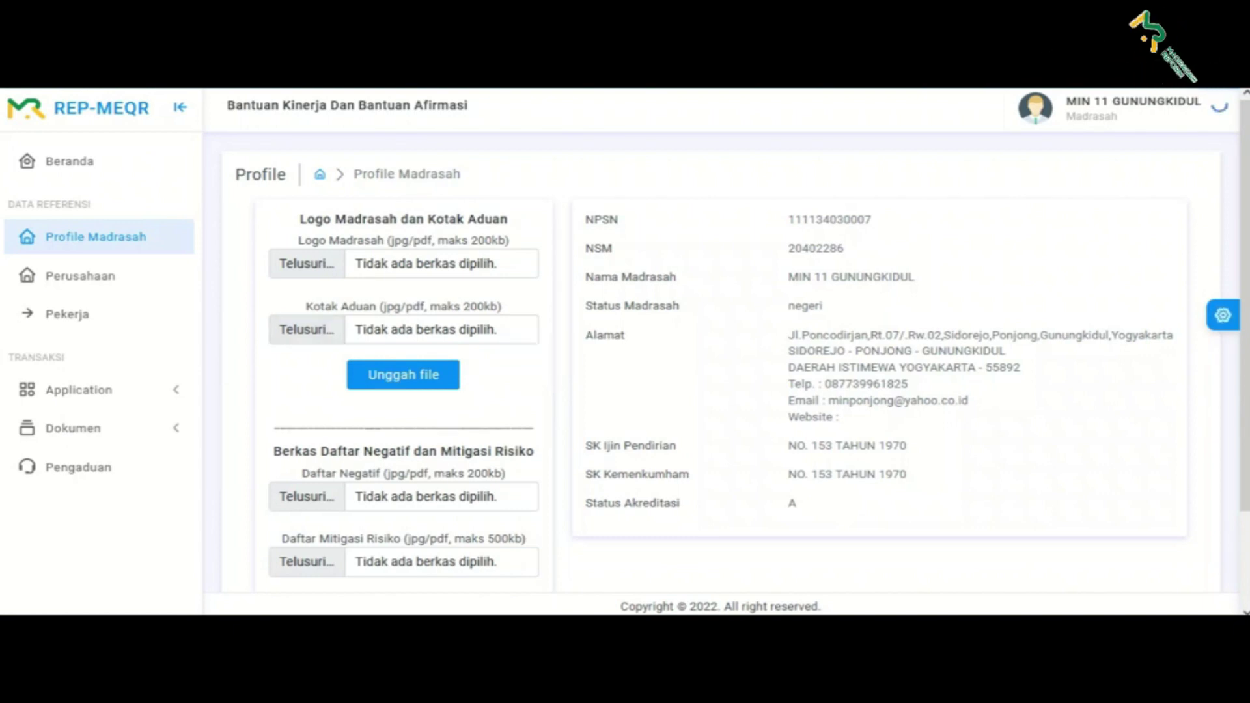
- Scroll the profile page and expand the Dokumen menu to show Dokumen, Daftar Negatif and Mitigasi
scroll(715, 358, down, 2)
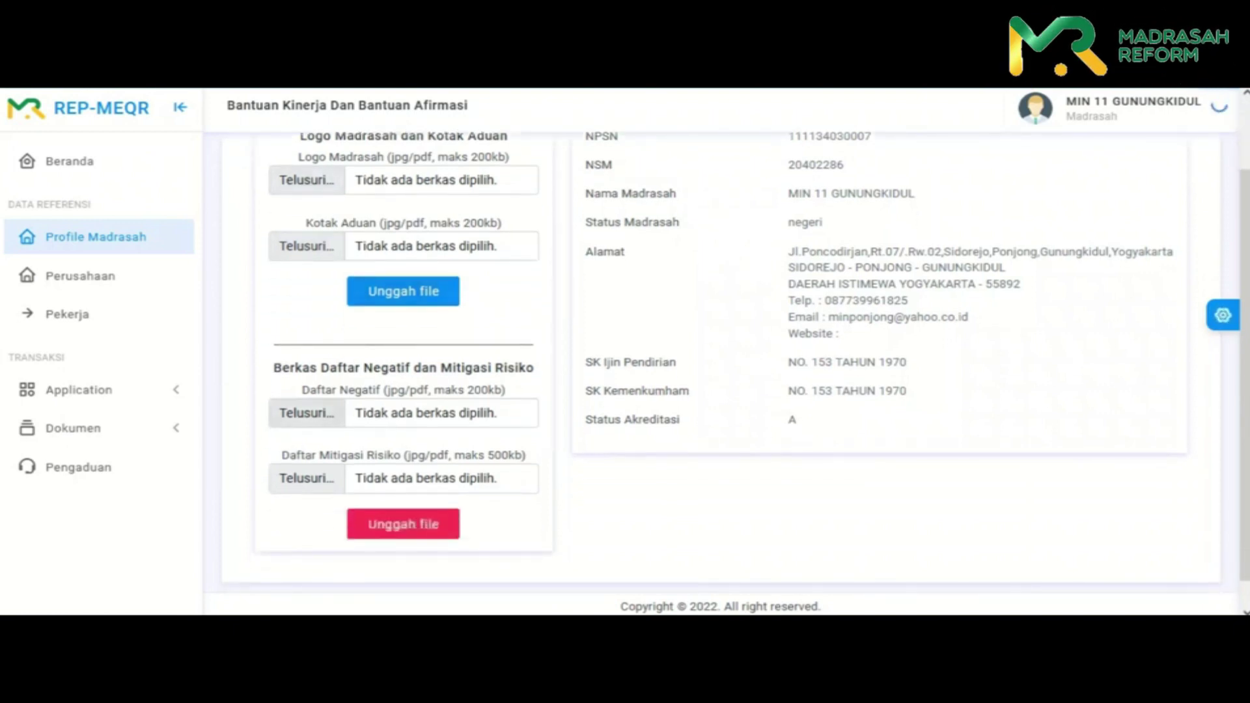
drag(360, 368, 495, 367)
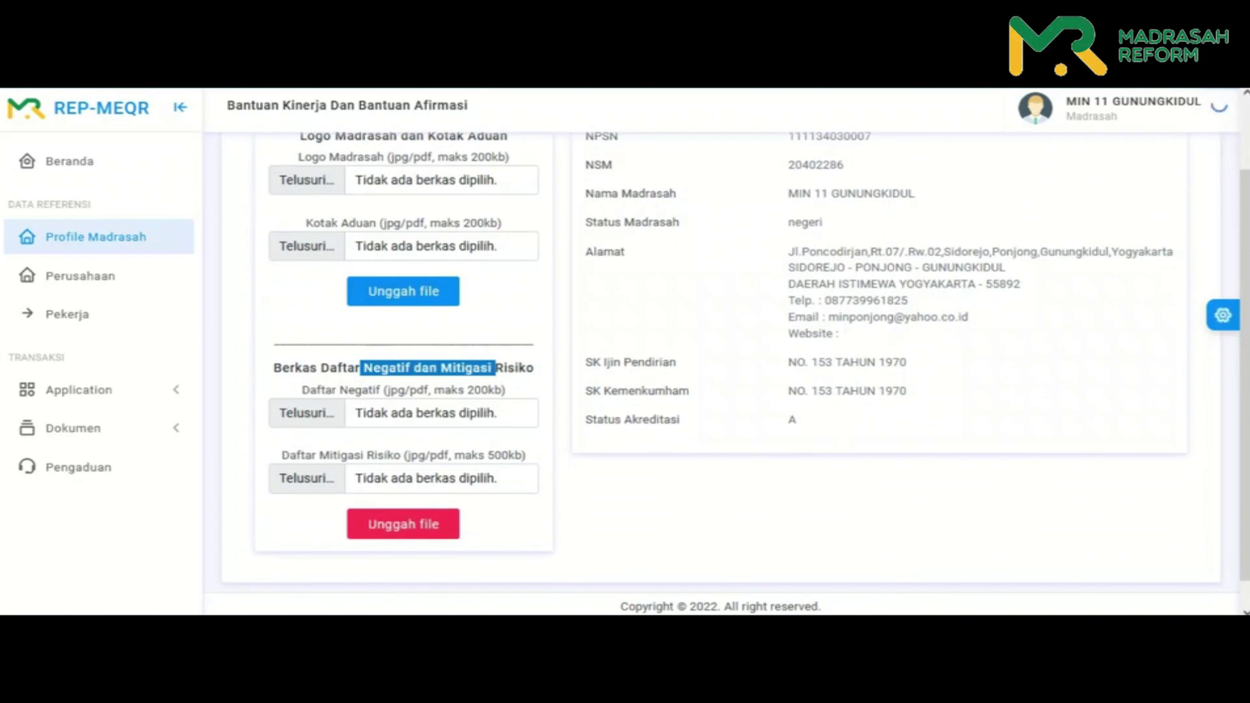
click(73, 428)
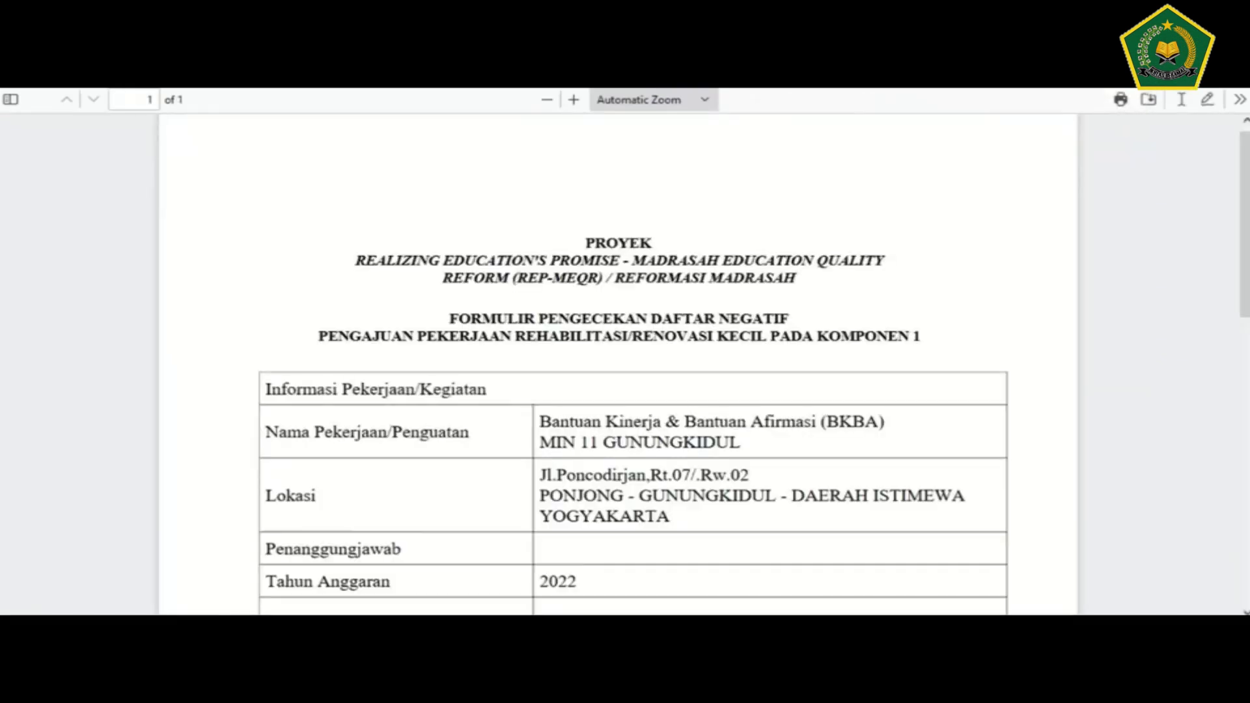
- Review the Daftar Negatif checklist PDF down to the blank PMU check date line
scroll(624, 365, down, 10)
scroll(625, 364, down, 1)
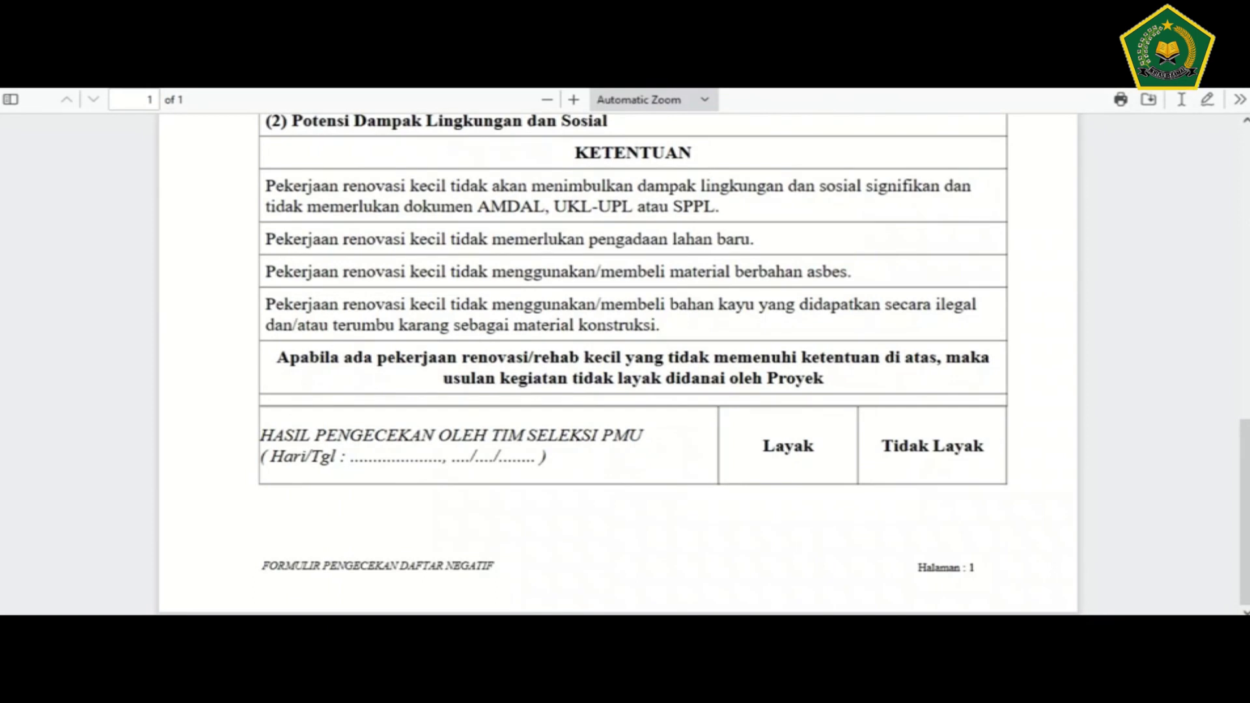
drag(350, 457, 450, 458)
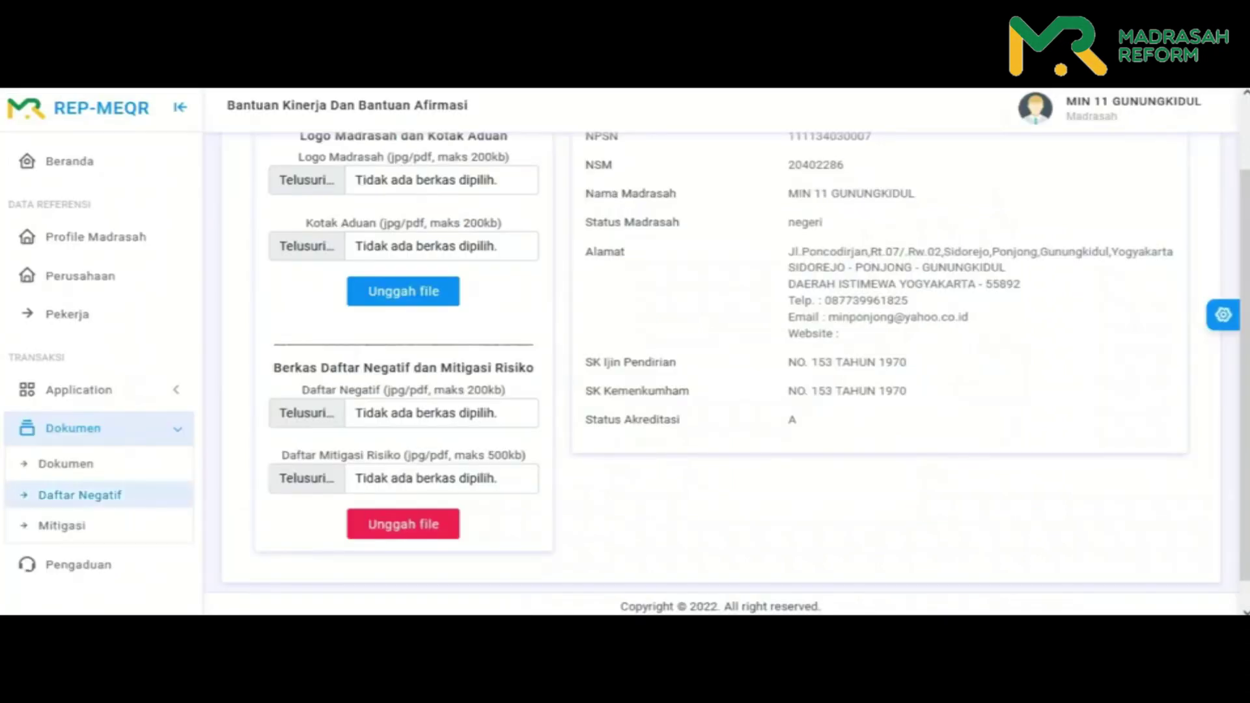
- Download the Mitigasi risk-mitigation form and return to the top of the profile page
click(61, 525)
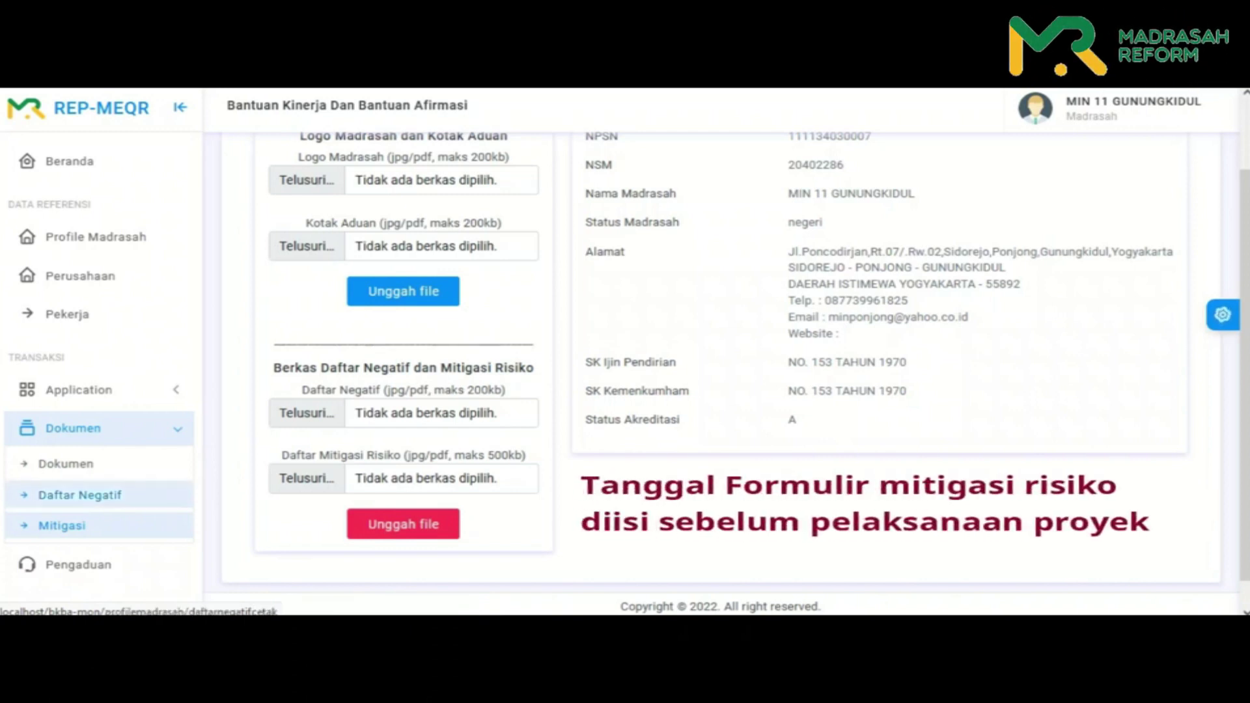
scroll(80, 495, up, 2)
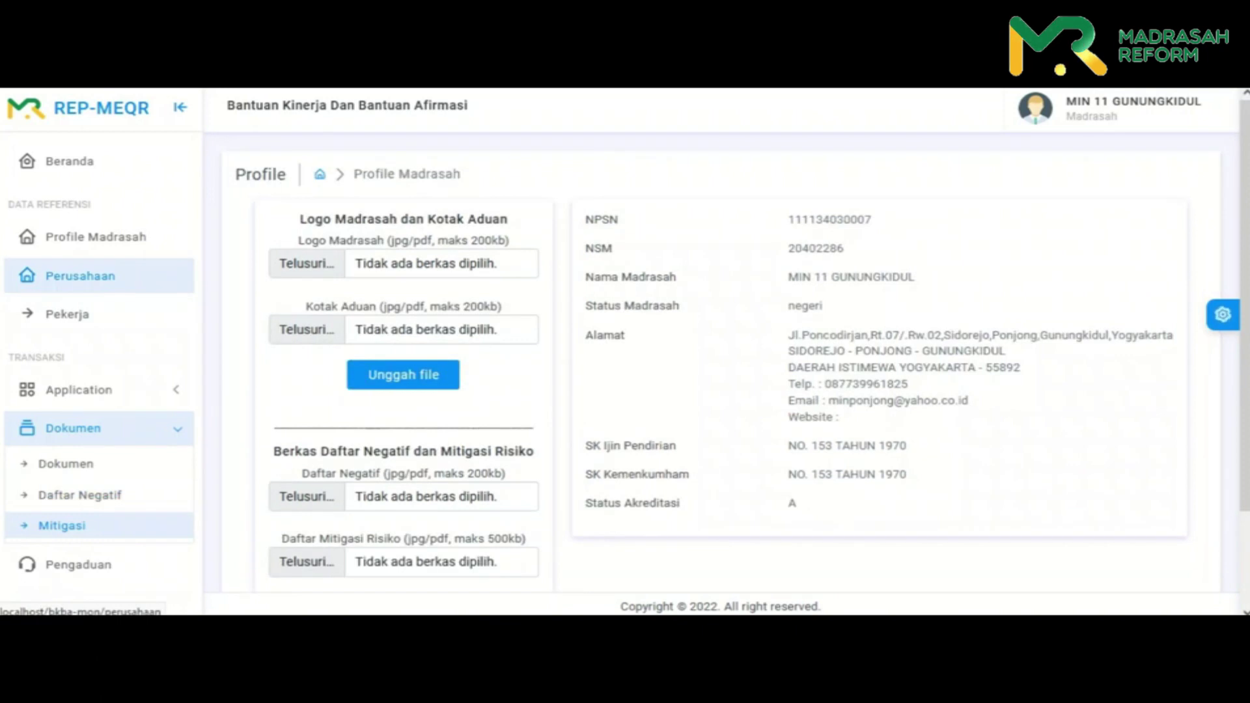
- Open Daftar Perusahaan and check its two entries, Perorangan and Swadaya Masyarakat
click(80, 275)
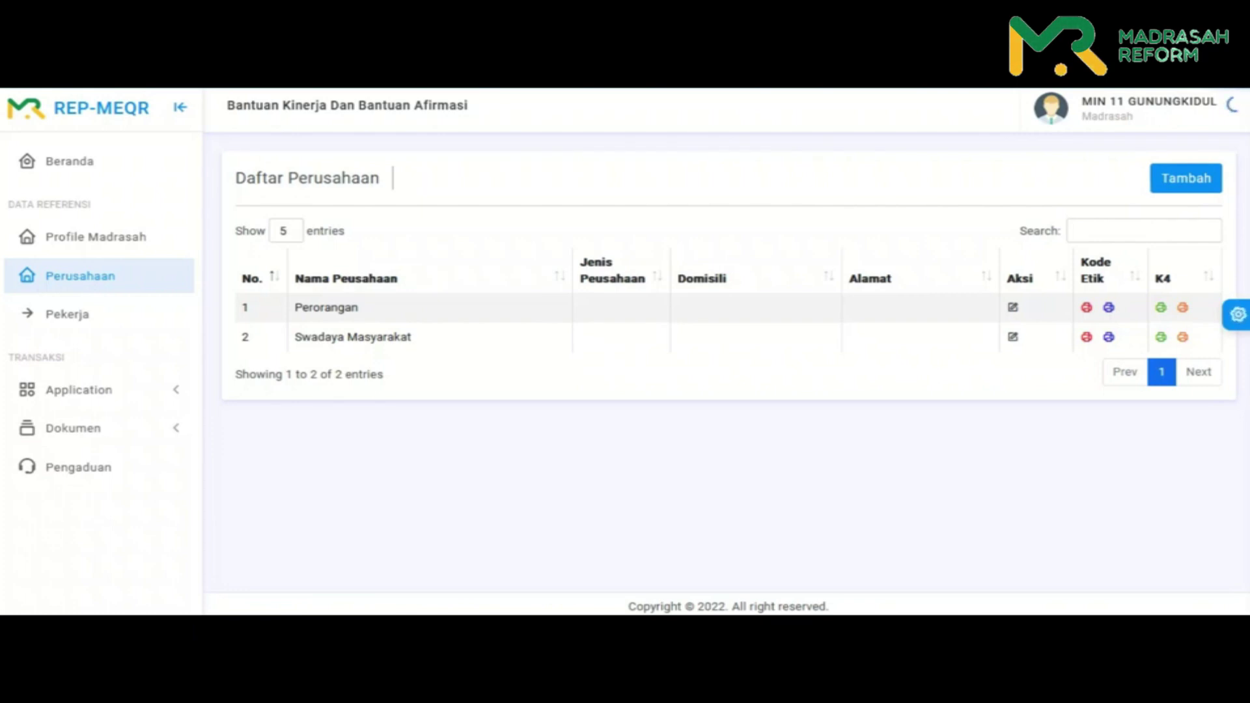
double_click(326, 307)
double_click(319, 336)
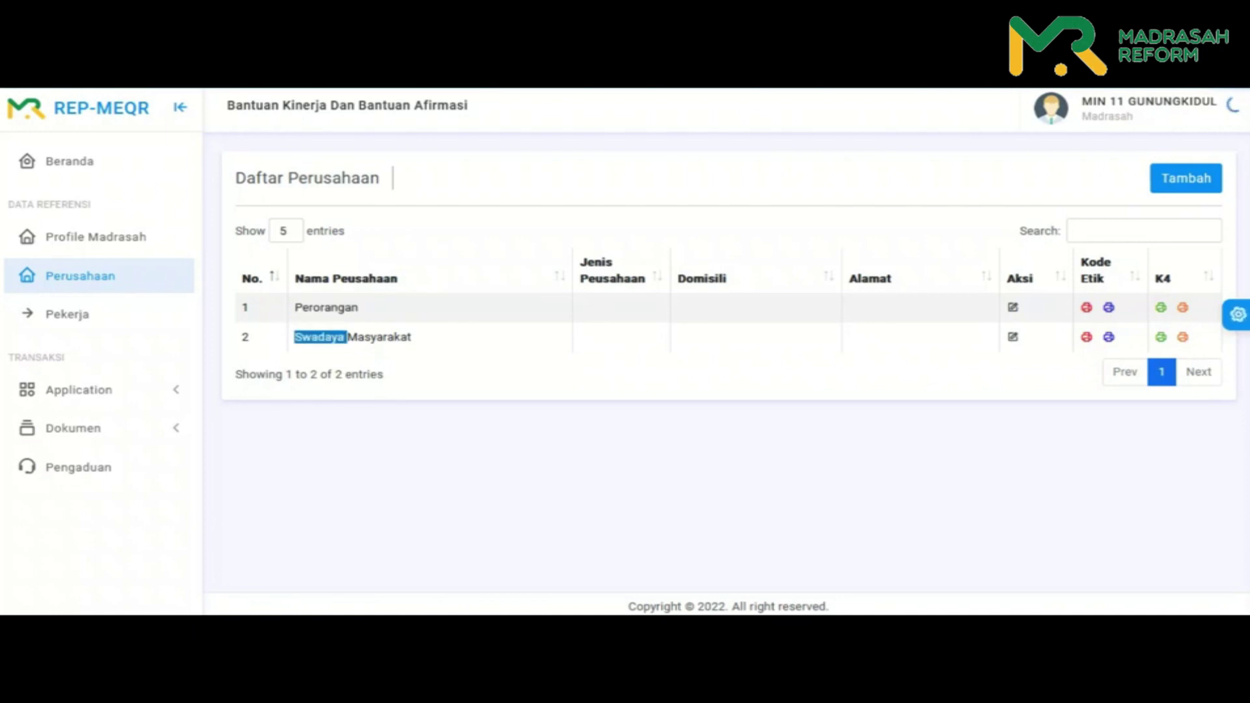
click(319, 336)
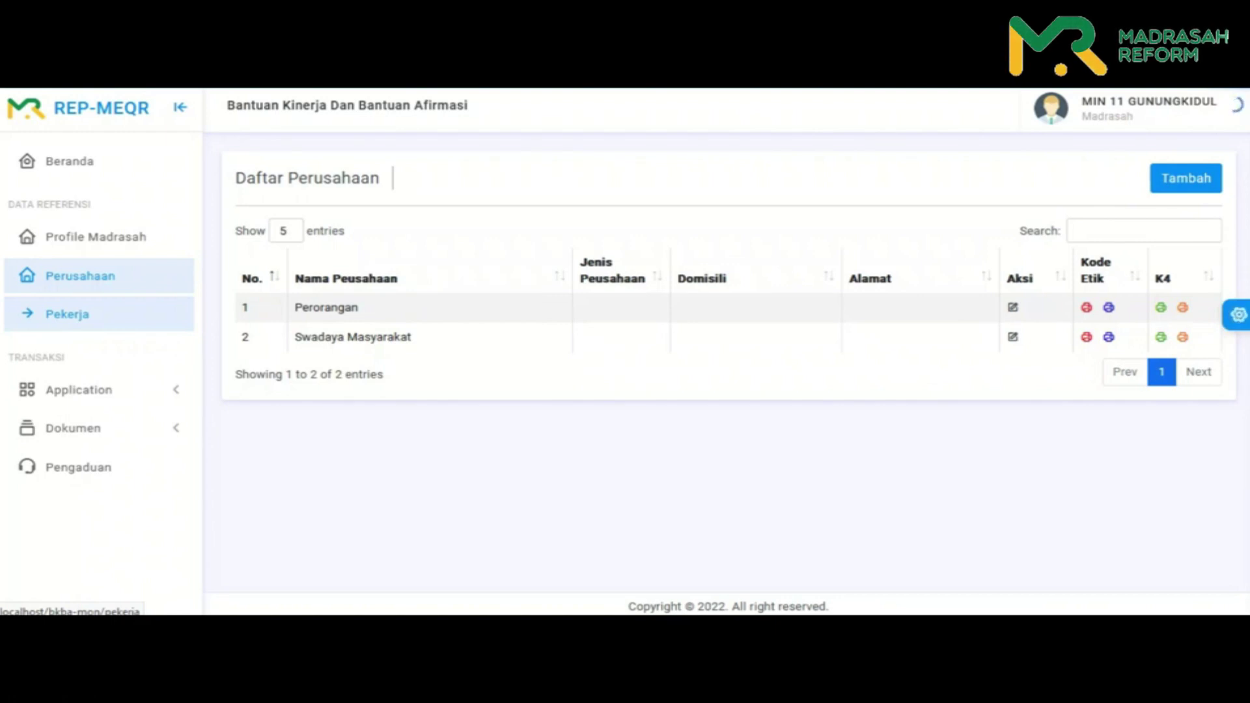
click(67, 313)
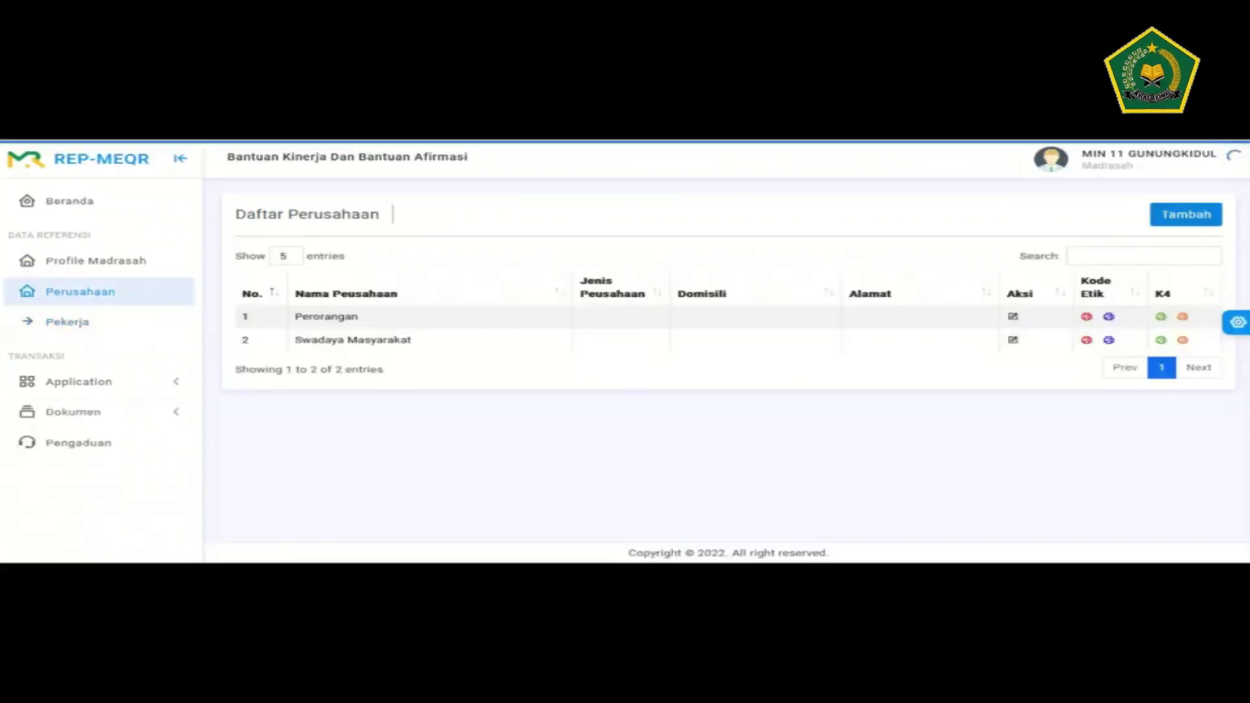
- Add company PT. Darmawangsa persada with field Bangunan dan material, a phone number and Penduduk residency
click(1186, 214)
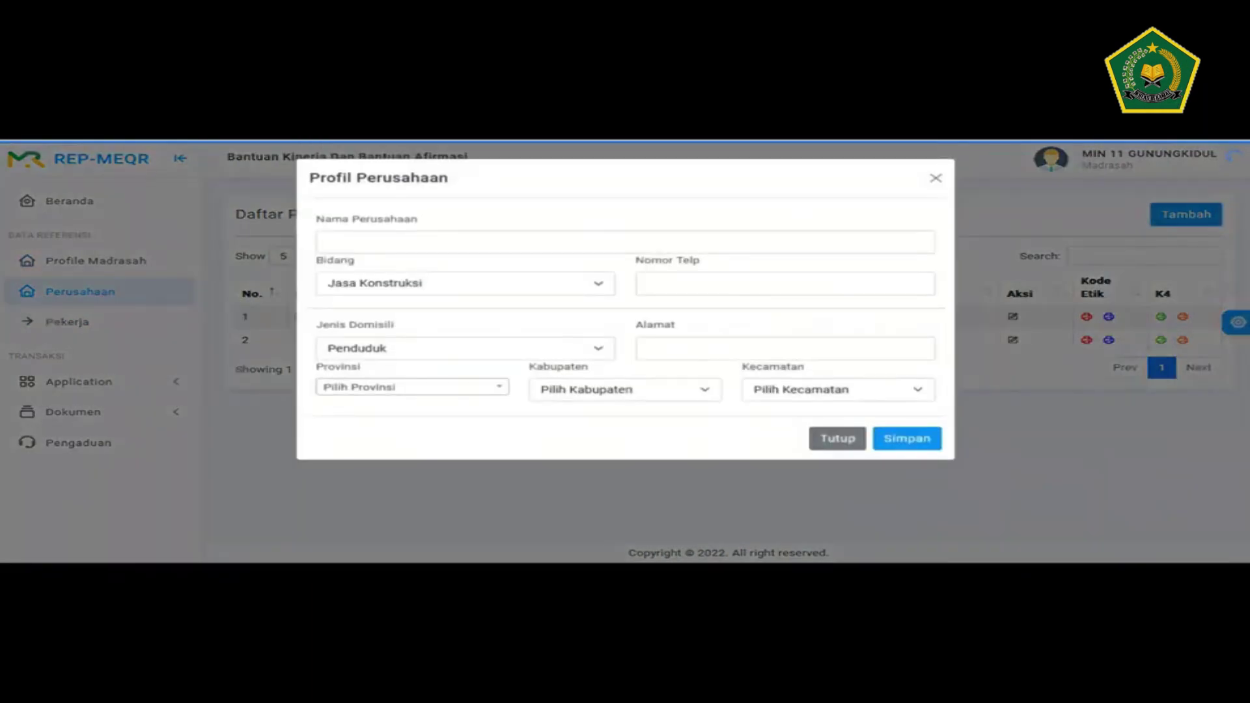
click(625, 241)
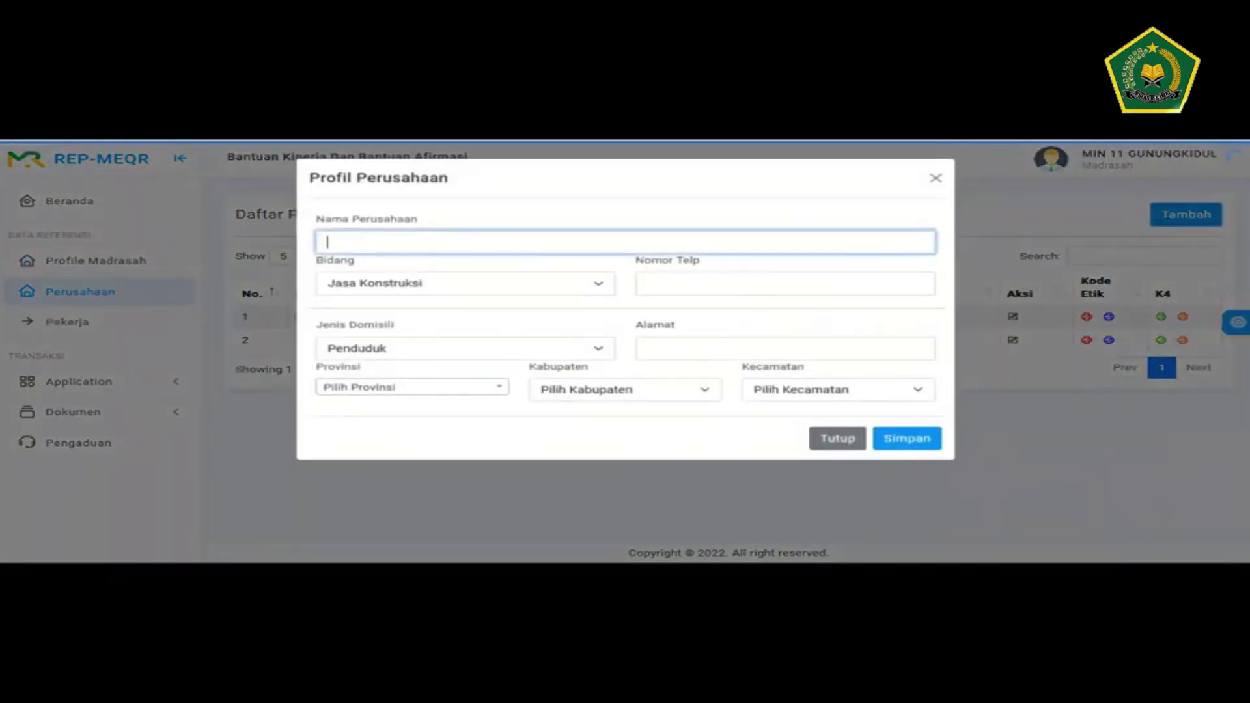
text(PT. Dar)
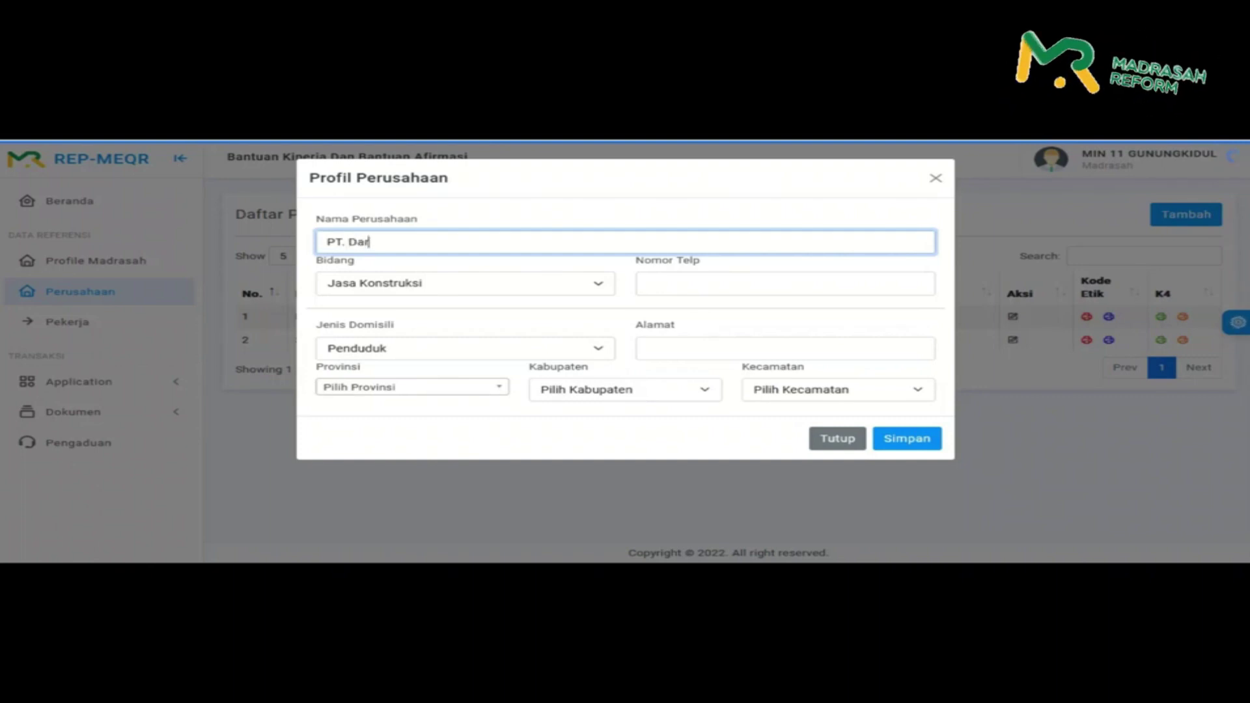
text(mawang)
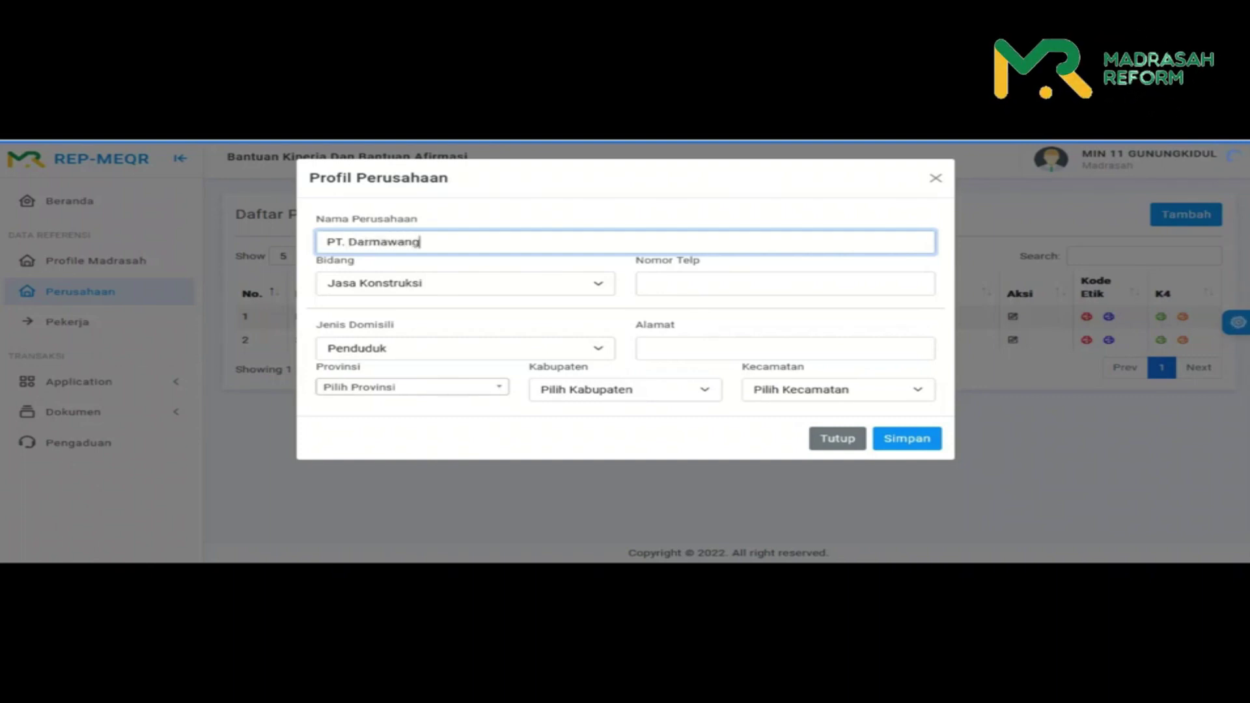
text(sa persada)
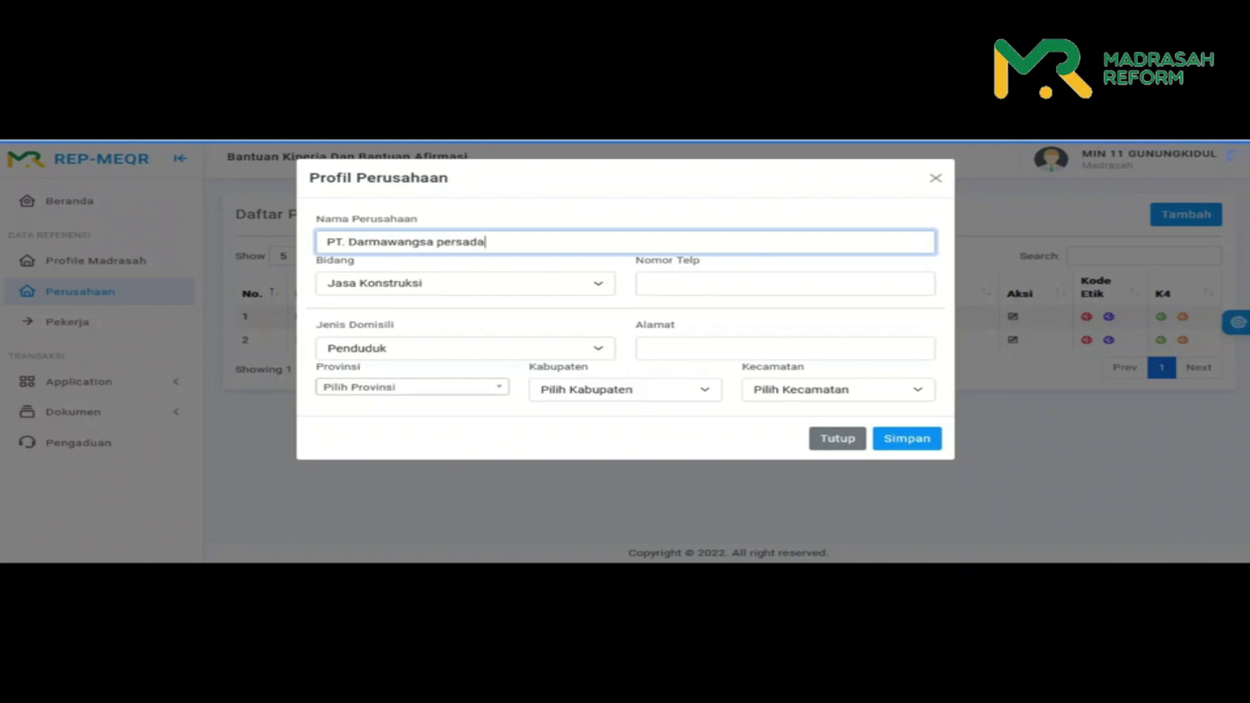
click(464, 283)
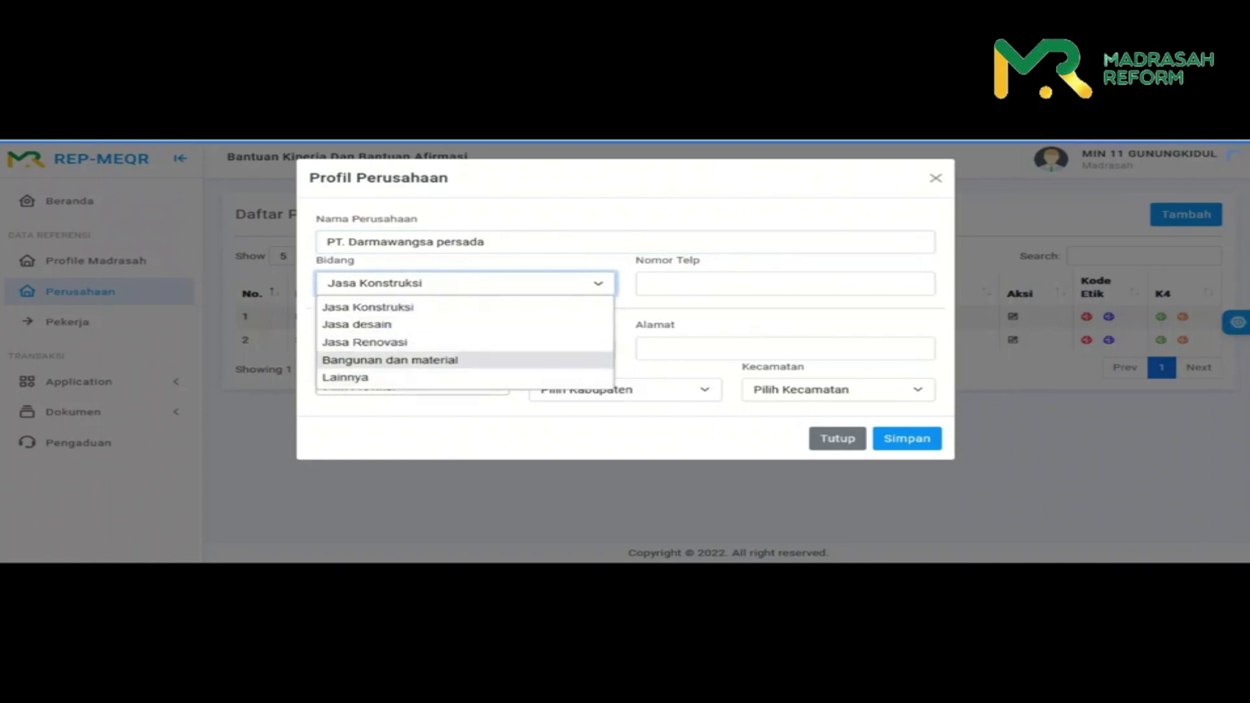
click(389, 360)
click(785, 283)
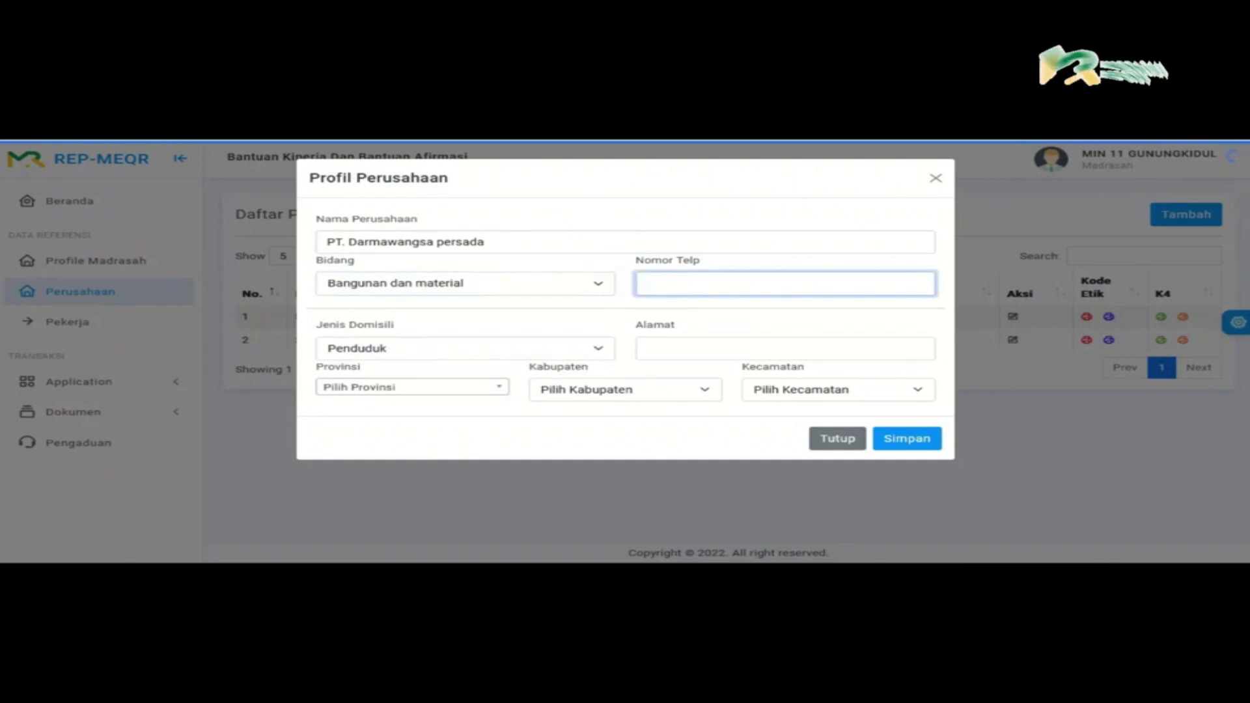
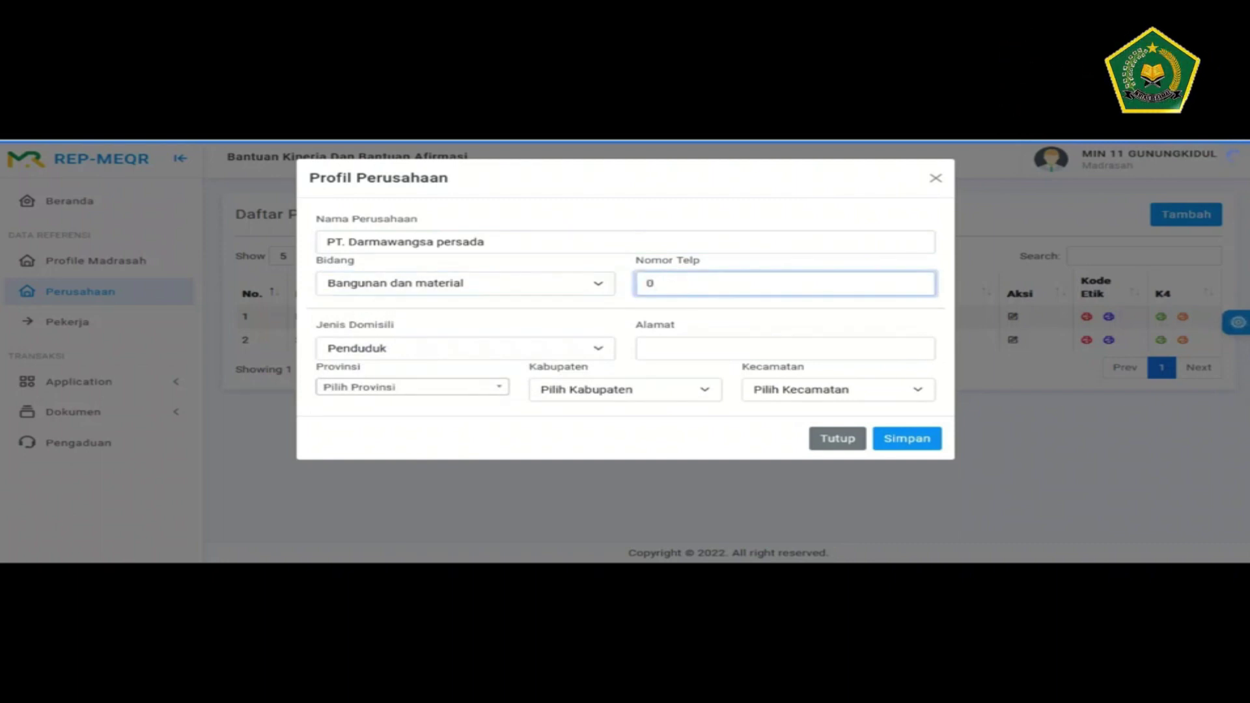
click(465, 348)
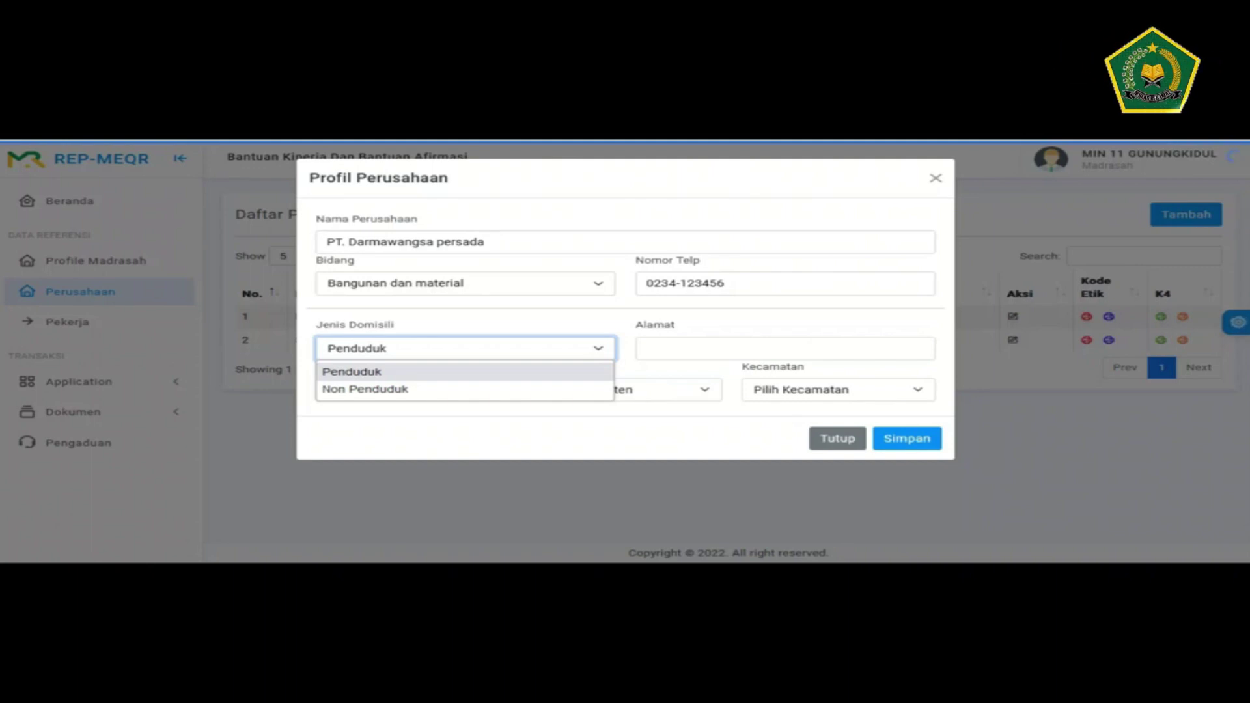
key(Down)
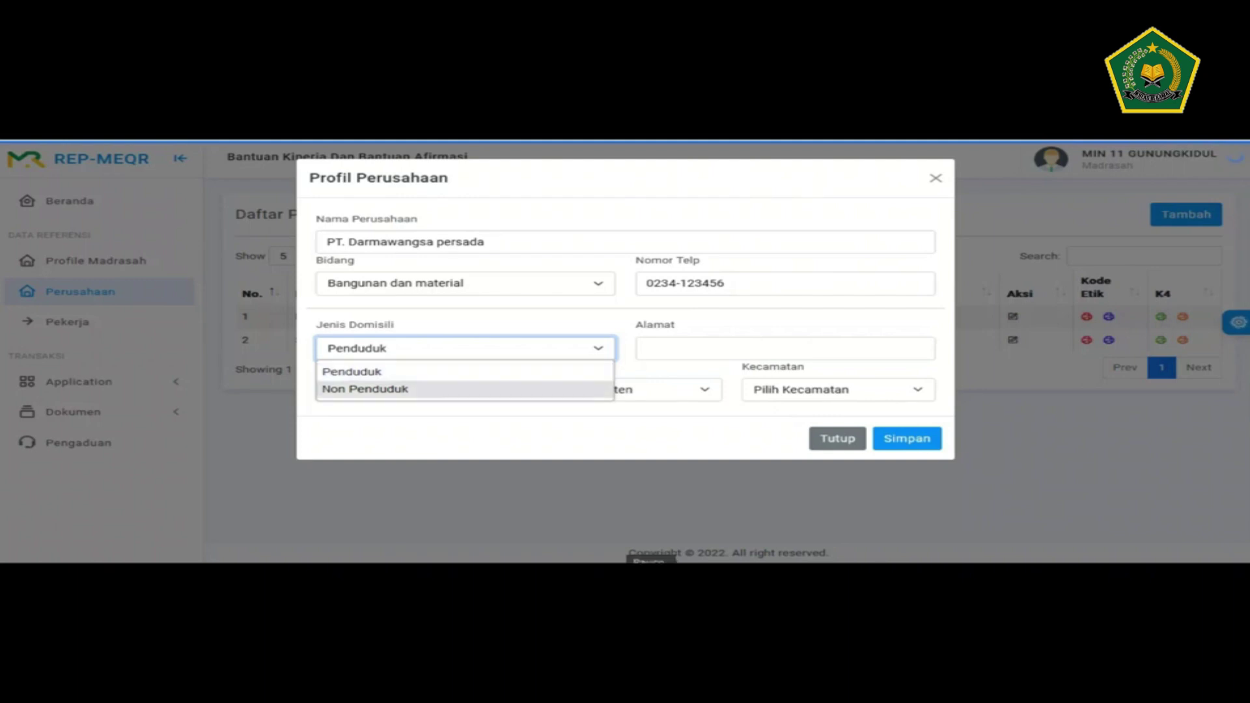
click(784, 348)
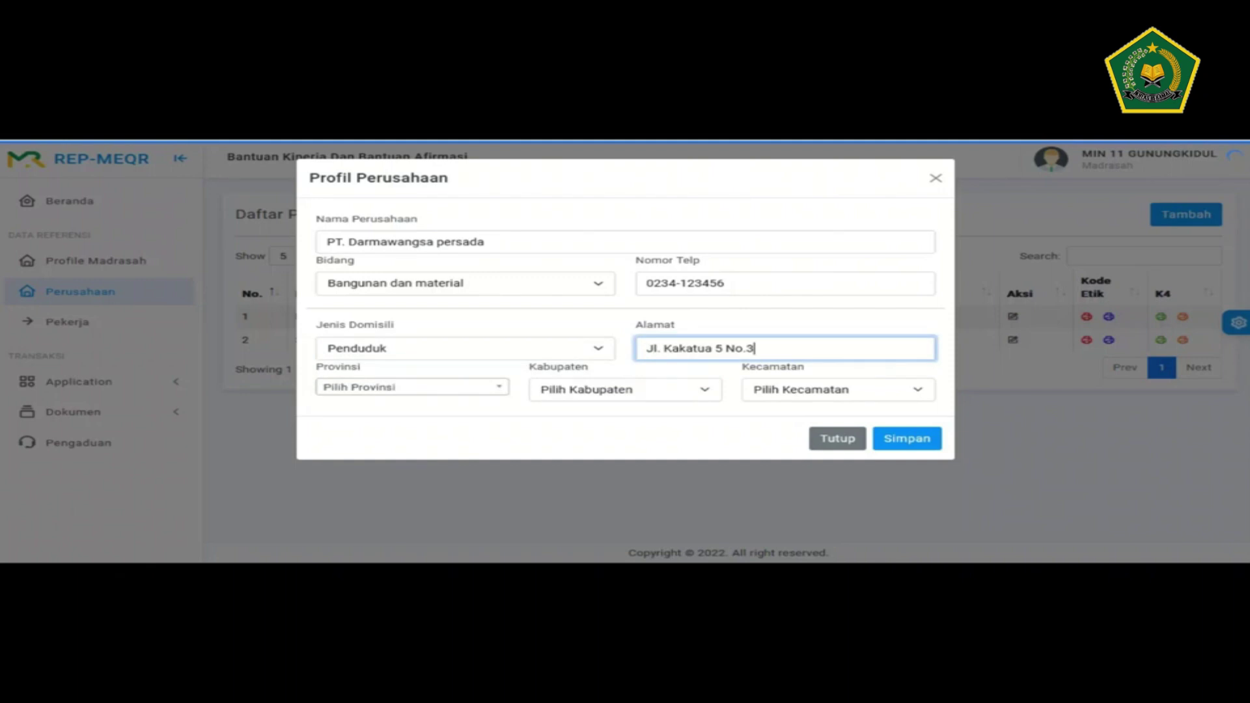
- Set the location to Daerah Istimewa Yogyakarta, Kota Yogyakarta, Wirobrajan and submit the company
click(412, 387)
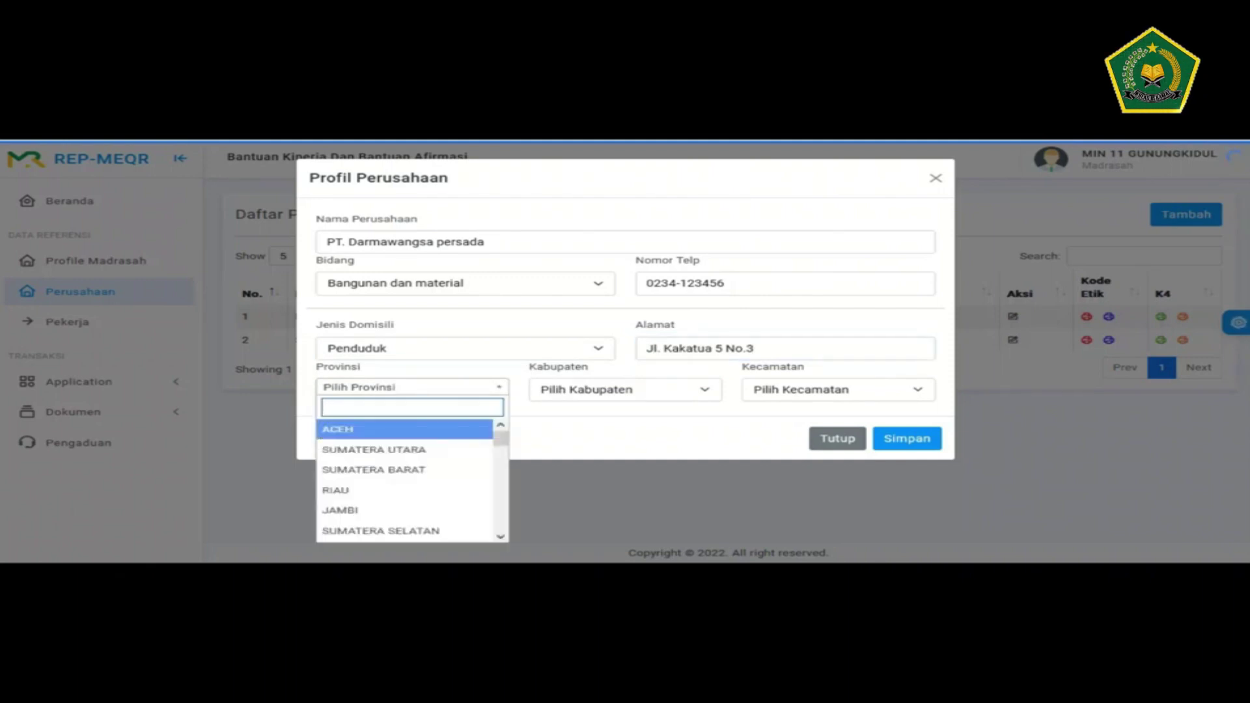
text(yog)
key(Return)
click(624, 386)
key(Down)
key(Down)
key(Down)
key(Down)
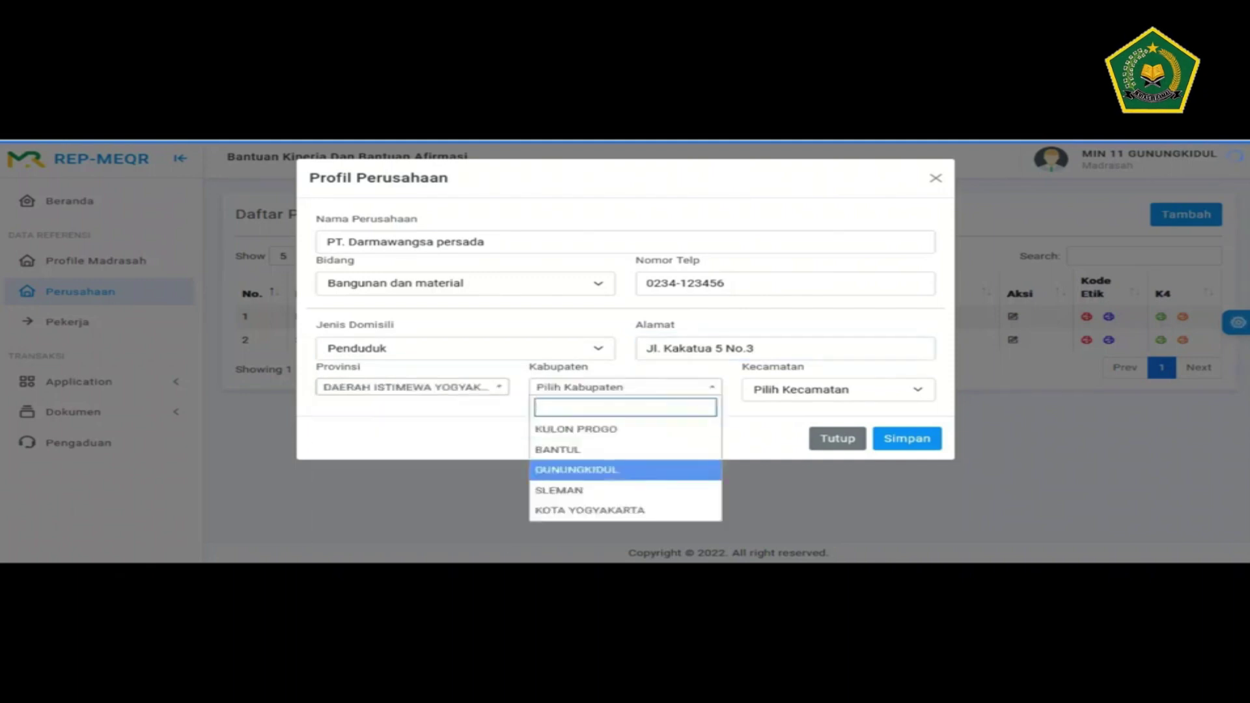
key(Return)
click(838, 387)
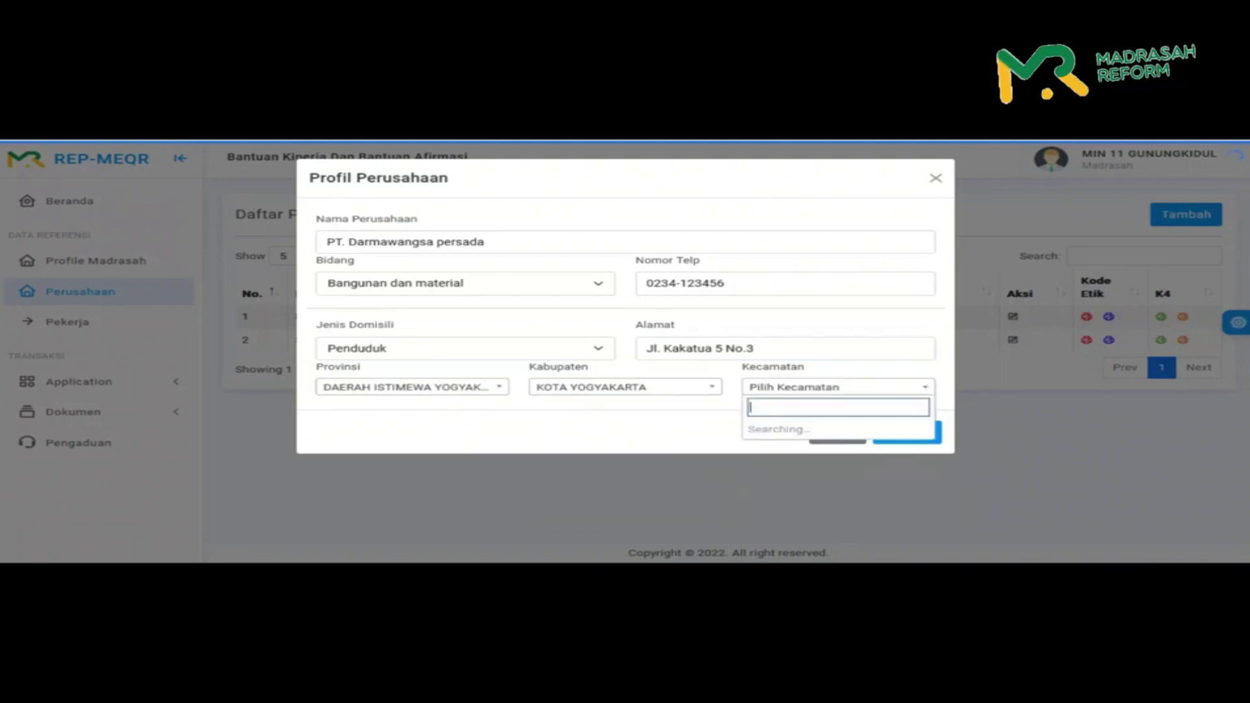
key(Down)
key(Down)
key(Down)
key(Down)
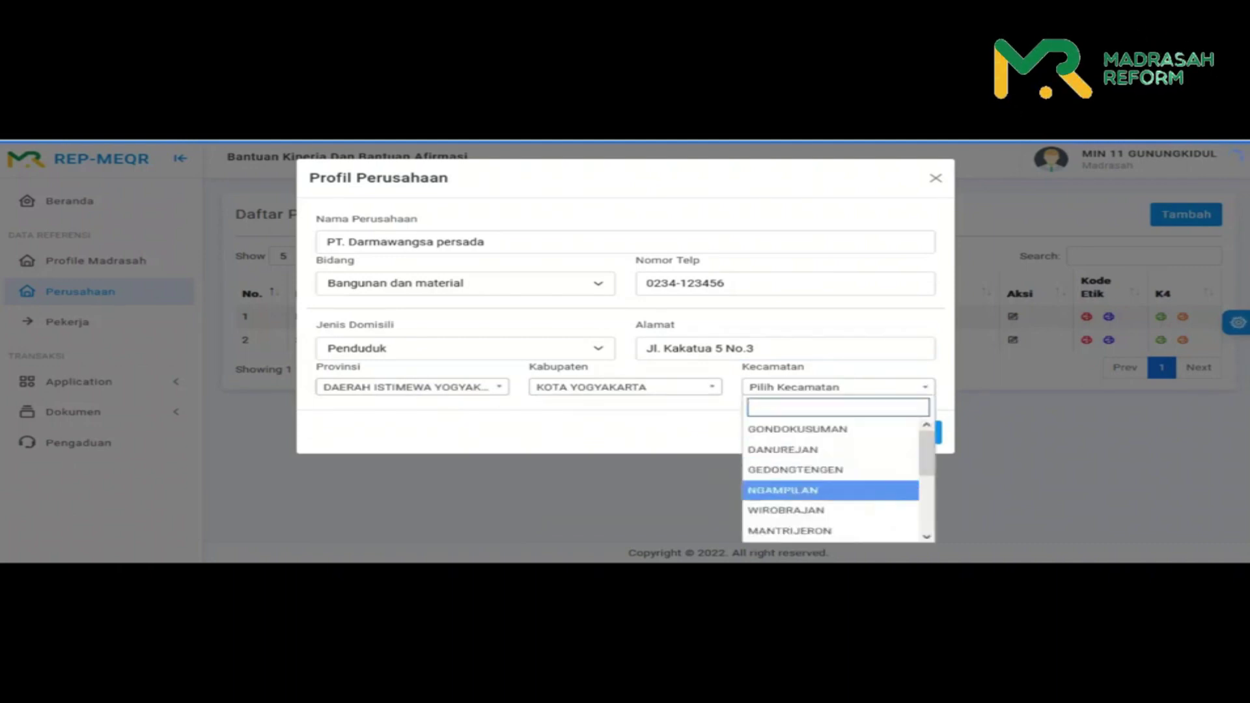
key(Return)
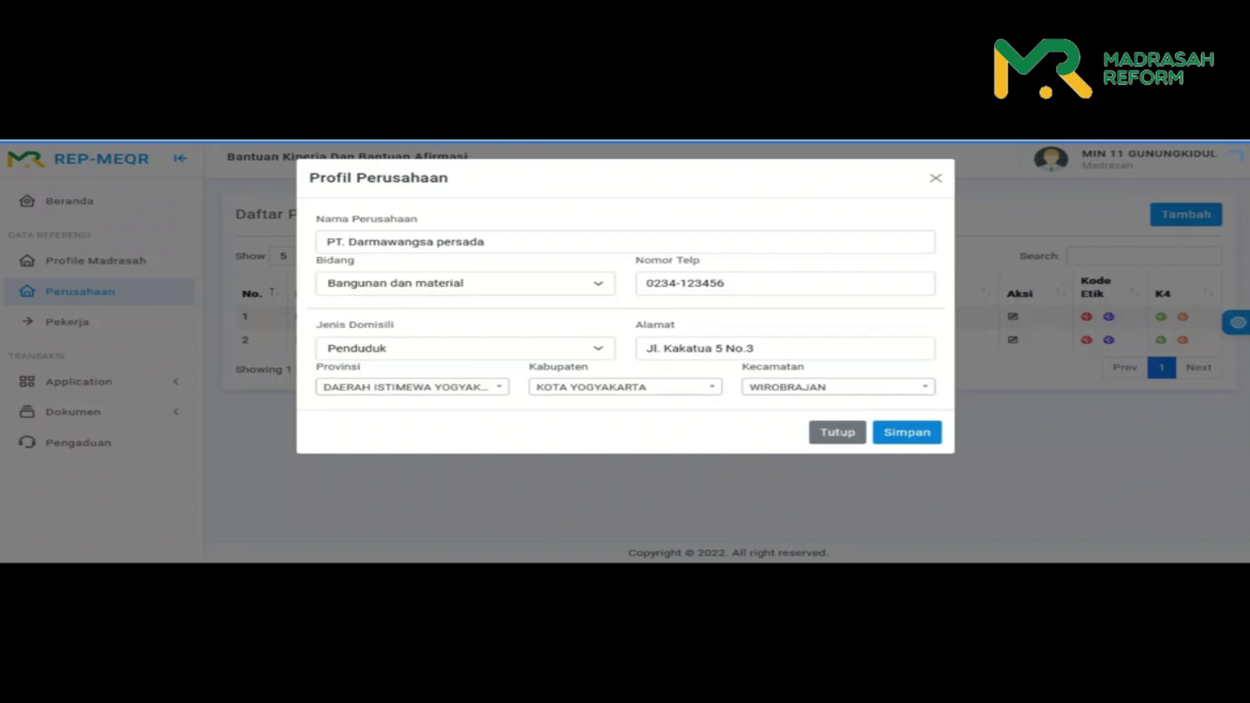
key(Return)
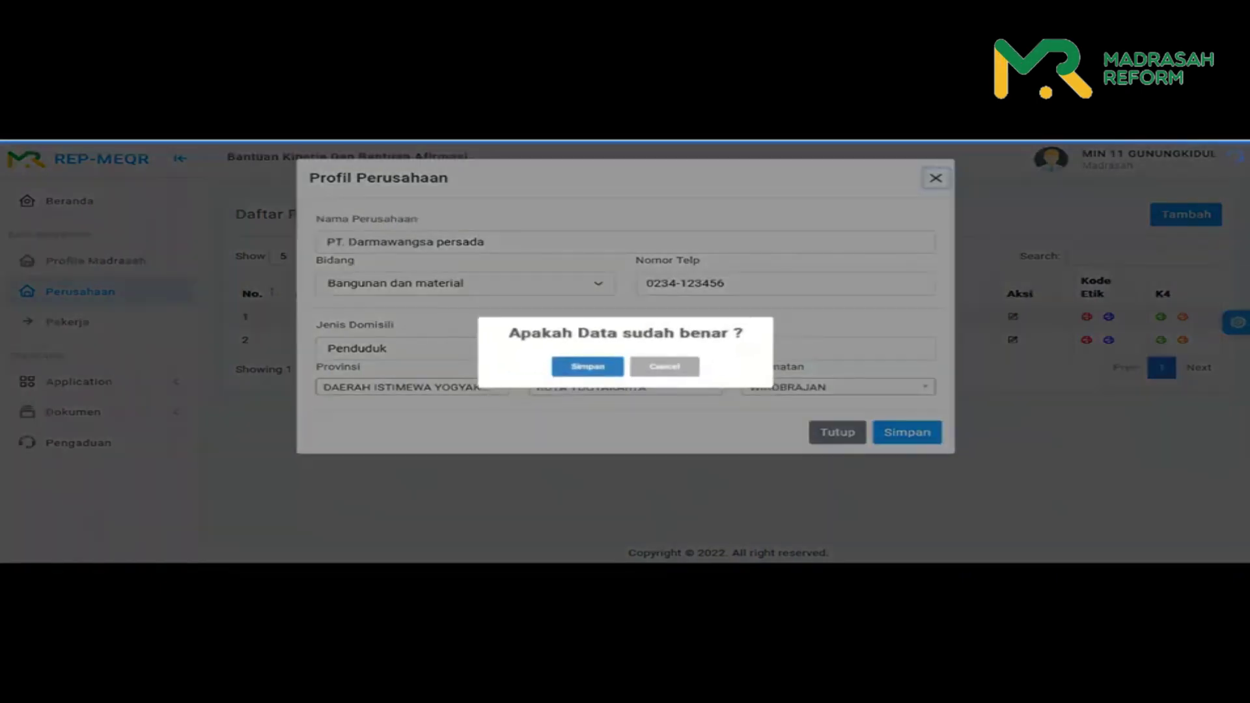
- Confirm the company data and close the Berhasil success message
key(Return)
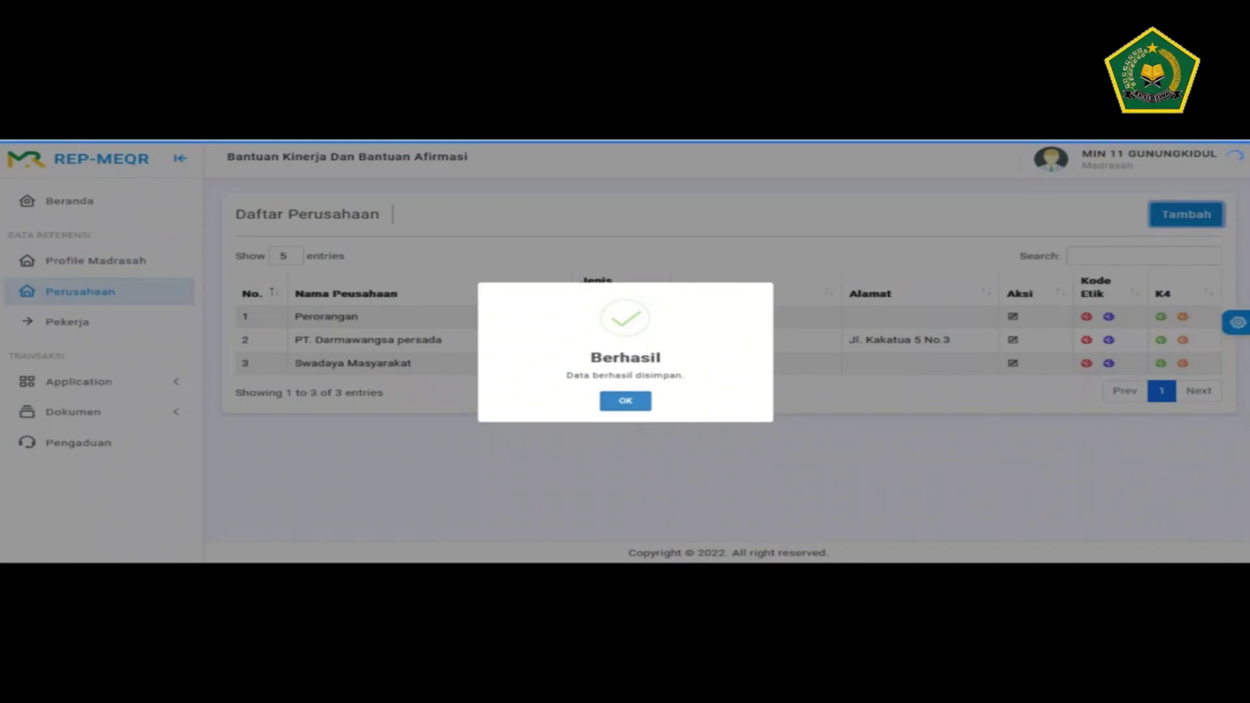
key(Return)
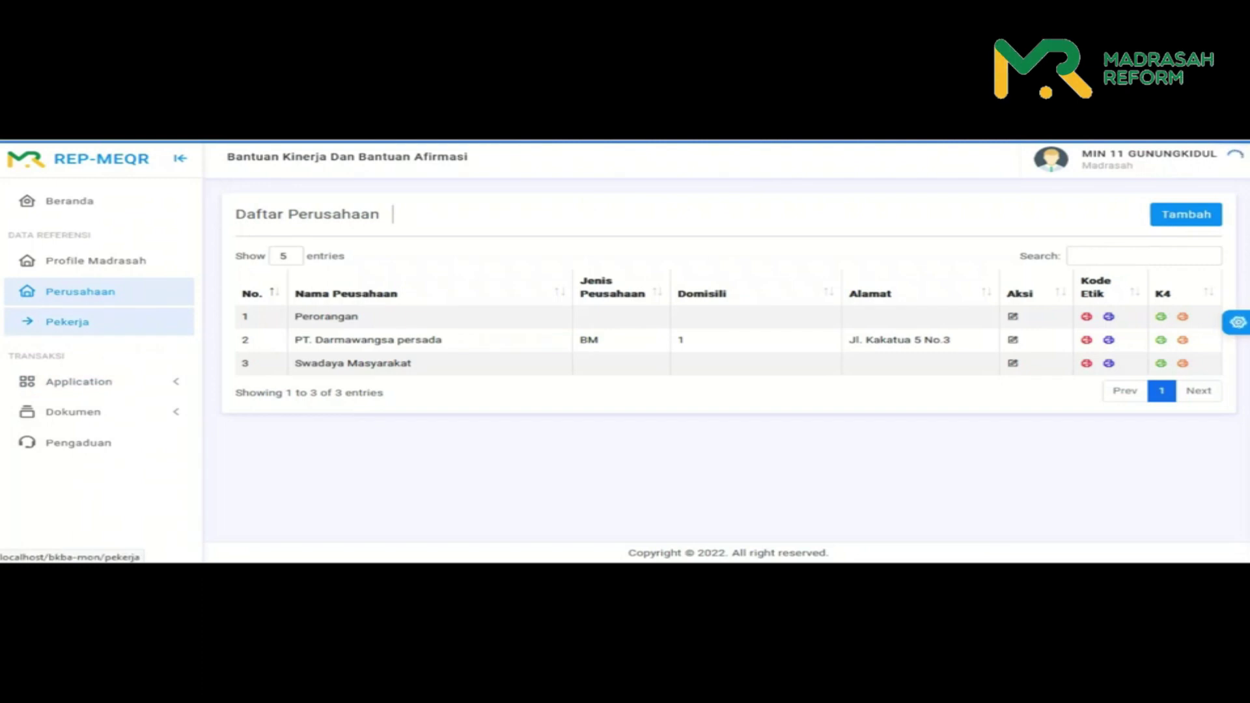
- On the new worker form, choose employer PT. Darmawangsa persada, enter the worker's name, gender Laki-Laki
click(67, 322)
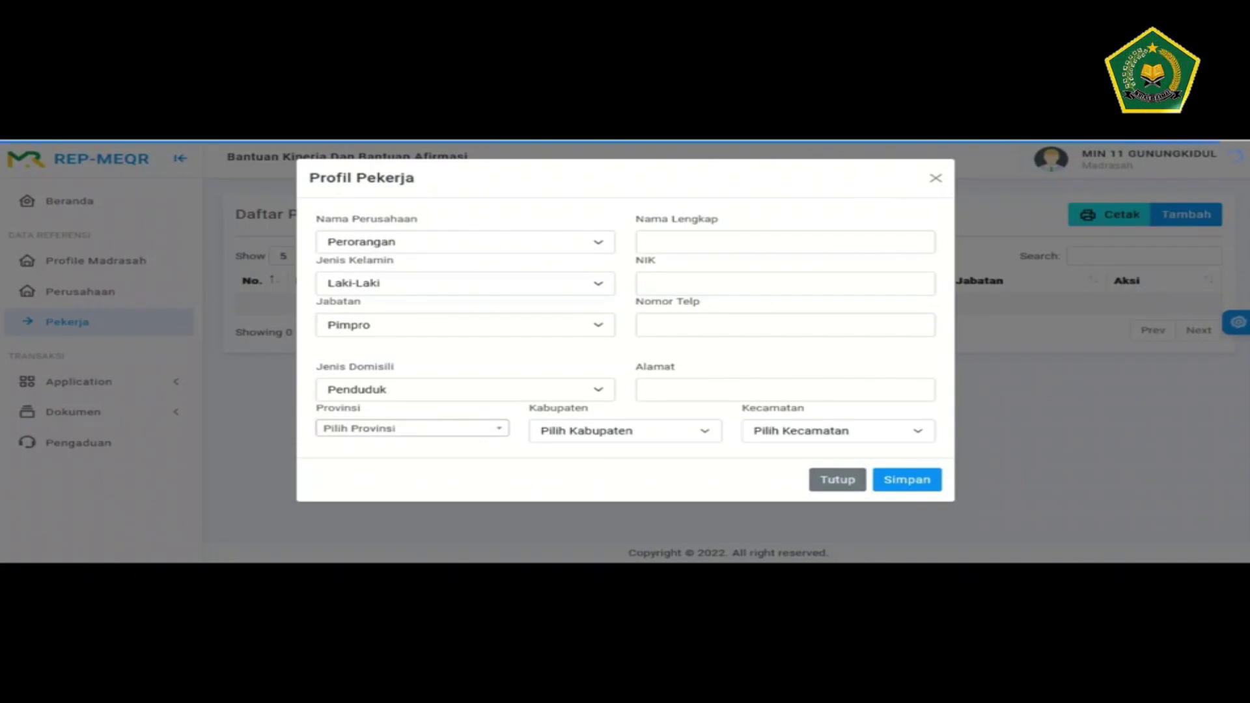
click(465, 242)
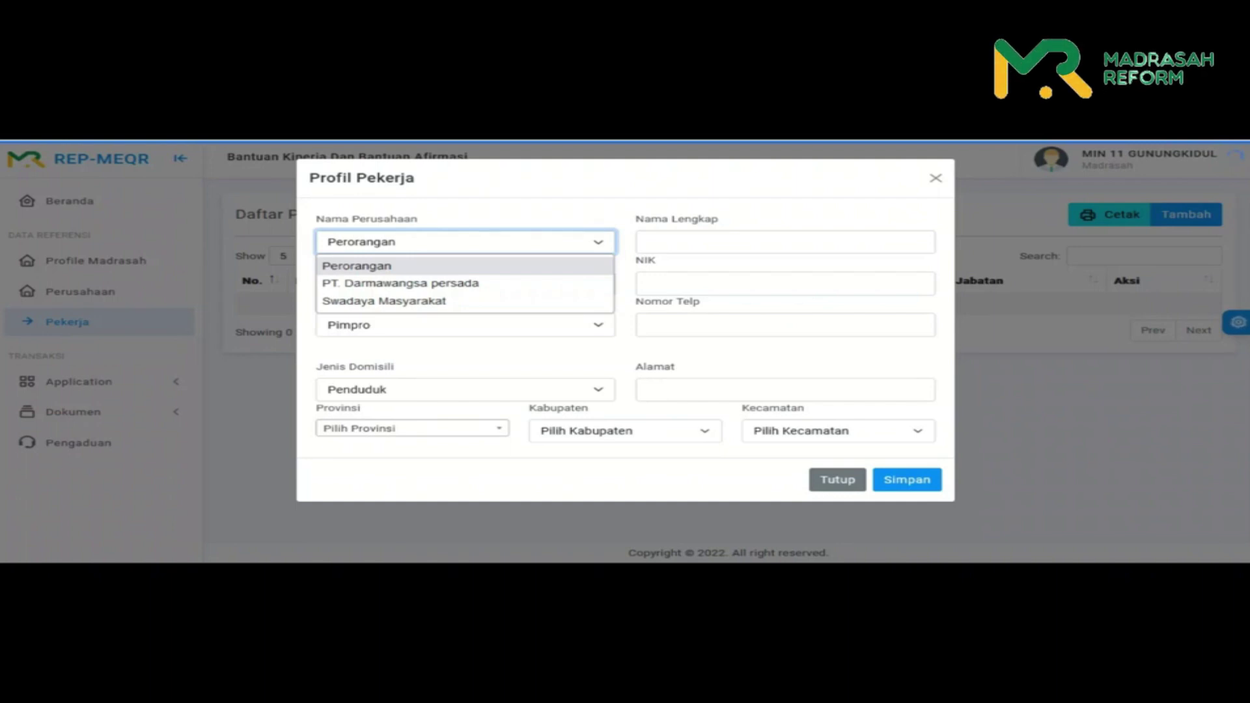
key(Down)
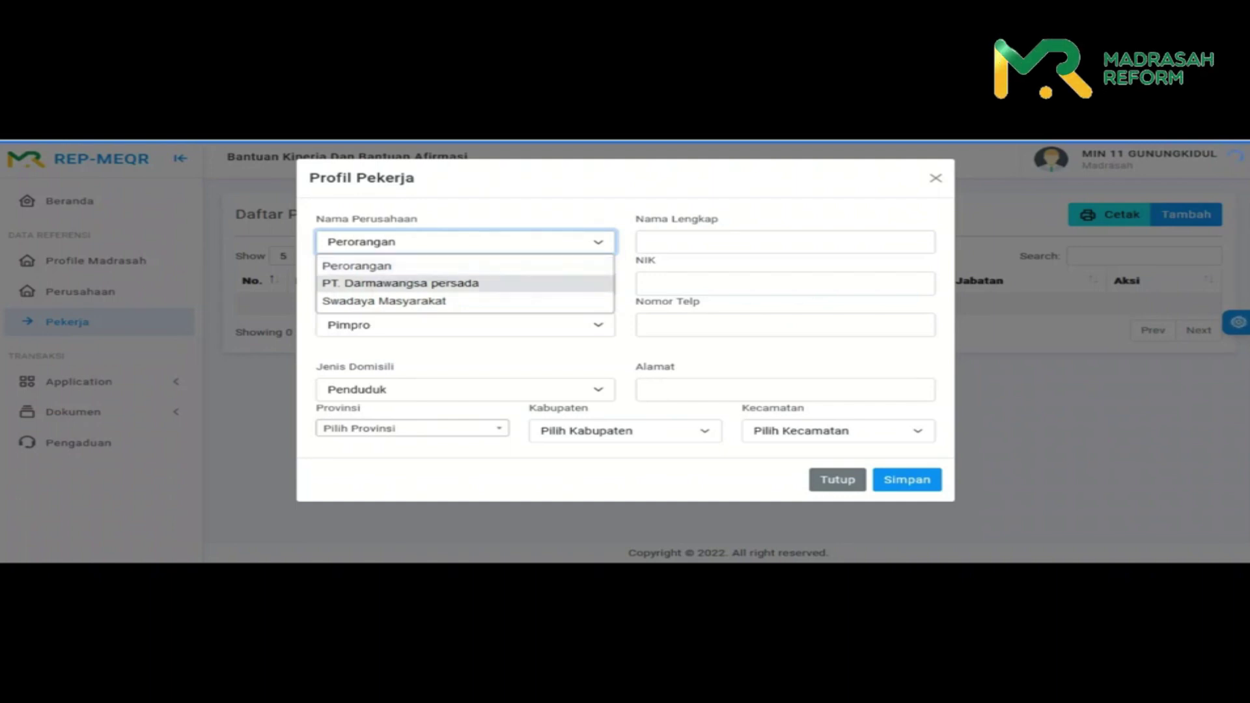
key(Return)
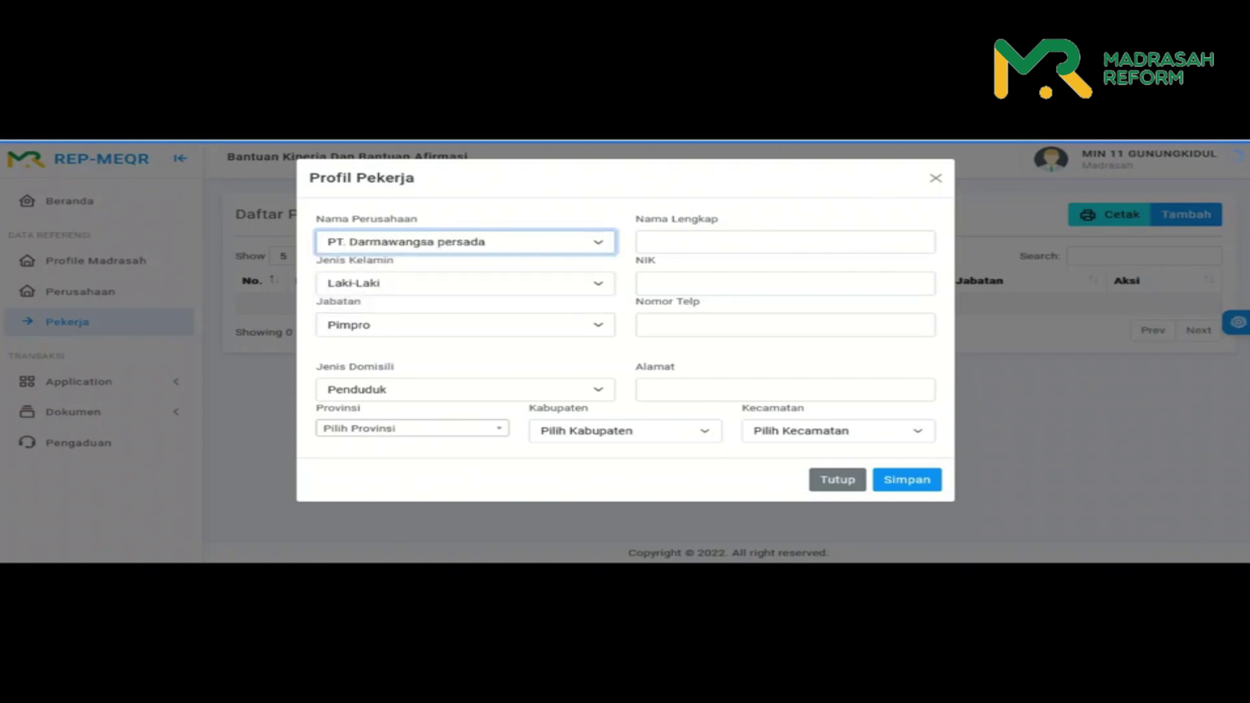
click(785, 241)
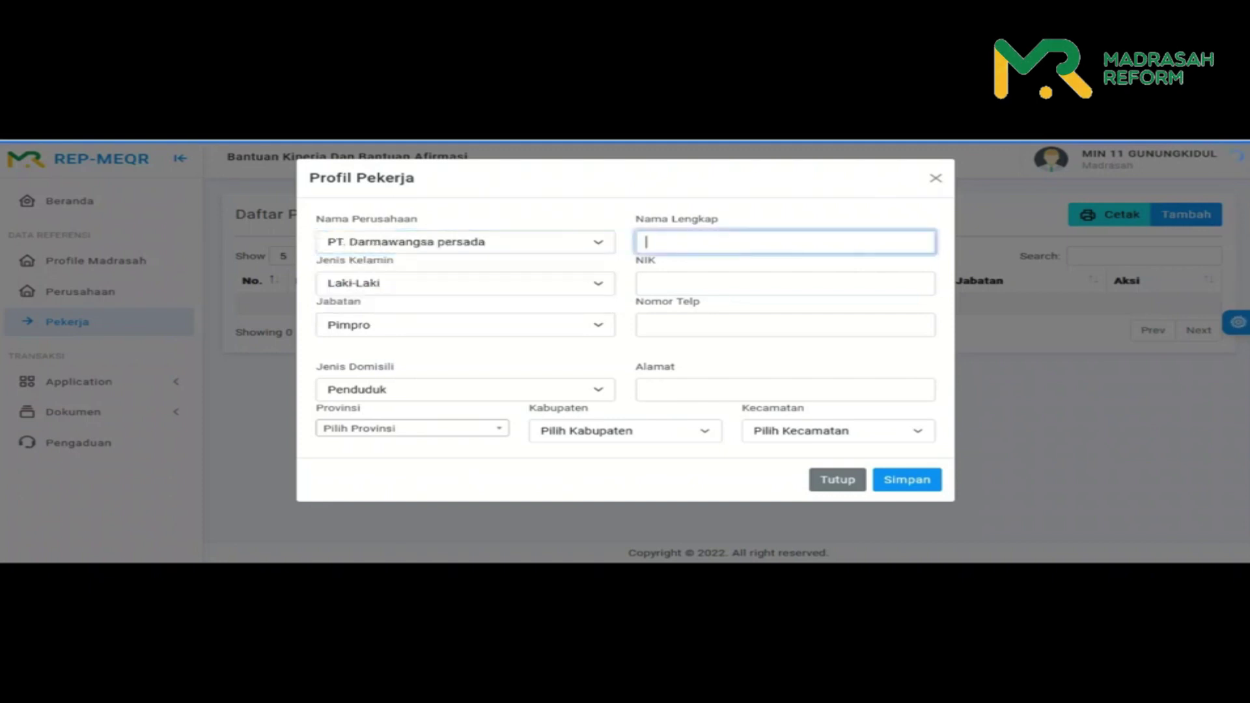
text(Anwar)
click(465, 283)
click(351, 304)
- Set the worker's job position to Pimpro and fill the phone number field with '-'
click(647, 282)
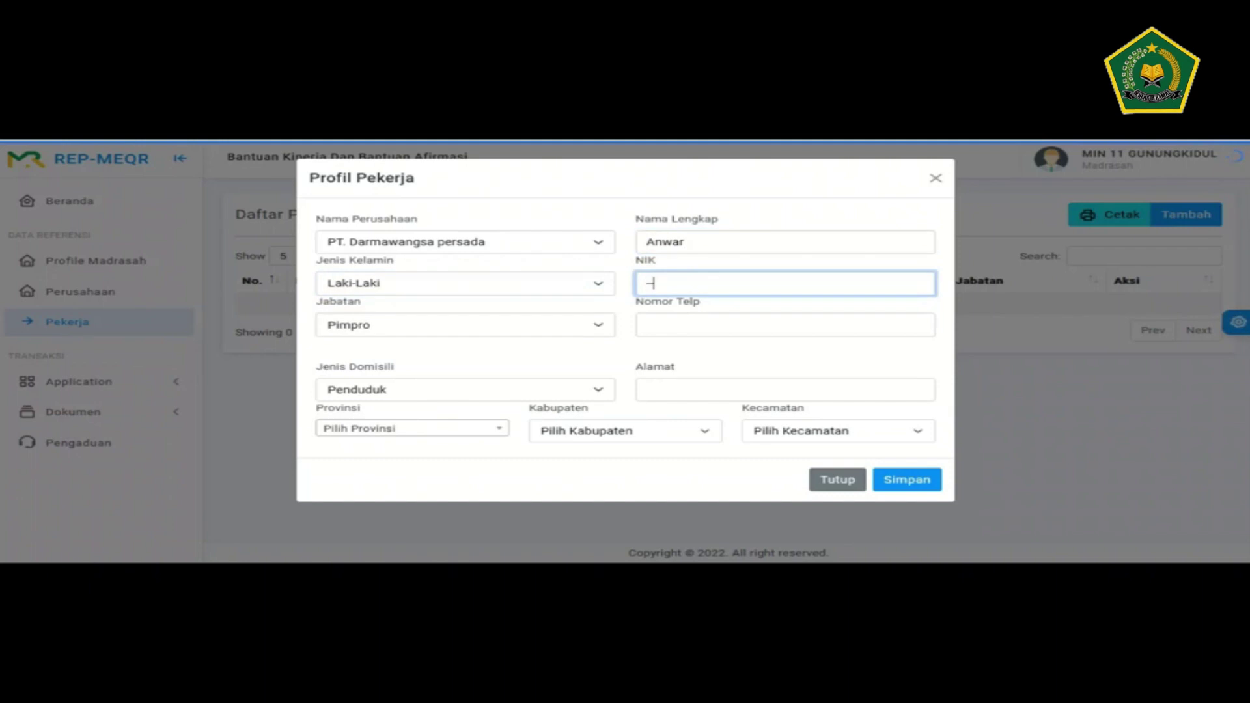
click(465, 324)
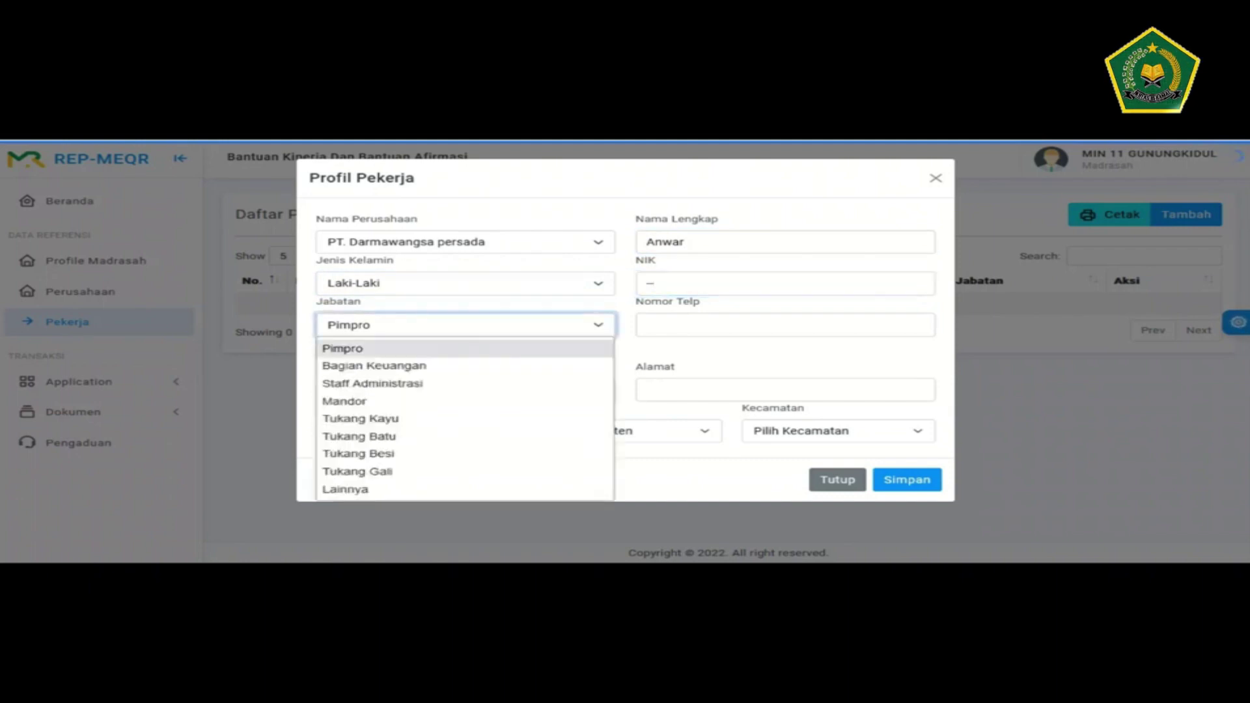
key(Return)
click(785, 283)
click(465, 324)
key(Return)
click(785, 325)
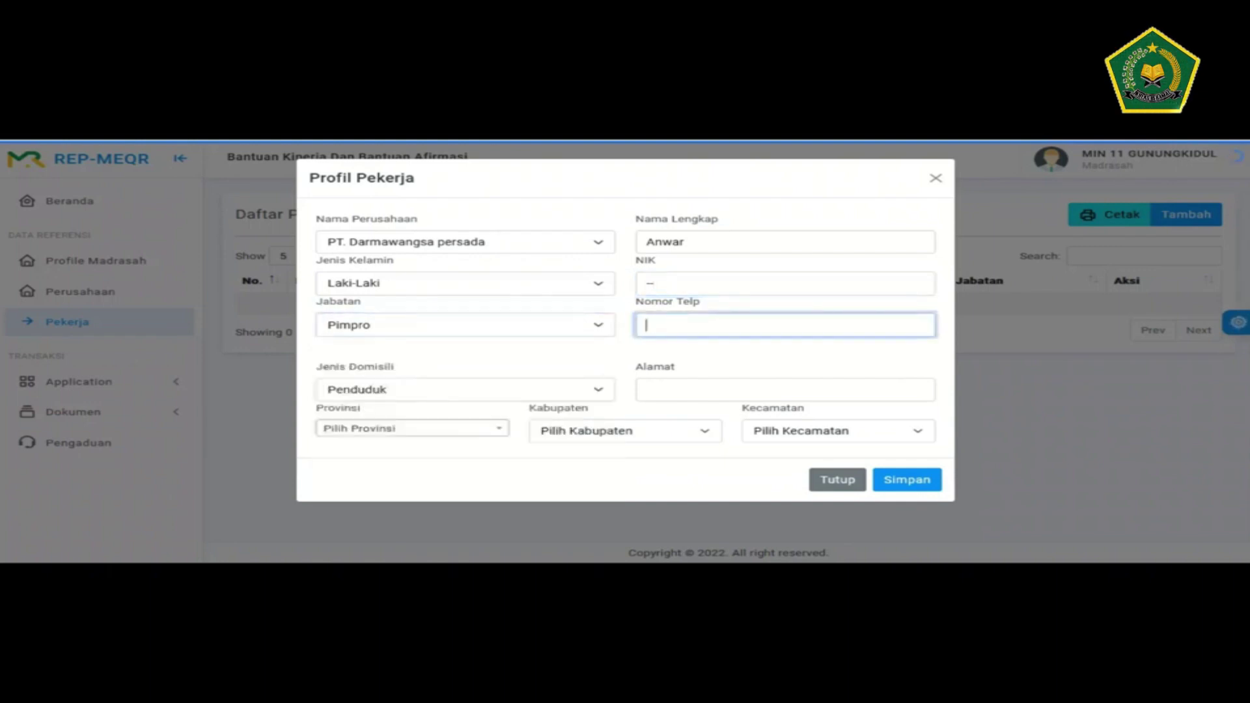
text(-)
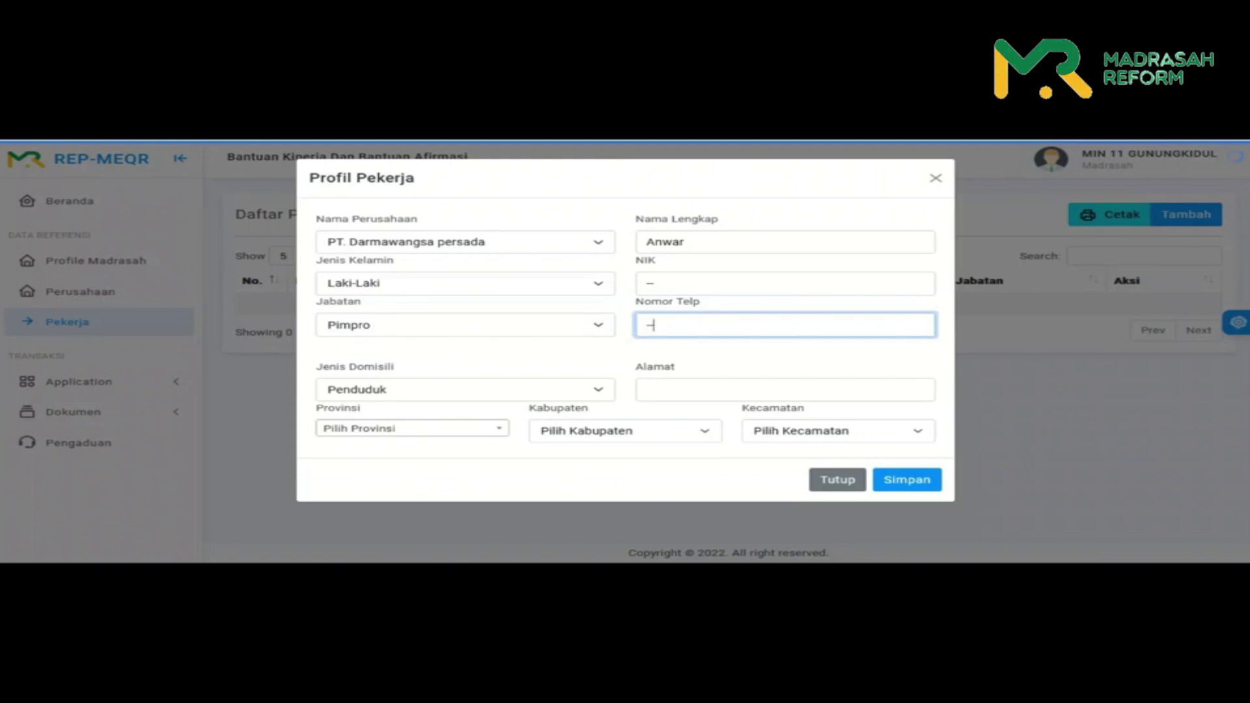
- Set the domicile type to Non Penduduk and enter the worker's street address
click(465, 389)
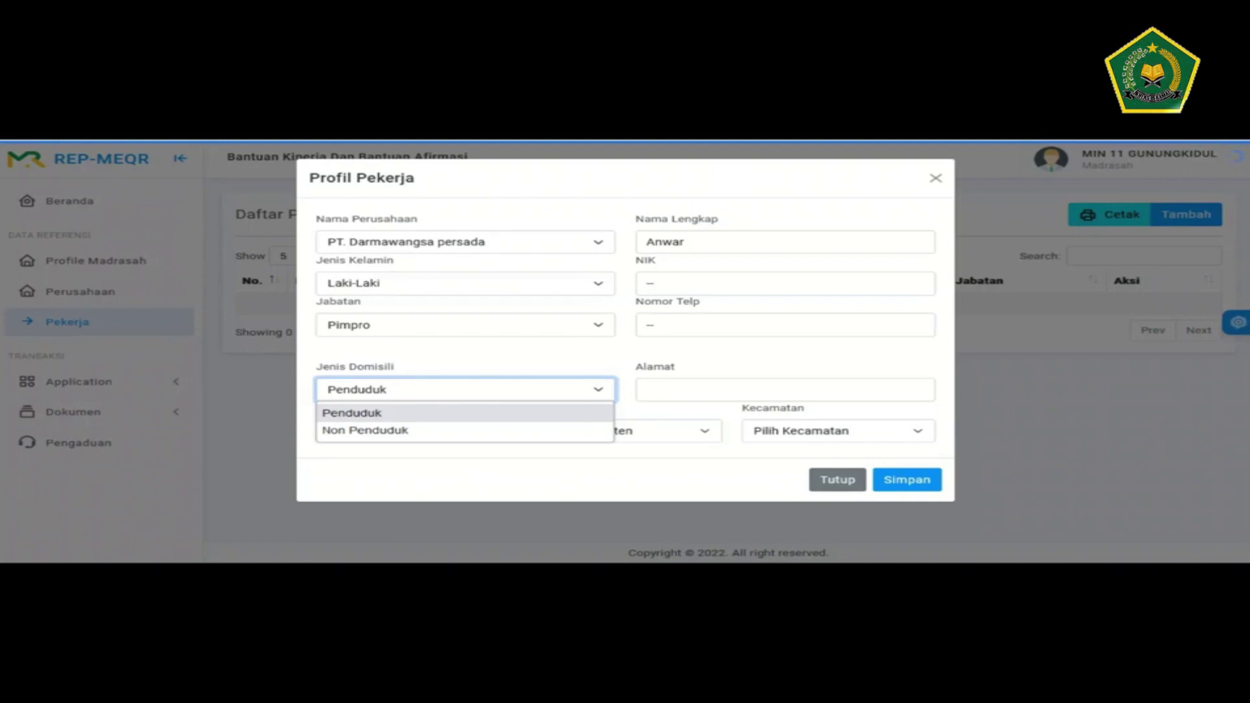
key(Down)
key(Return)
key(Tab)
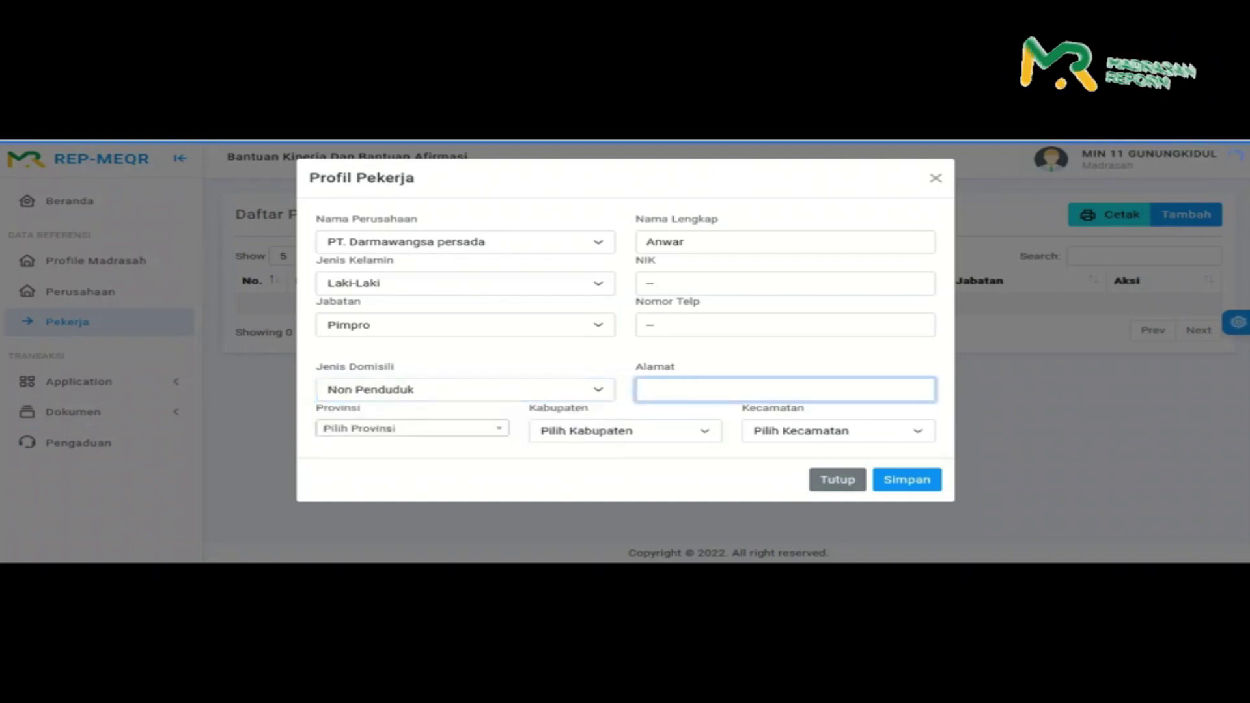
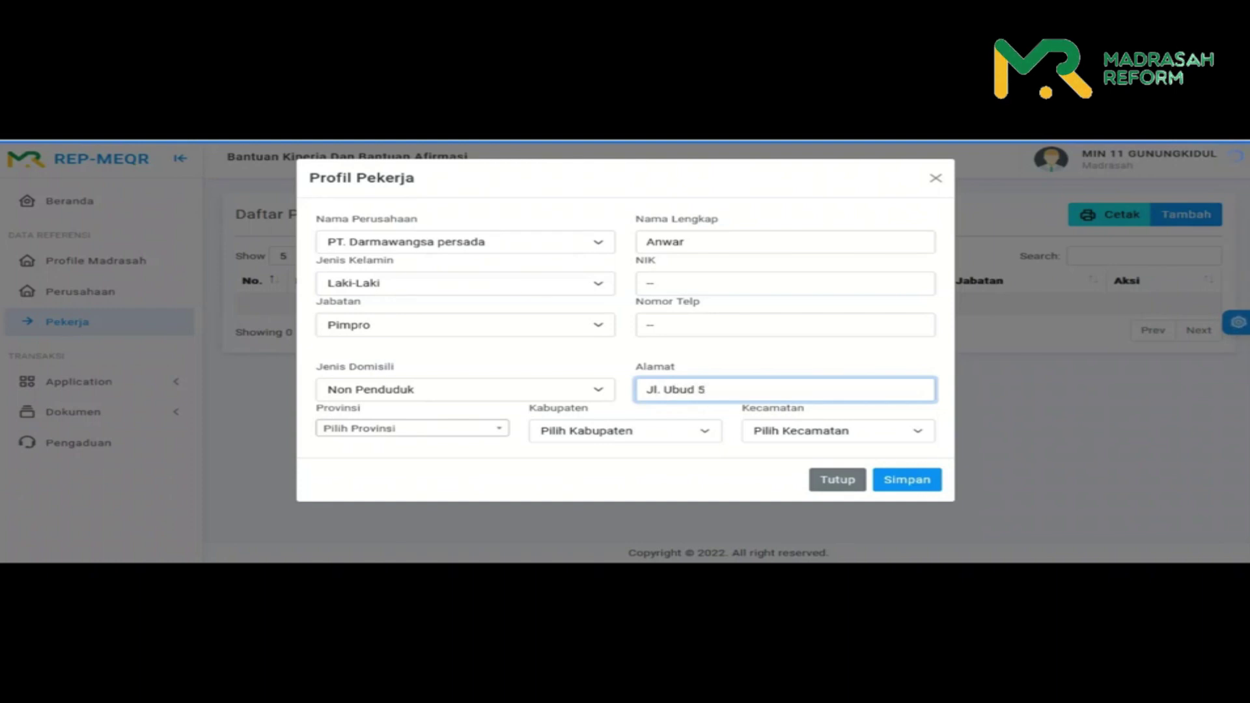
- Set the worker's location to Jawa Tengah, Kota Surakarta, Laweyan
click(412, 428)
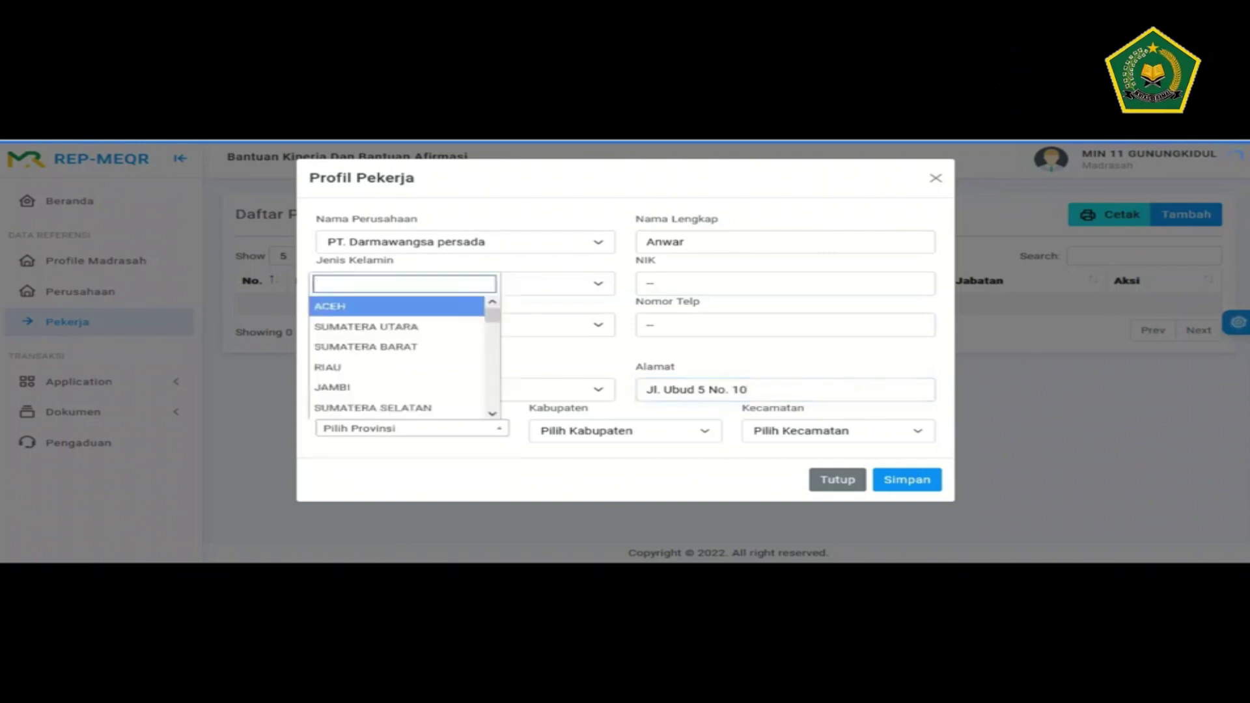
text(jawa)
key(Down)
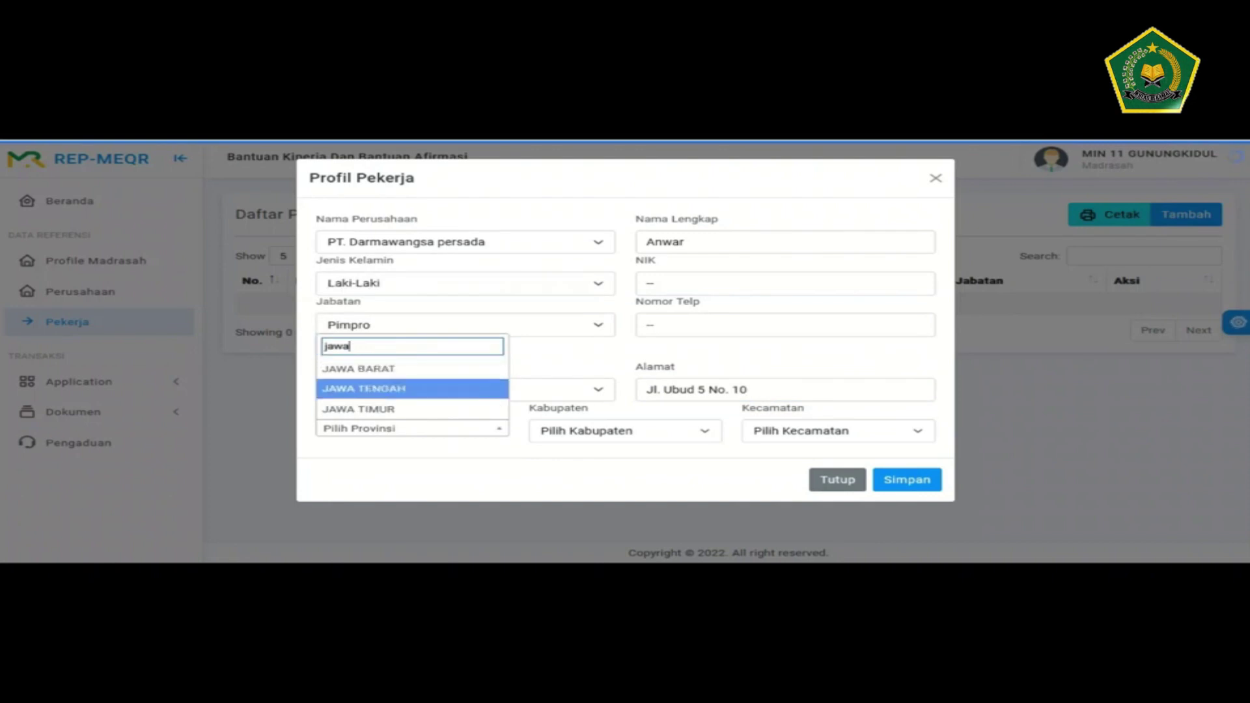
key(Return)
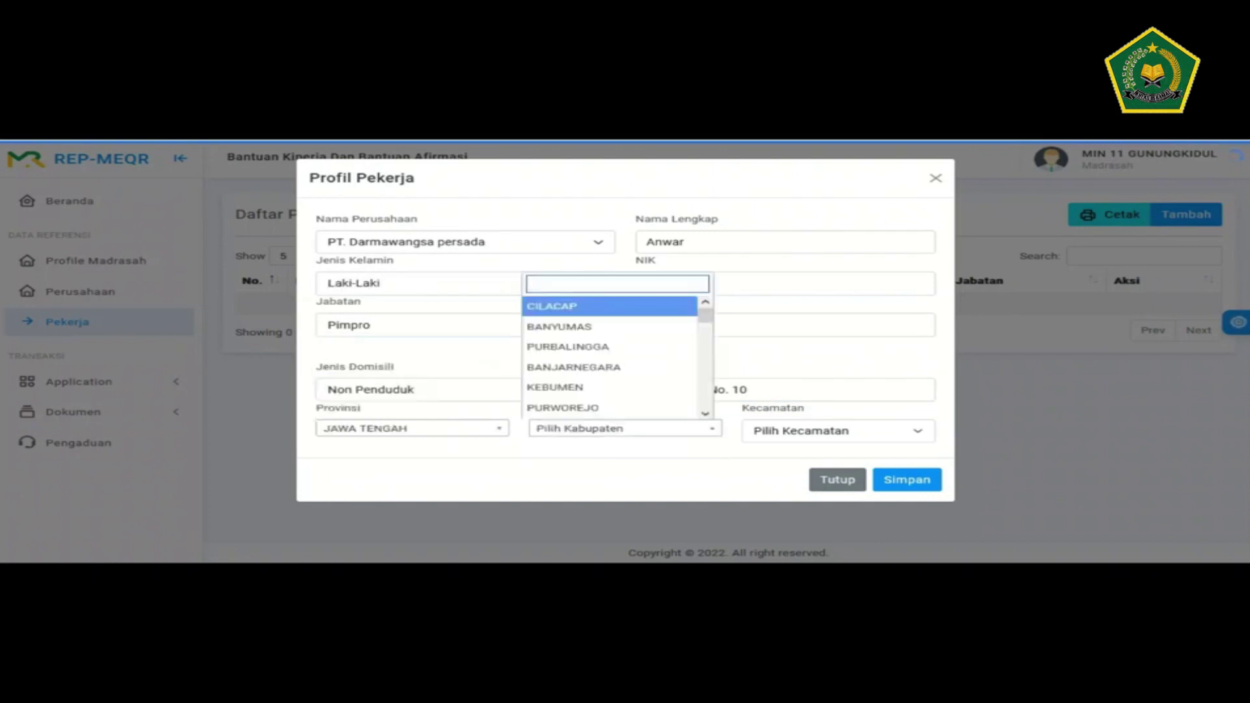
key(Down)
key(Down)
key(Down)
key(Down)
key(Down)
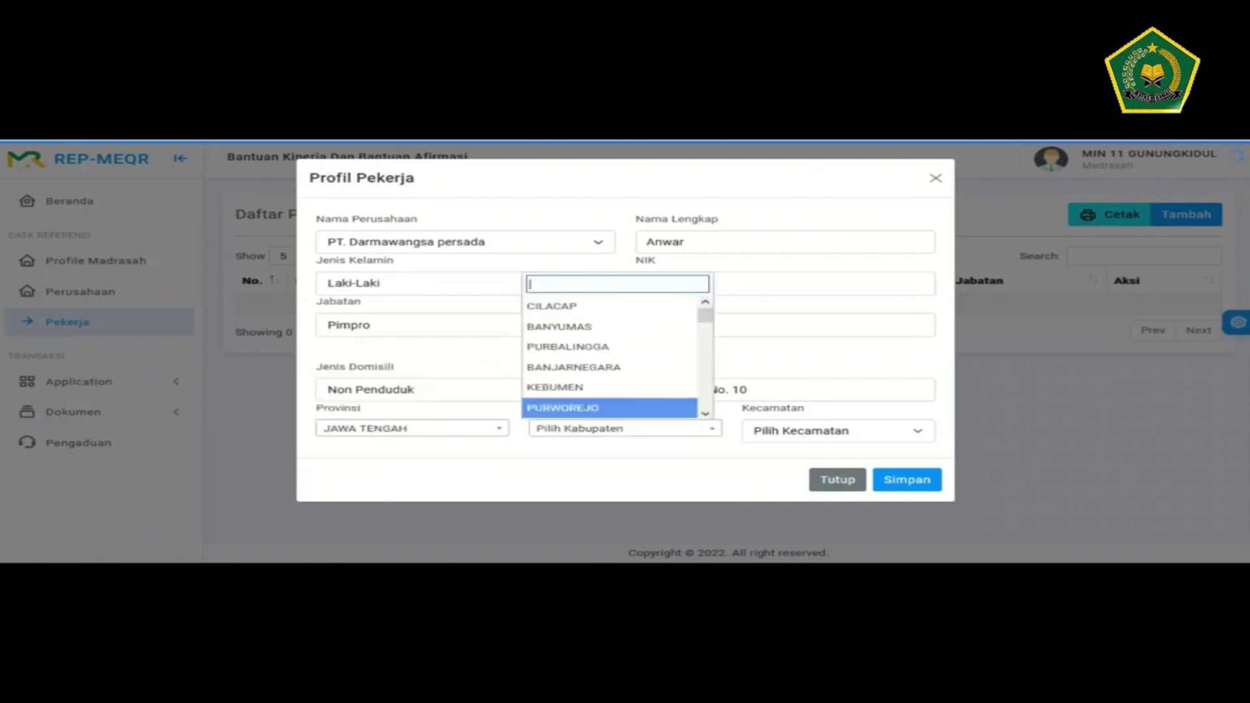
text(sura)
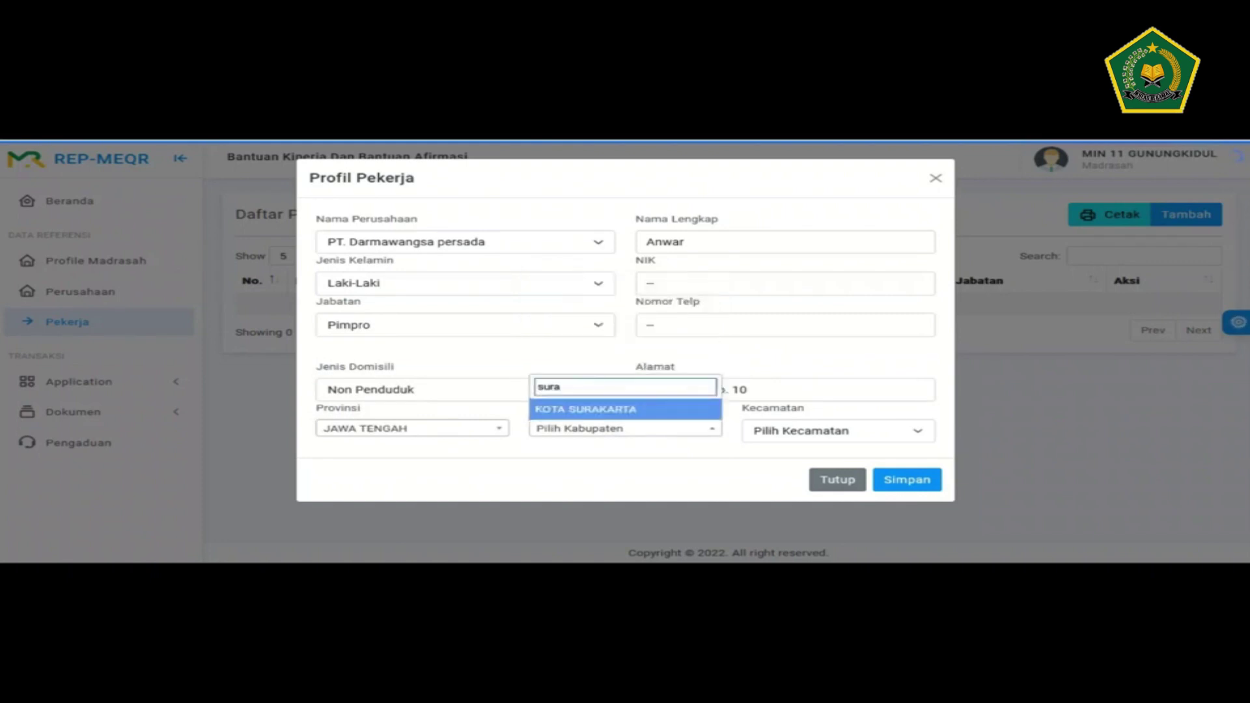
key(Return)
key(Tab)
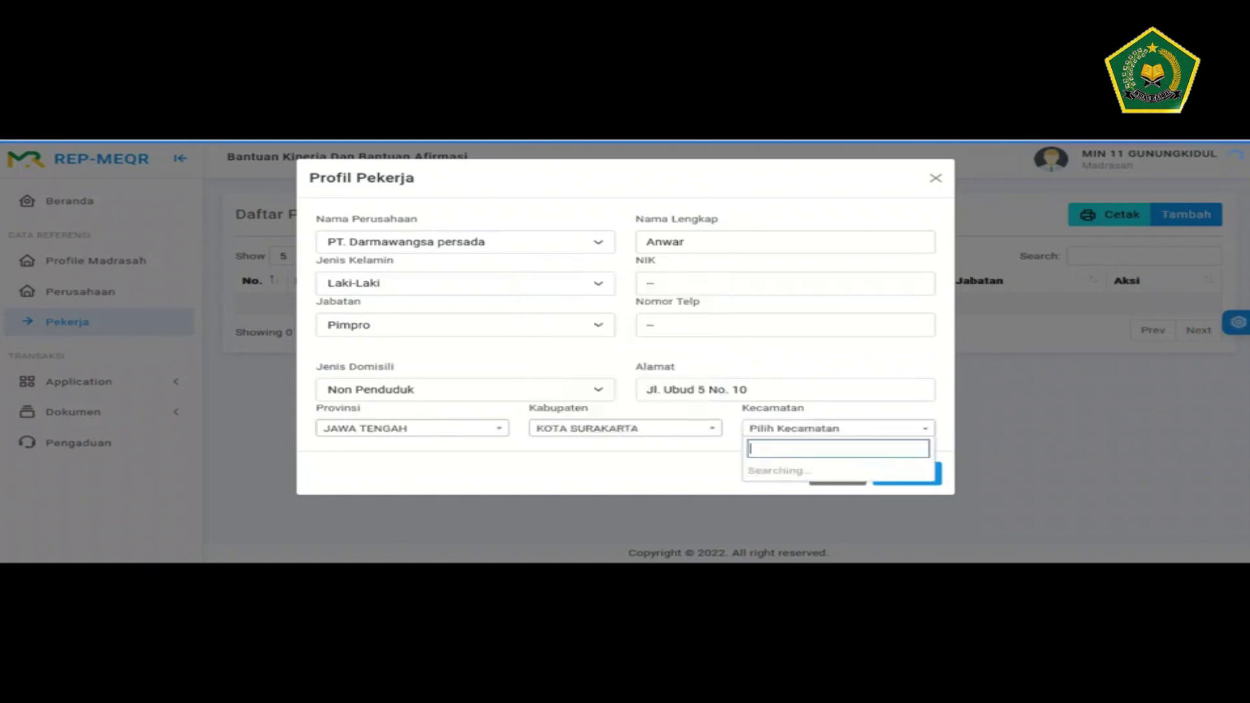
key(Return)
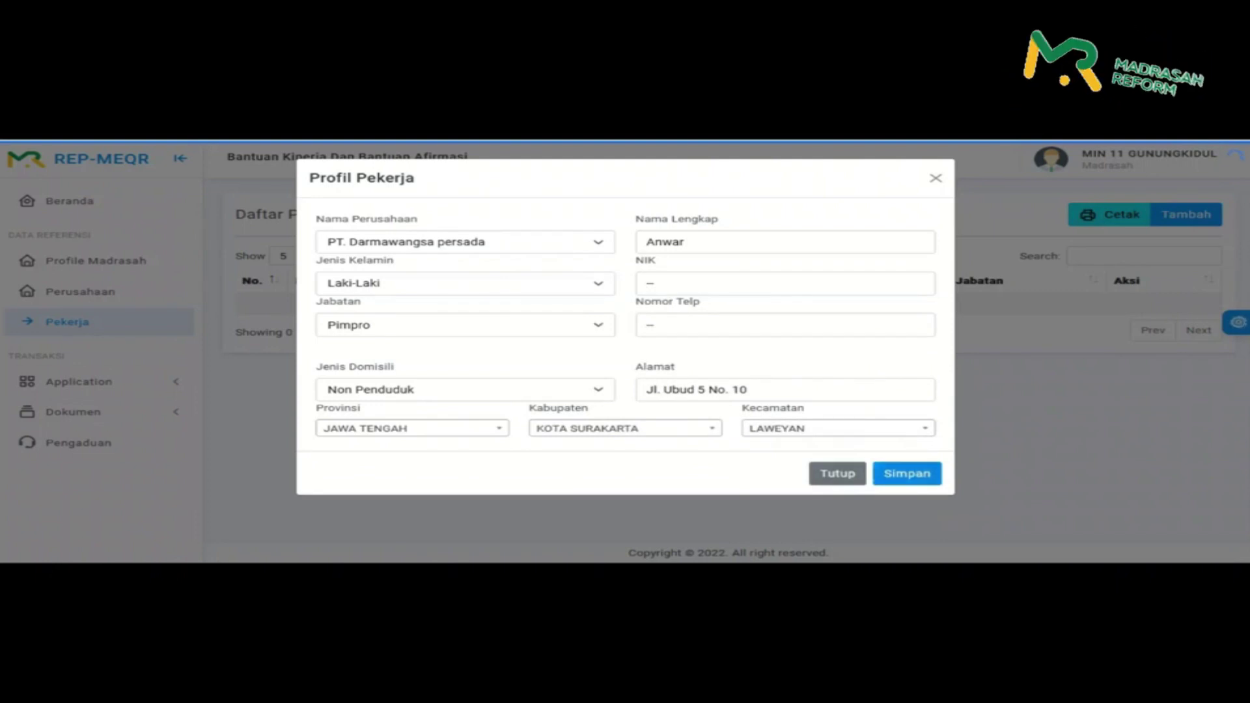
- Save the worker profile, confirm the data, and close the success message
key(Return)
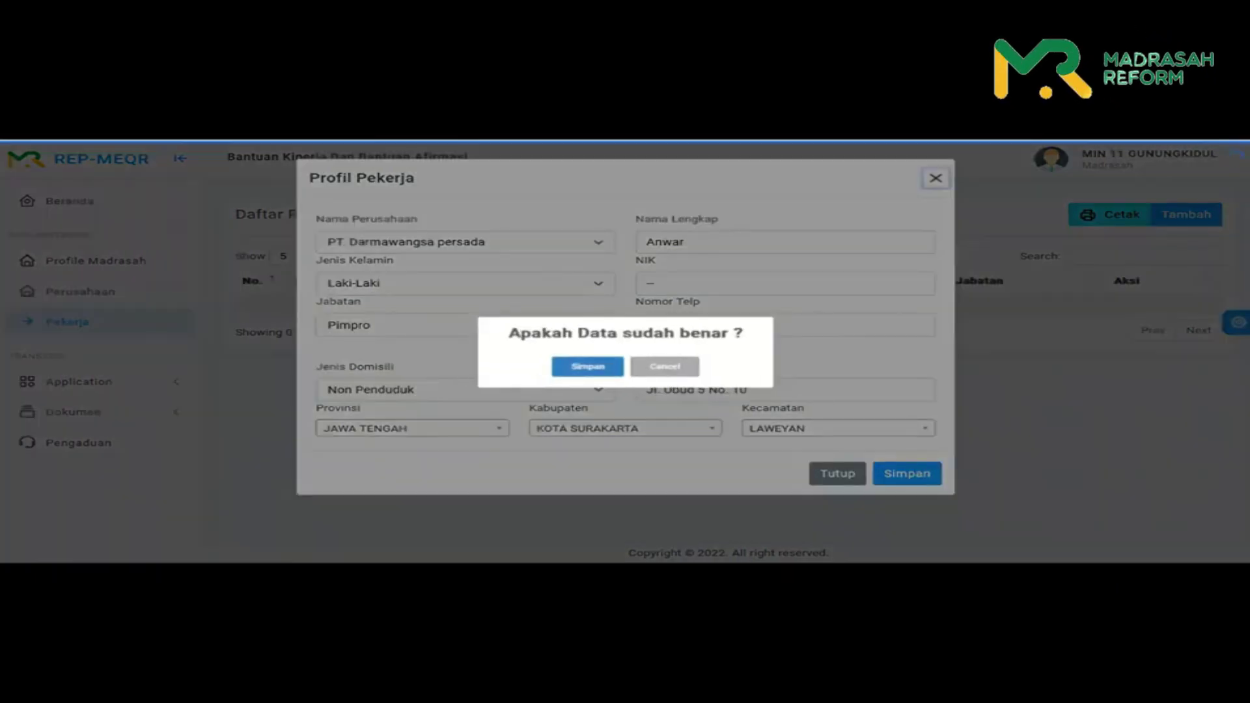
key(Return)
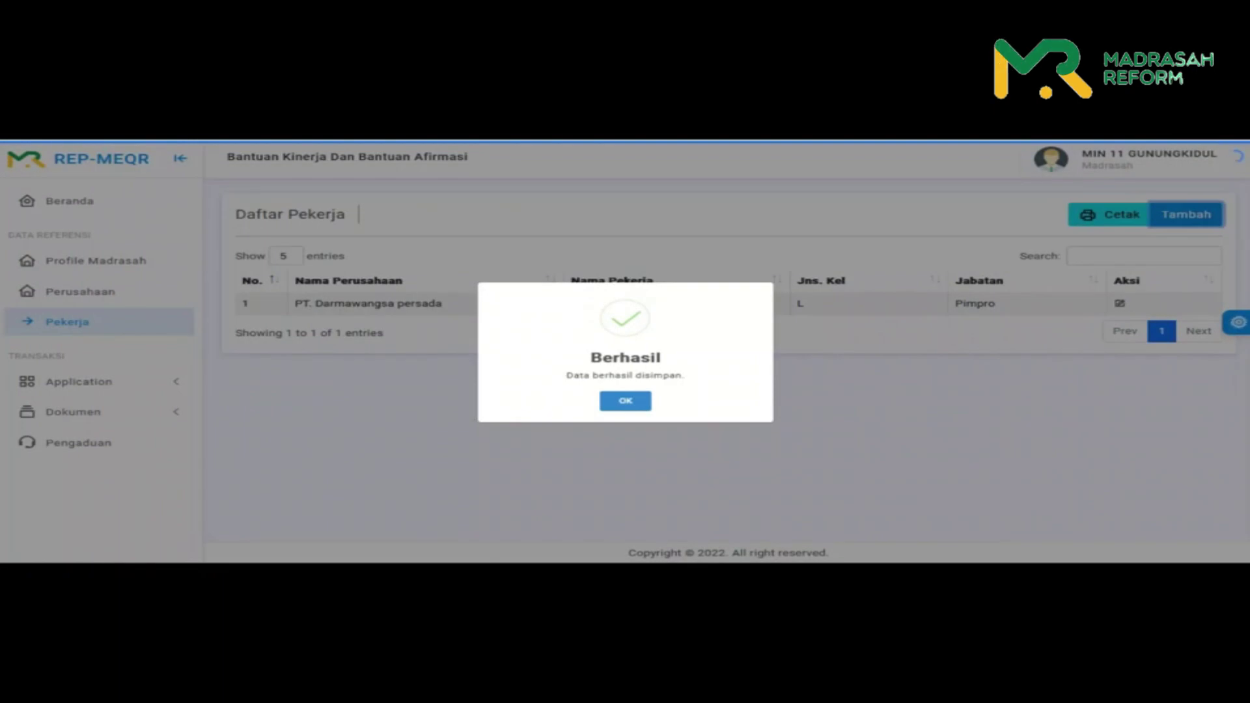
key(Return)
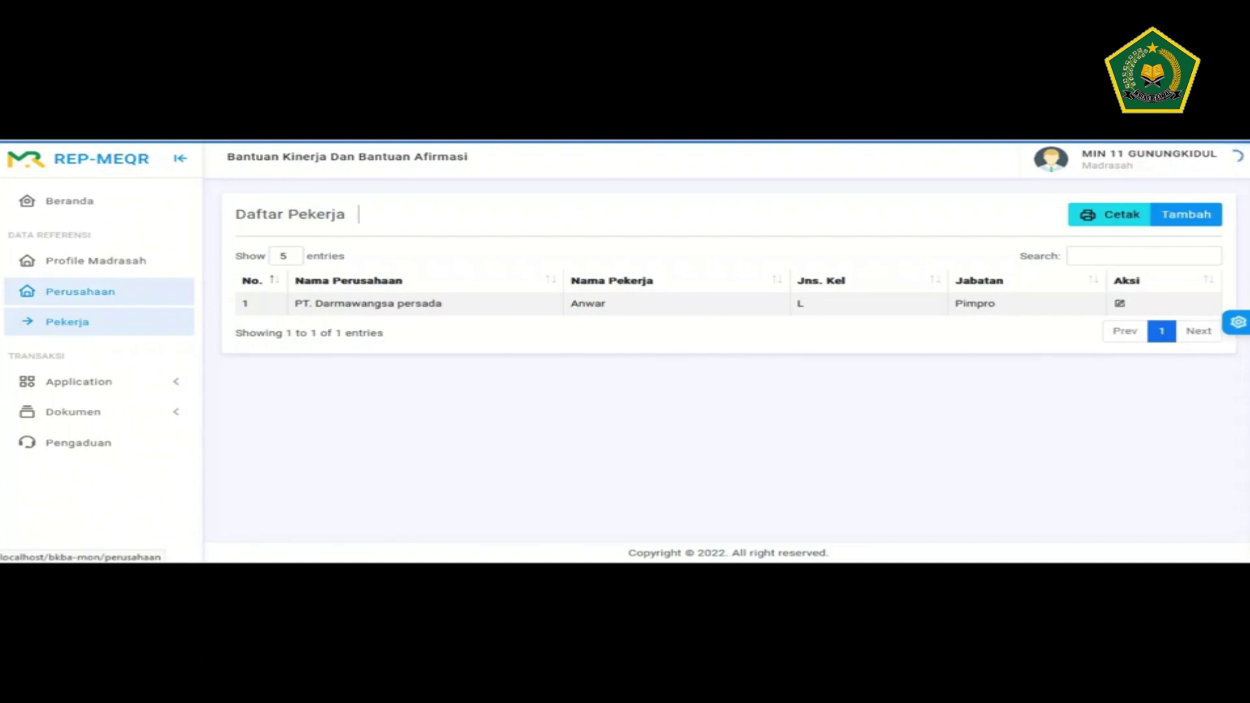
- Back on Daftar Perusahaan, print PT. Darmawangsa persada's Kode Etik commitment PDF and review it
click(80, 291)
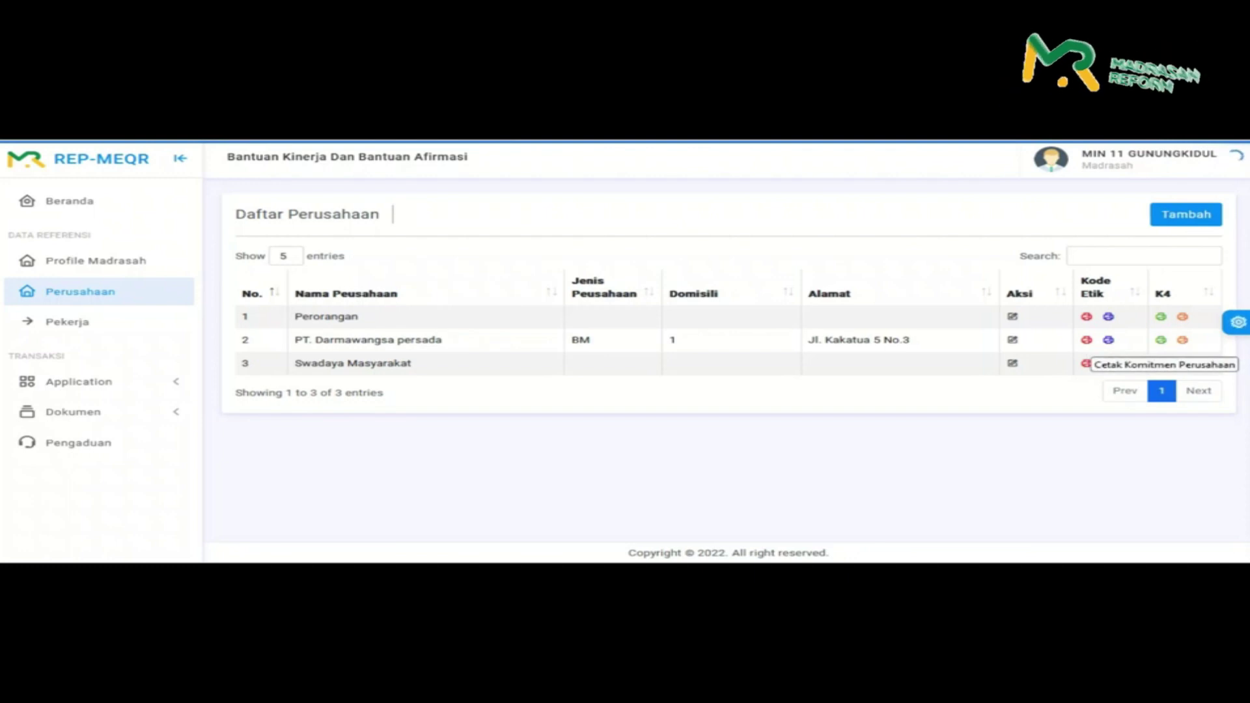
click(1087, 340)
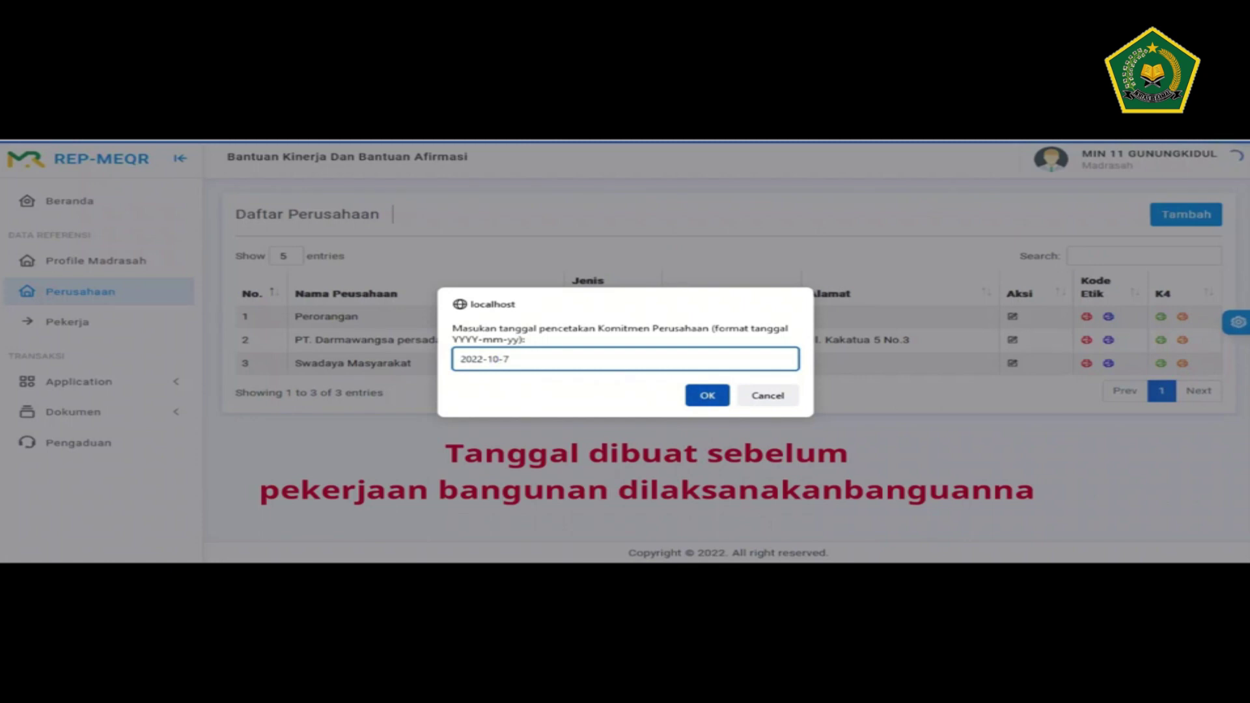
key(Return)
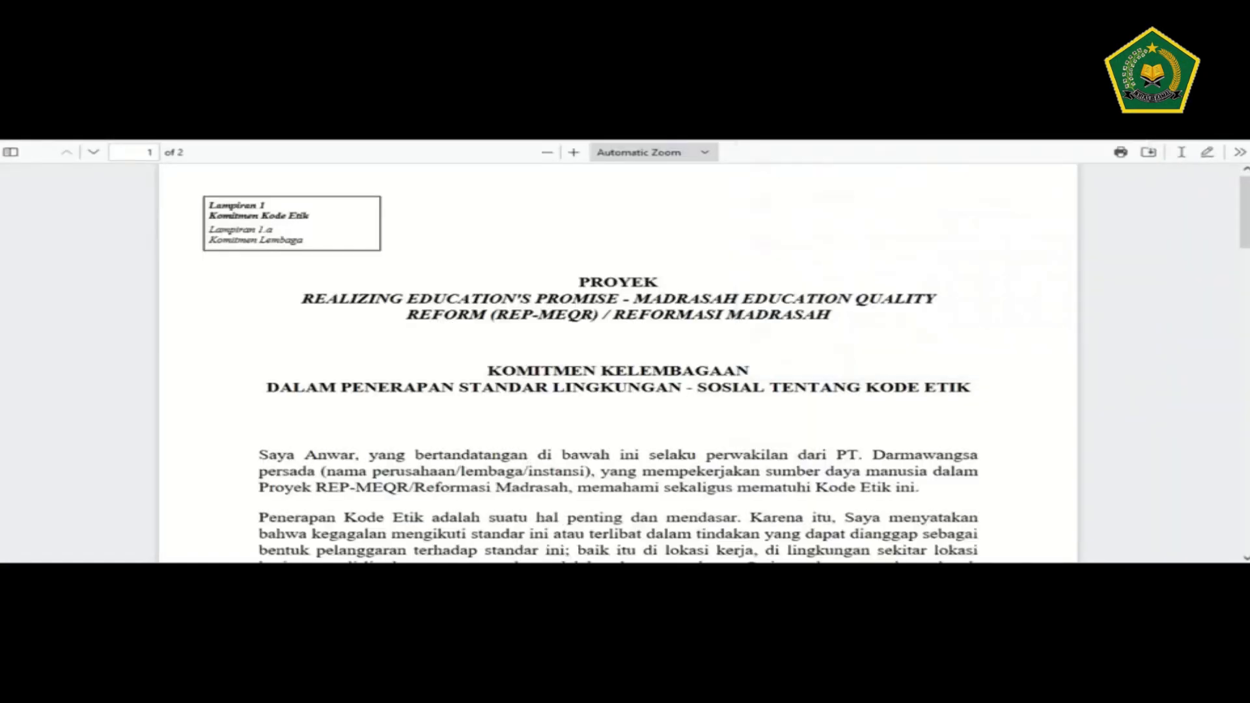
scroll(618, 364, down, 1)
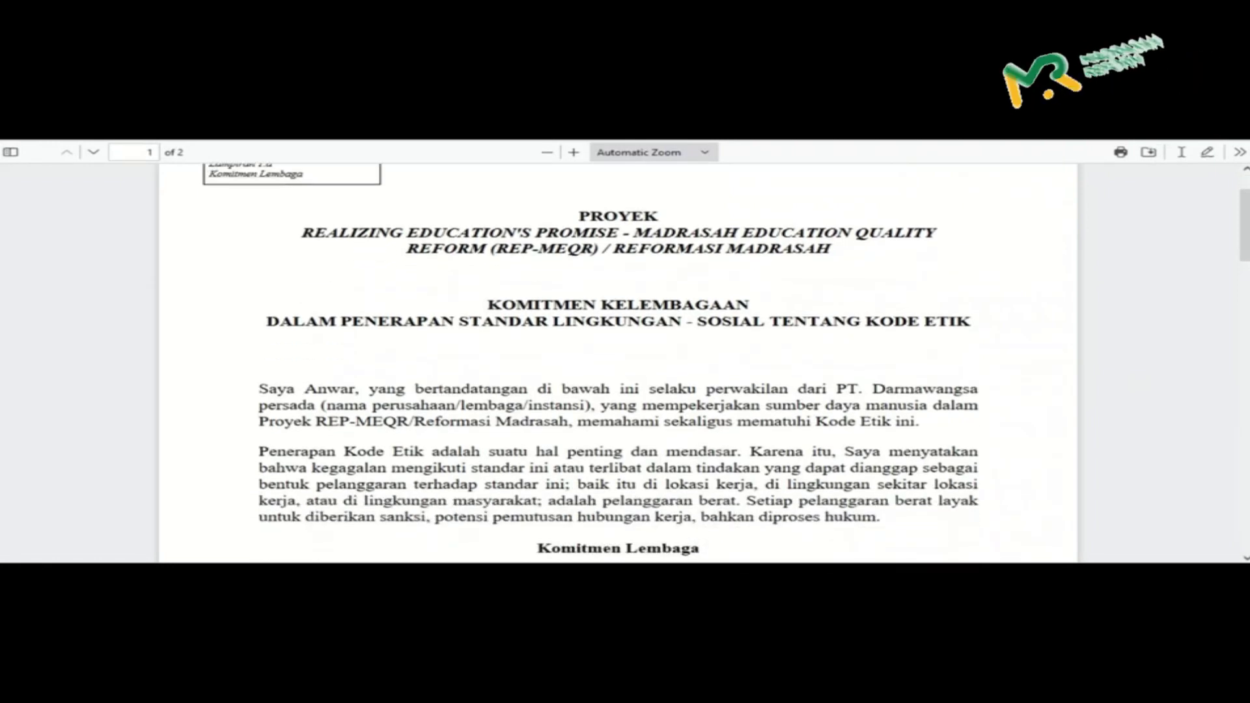
scroll(618, 365, down, 10)
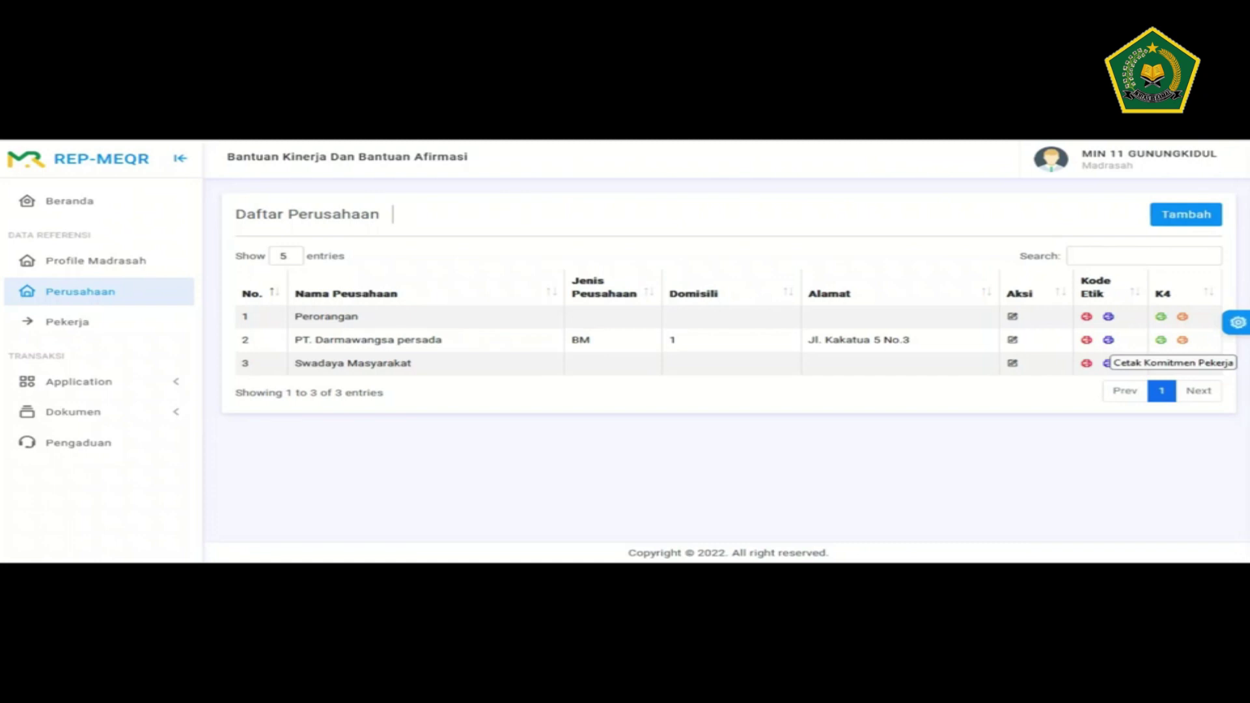
- Print the worker Kode Etik commitment (Lampiran 1.b) dated 2022-10-7 and scroll through both PDF pages
click(1108, 363)
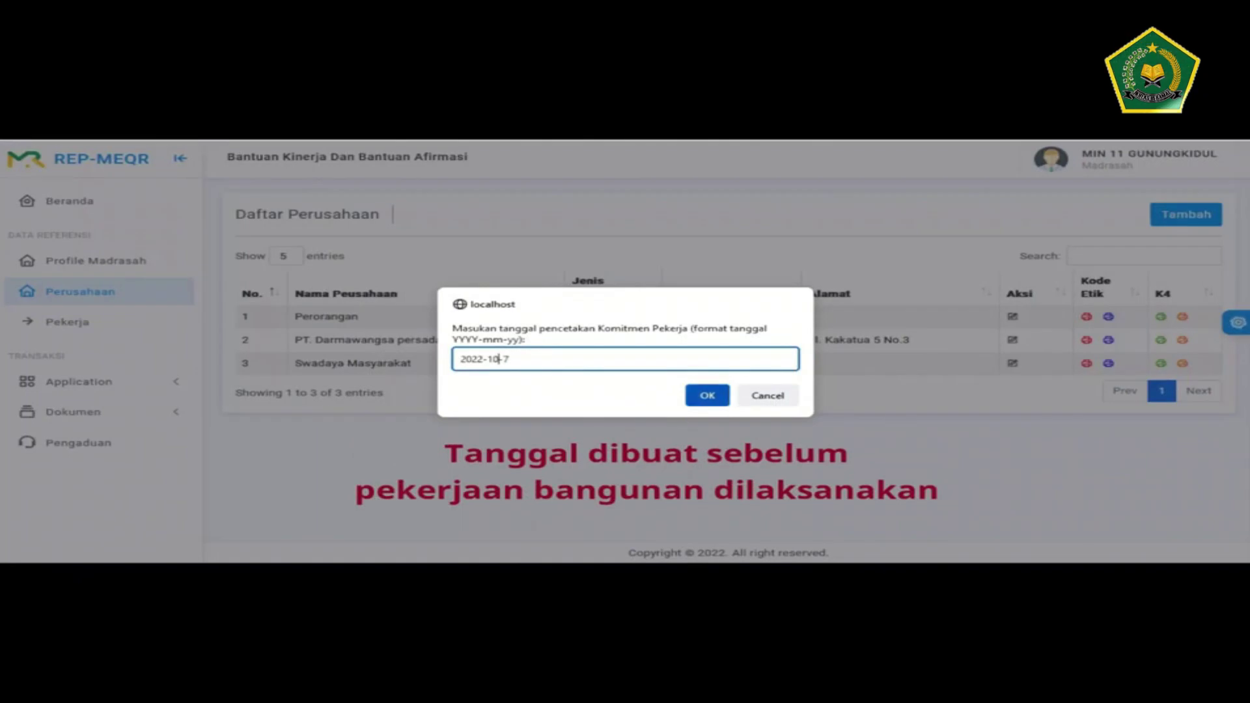
key(Return)
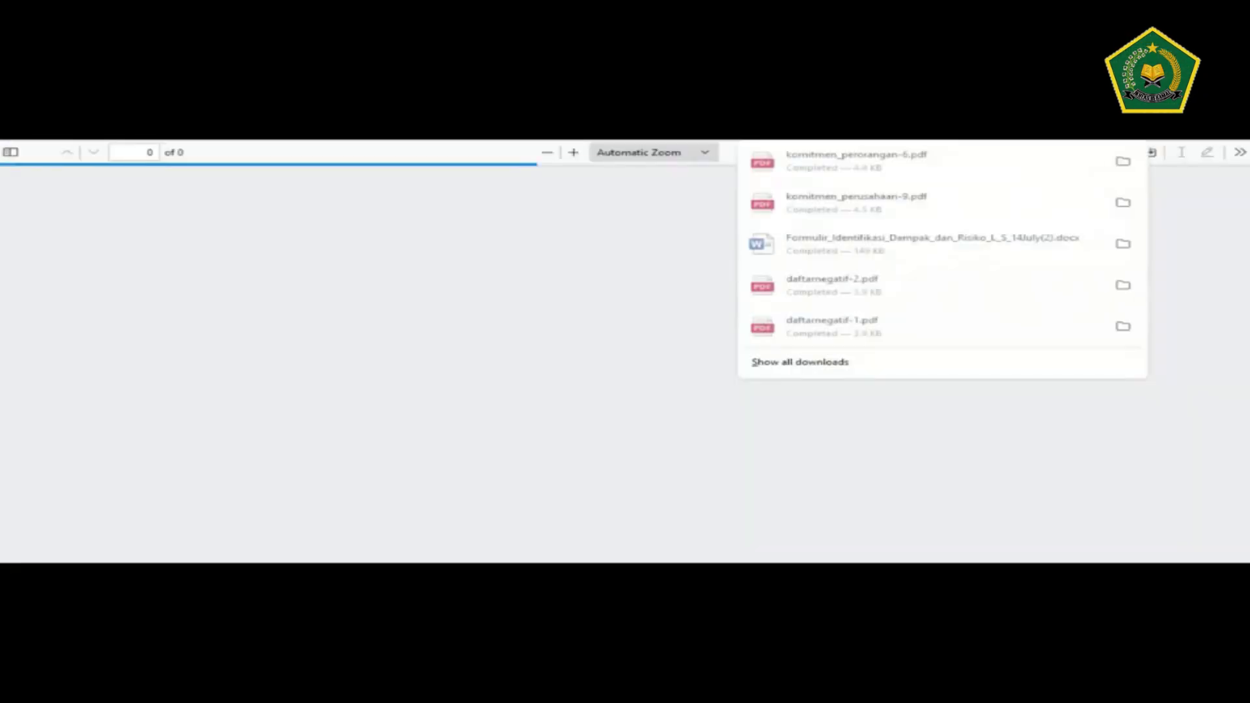
scroll(619, 364, down, 3)
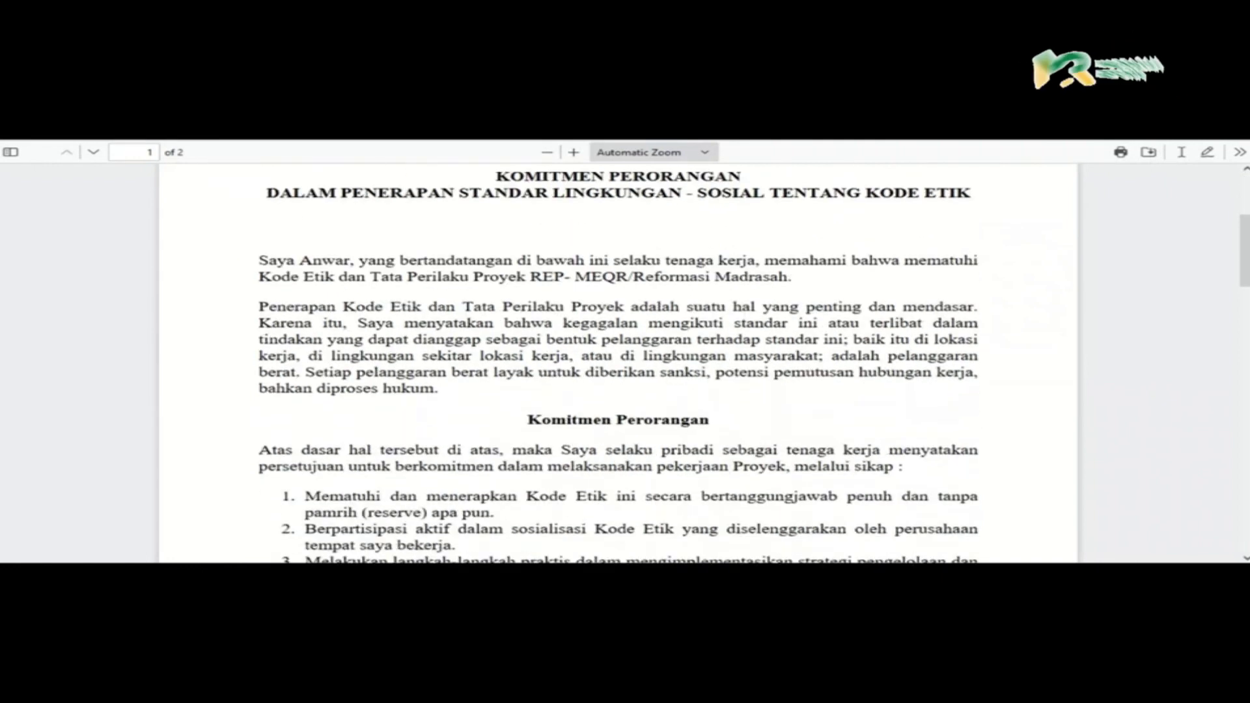
scroll(618, 364, up, 2)
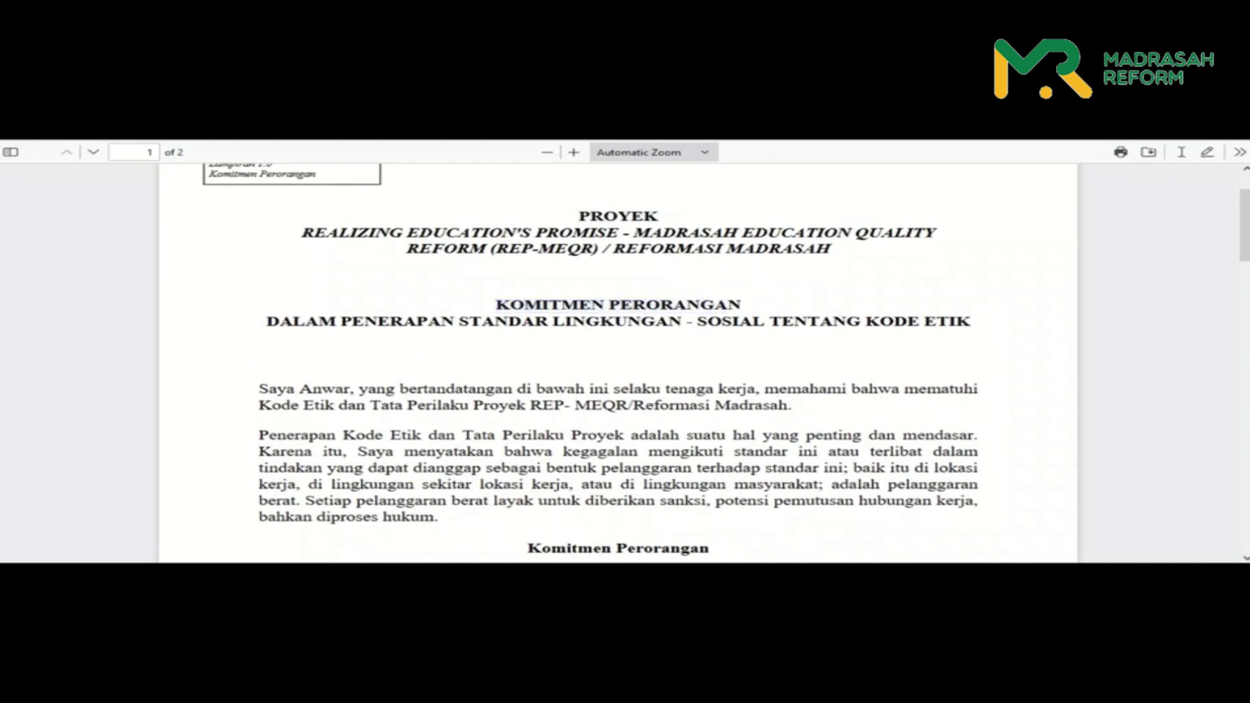
scroll(618, 363, down, 1)
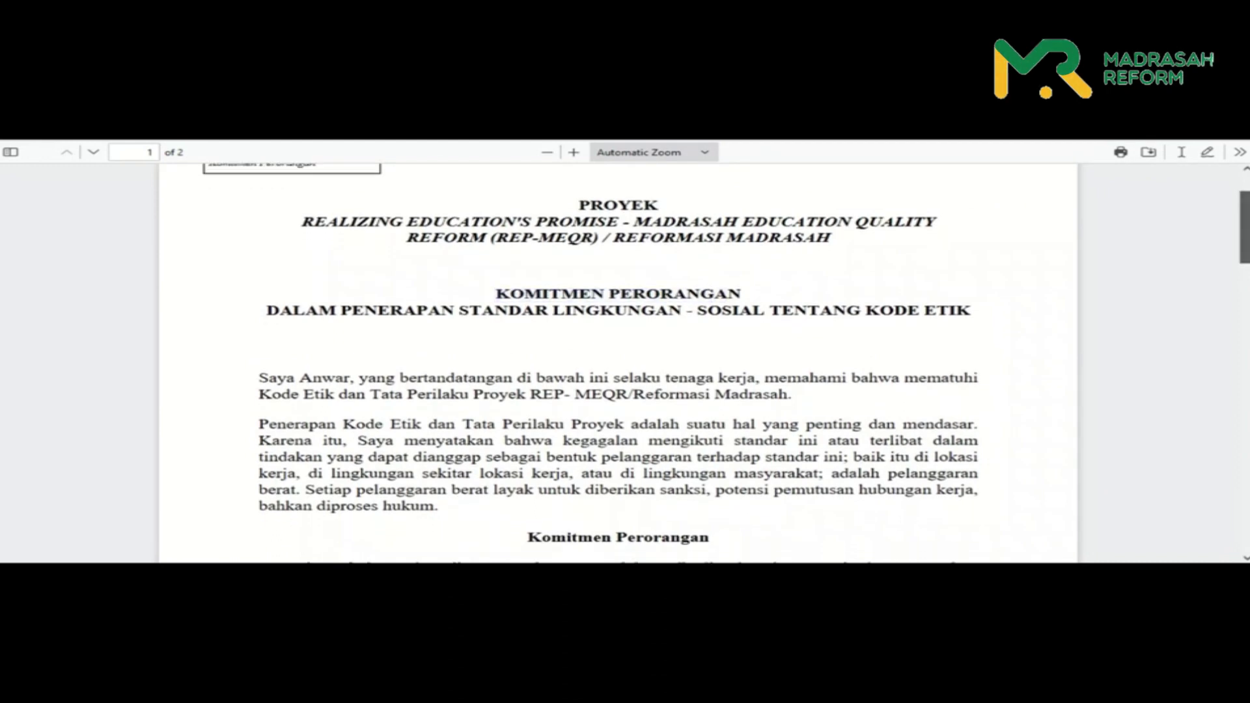
scroll(618, 363, down, 1)
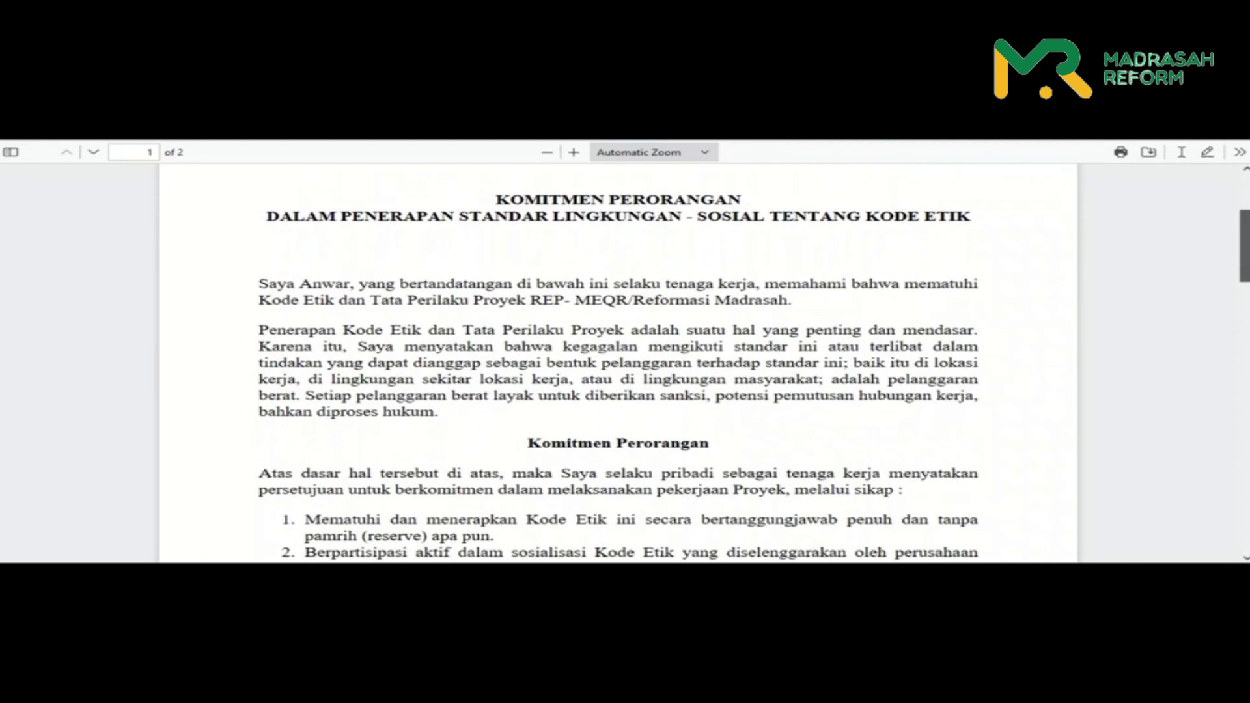
scroll(618, 363, down, 15)
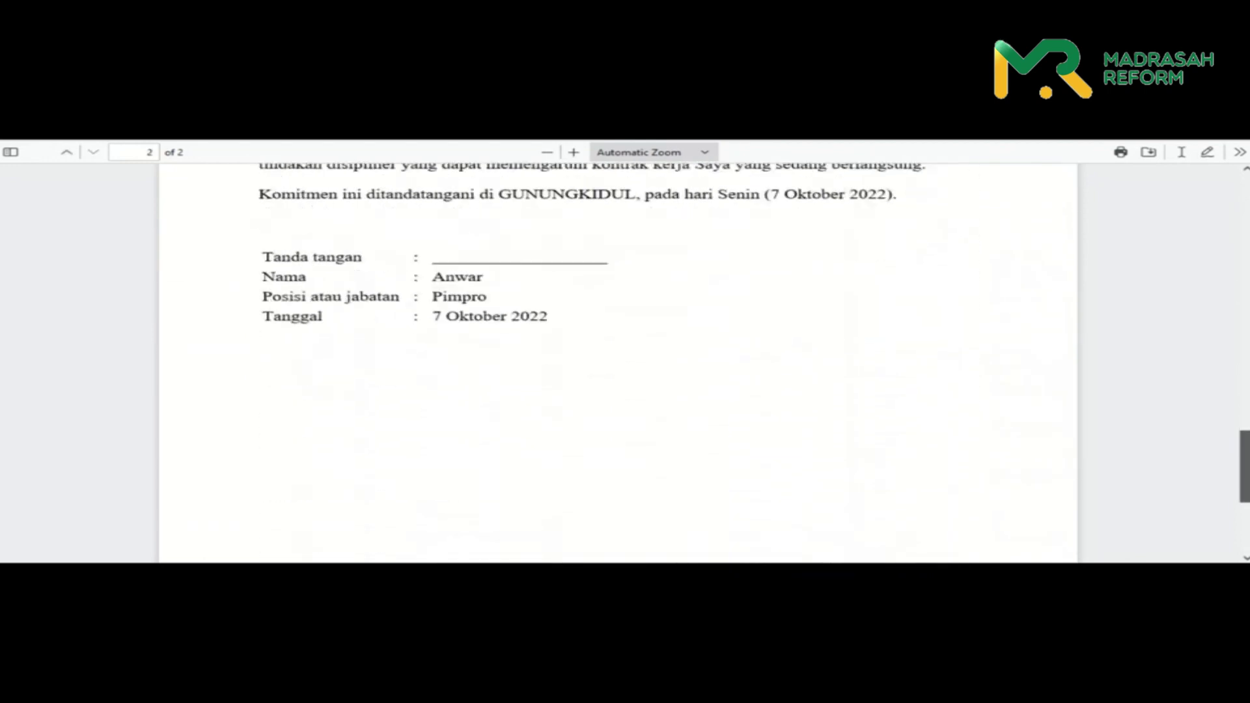
scroll(618, 363, up, 20)
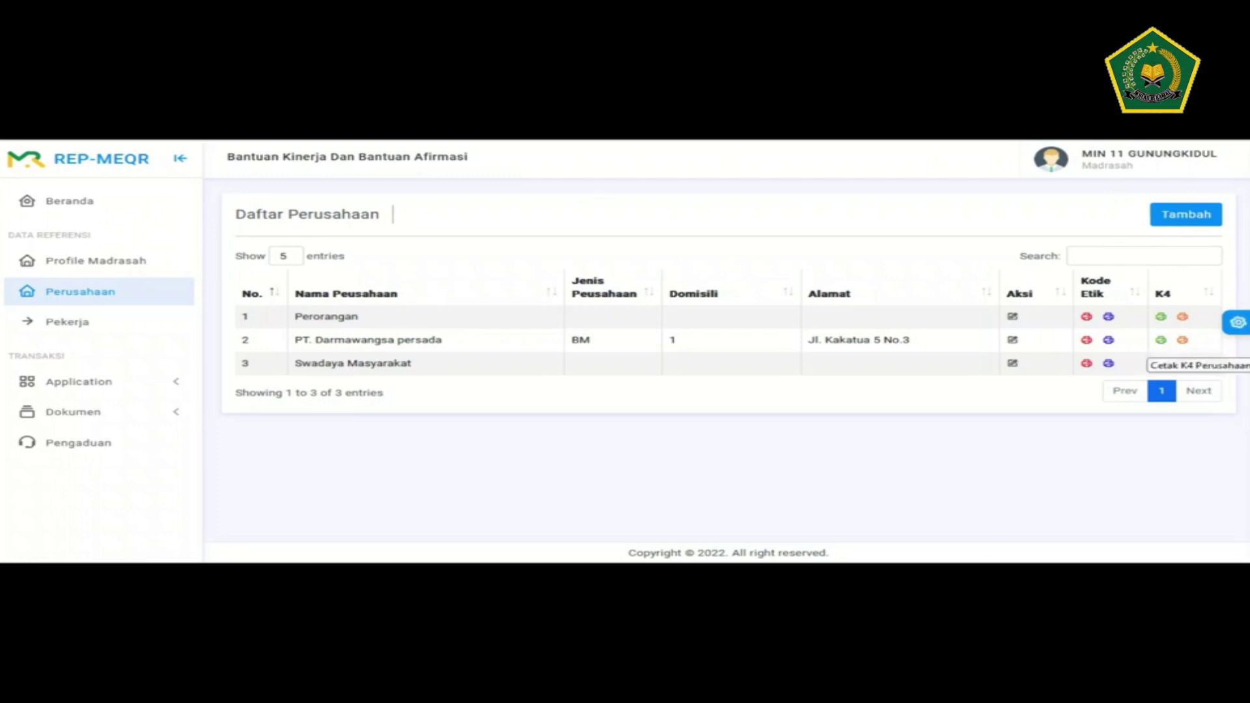
- Print PT. Darmawangsa persada's K4 commitment dated 2022-10-7 and scroll through the four-page PDF
click(1160, 363)
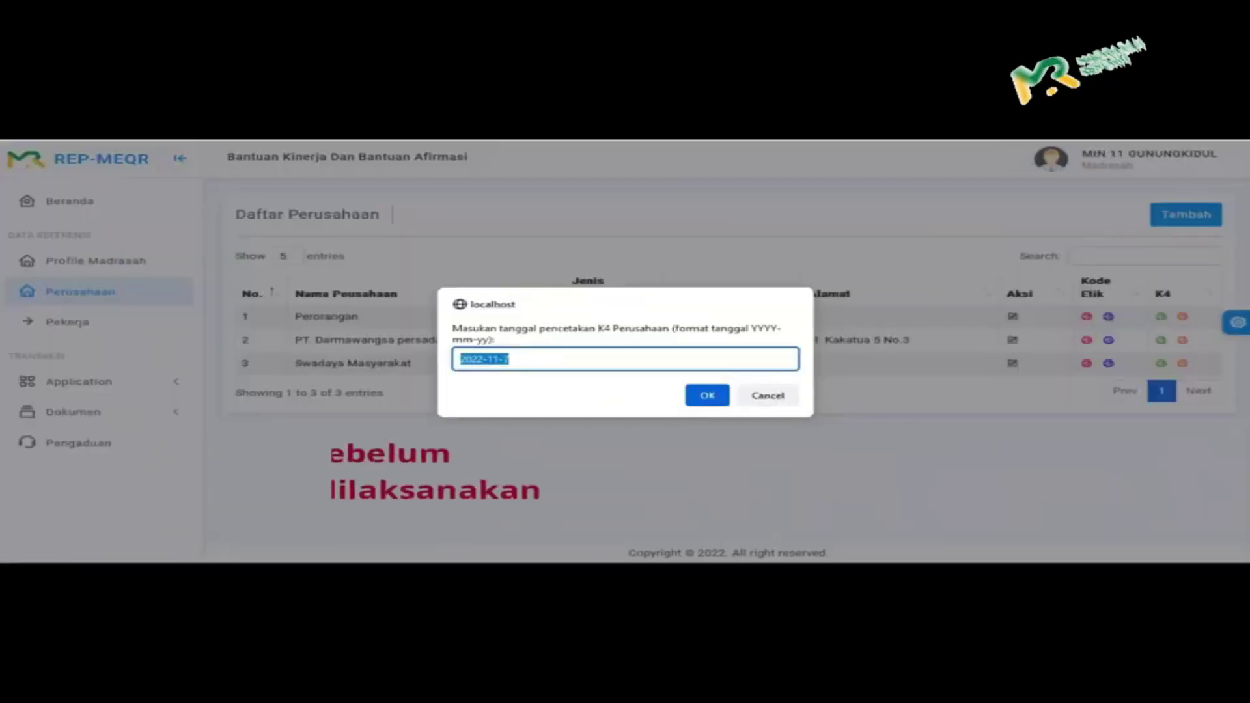
click(511, 359)
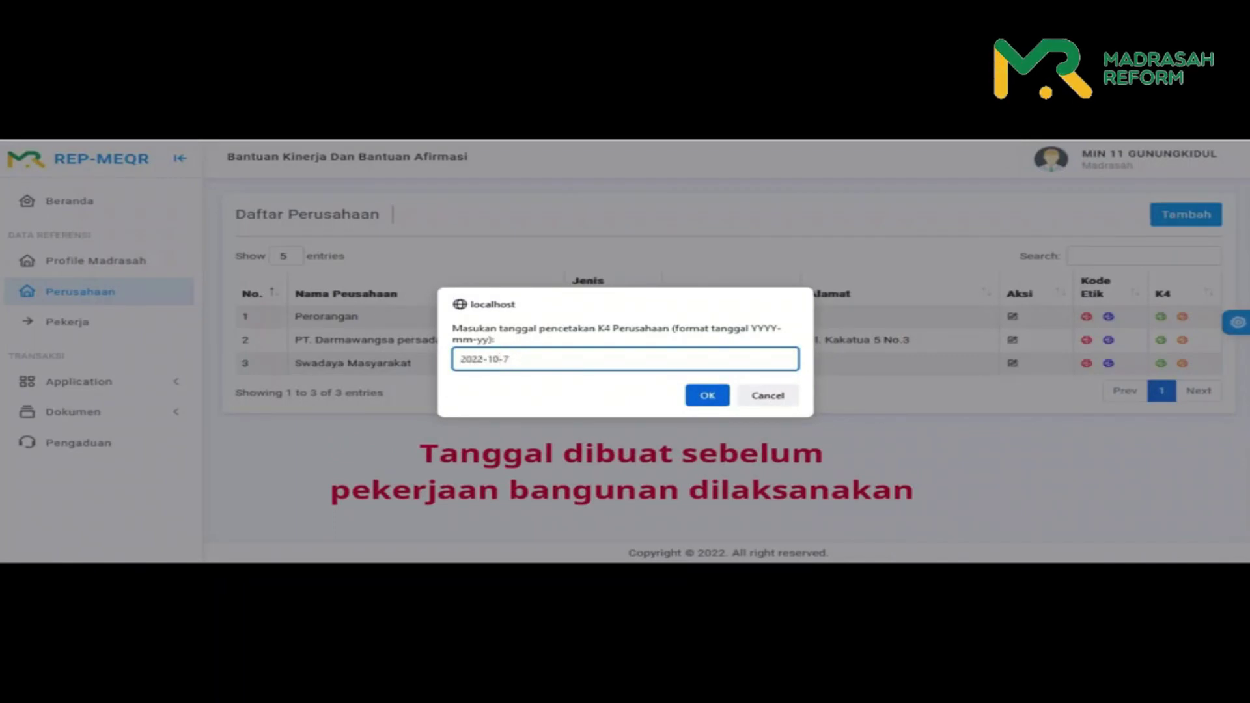
key(Return)
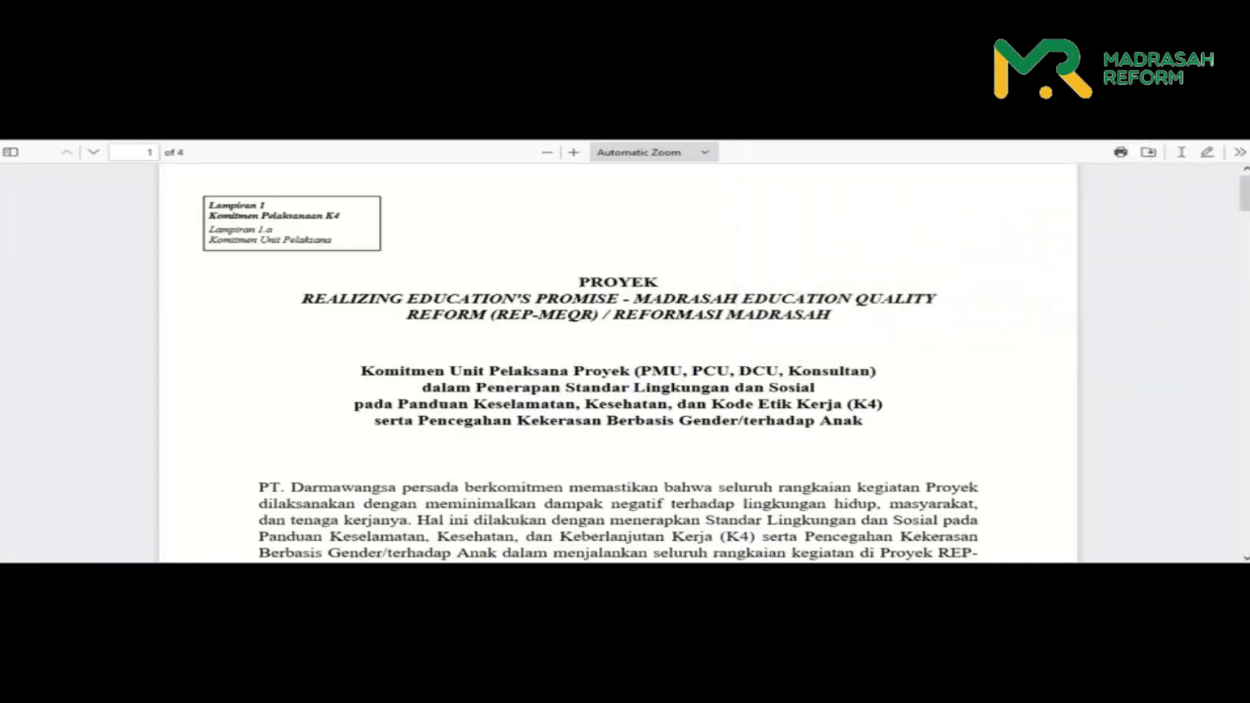
scroll(619, 364, down, 15)
scroll(618, 364, down, 15)
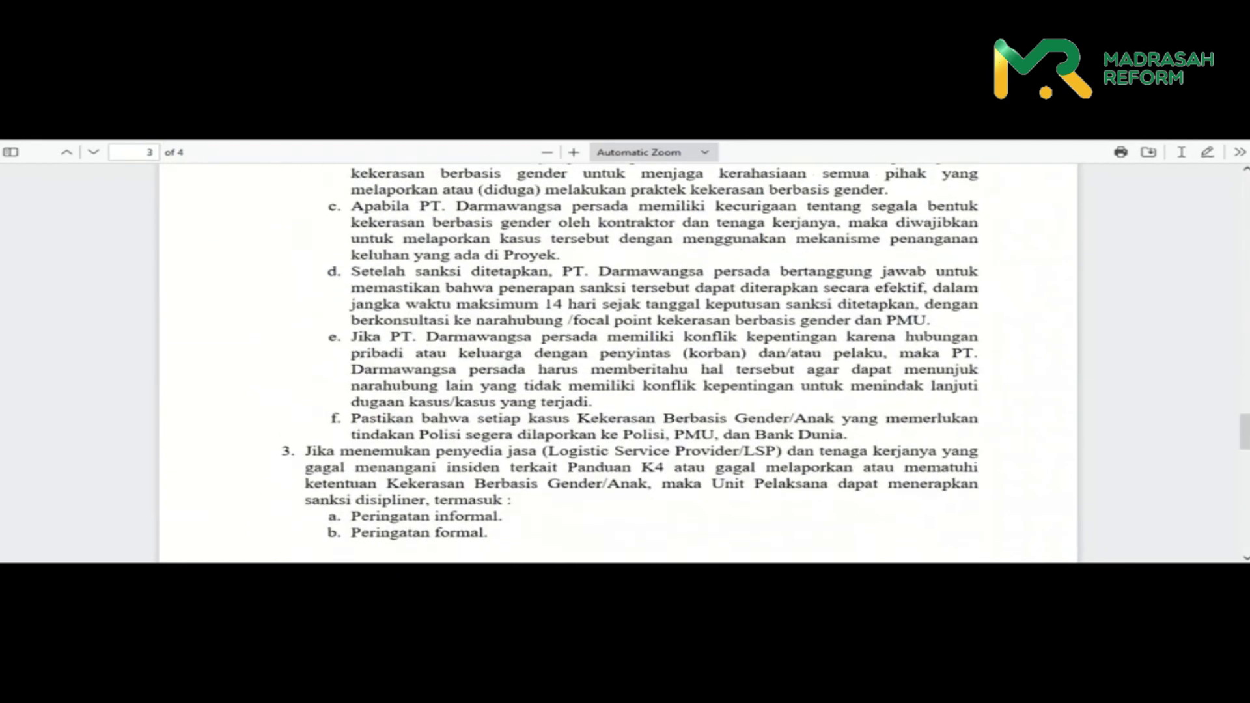
scroll(618, 365, down, 5)
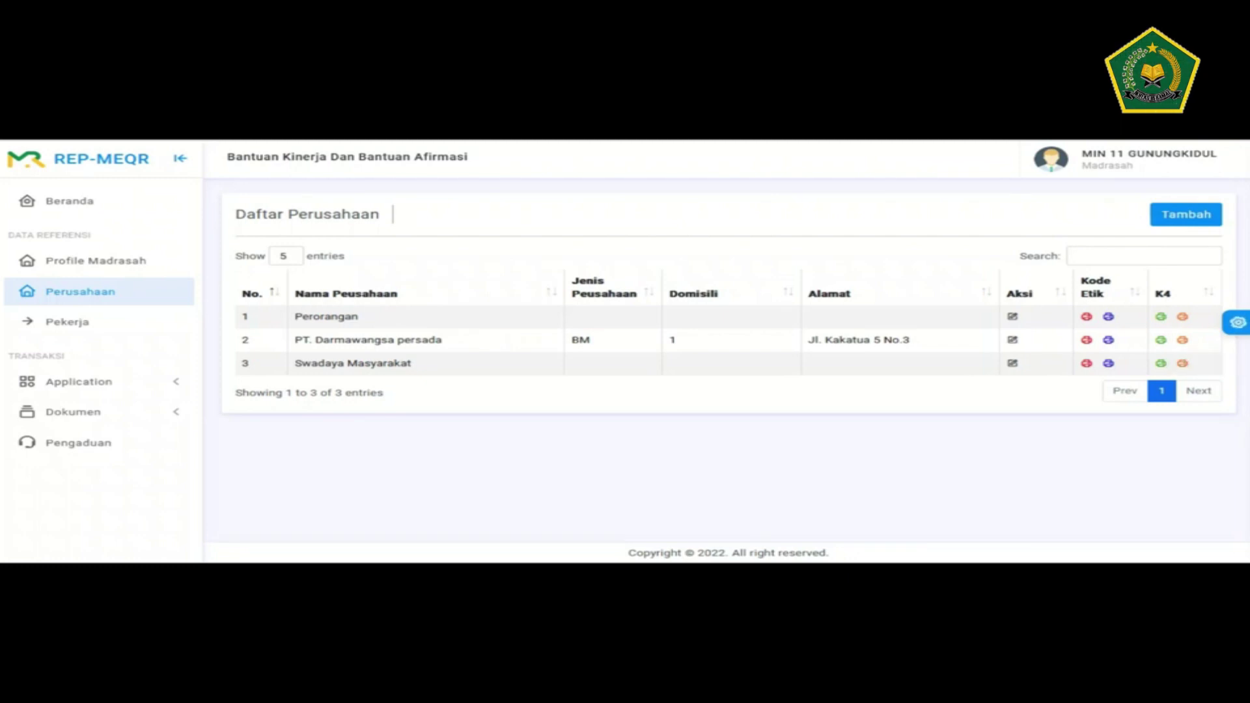
- Print the worker K4 commitment PDF dated 2022-10-7 and scroll through its pages
click(1160, 363)
click(493, 358)
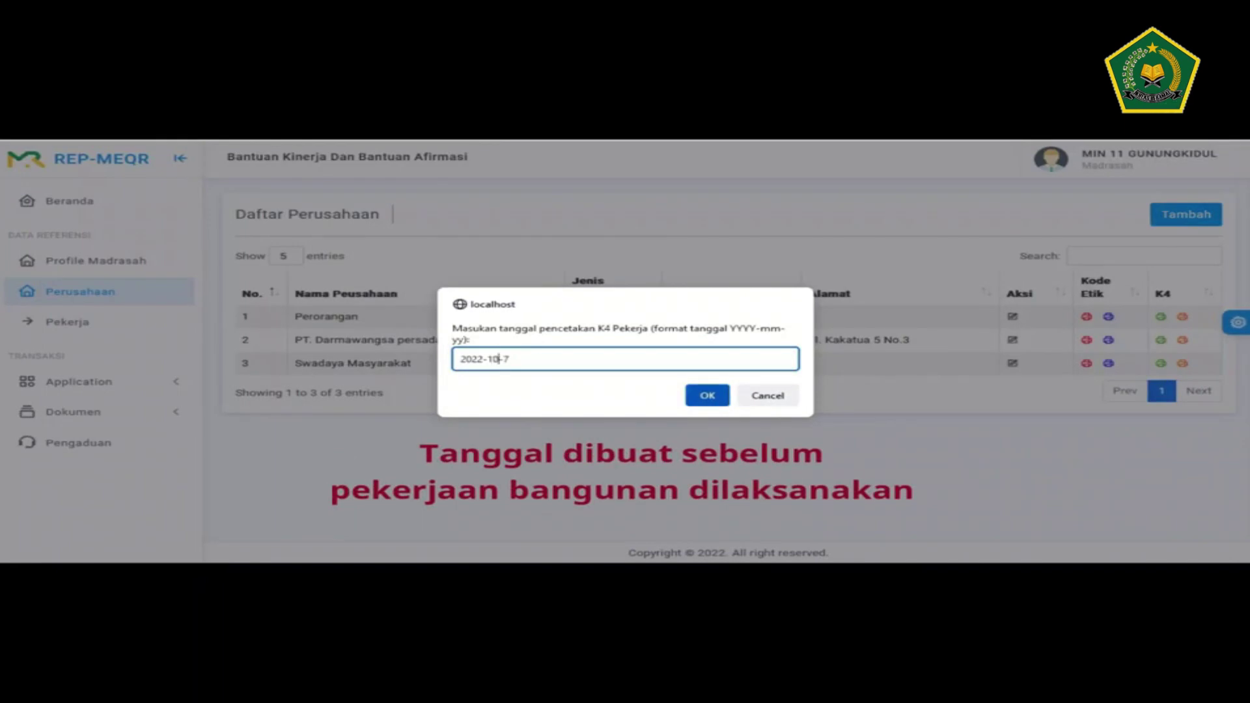
key(Return)
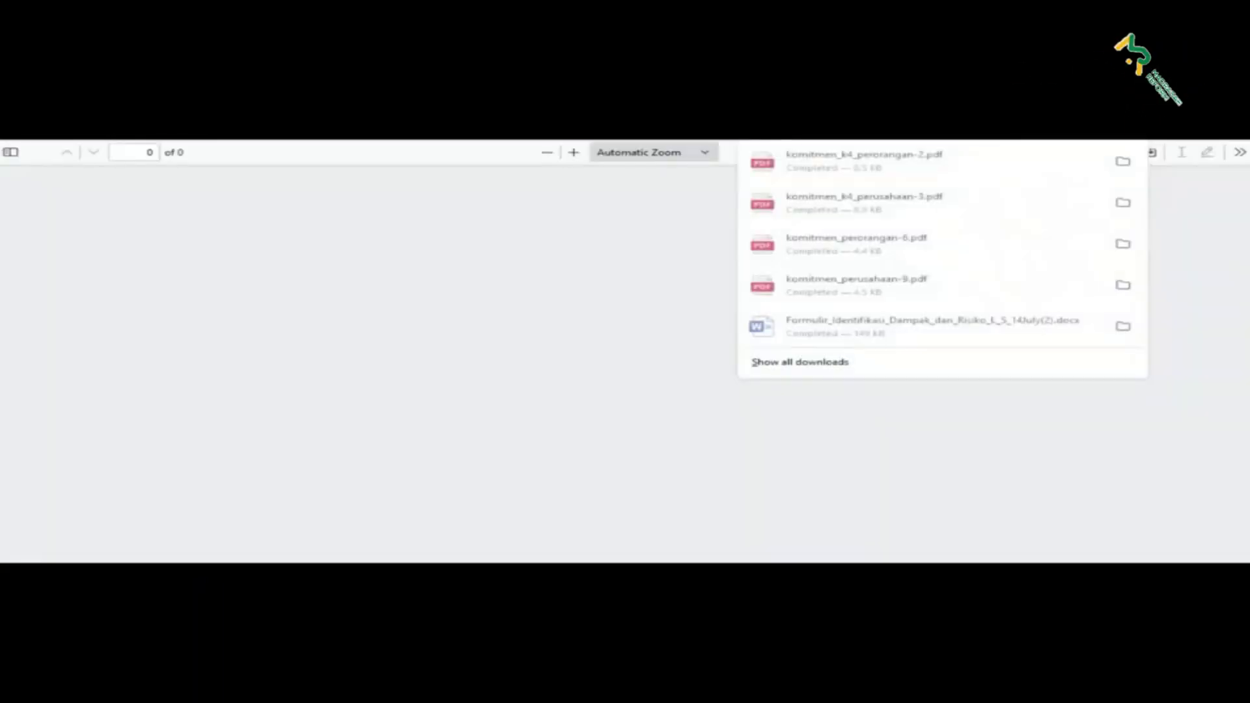
scroll(618, 364, down, 5)
scroll(618, 364, down, 15)
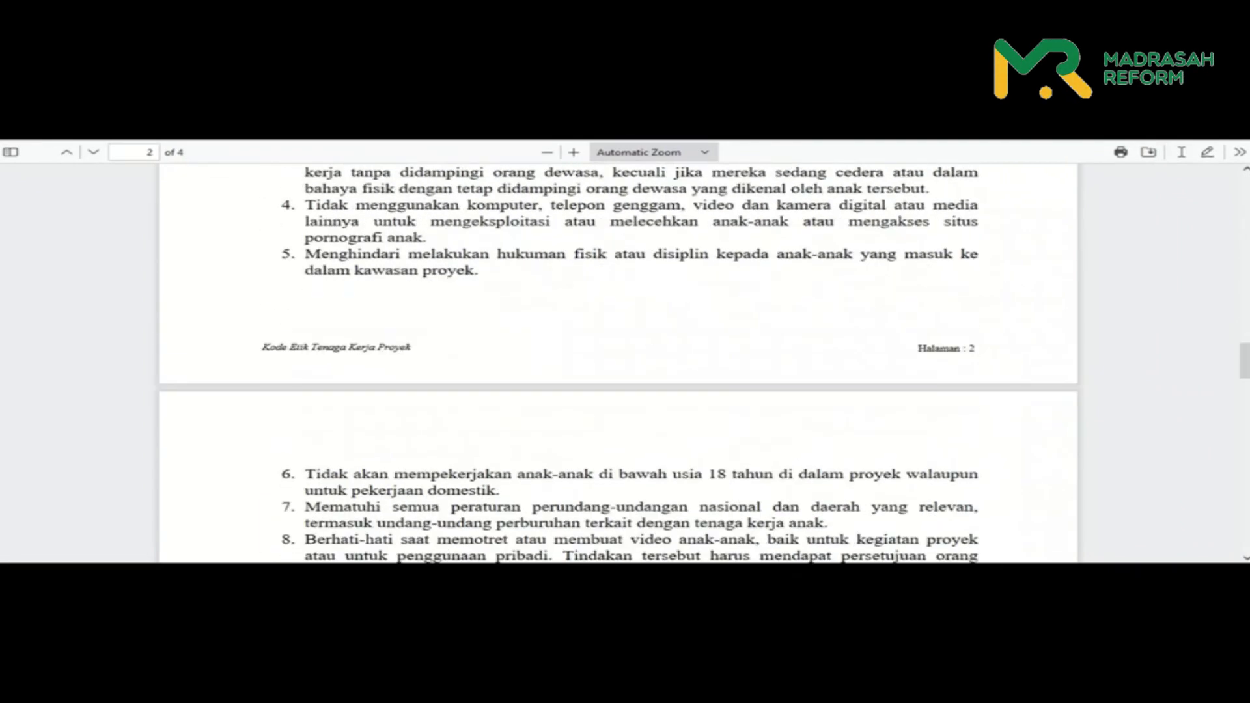
scroll(619, 364, down, 10)
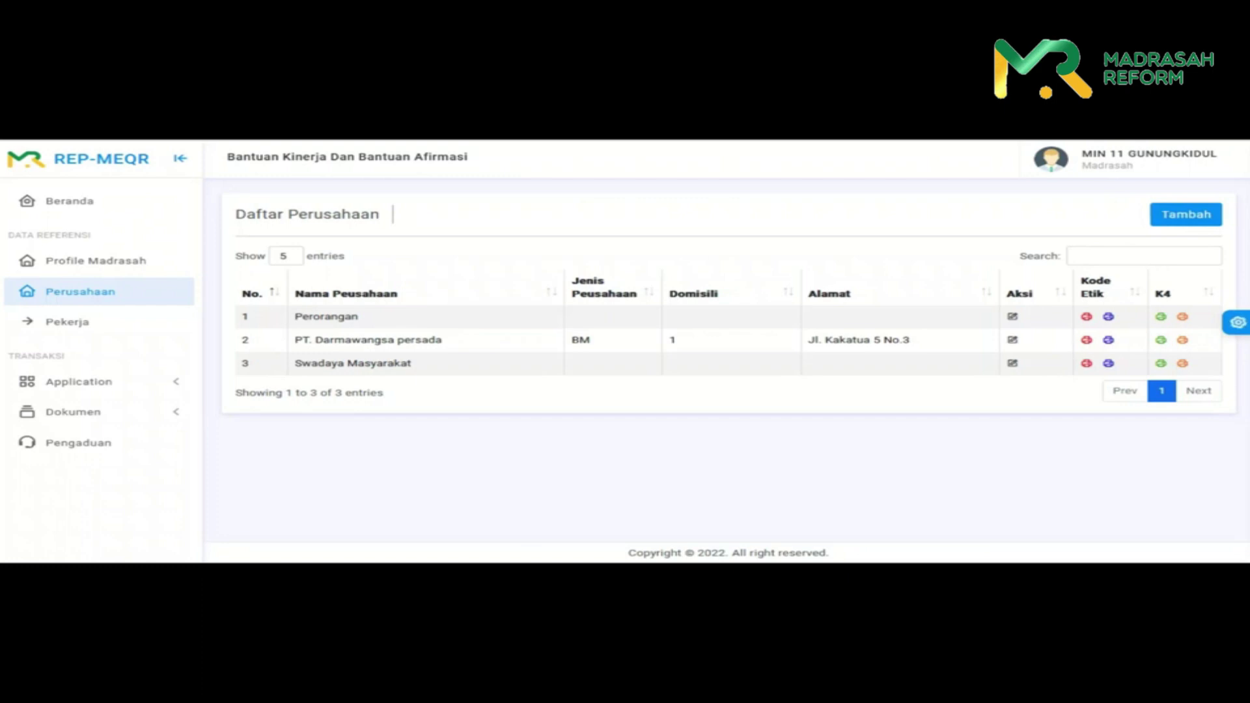
- Expand Application in the sidebar and go to the Sakit sick-worker records page
click(79, 381)
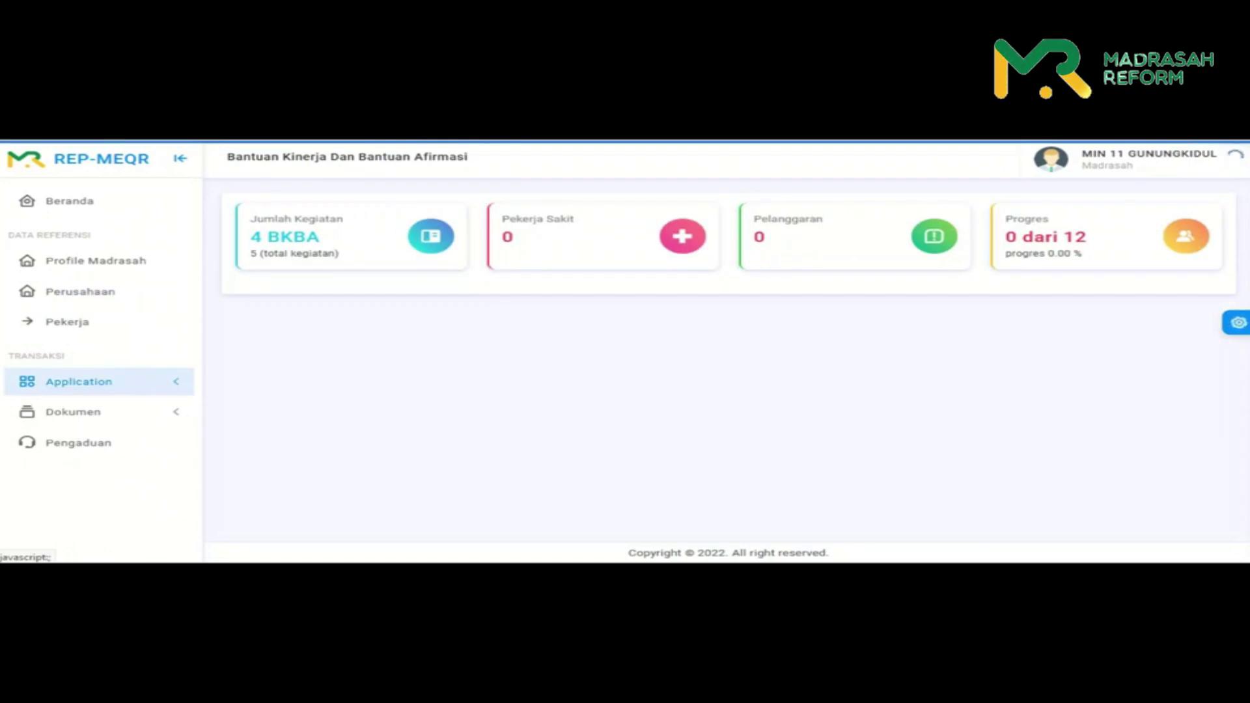
click(79, 382)
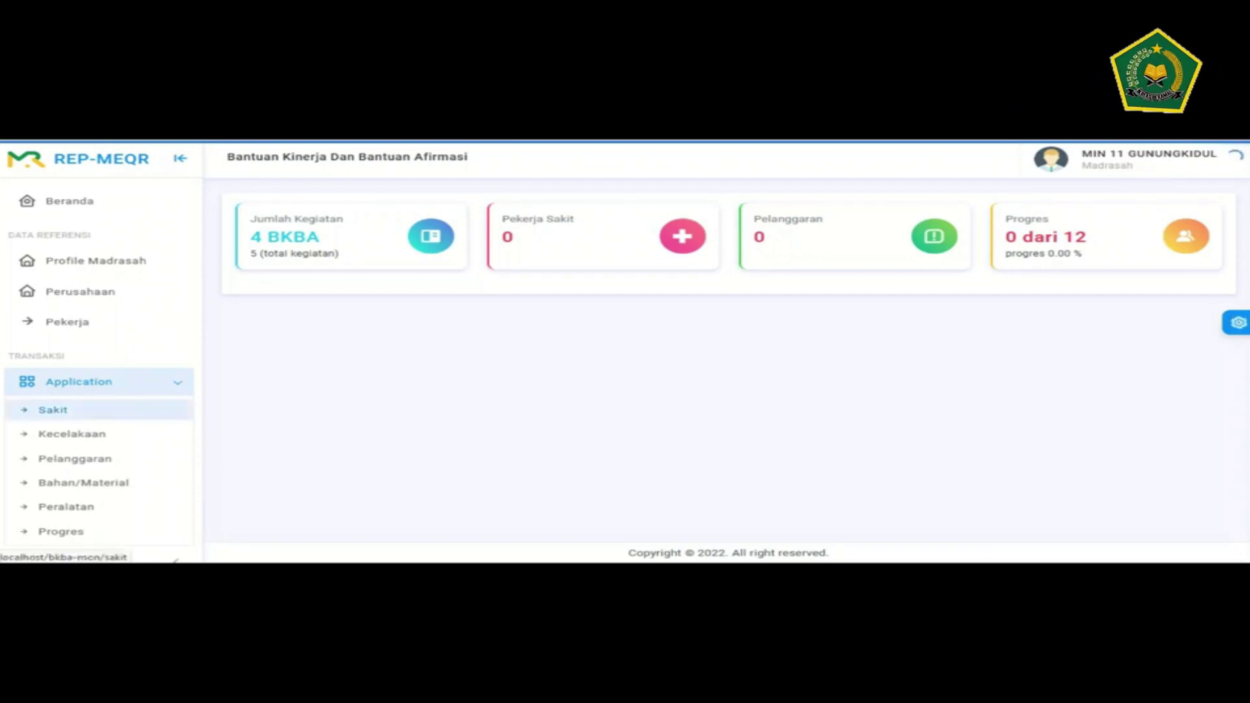
click(52, 410)
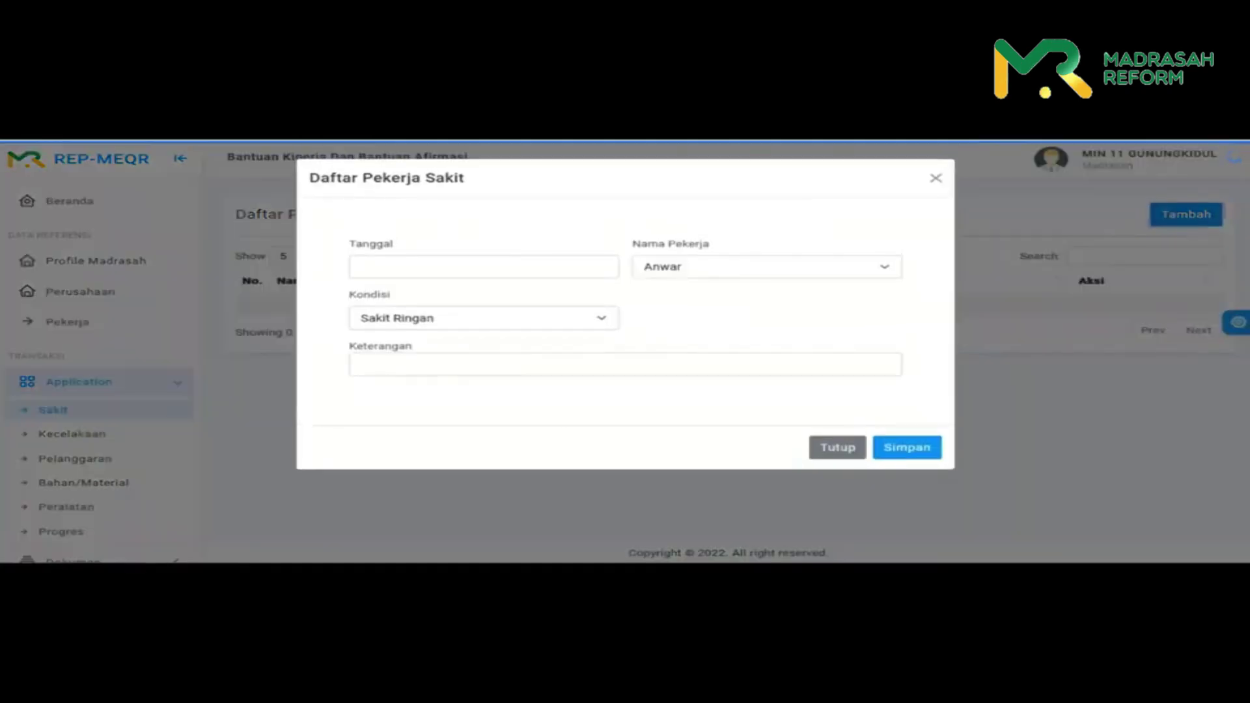
- Date the sick-worker entry 8 November 2022, keeping the default worker and condition Sakit Ringan
click(483, 267)
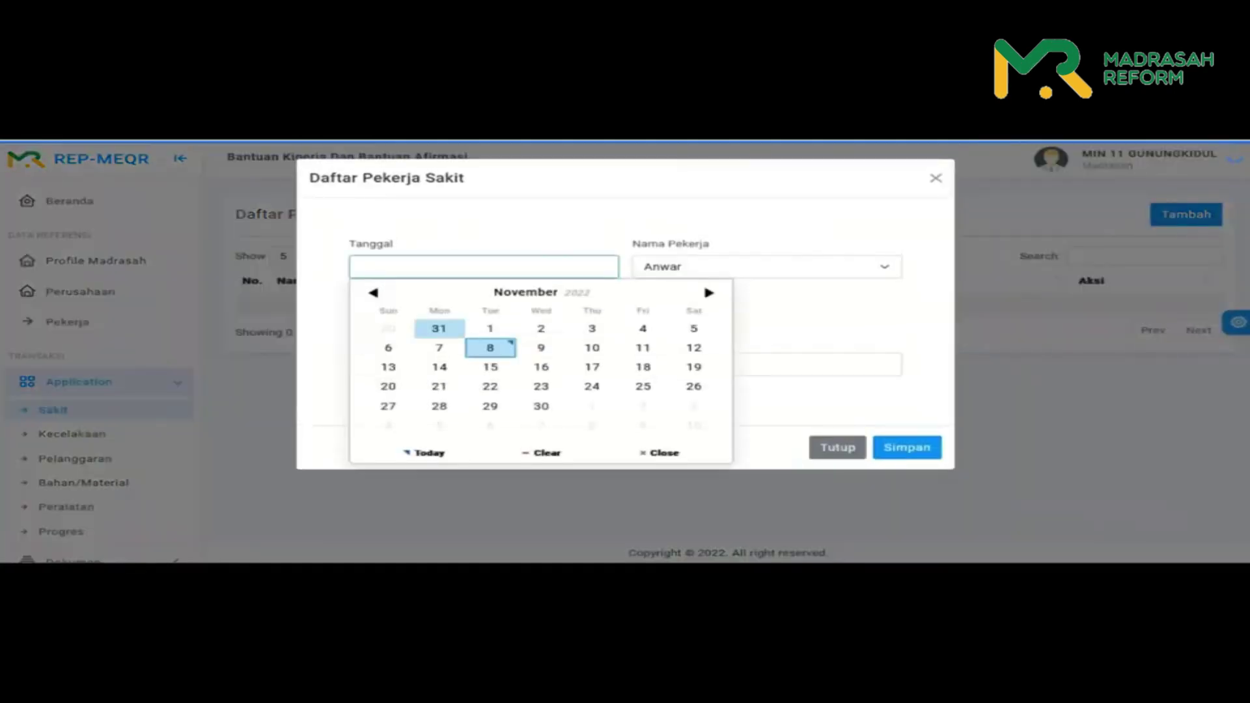
click(489, 344)
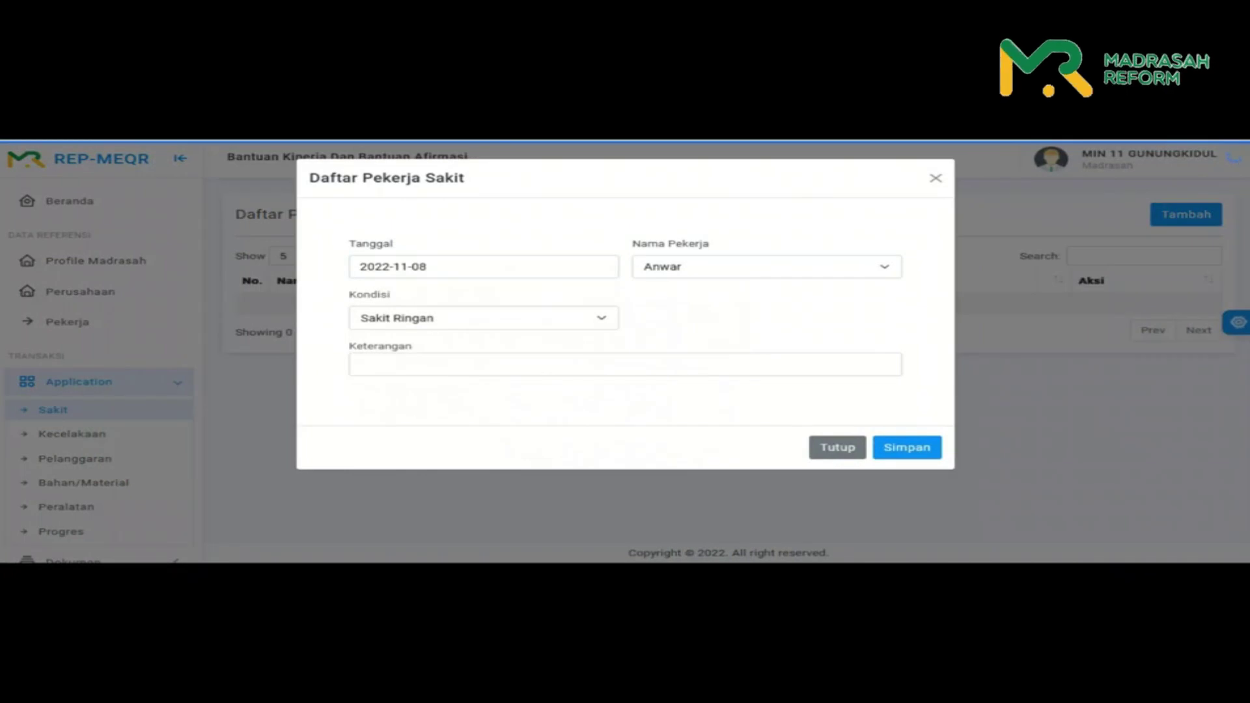
click(766, 267)
key(Return)
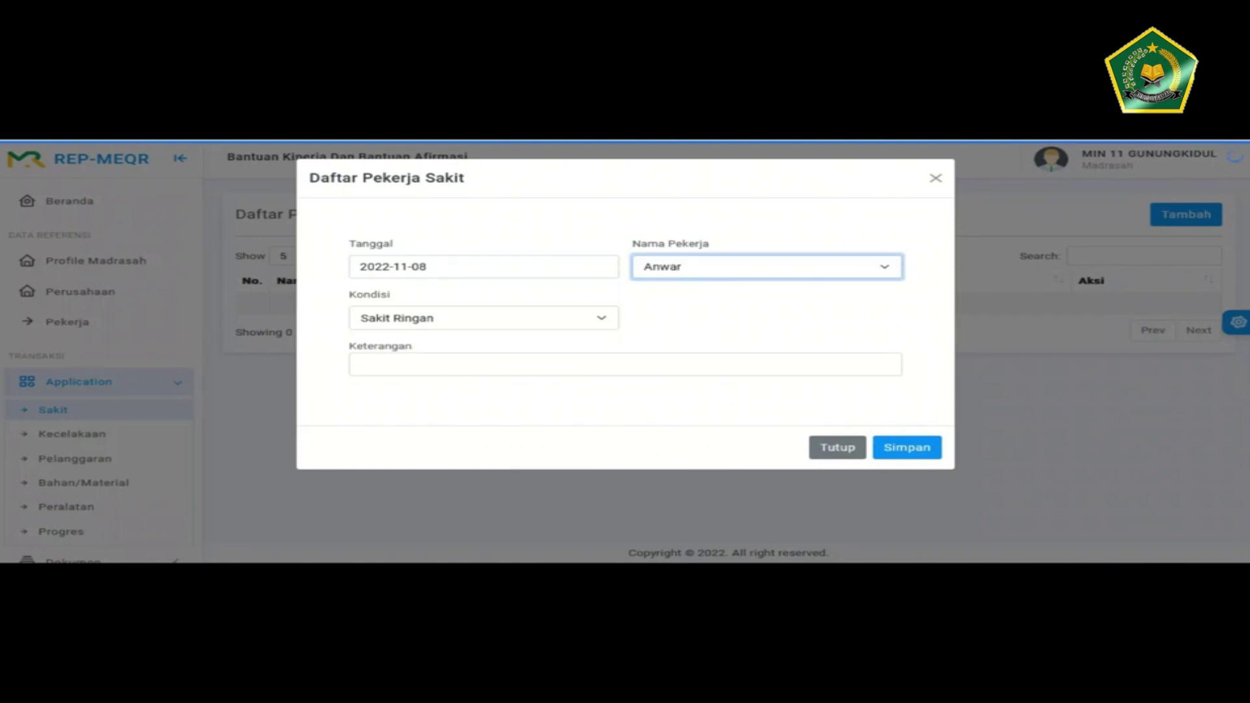
click(483, 317)
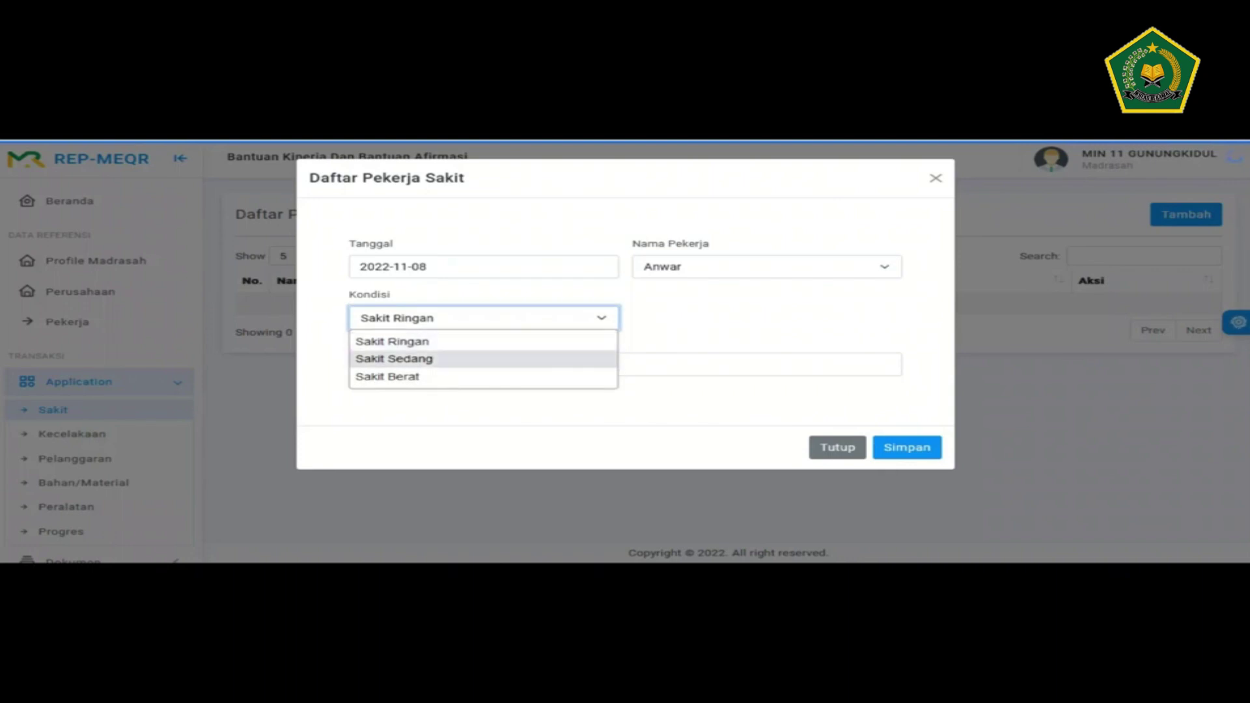
key(Up)
key(Return)
- Enter the illness description 'badan panas'
click(456, 365)
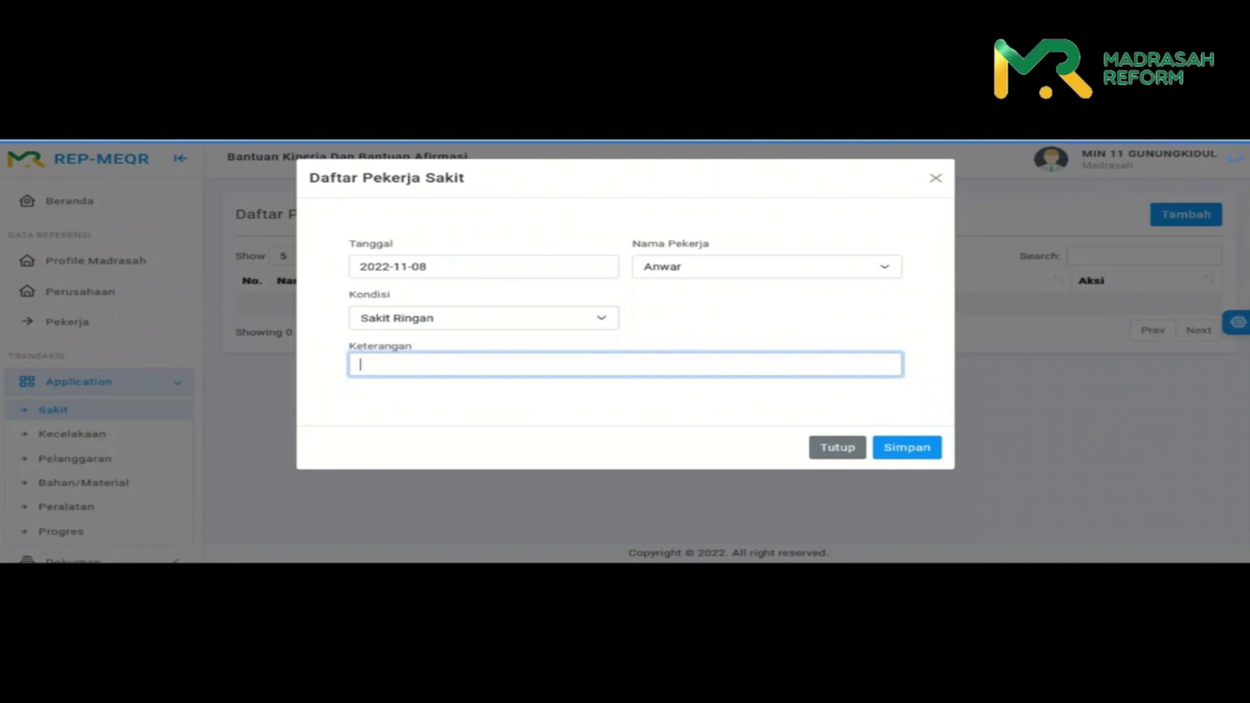
text(p)
key(BackSpace)
text(badan panas)
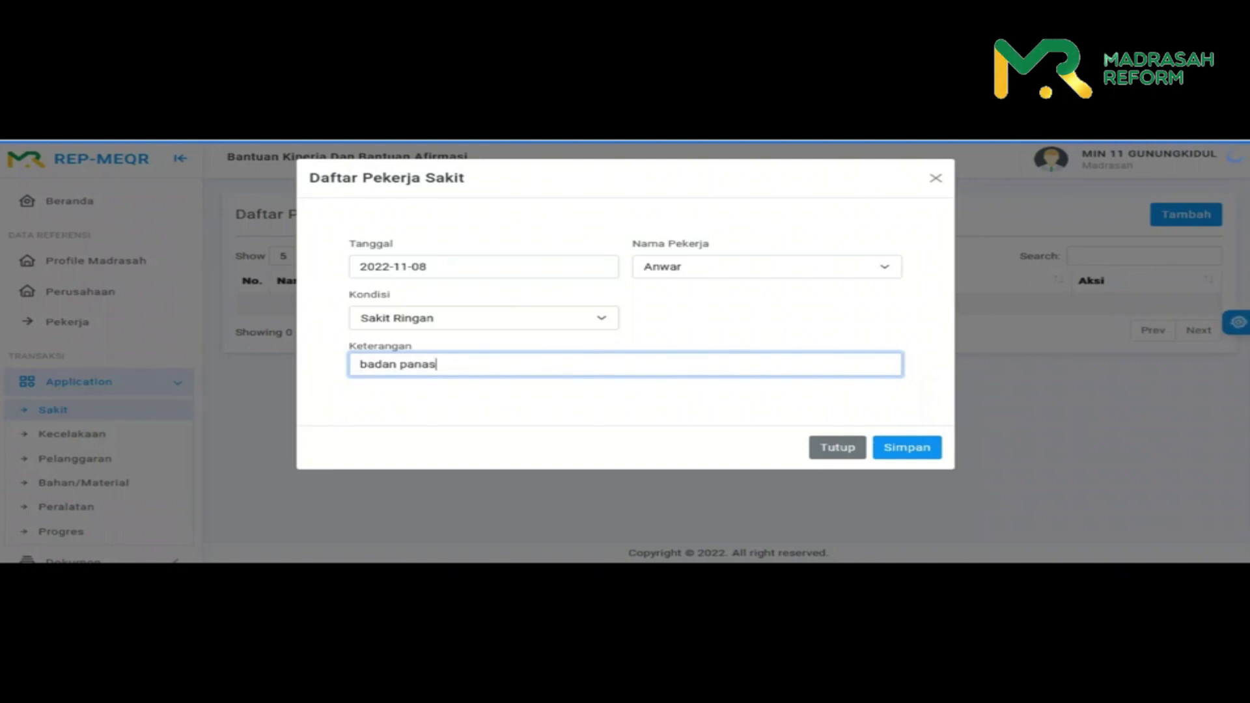
- Change the condition to Sakit Sedang, then save the record and dismiss the success message
click(482, 318)
click(393, 359)
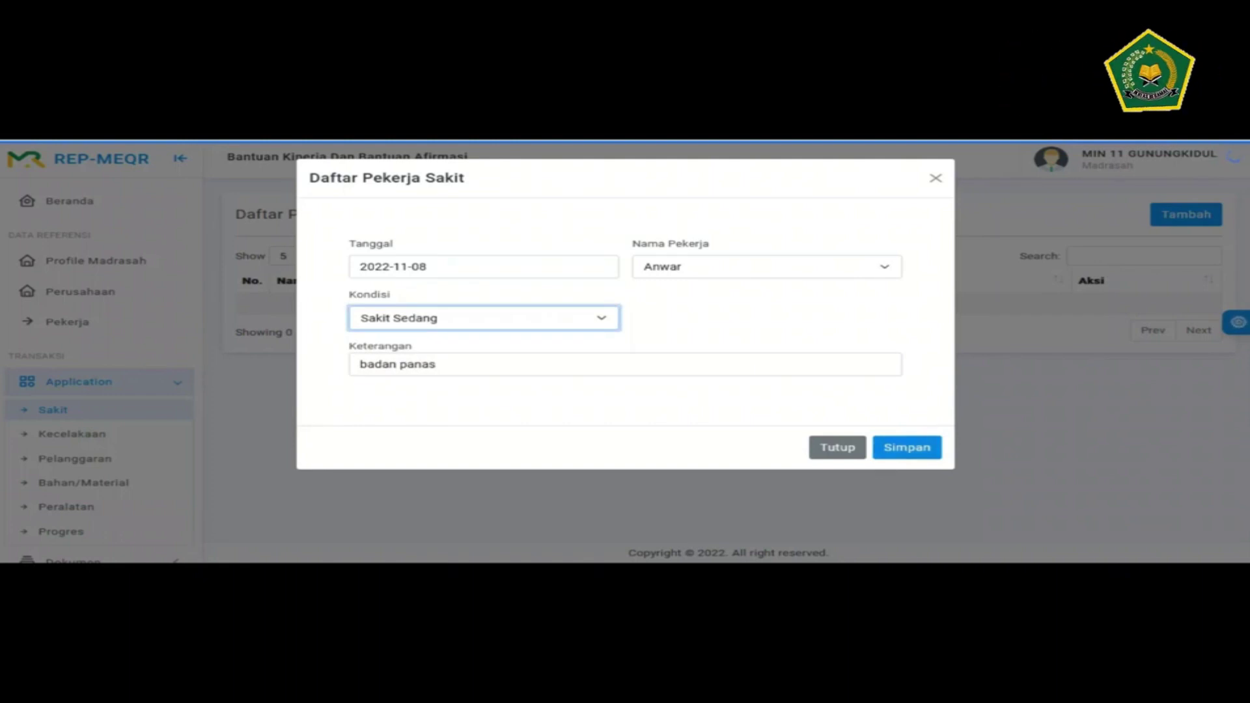
key(Return)
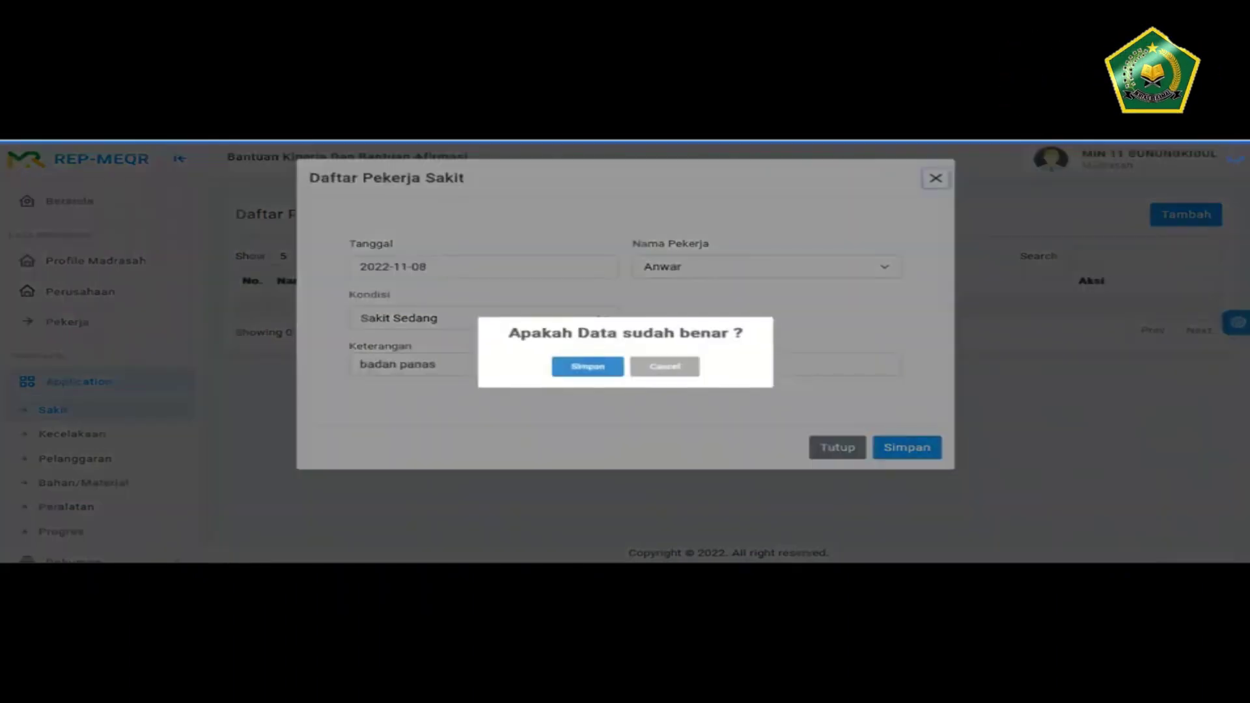
key(Return)
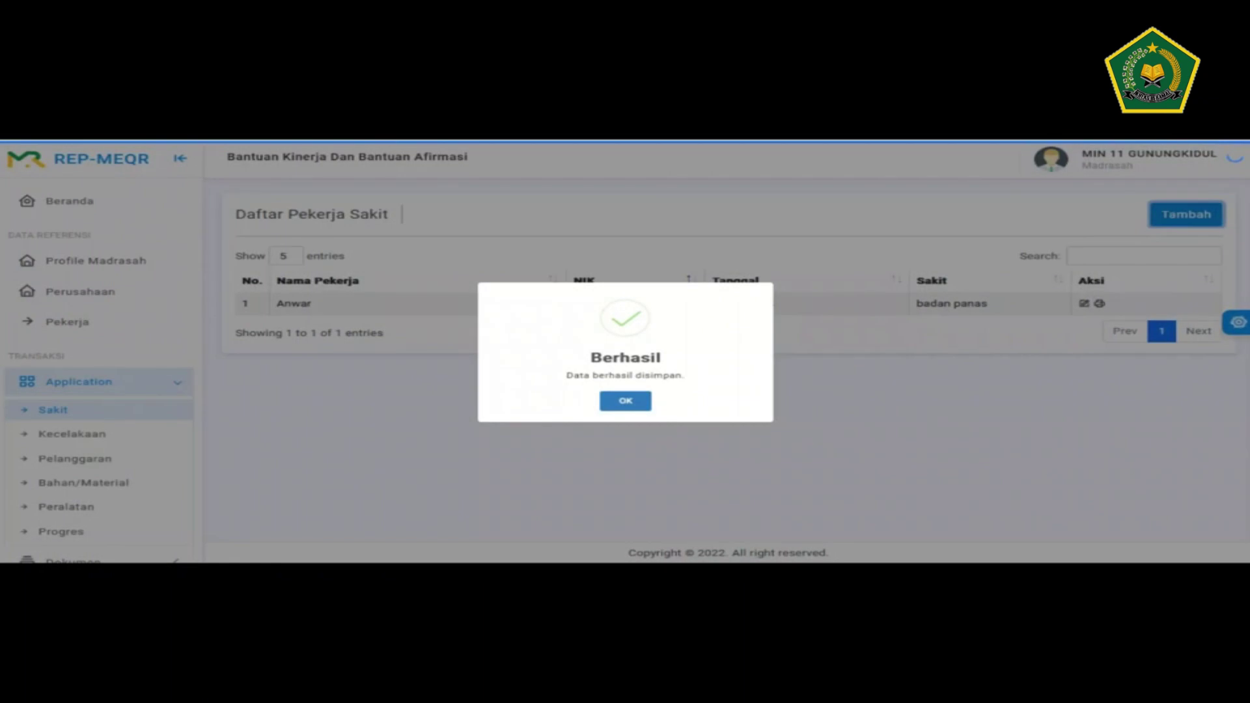
key(Return)
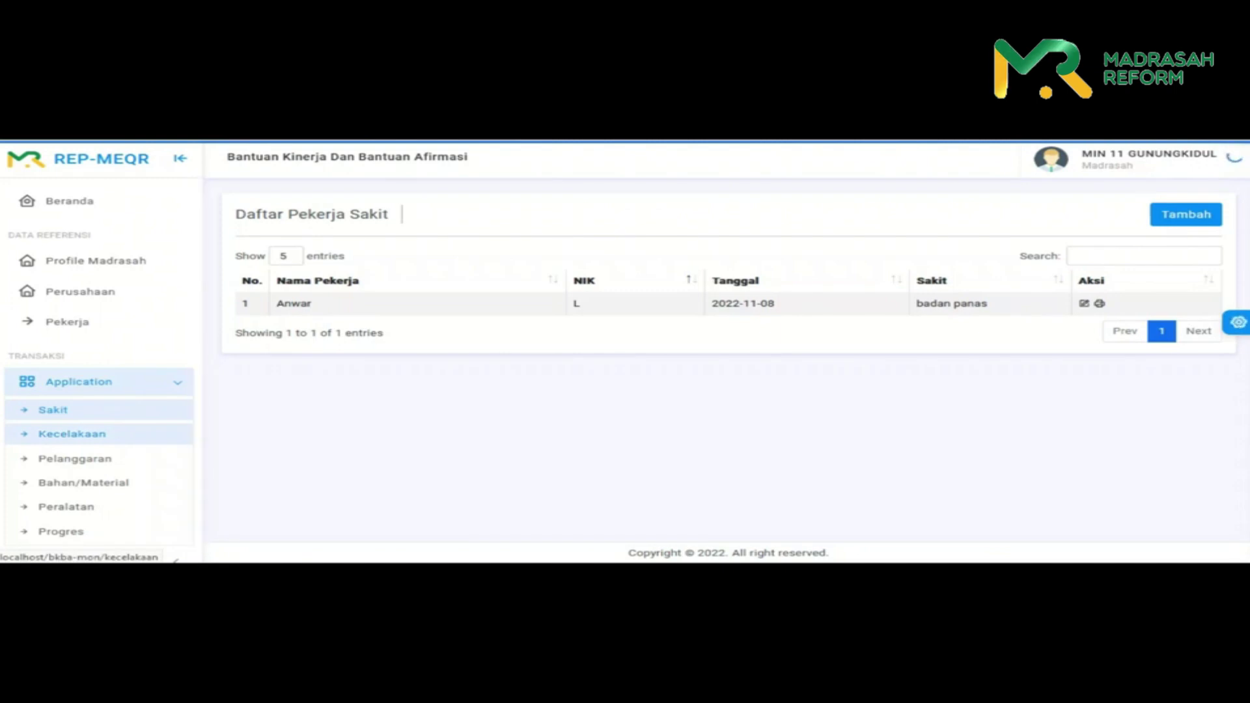
- Open the Kecelakaan accident records list
click(71, 433)
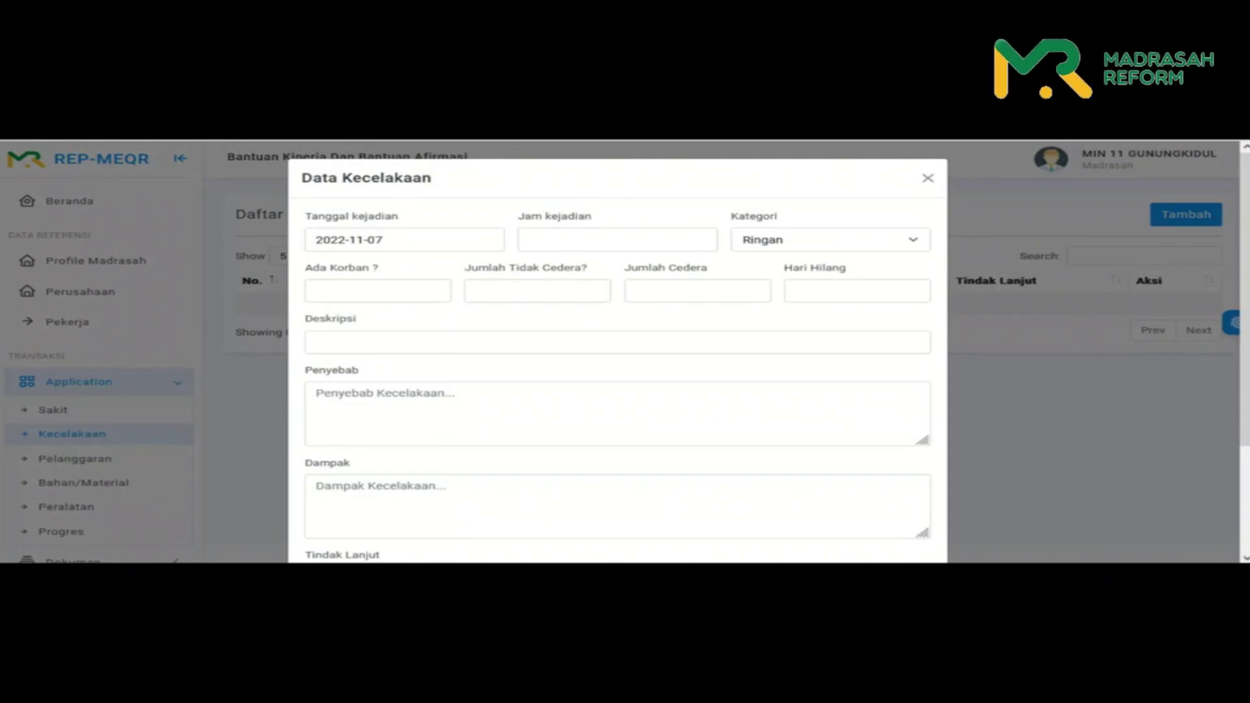
- Set the incident time to 1:30 PM and keep the category Ringan
click(617, 240)
key(Down)
key(Down)
key(Down)
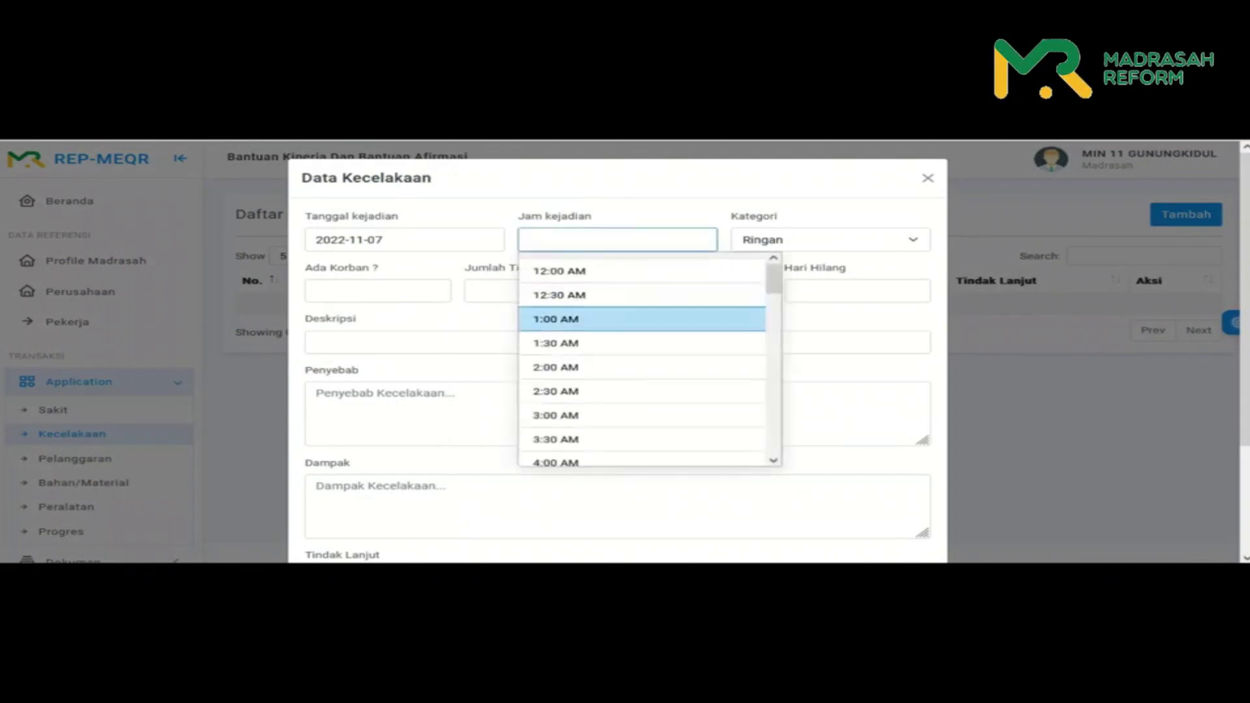
key(Return)
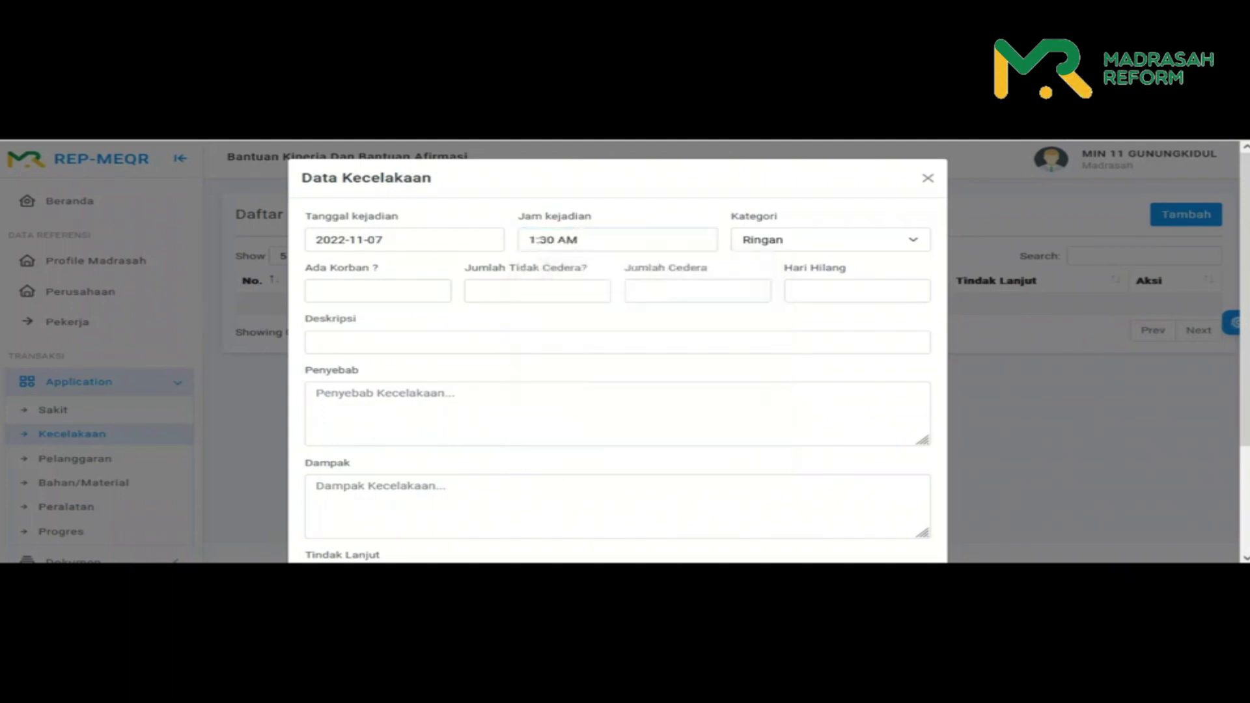
key(Down)
key(Down)
key(Down)
key(Down)
key(Down)
key(Down)
key(Down)
key(Down)
key(Down)
key(Down)
key(Down)
key(Down)
key(Down)
key(Down)
key(Down)
key(Down)
key(Down)
key(Down)
key(Down)
key(Down)
key(Down)
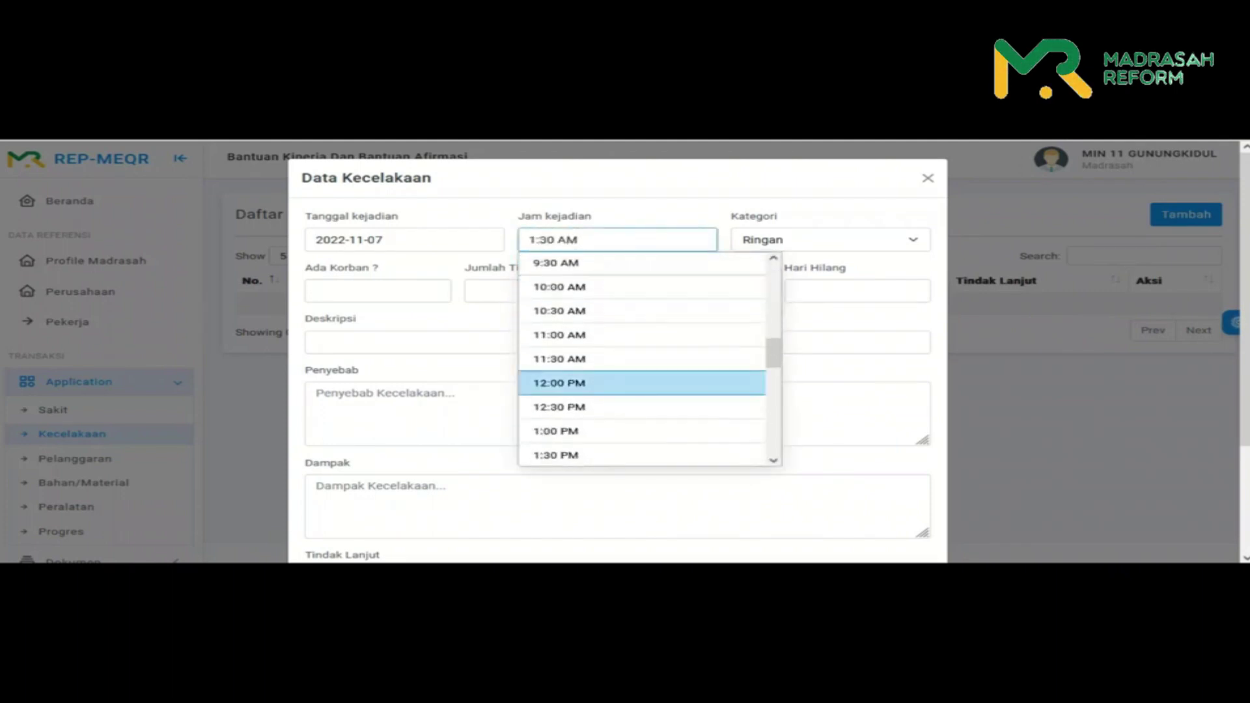
key(Down)
key(Down)
key(Down)
key(Down)
key(Down)
key(Down)
key(Down)
key(Down)
key(Up)
key(Up)
key(Up)
key(Up)
key(Up)
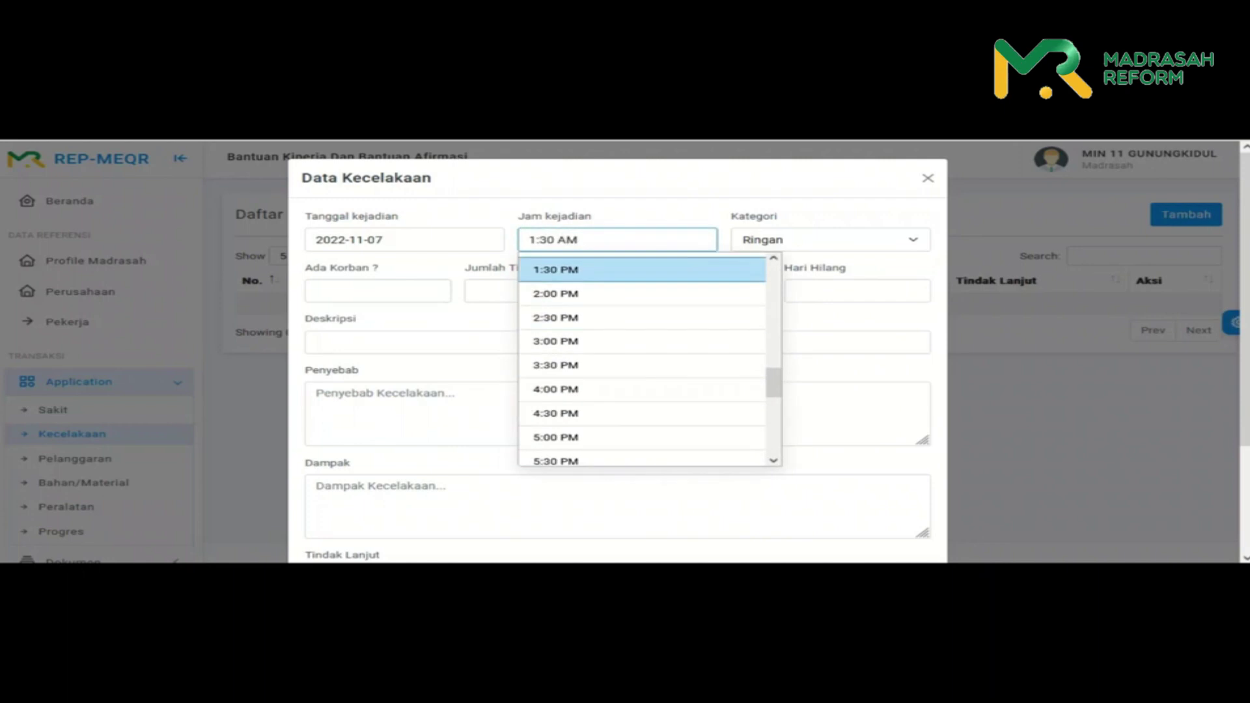
key(Return)
click(830, 240)
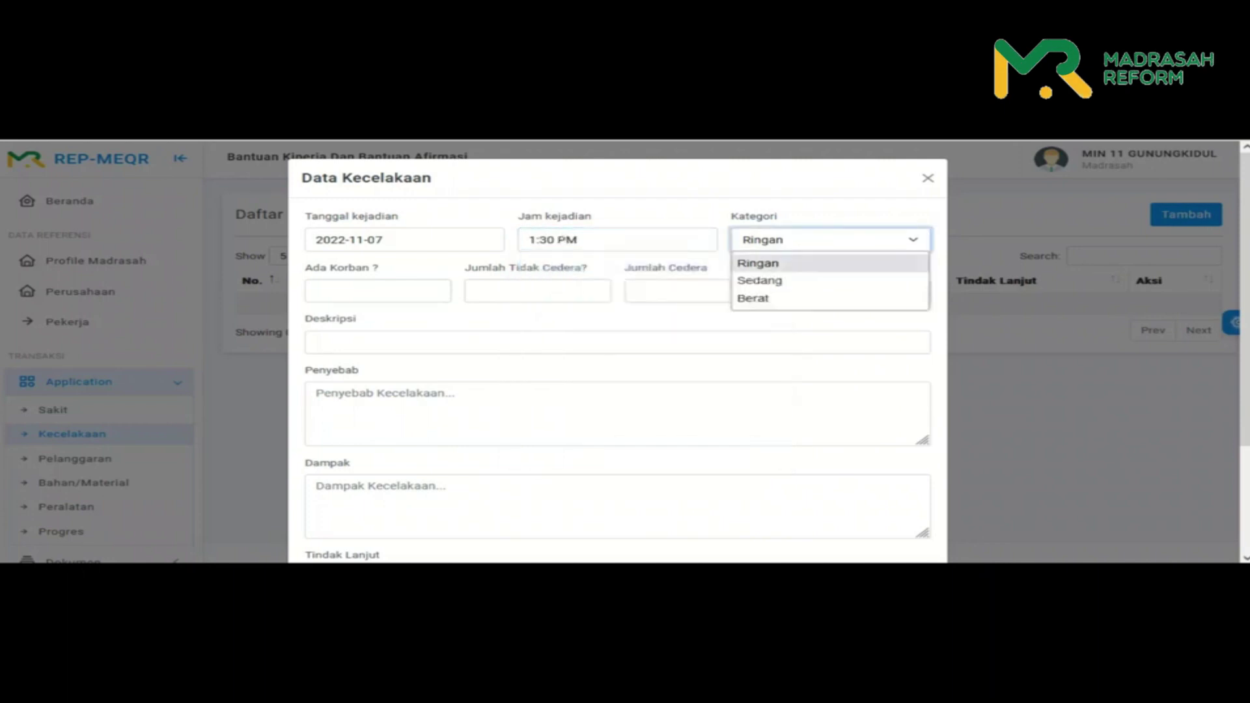
key(Return)
- Enter Ada Korban 0, Jumlah Tidak Cedera 5, Jumlah Cedera 0 and Hari Hilang 0
key(Tab)
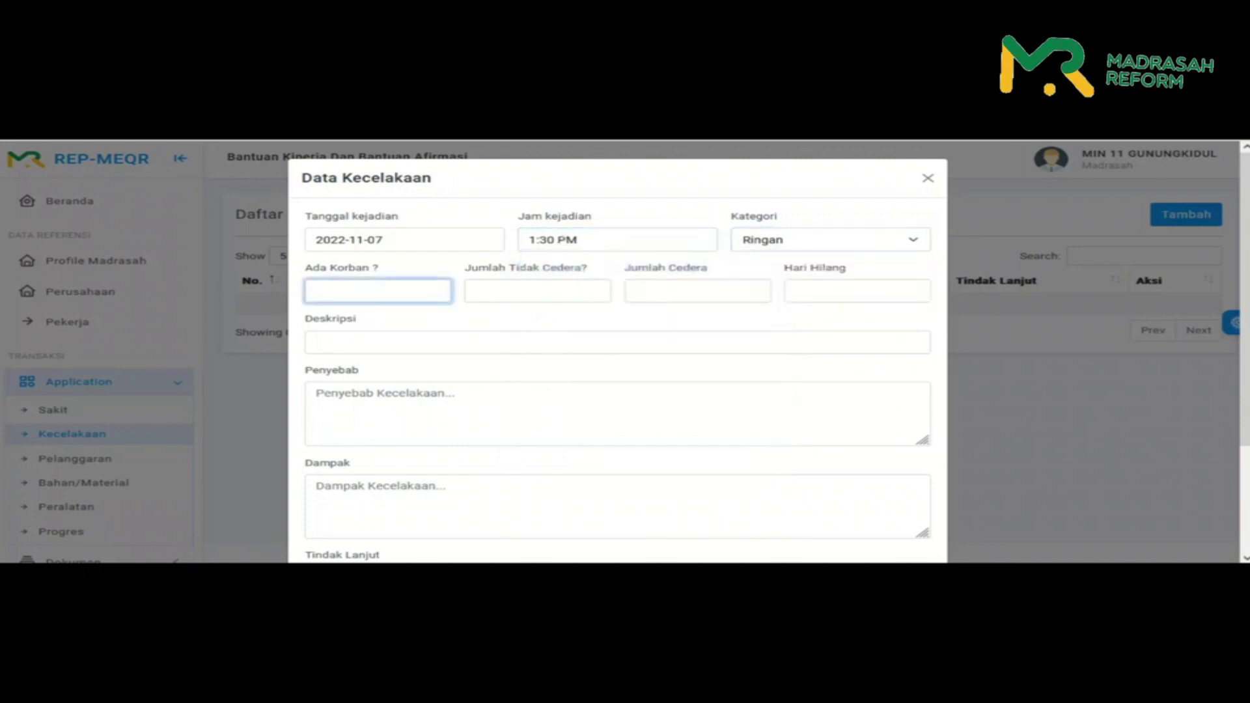
text(0)
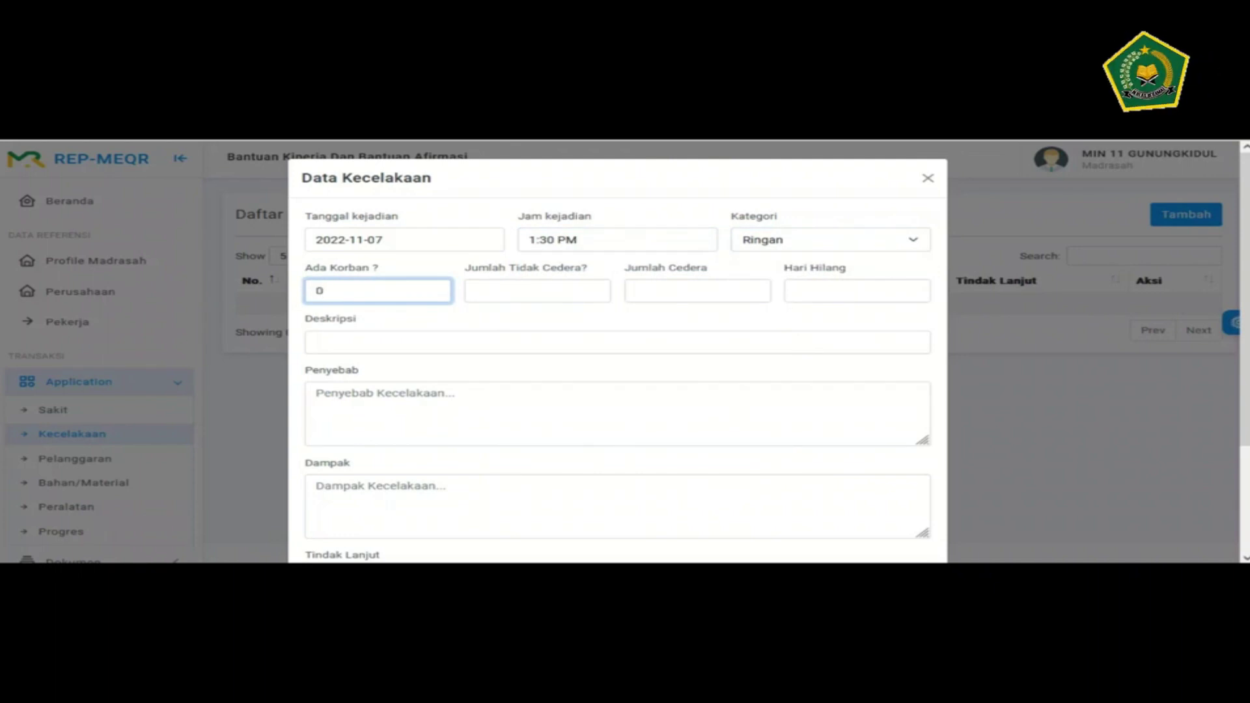
click(537, 291)
text(0)
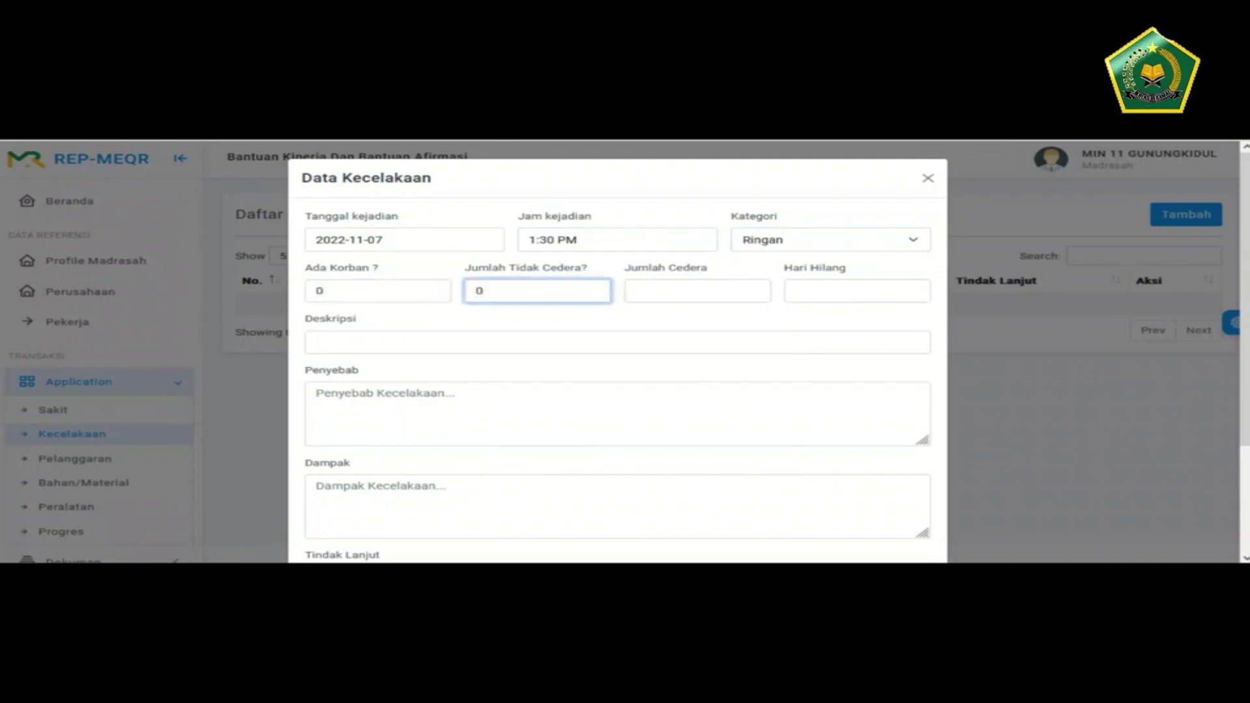
click(697, 290)
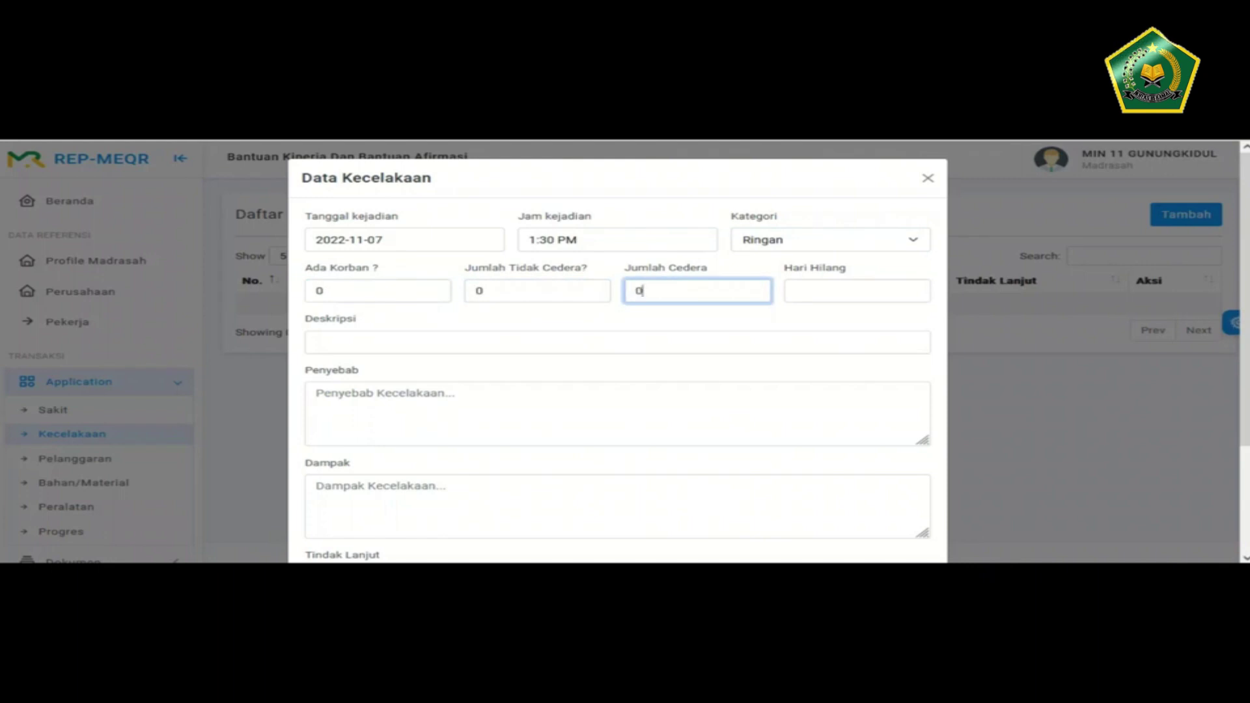
key(shift+Tab)
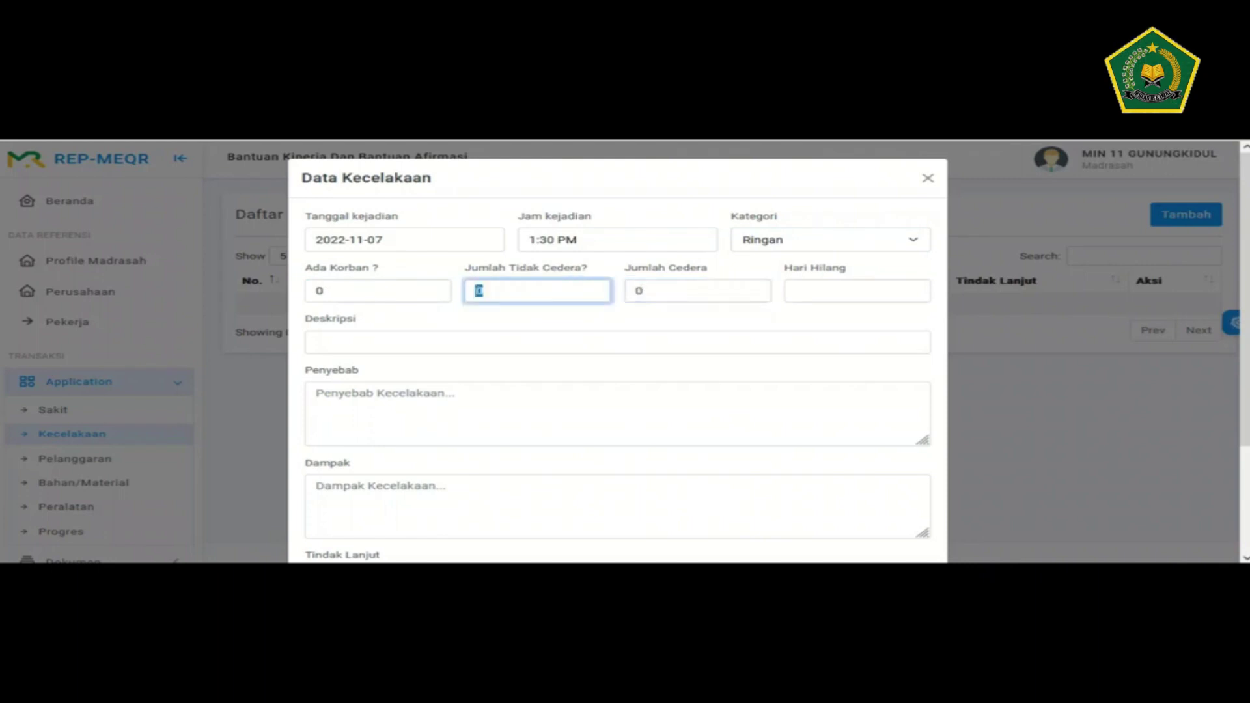
click(856, 290)
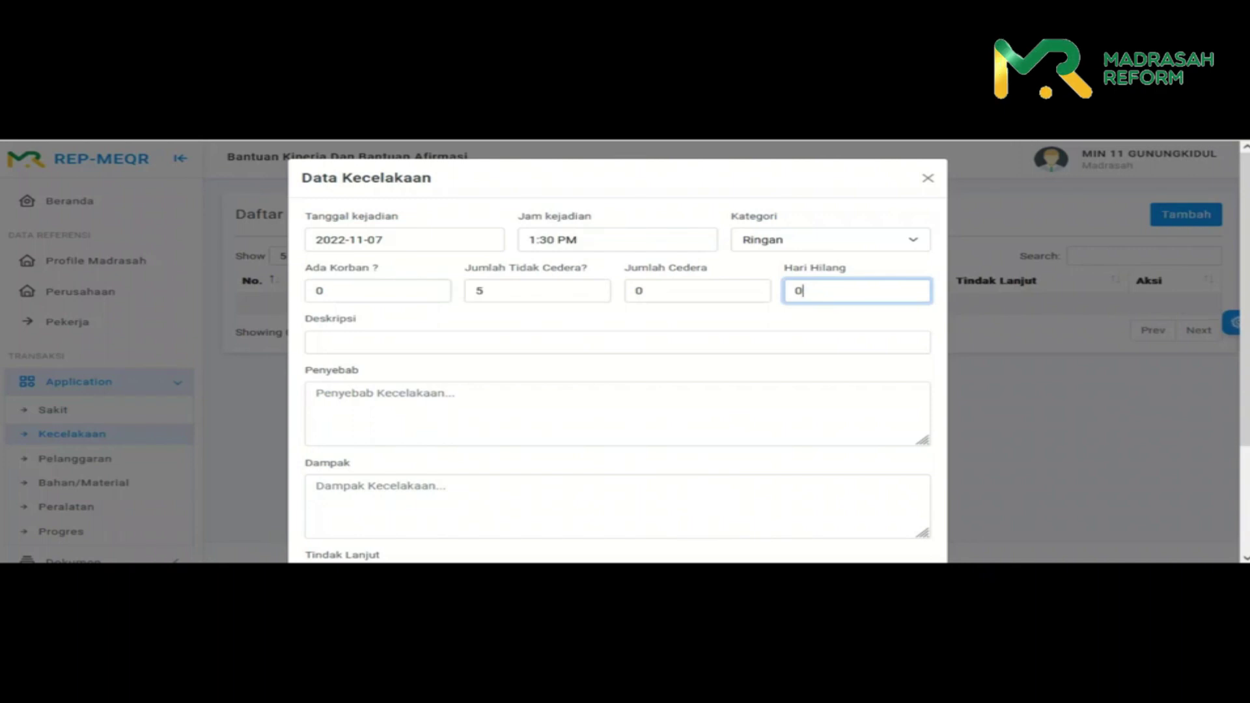
- Enter description 'pagar pengaman roboh', cause 'angin' and impact 'tidak berdampk serius terhadap project'
click(316, 343)
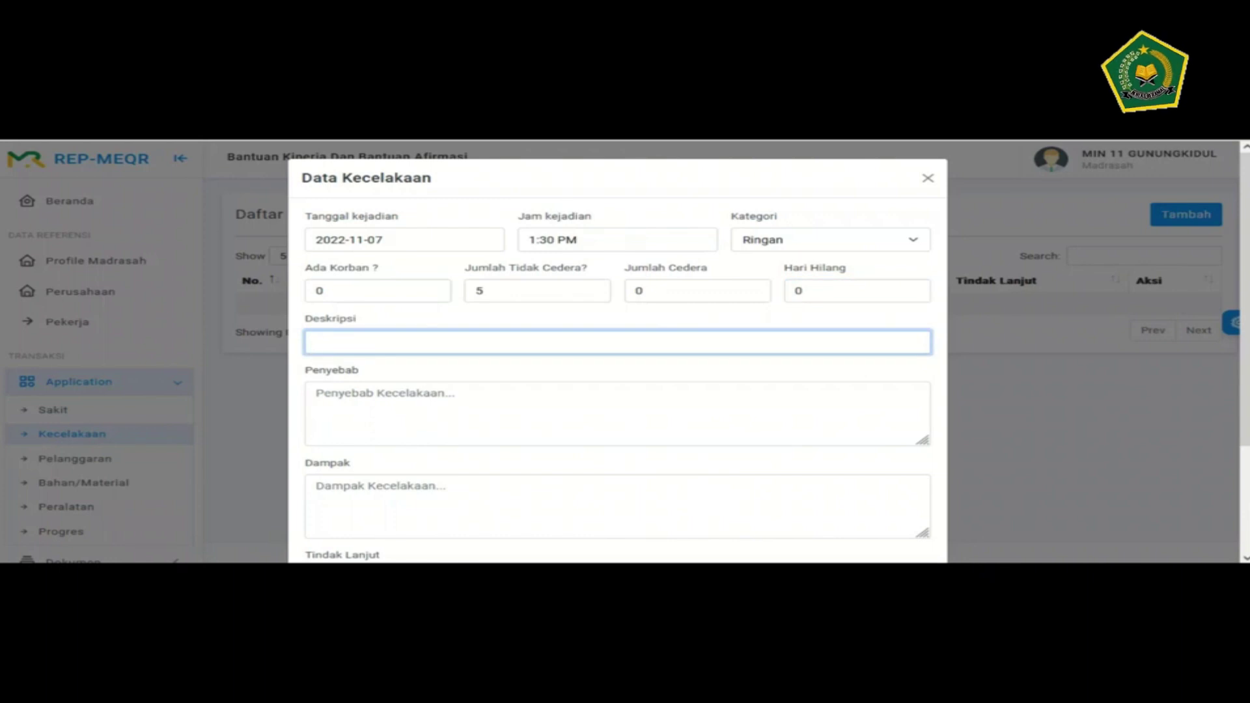
text(pagar pengaman)
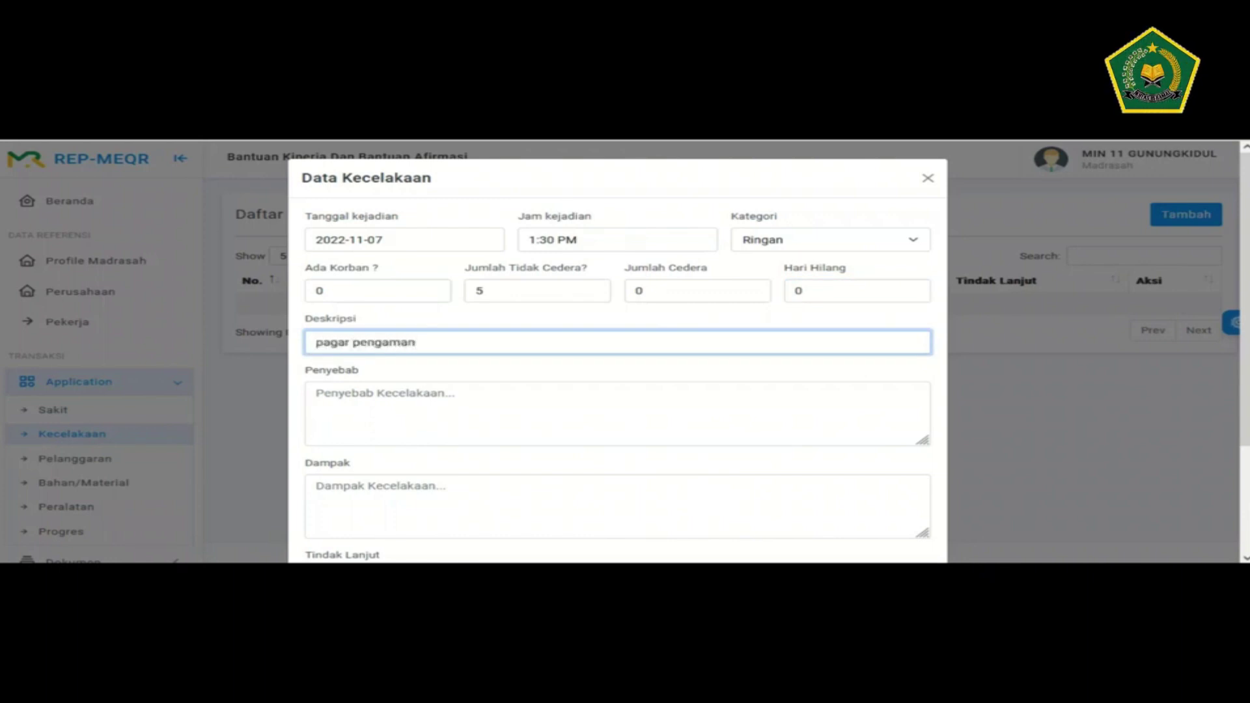
text( roboh)
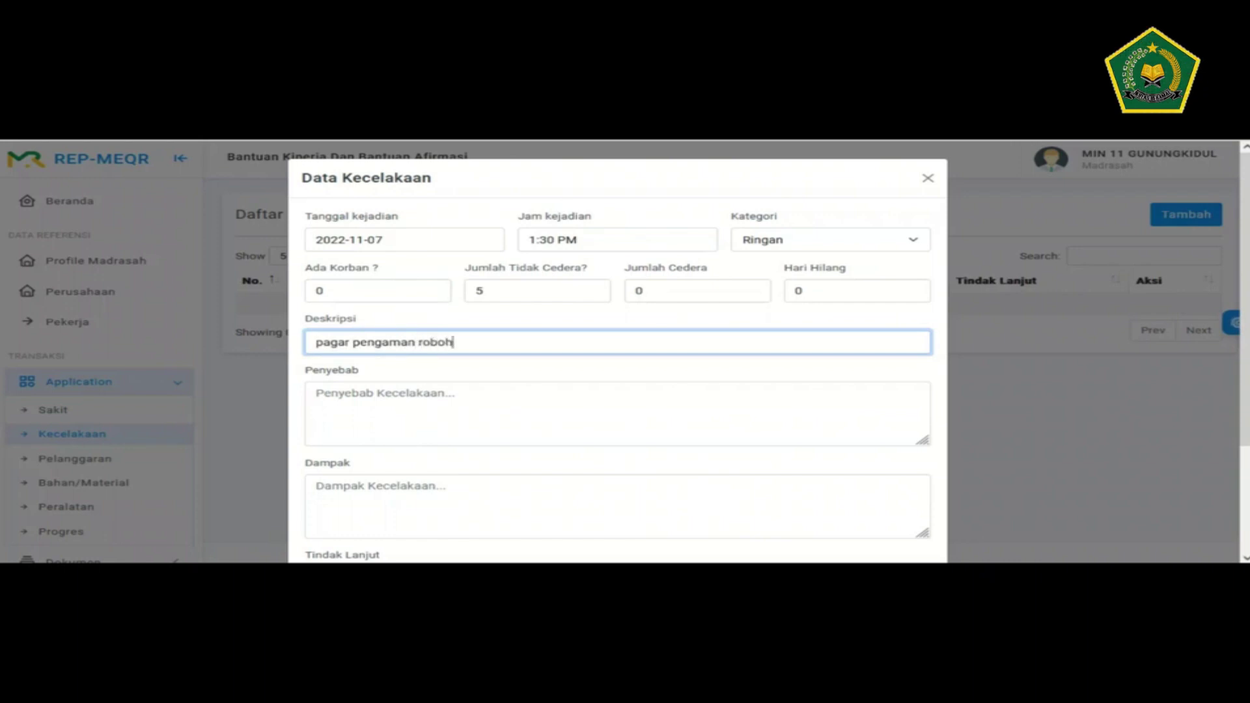
click(315, 393)
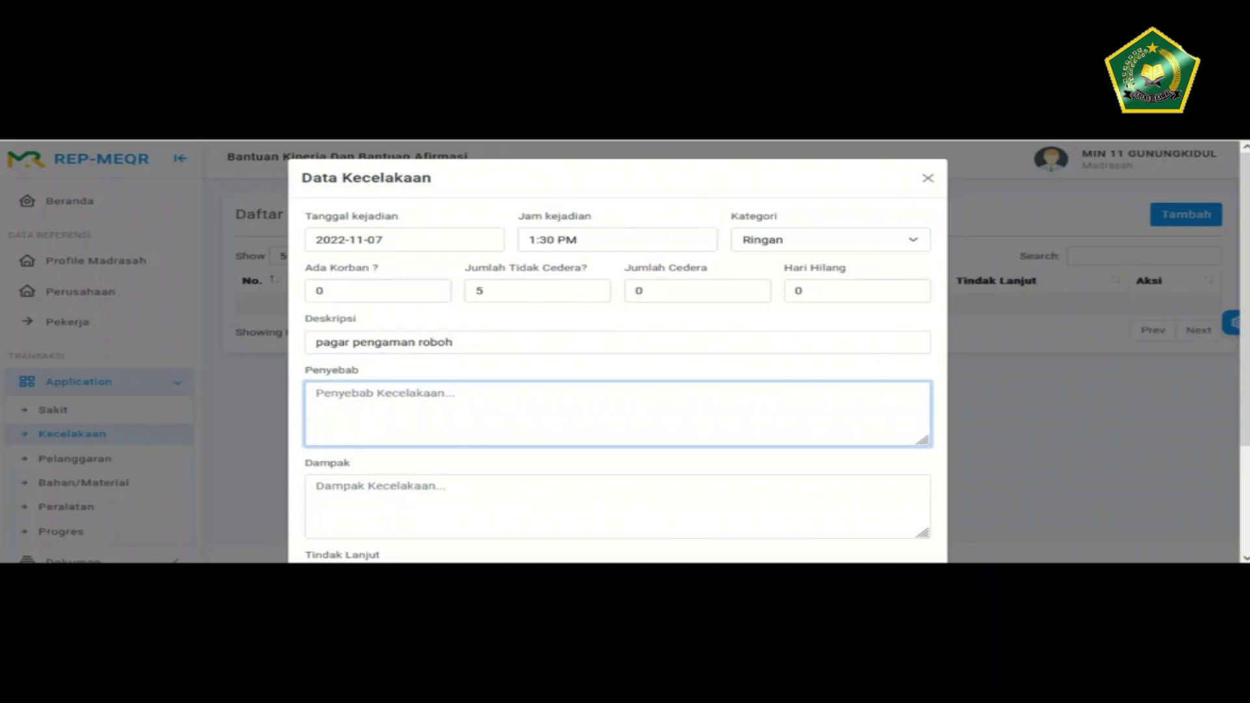
text(angin)
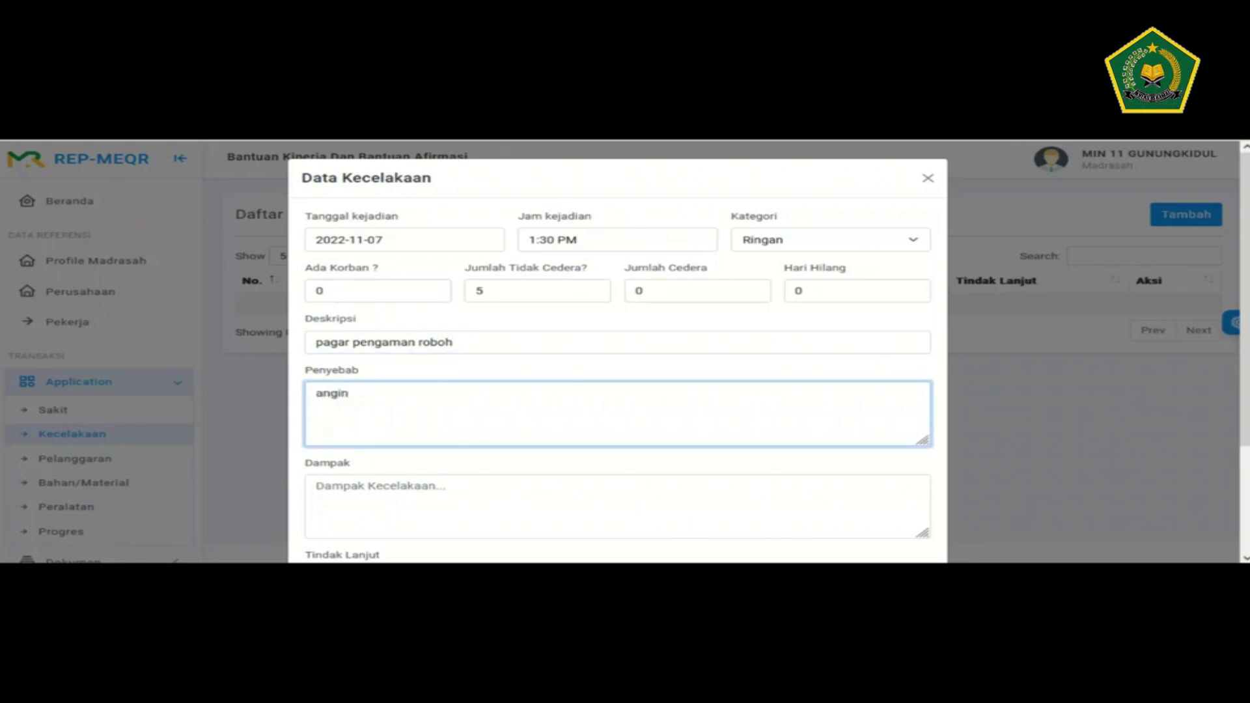
scroll(617, 351, down, 1)
click(315, 424)
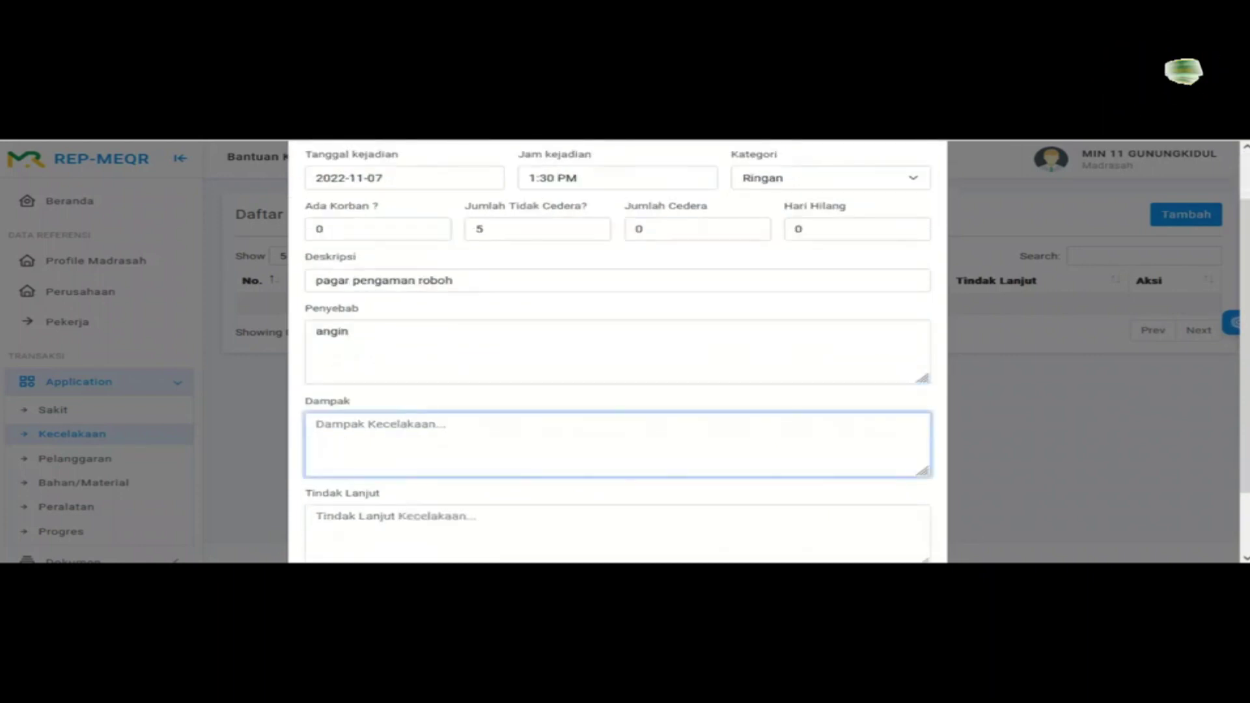
text(tidak be)
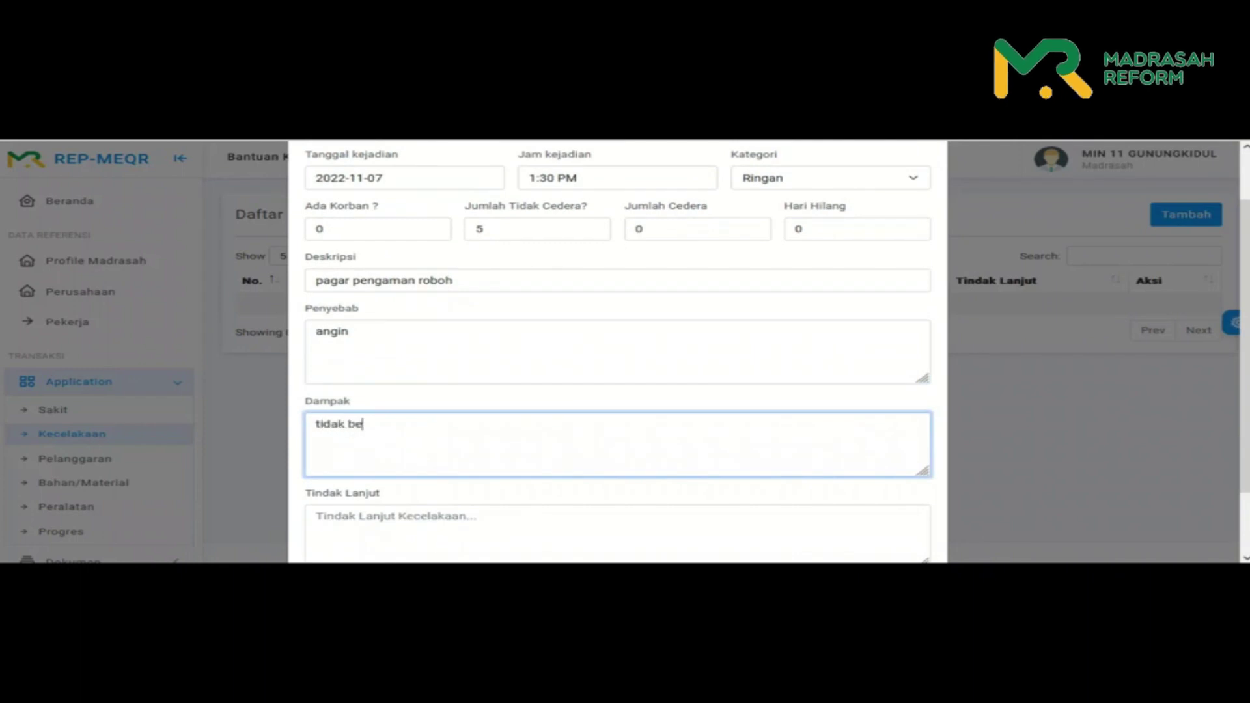
text(rdampk serius ter)
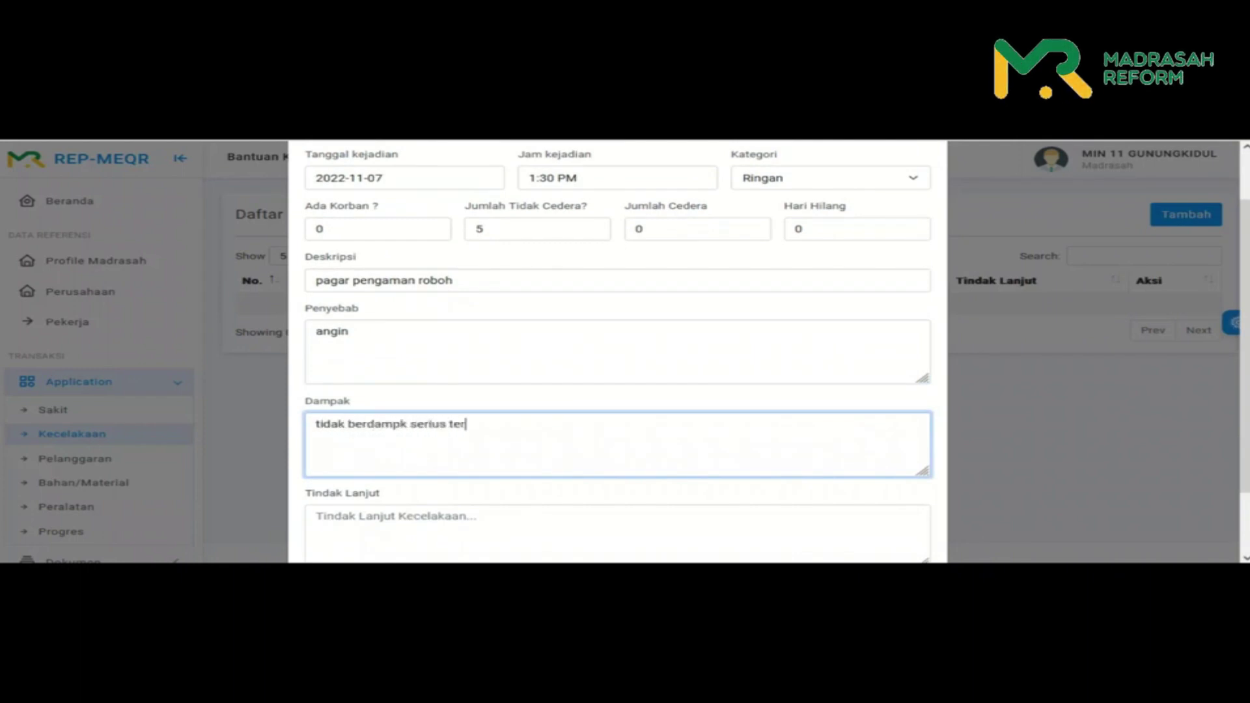
text(hadap pro)
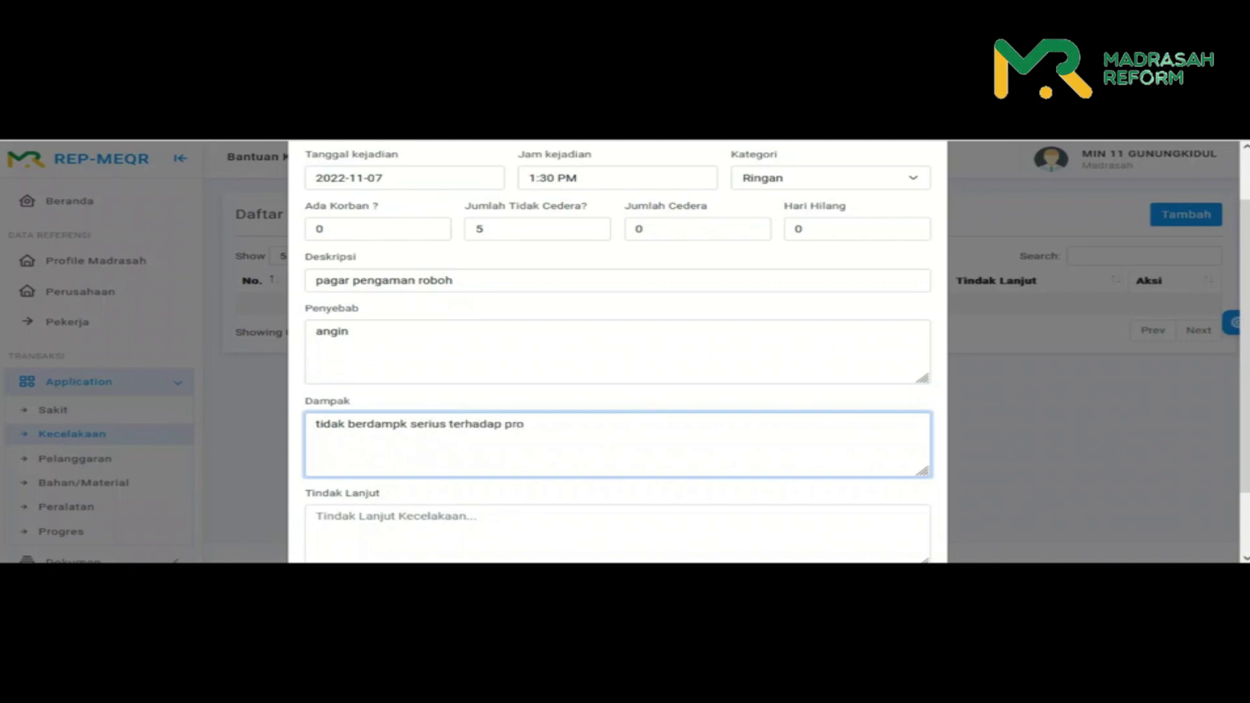
text(ject)
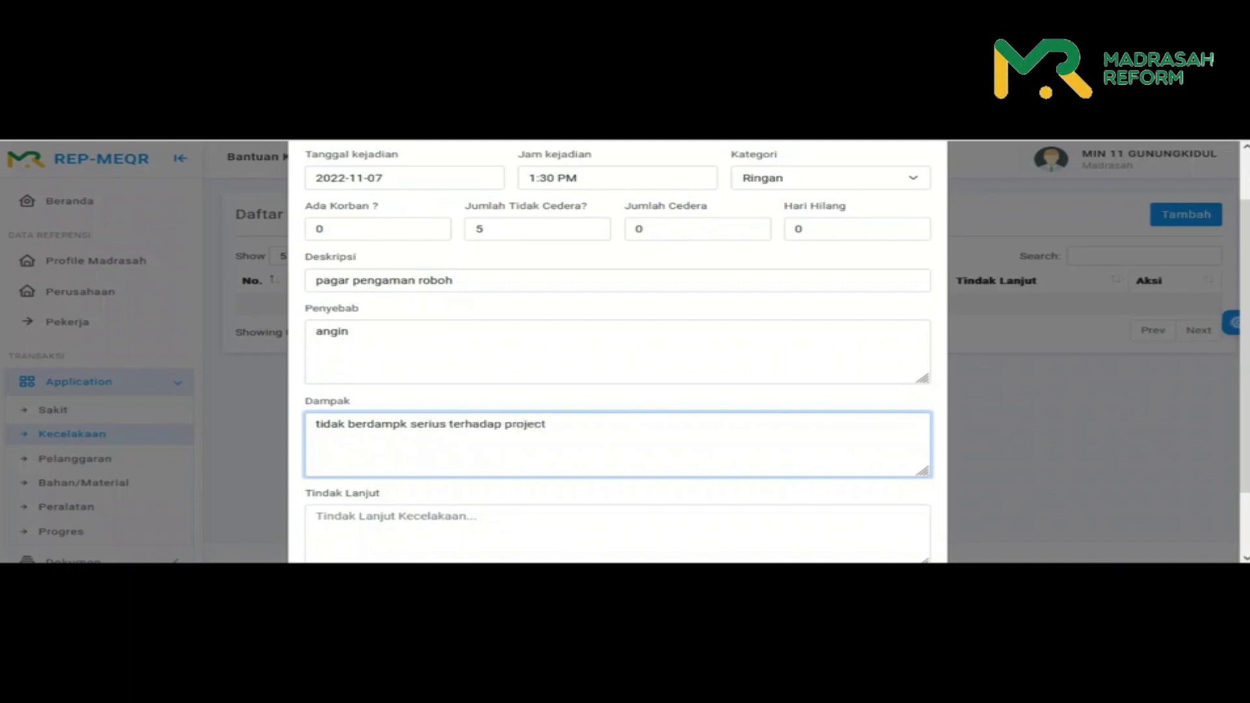
- Write the follow-up 'dilakukan perbaikan terhadap pagar', correcting the misspelled first word
scroll(617, 352, down, 1)
click(617, 478)
text(dilakaun)
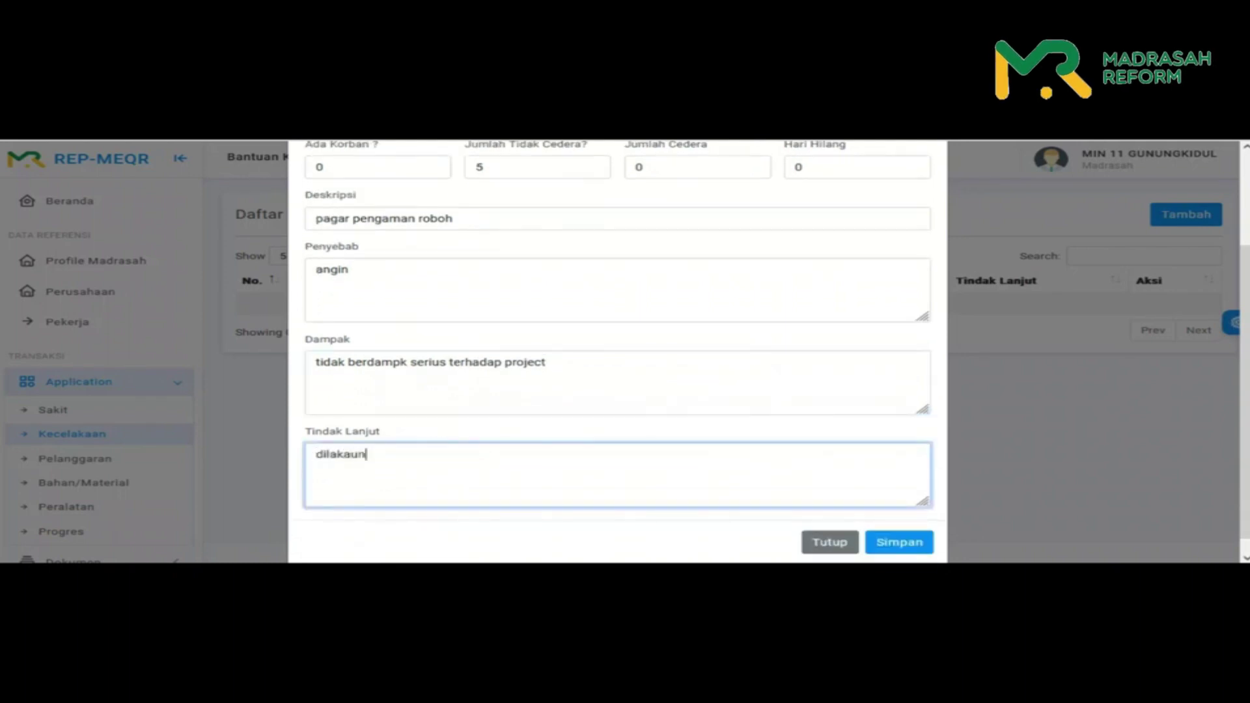
key(ctrl+a)
text(dilakuk)
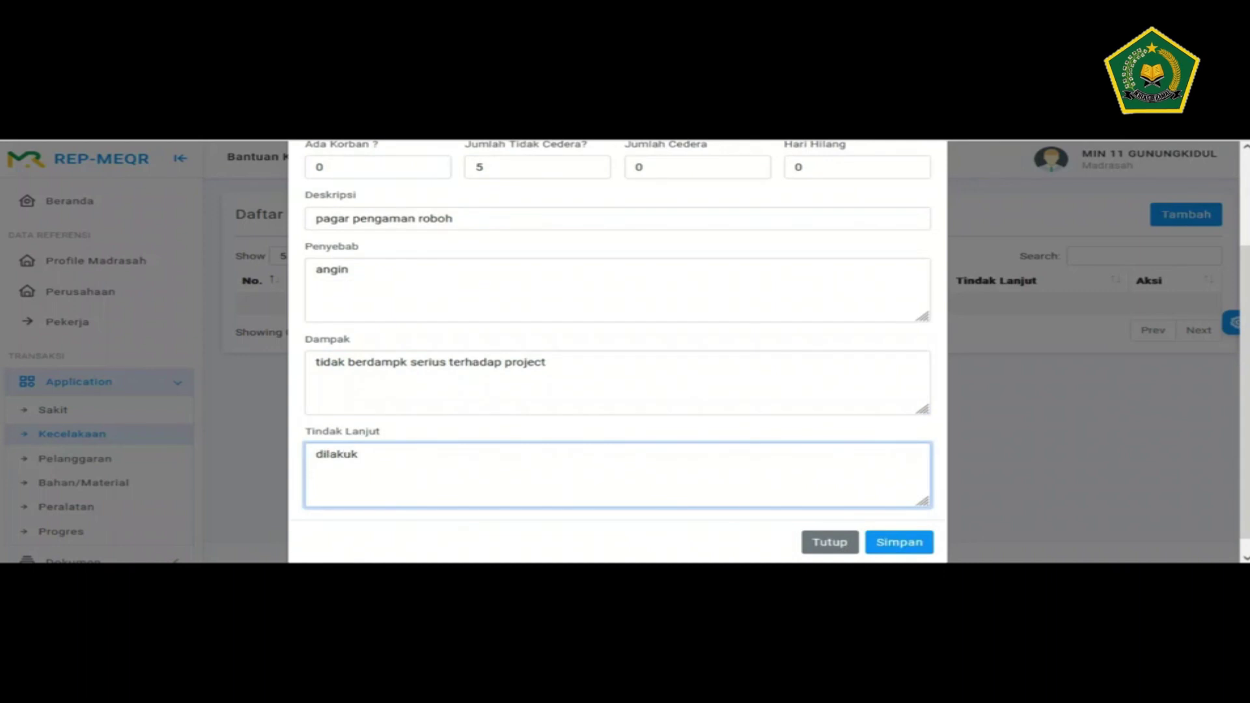
key(BackSpace)
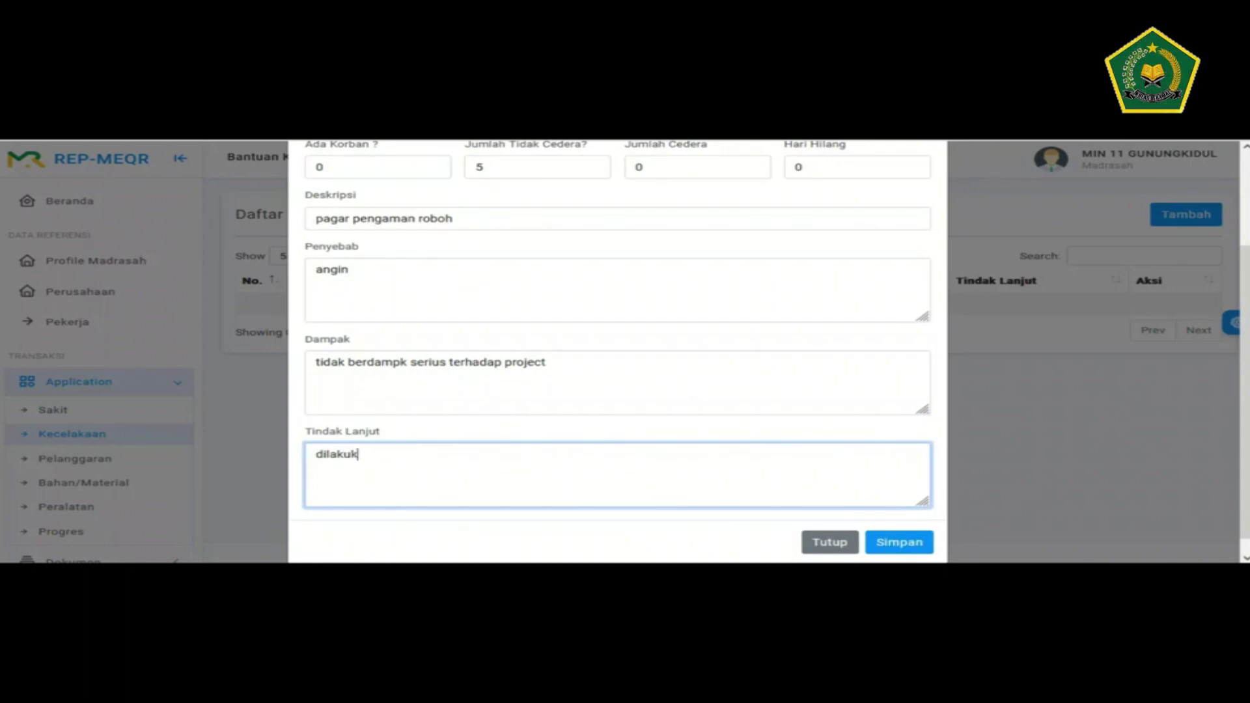
text(kan perbaikan terhadap)
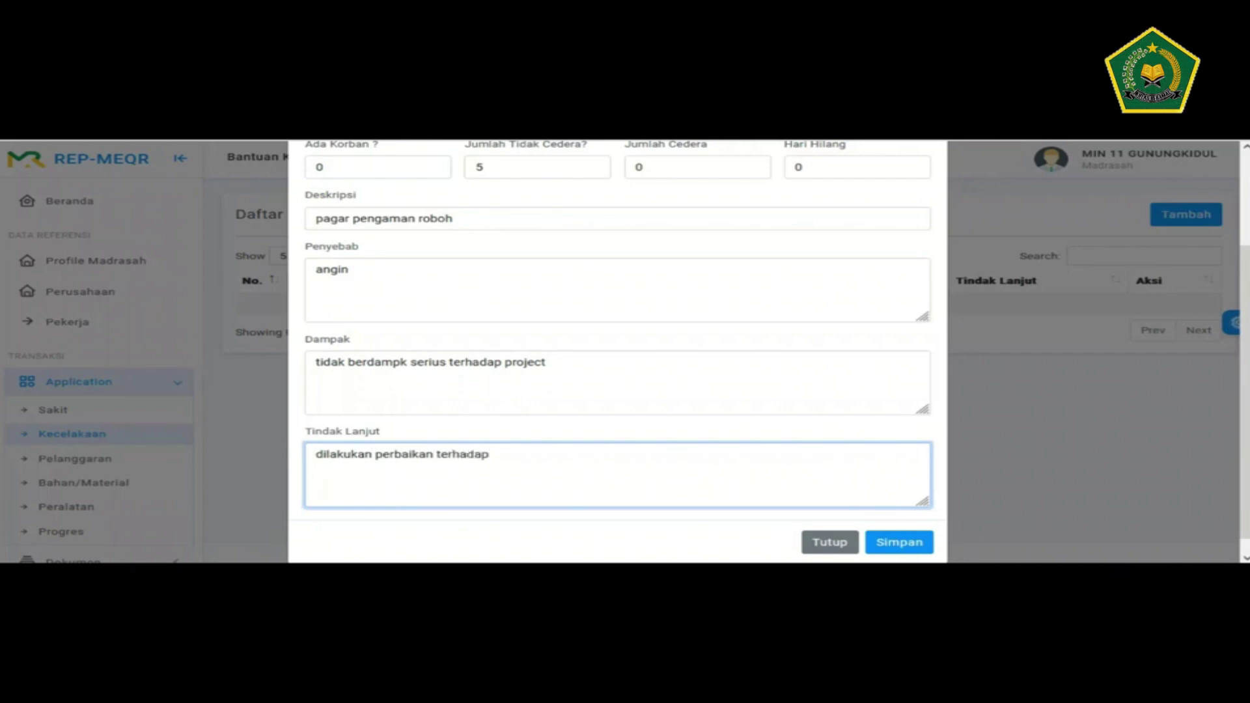
text( pagar yang rusak)
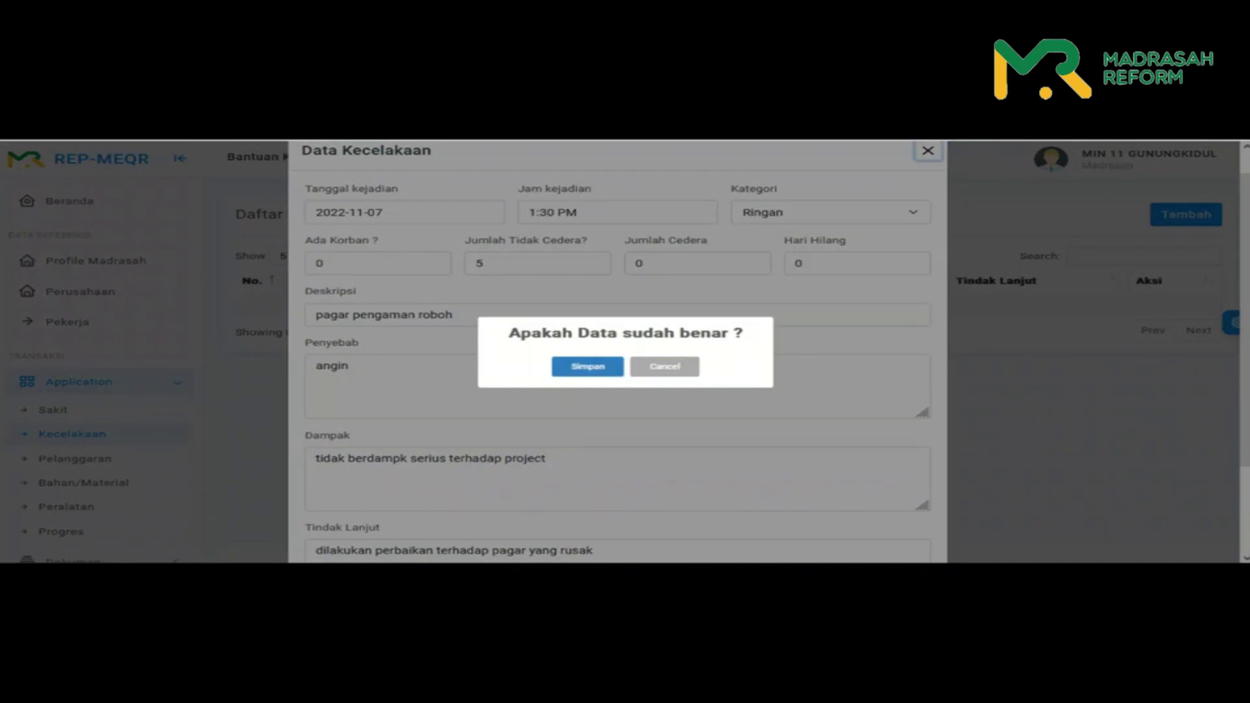
- Confirm saving the accident record and go to the Pelanggaran violations list
key(Return)
key(Return)
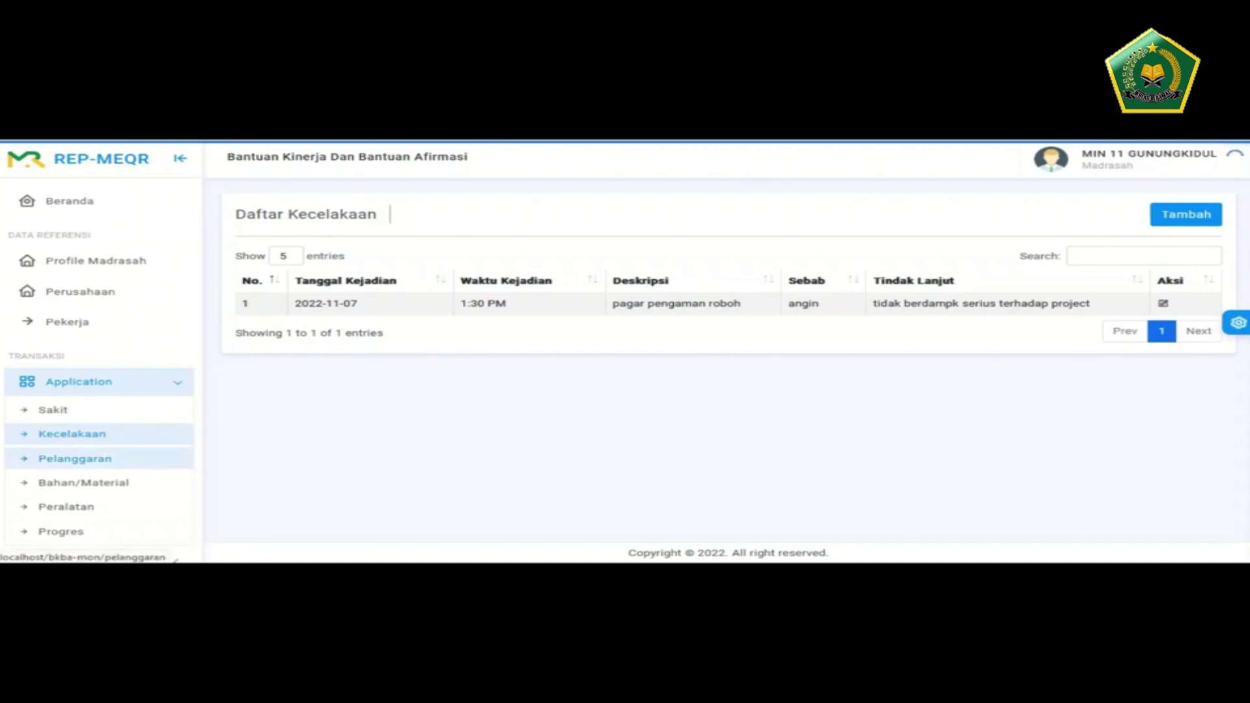
click(74, 458)
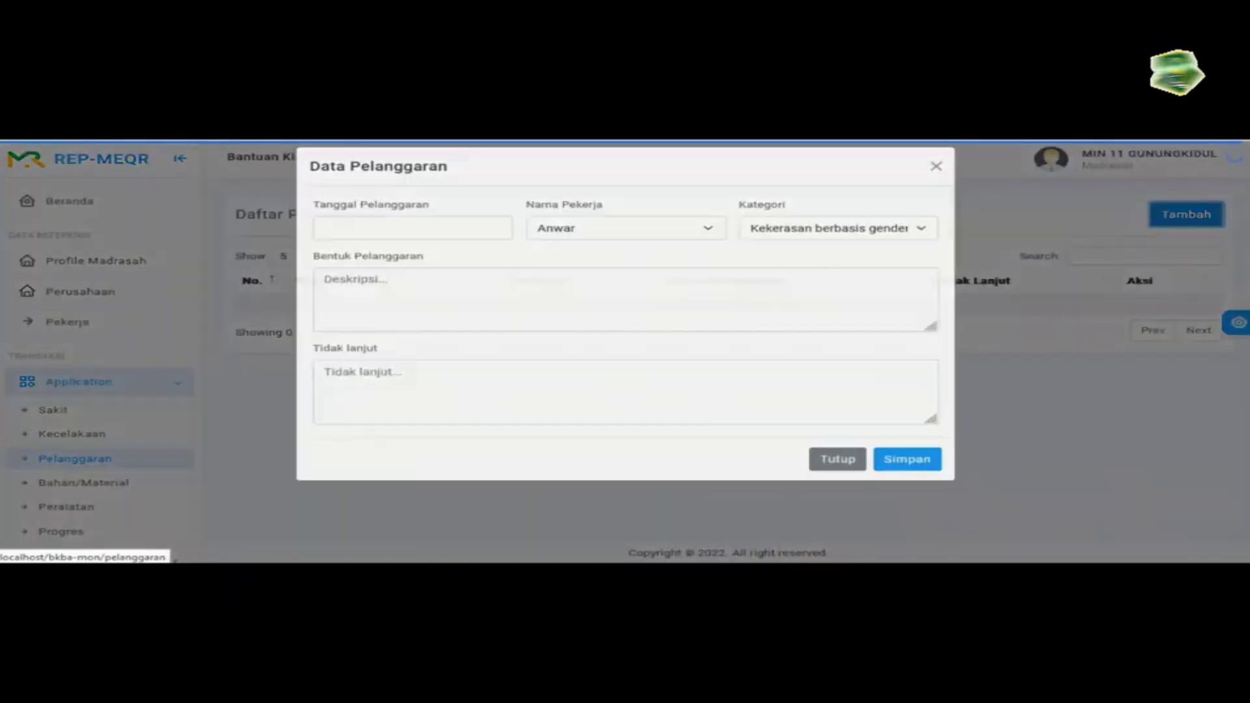
- Set violation date 8 November 2022, keep the default worker, and choose category Kekerasan terhadap anak
click(412, 239)
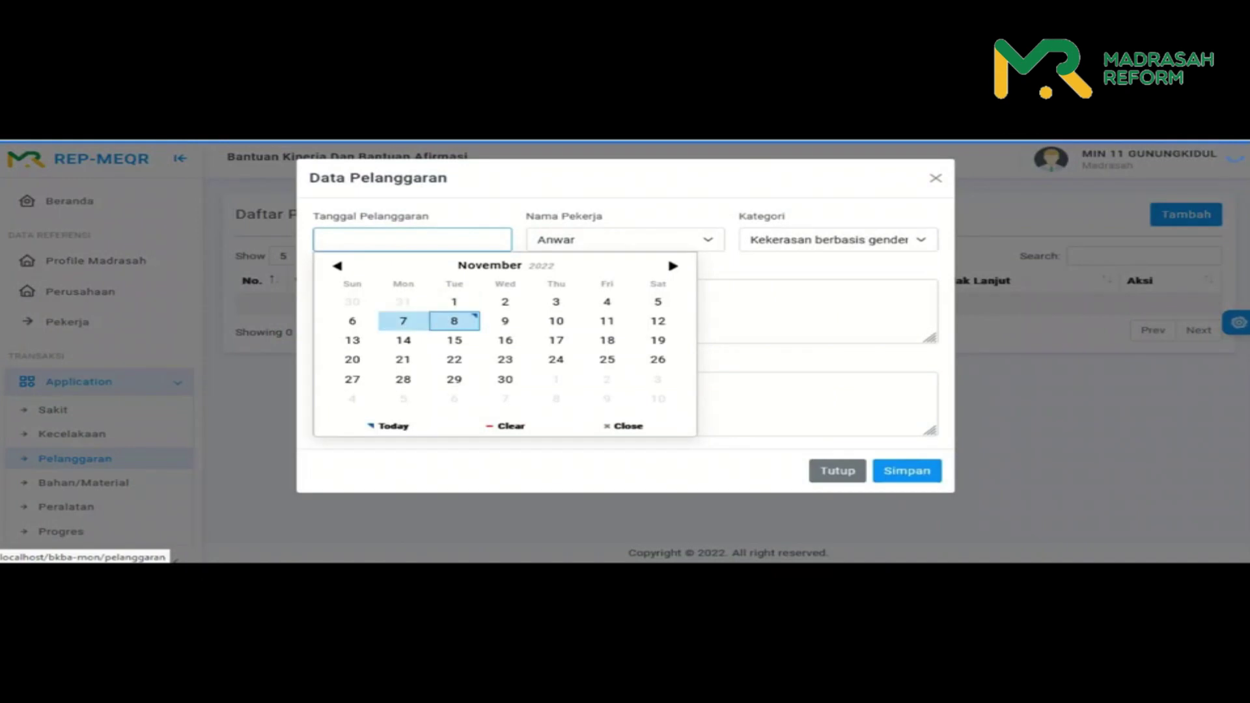
click(453, 321)
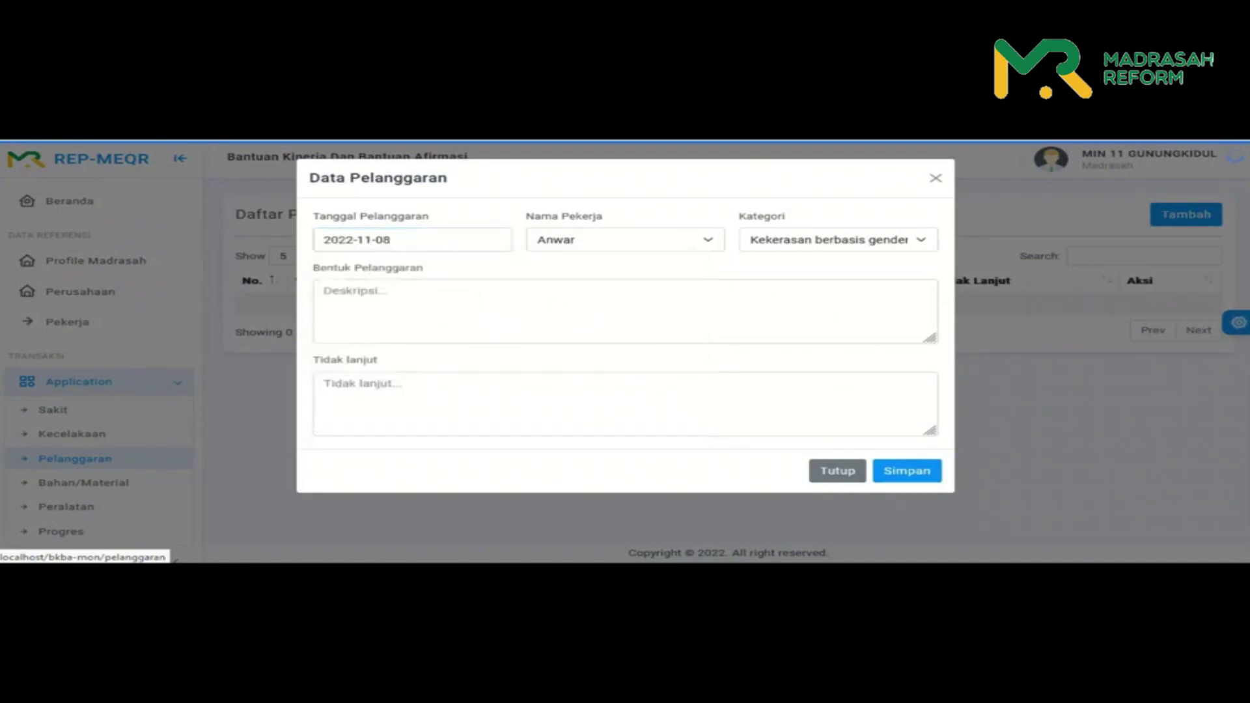
click(624, 239)
click(625, 263)
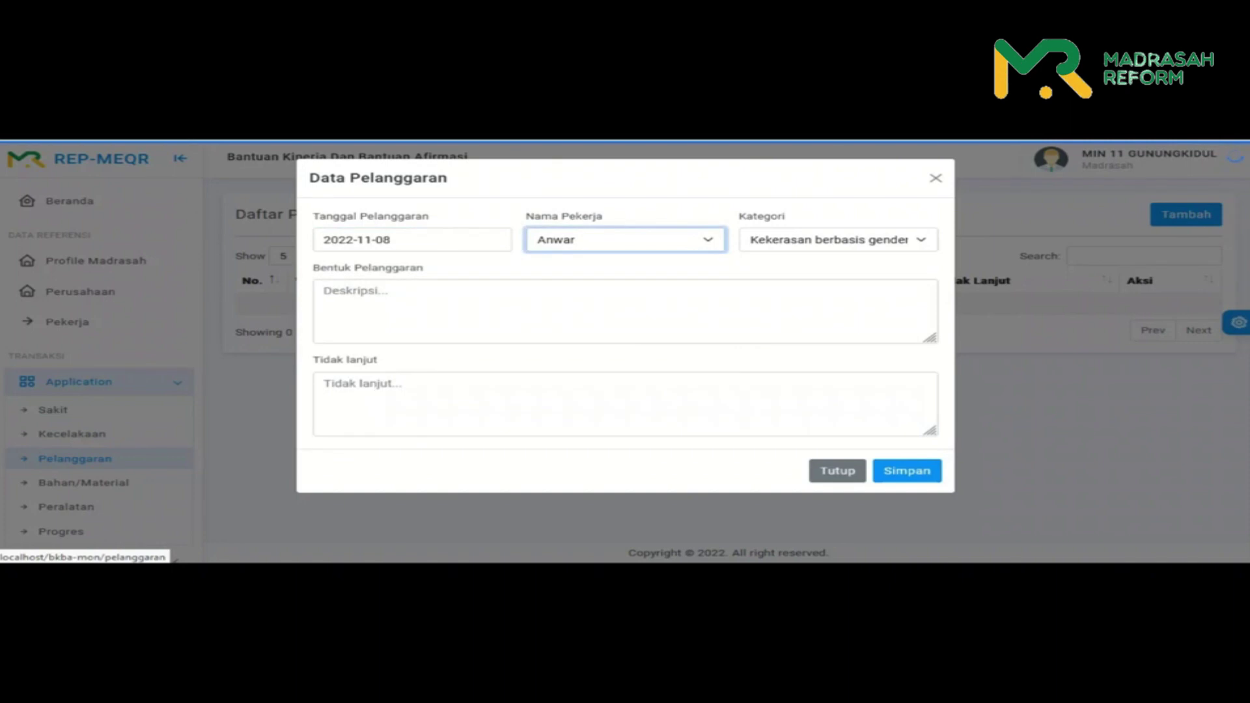
click(838, 240)
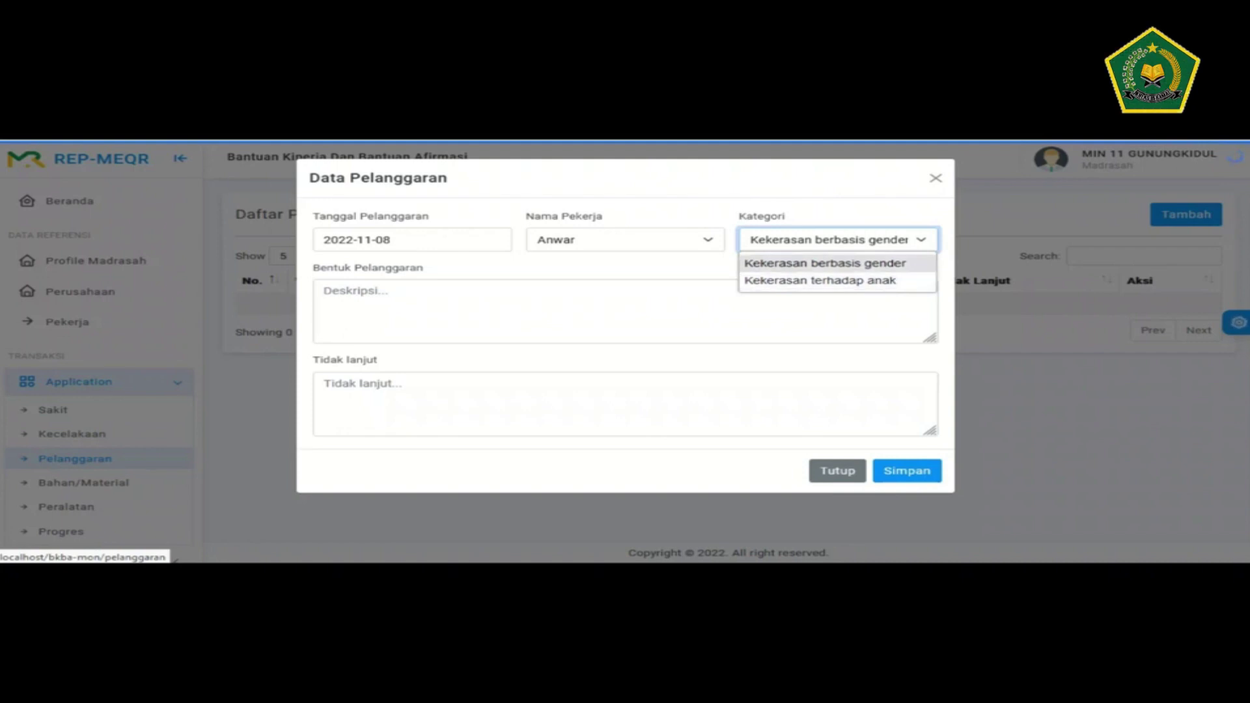
click(820, 279)
click(390, 306)
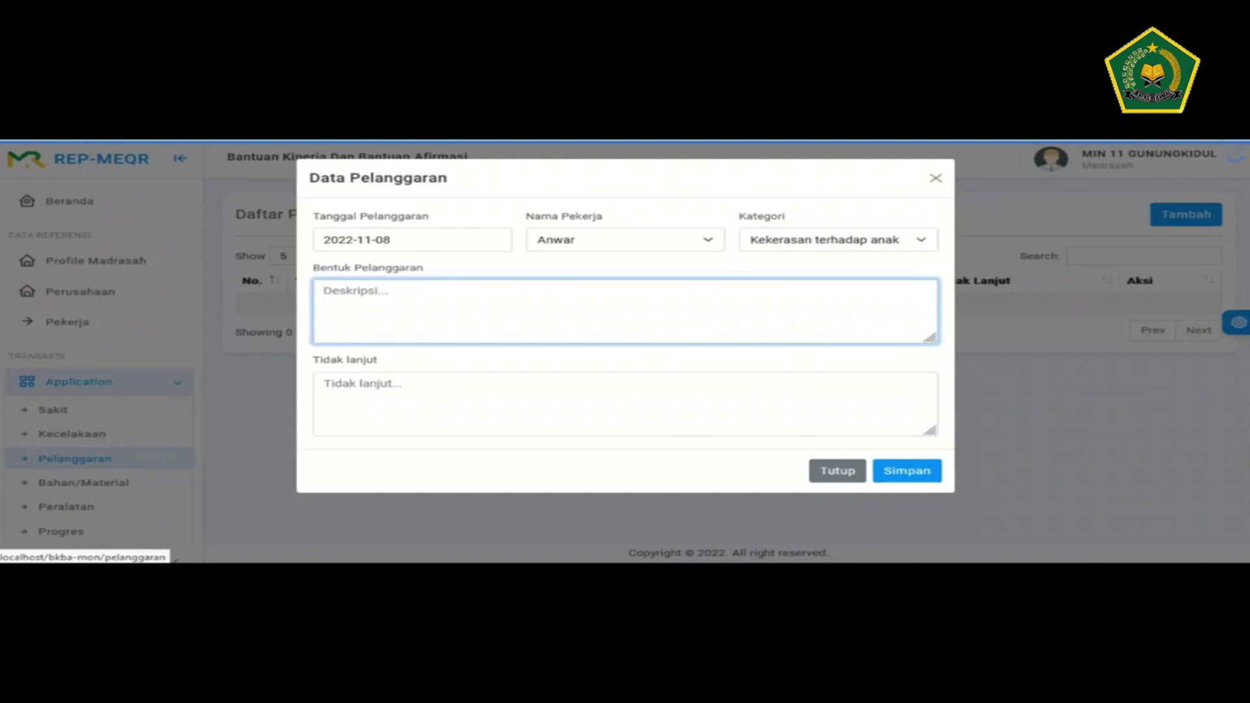
- Describe the child-hitting violation, correcting the last word to 'berlangsung'
text(terjadi pemukulan terhadap)
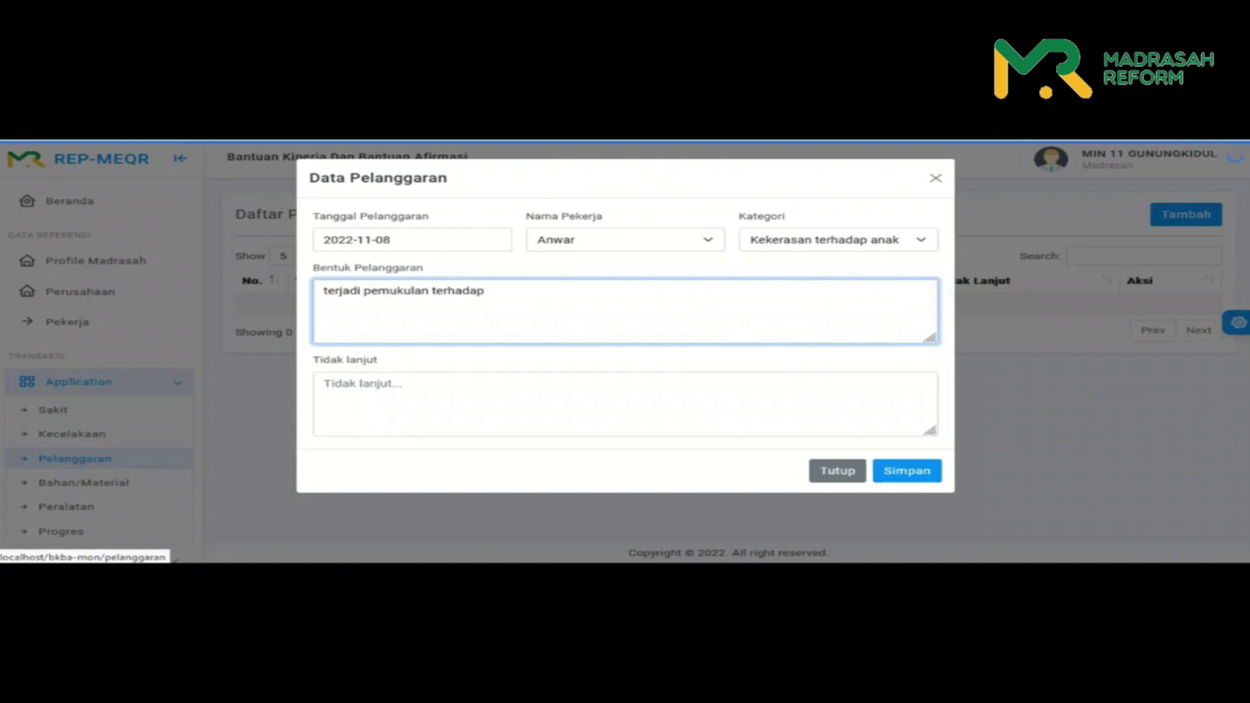
text( anak, )
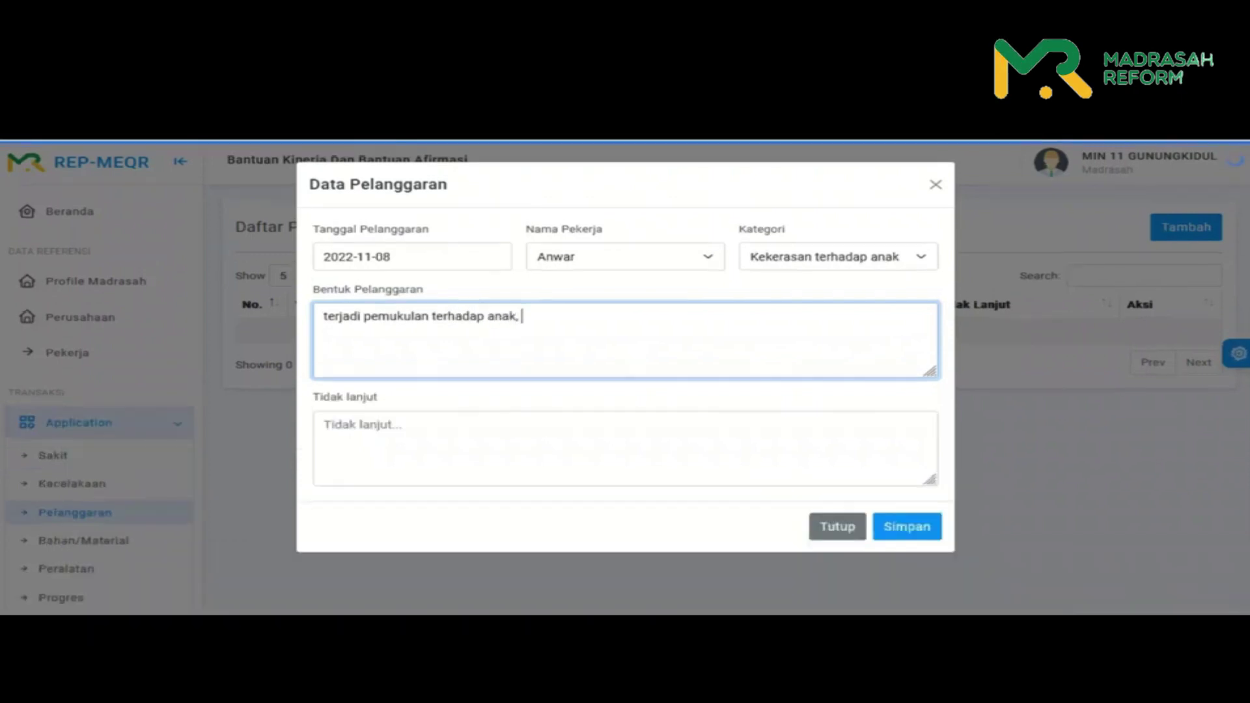
text(dikarenakan)
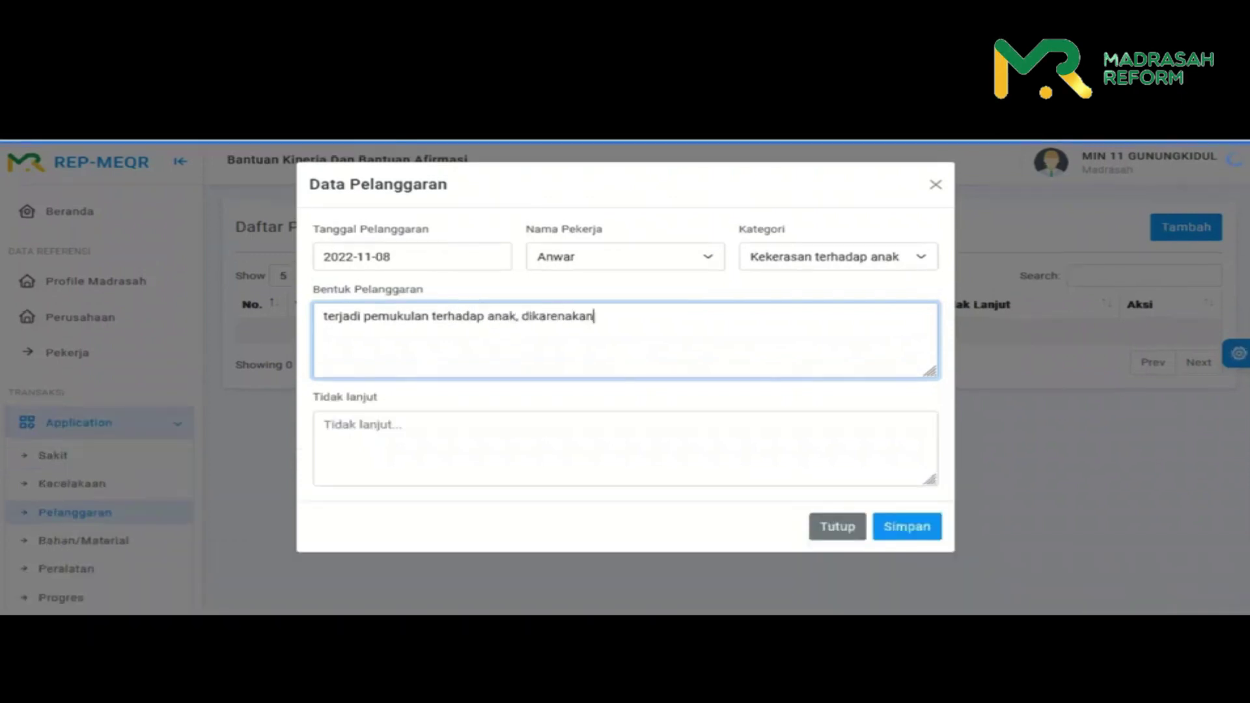
text( anak tidak bisa diber)
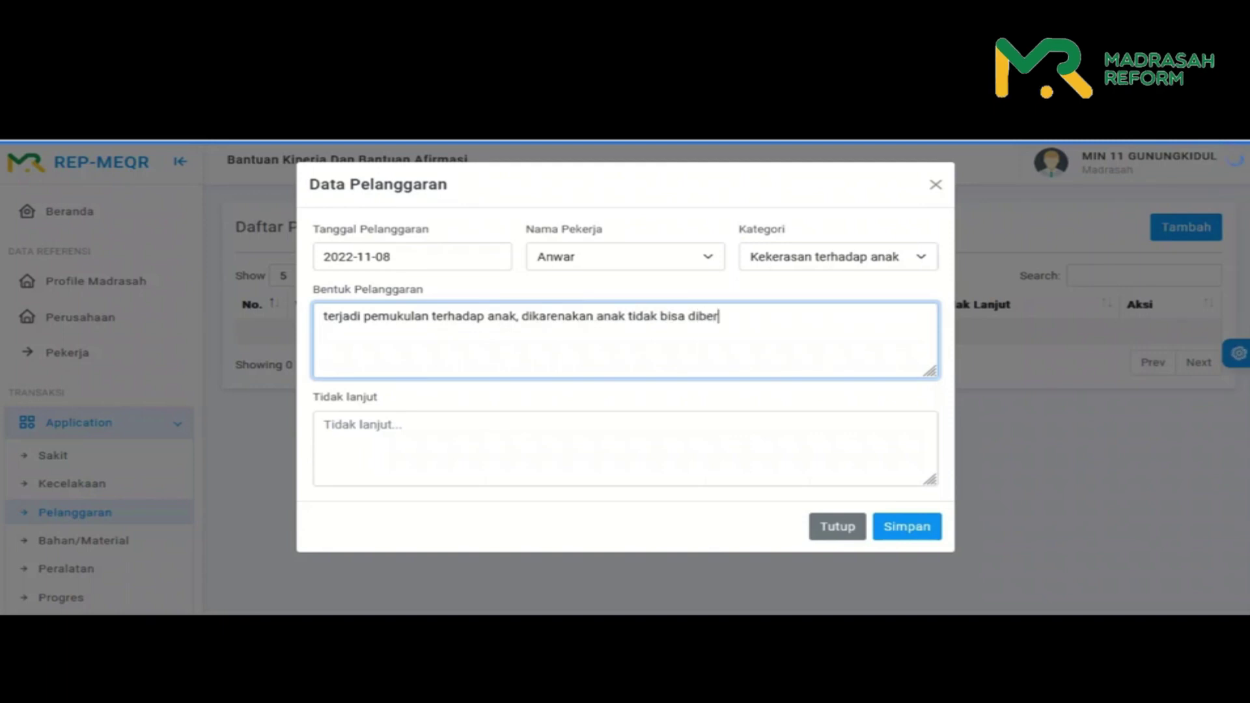
text(itahu)
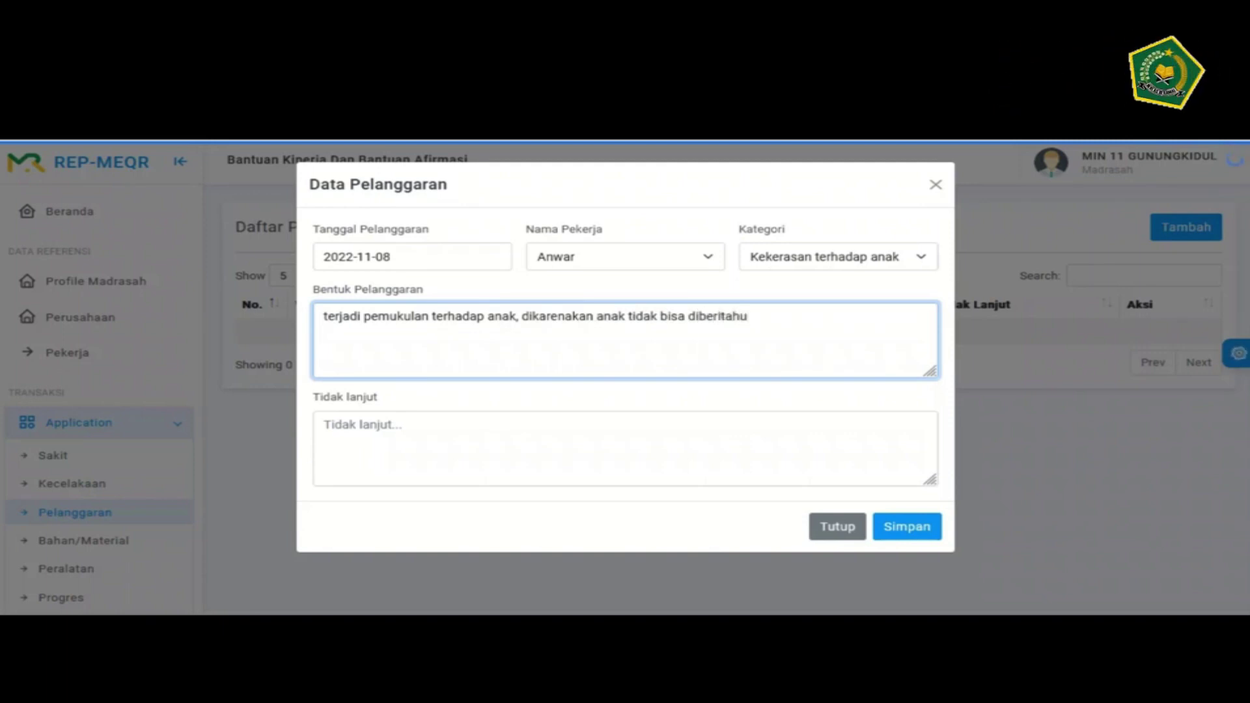
text( adanya daerah)
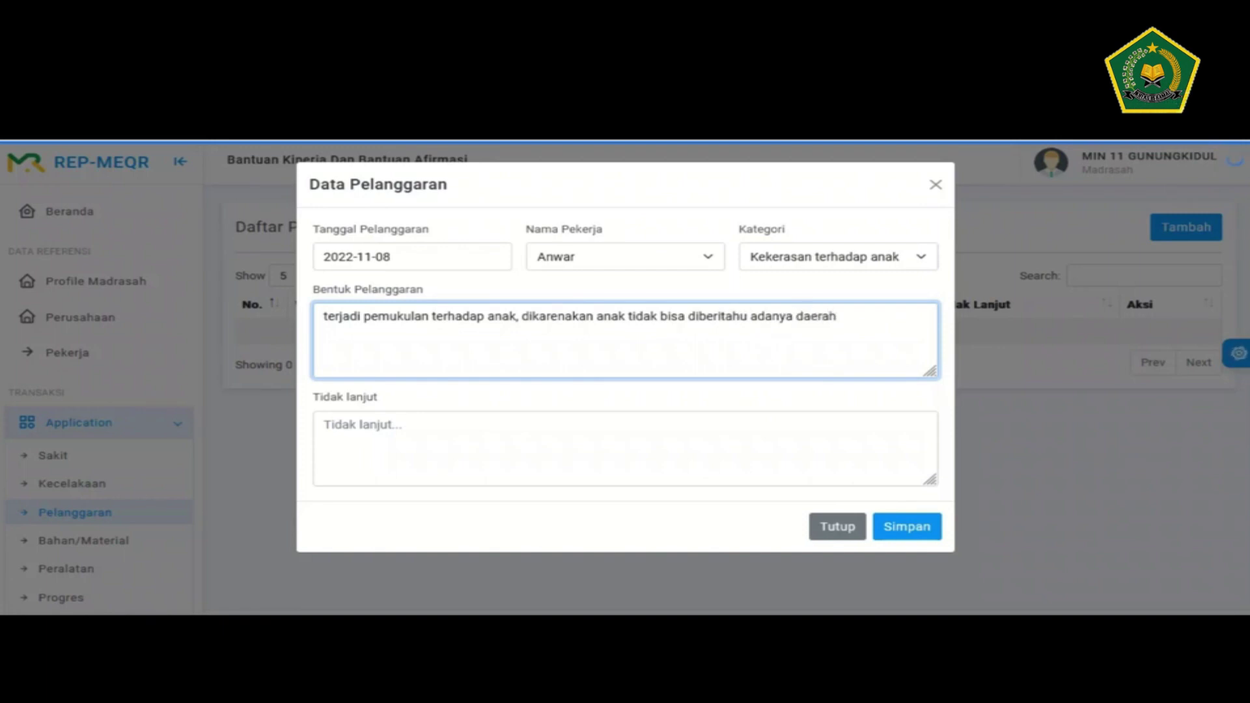
text( berbahaya untuk)
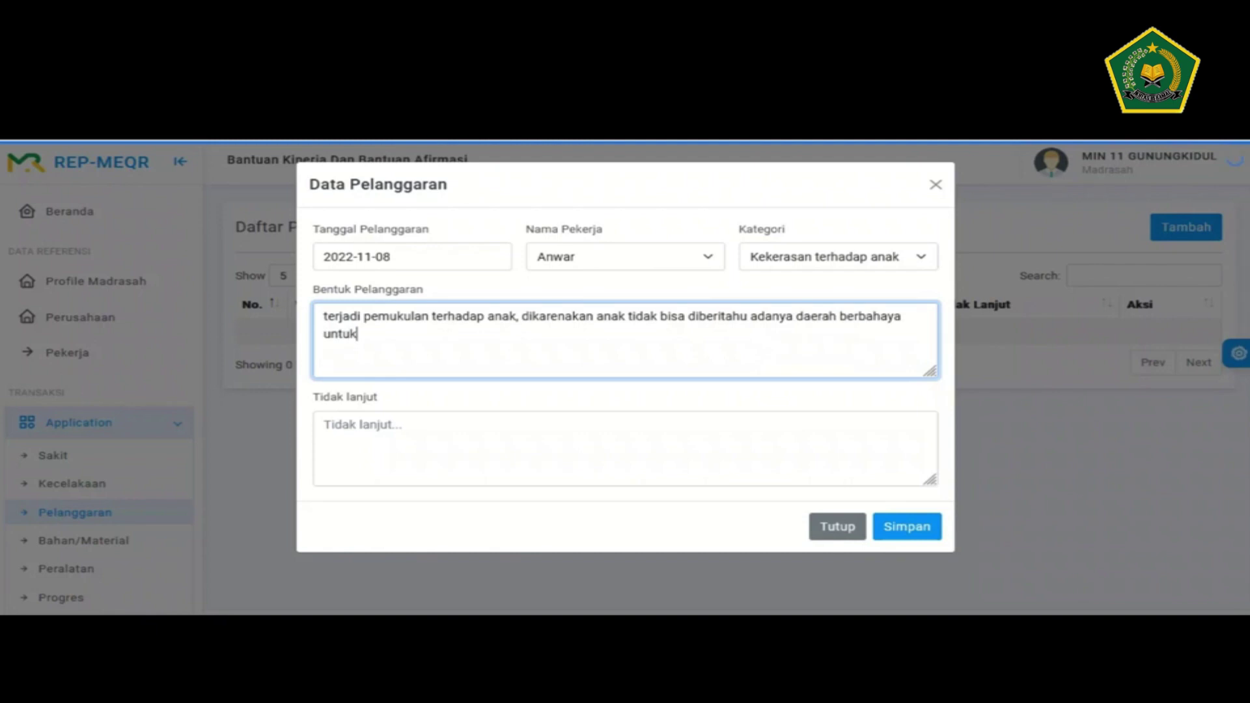
text( anak-anak selama p)
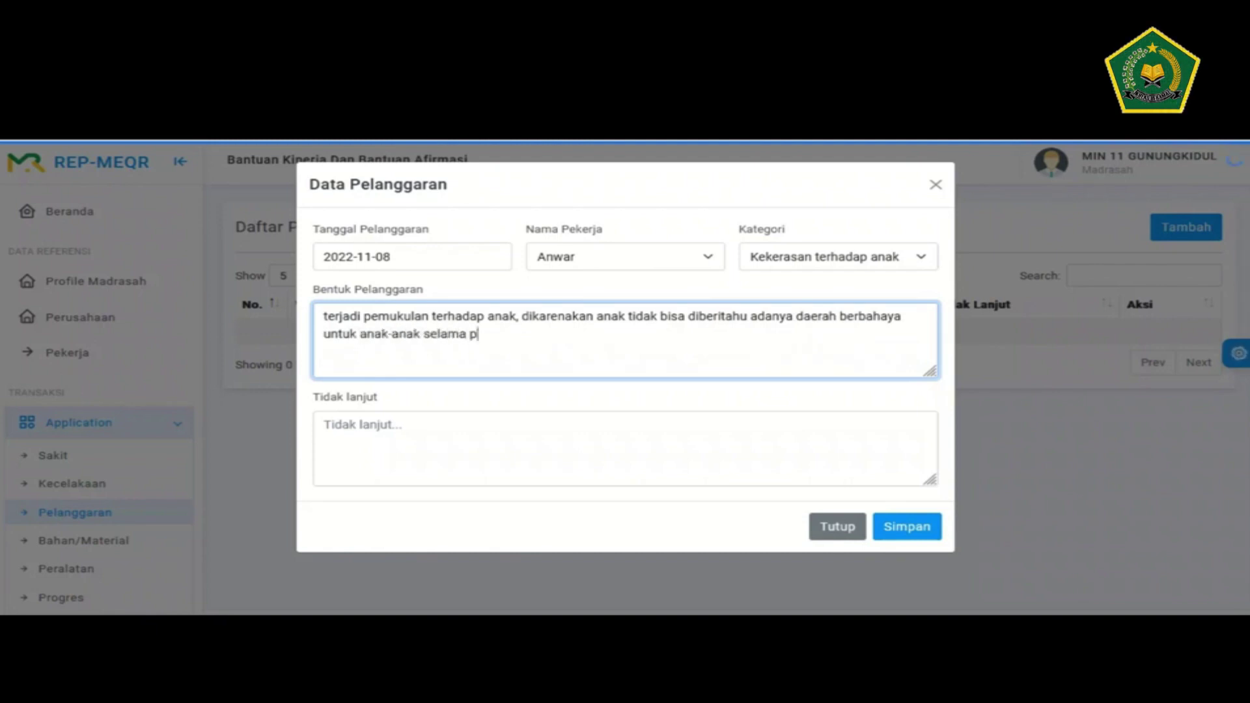
text(royek perb)
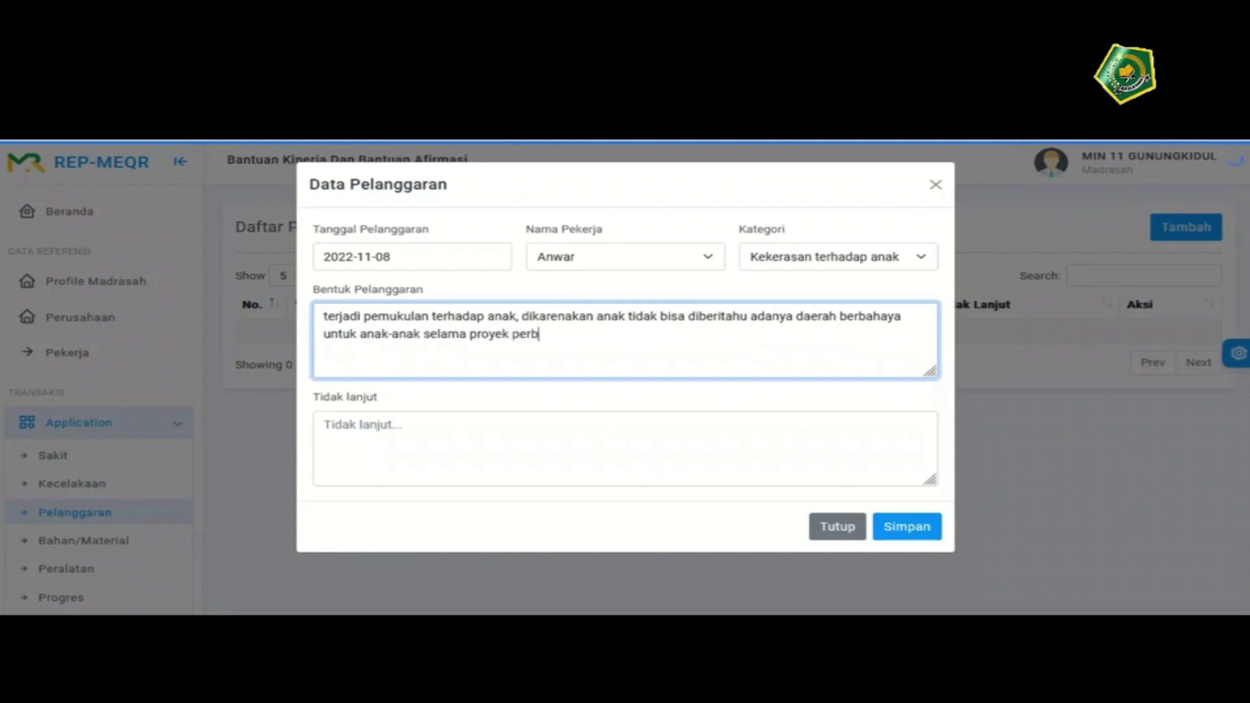
text(angsu)
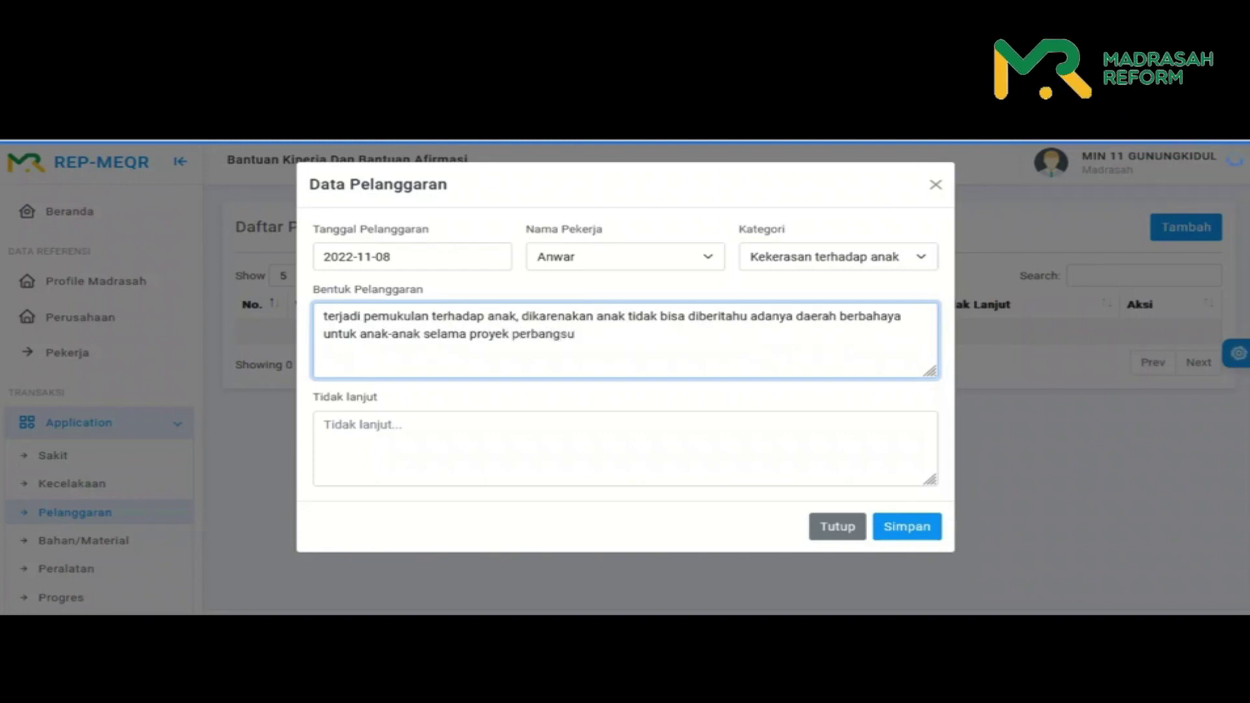
key(ctrl+shift+Left)
text(ber)
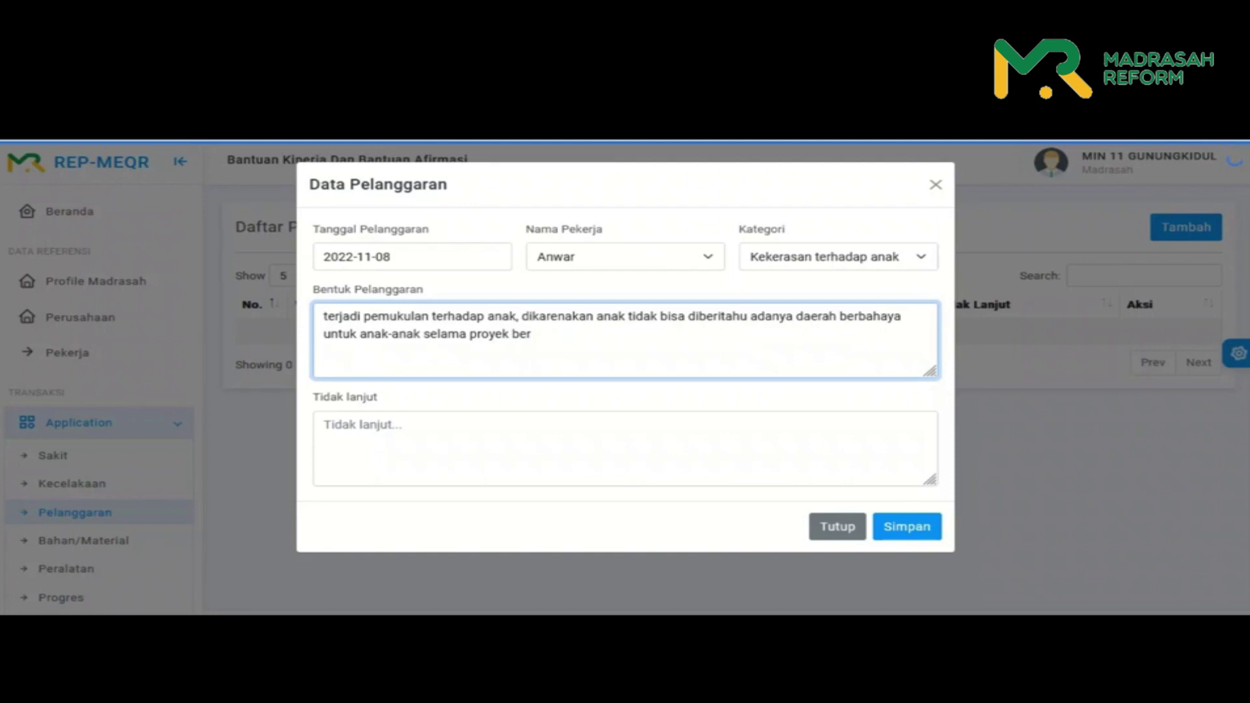
text(langsung)
- Write the follow-up 'memperingati pekerja, menambah pagar pengaman, memberikan pemahaman terhadap anak-anak'
click(456, 443)
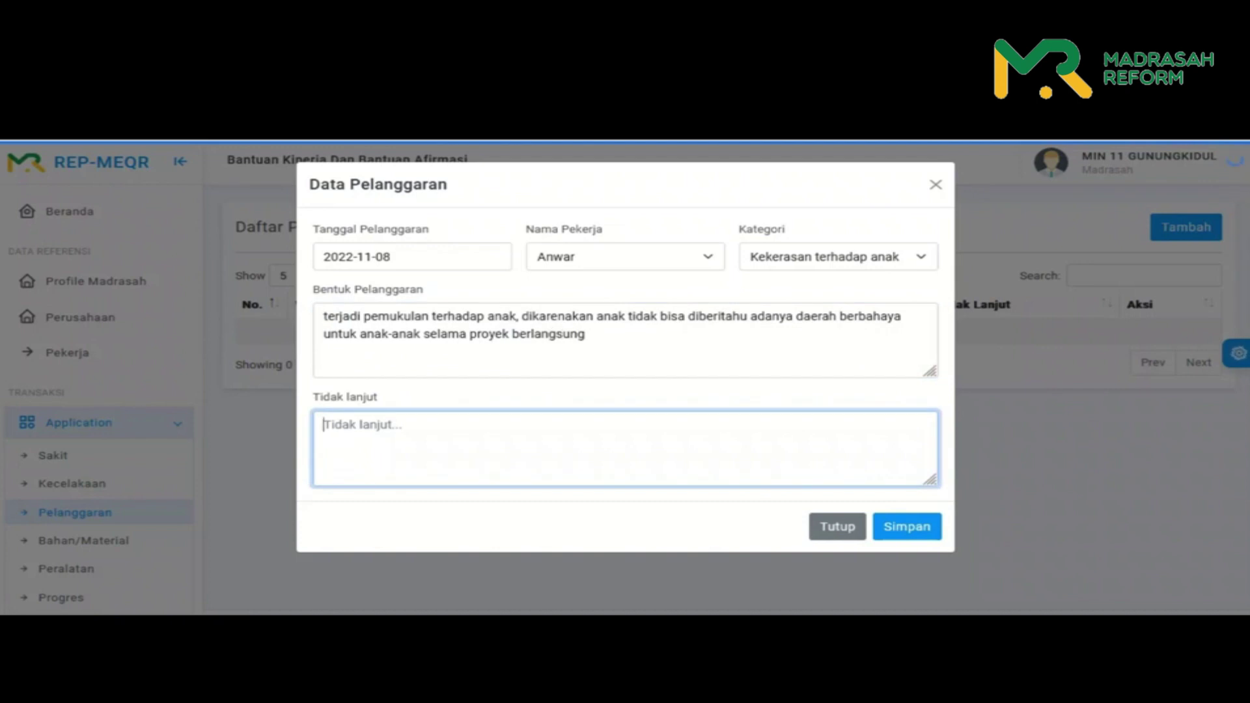
text(memperingati)
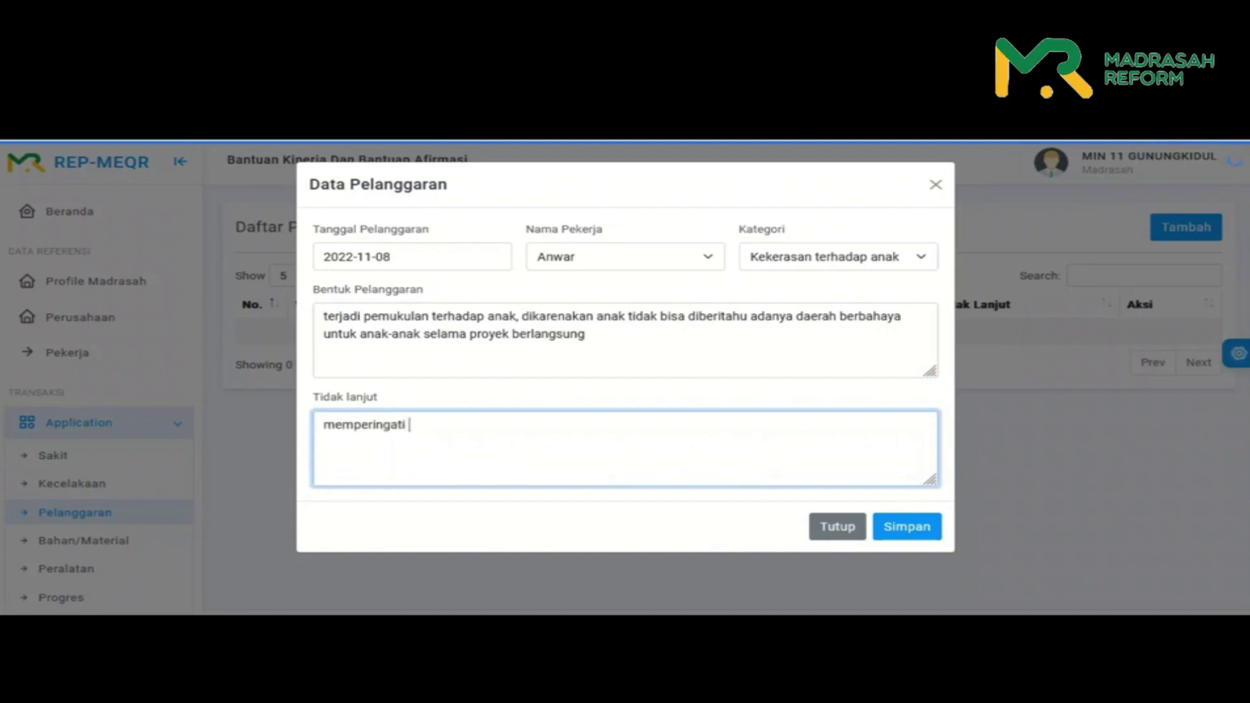
text( pekera)
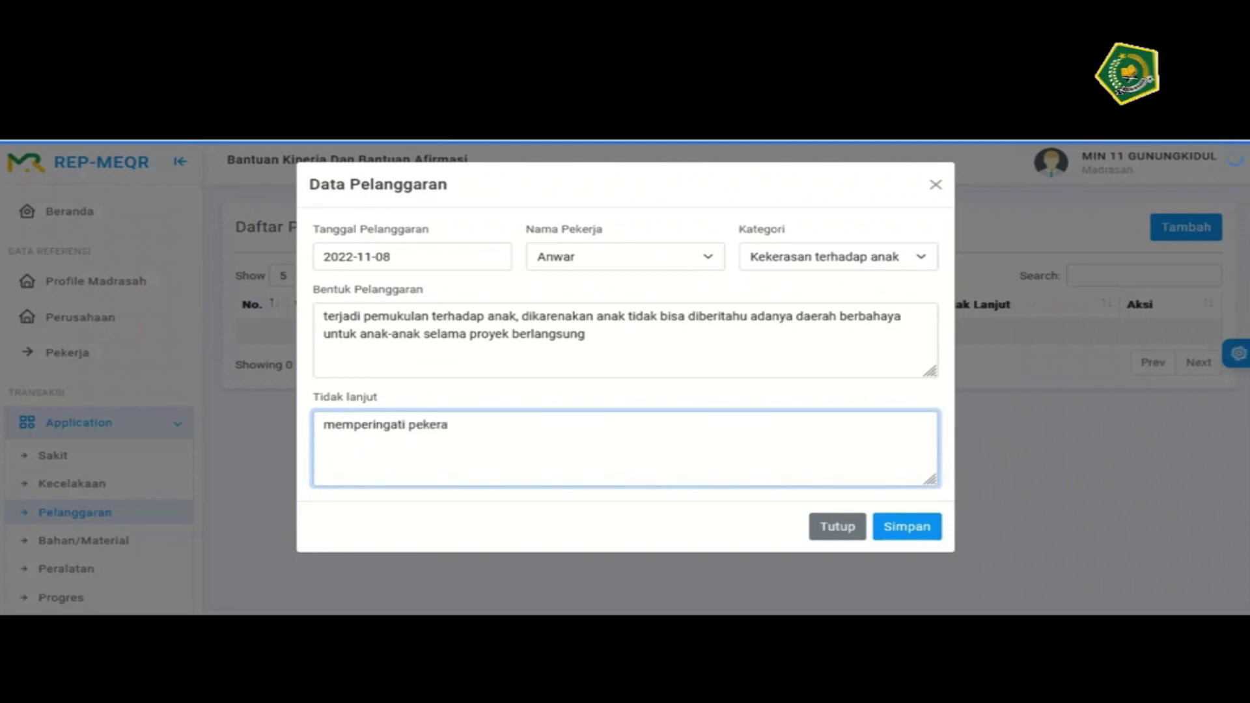
key(BackSpace)
text(ja, menambah)
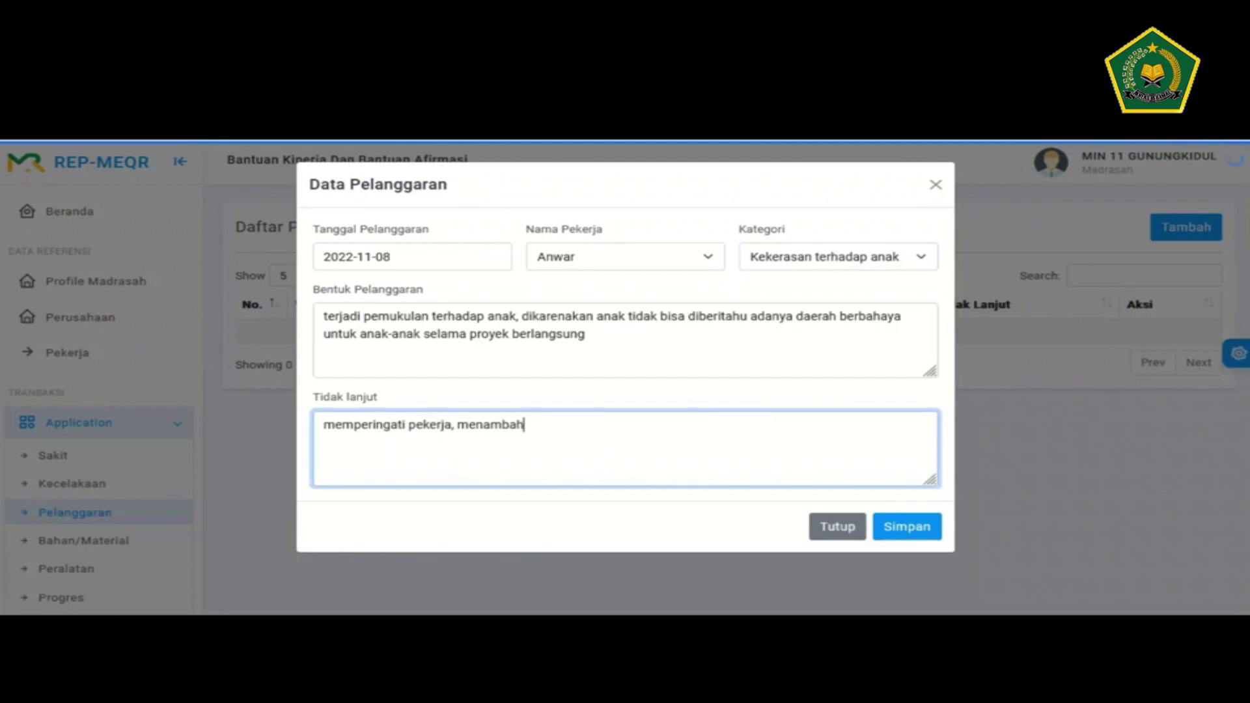
text( pagar pengaman)
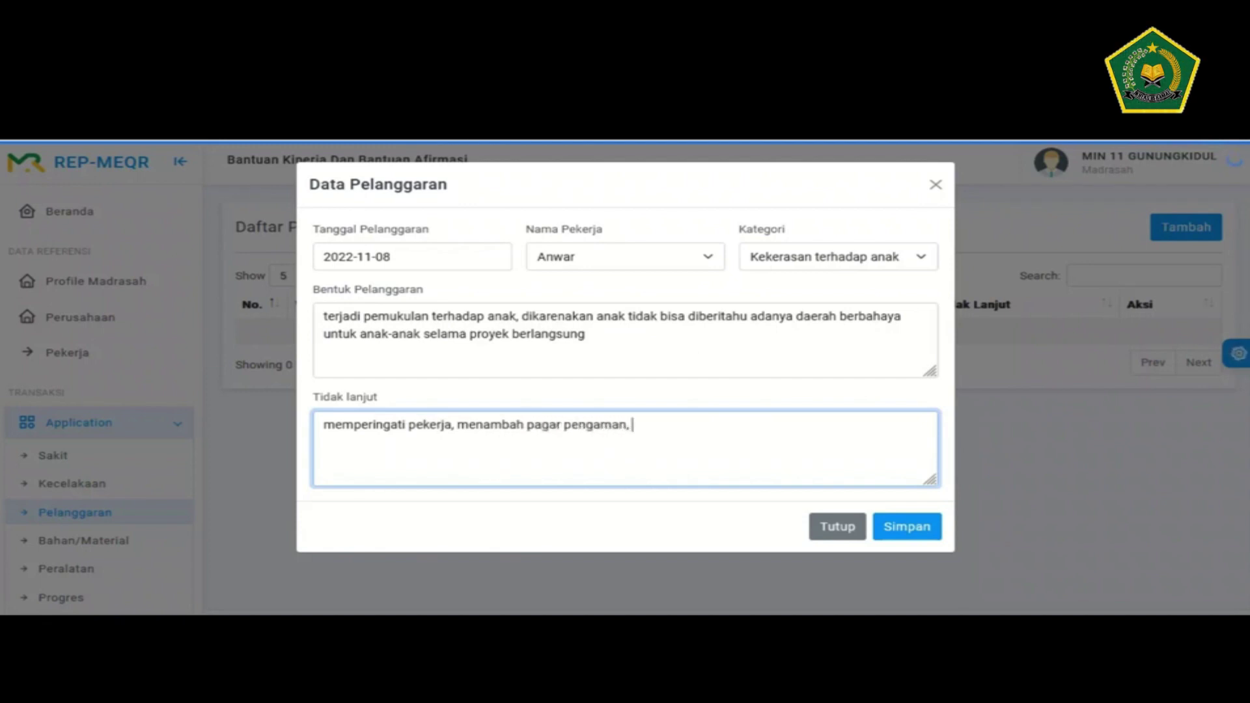
text(, memberikan pemahakan)
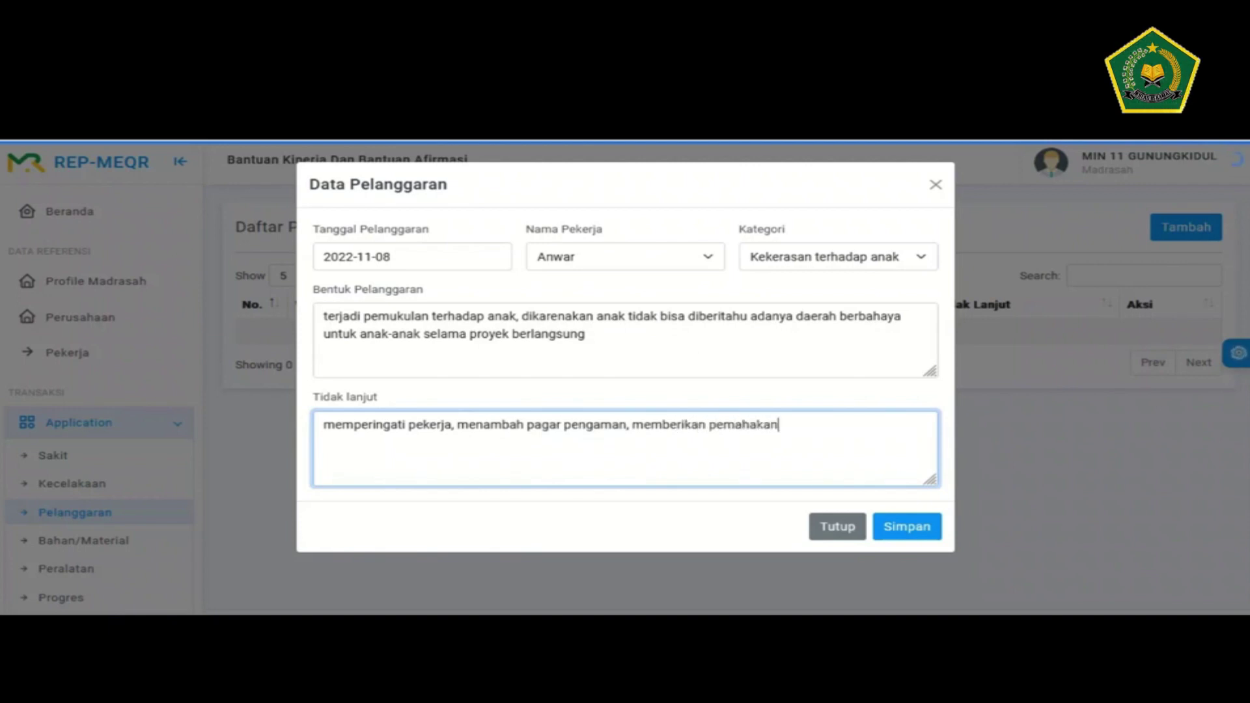
key(ctrl+shift+Left)
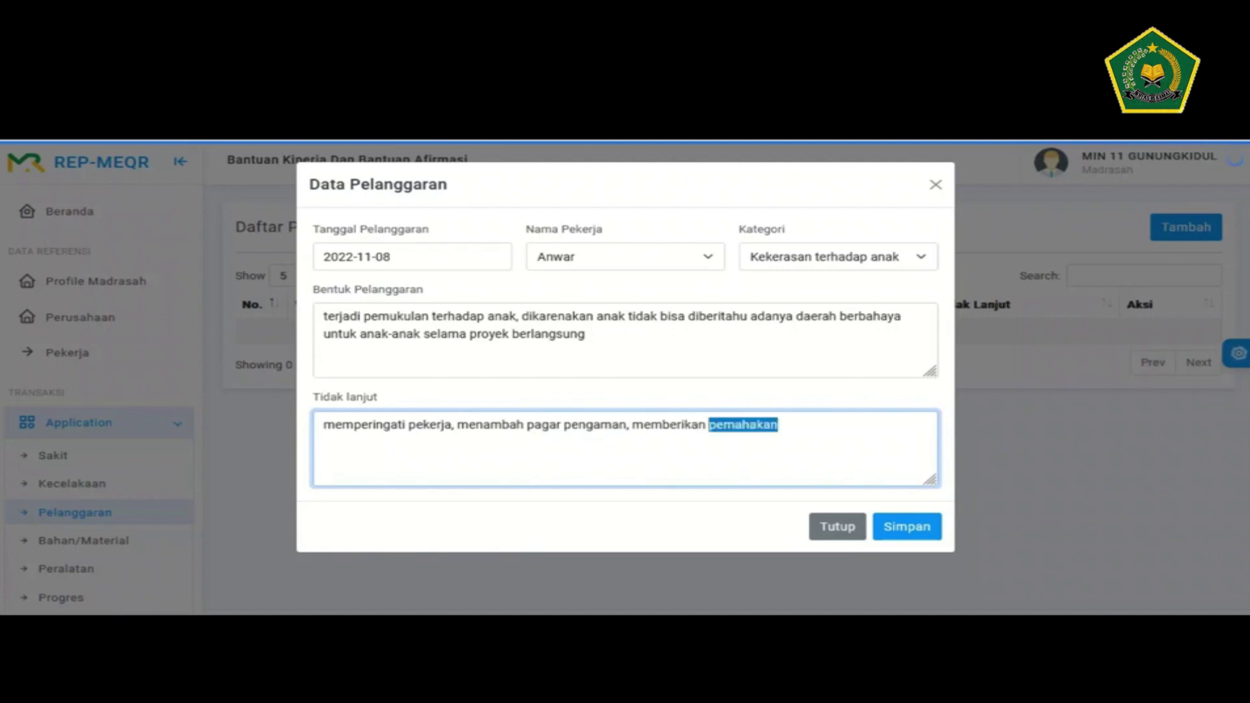
text(pemaham)
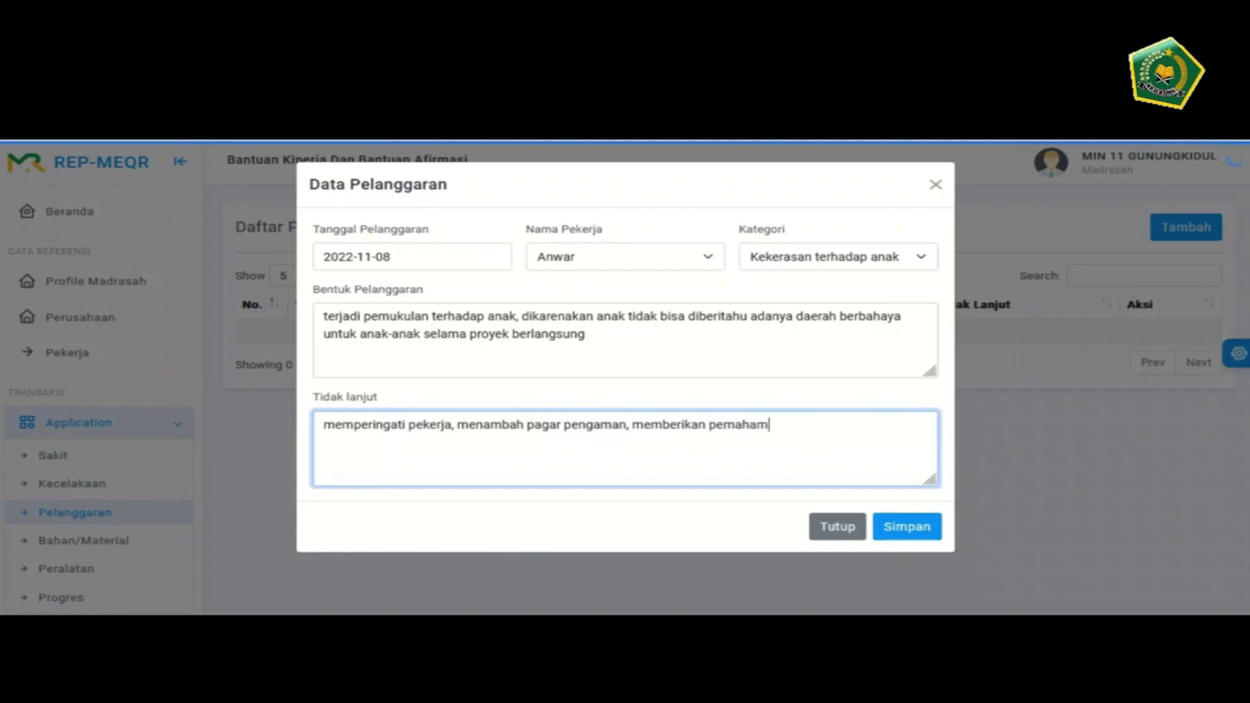
text(an terhadap)
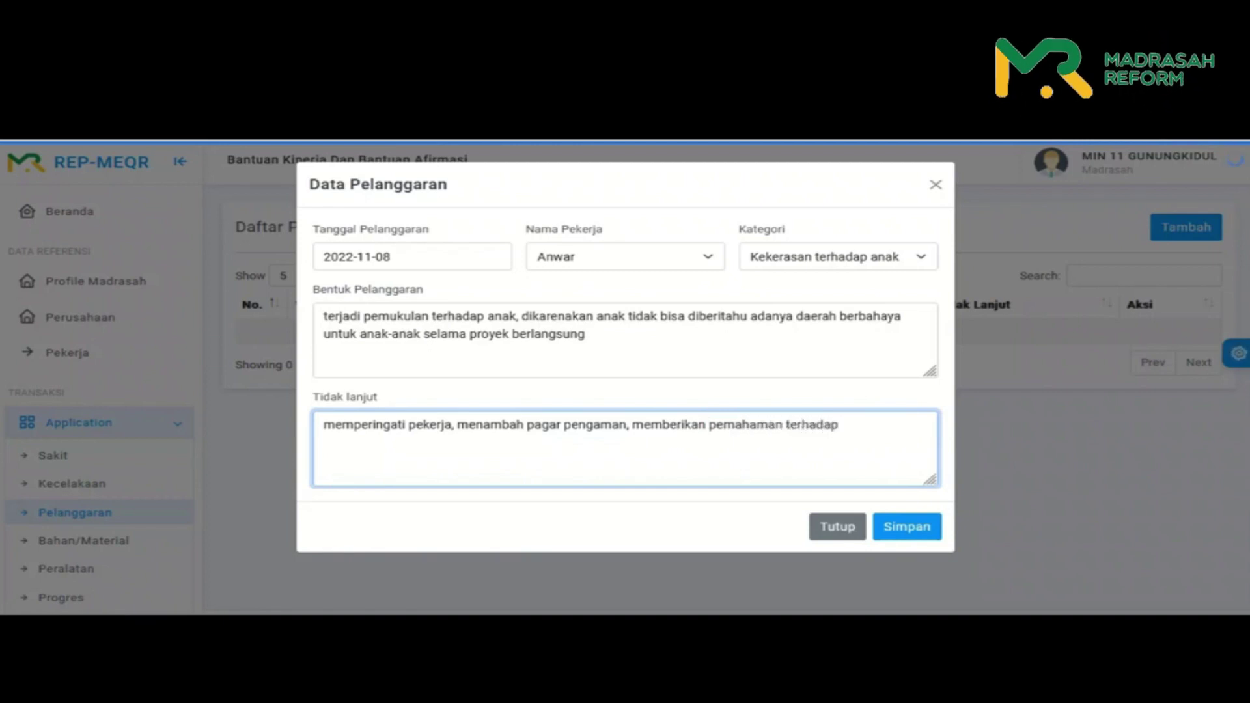
text( anak-anak)
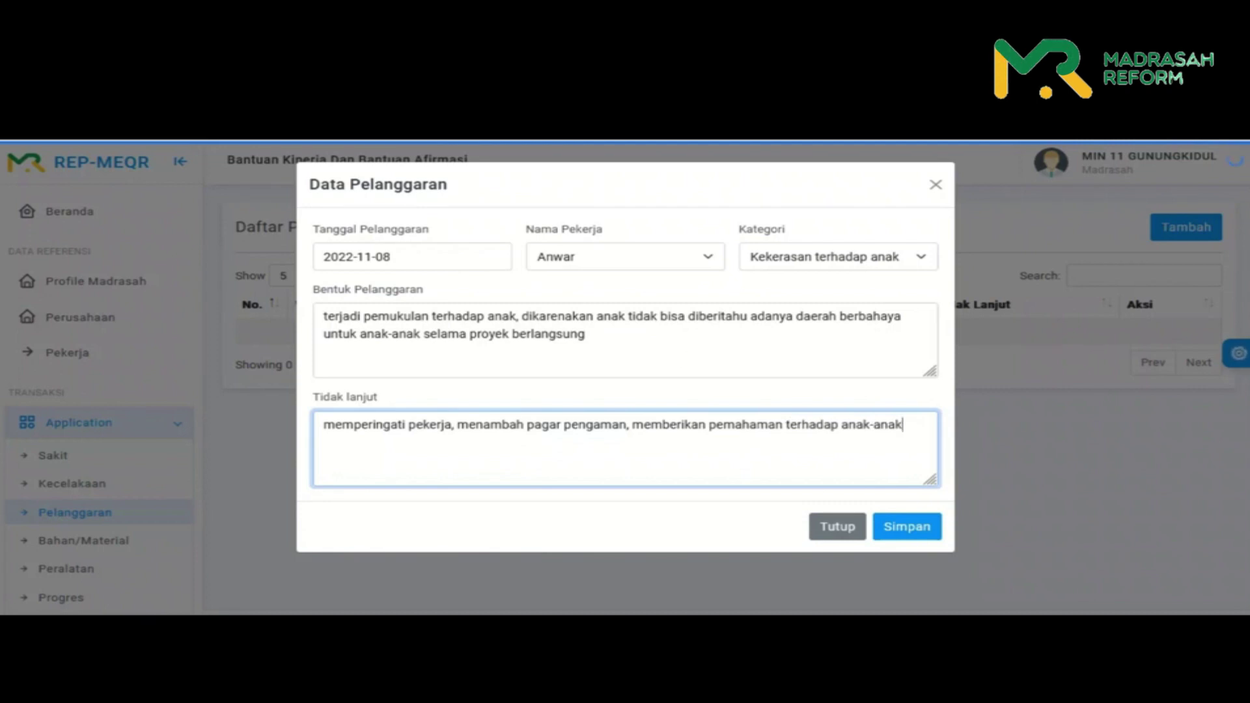
- Save the violation record, confirm the data, and dismiss the success message
click(907, 526)
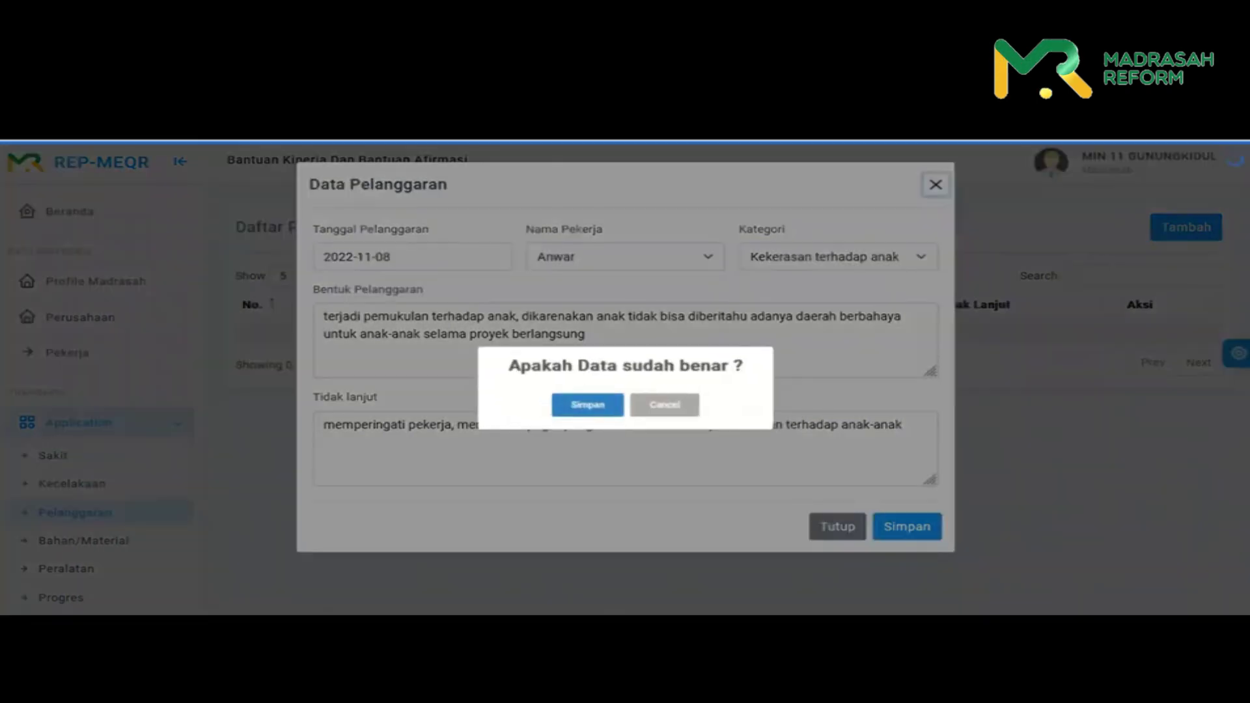
click(598, 406)
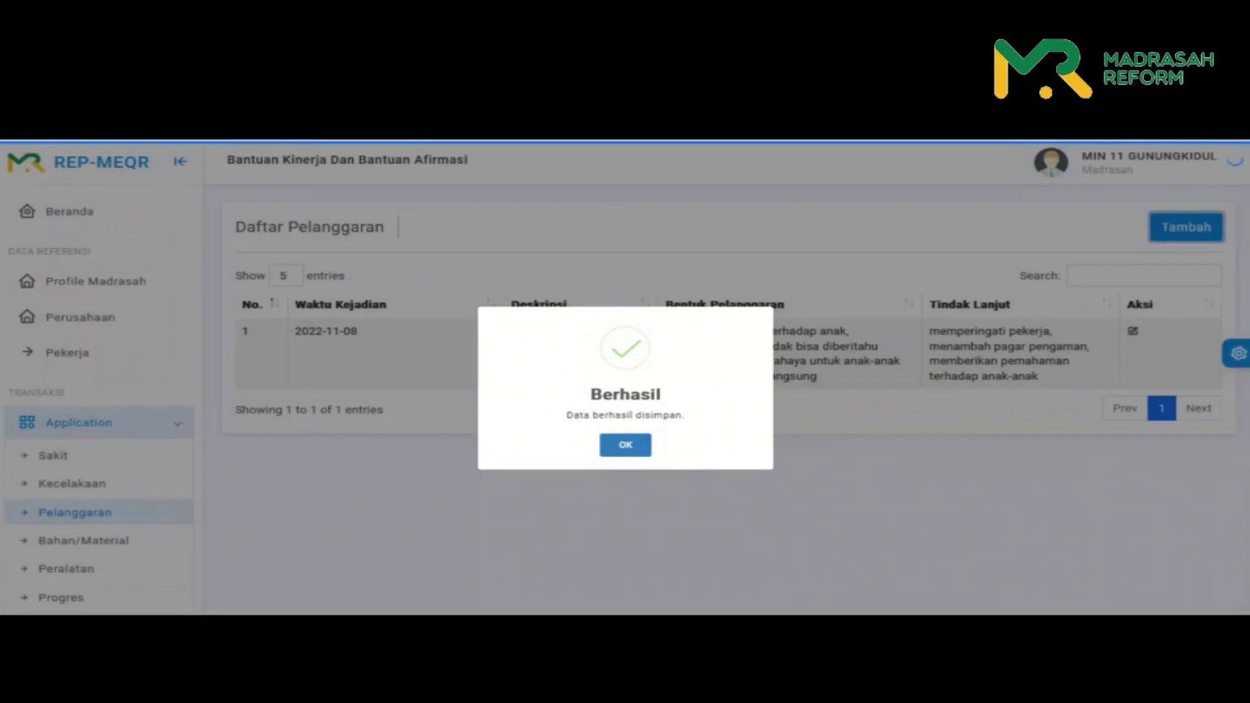
key(Return)
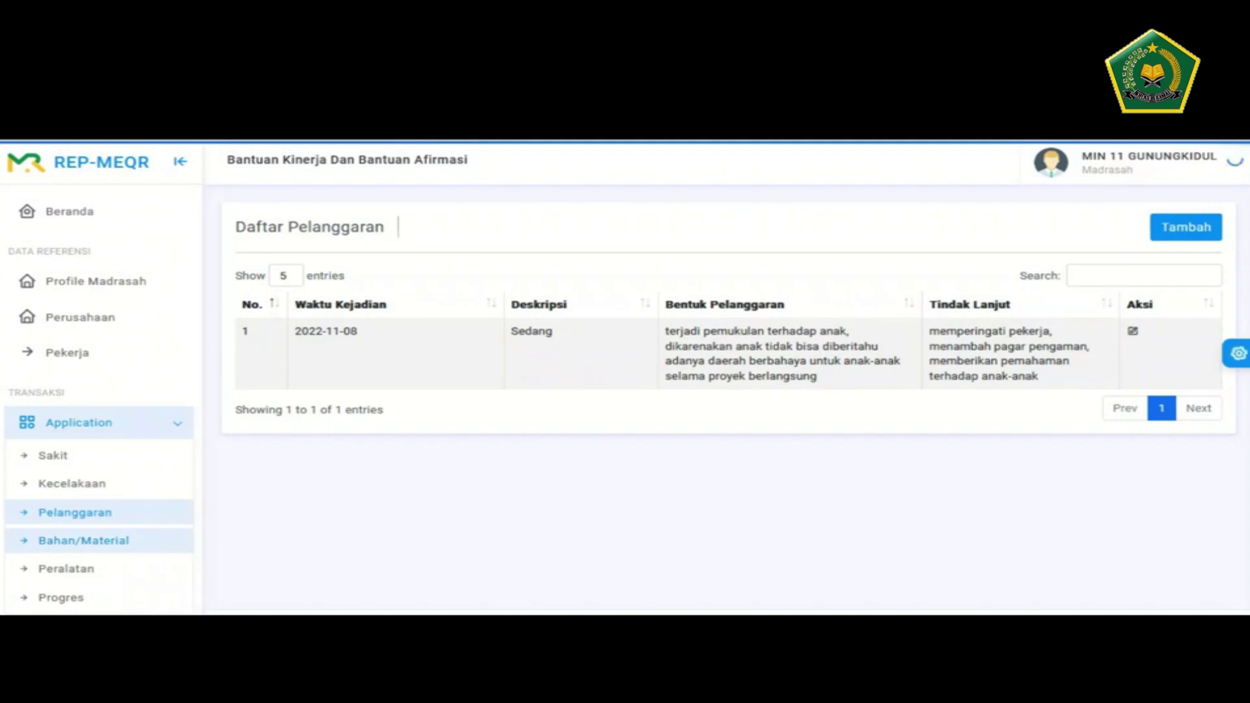
- Start a new 2022-11-08 material entry and pick Pasir Beton (BR0076) by searching 'pasir'
click(83, 540)
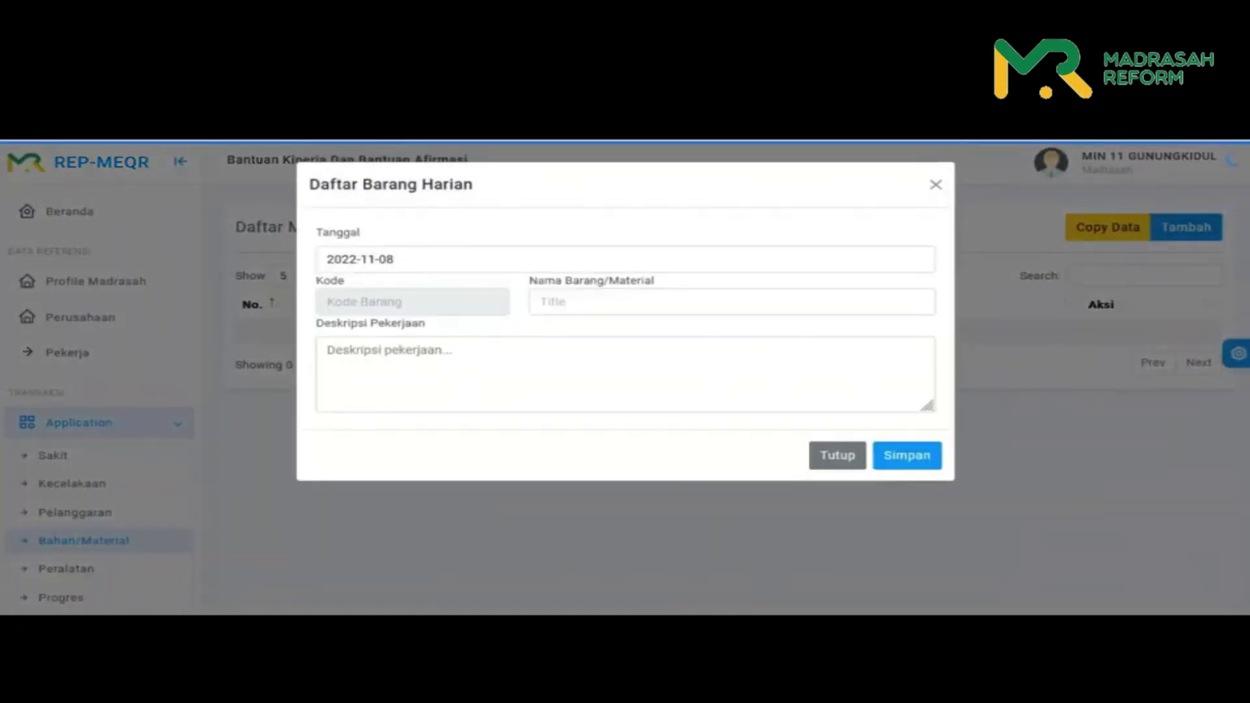
click(540, 301)
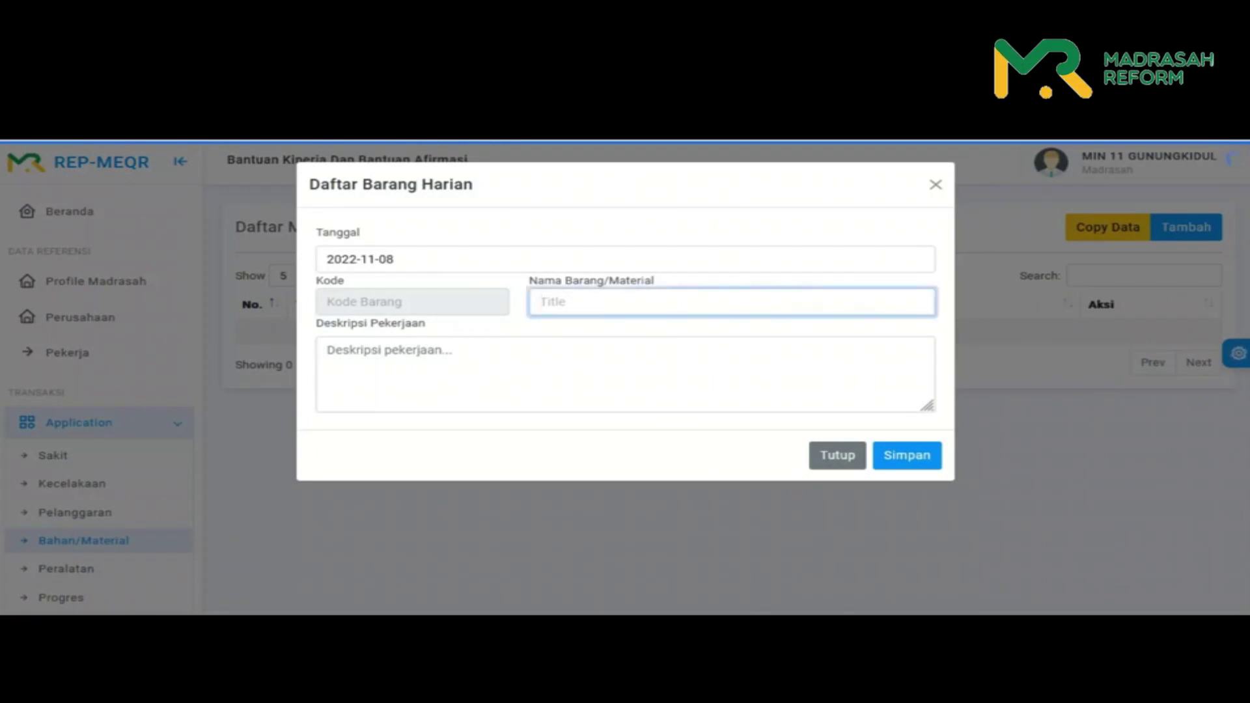
text(pasir)
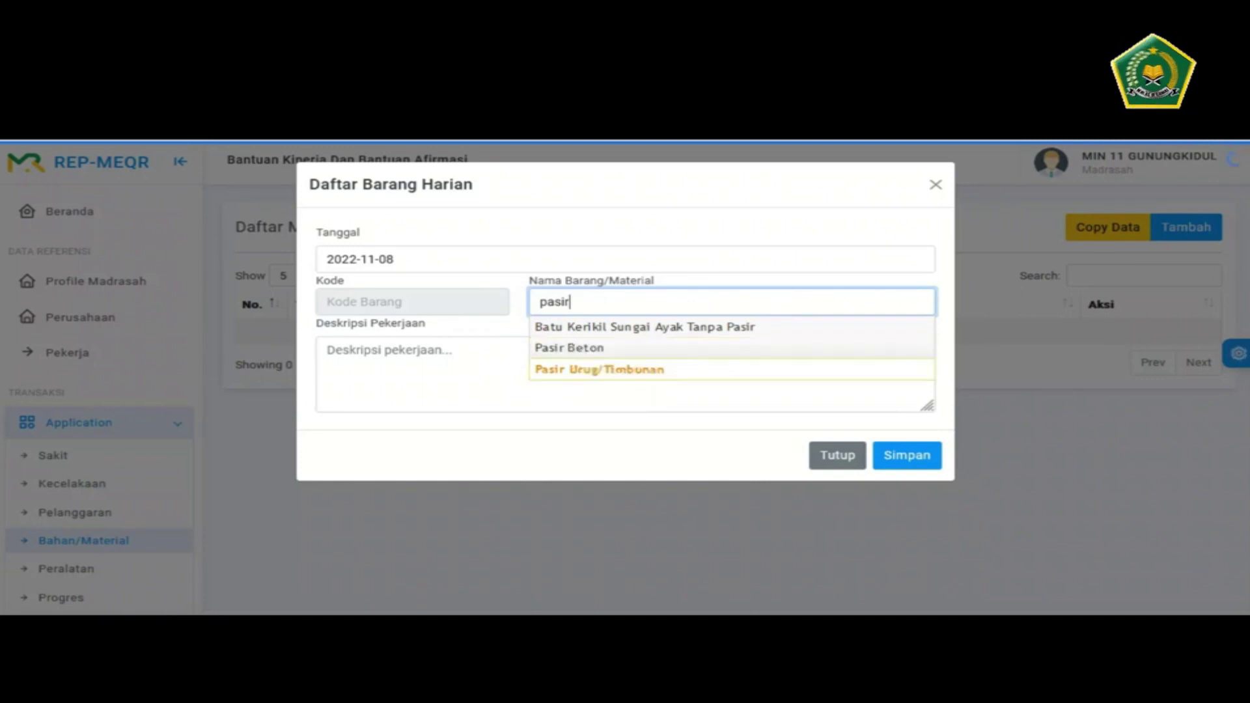
click(569, 348)
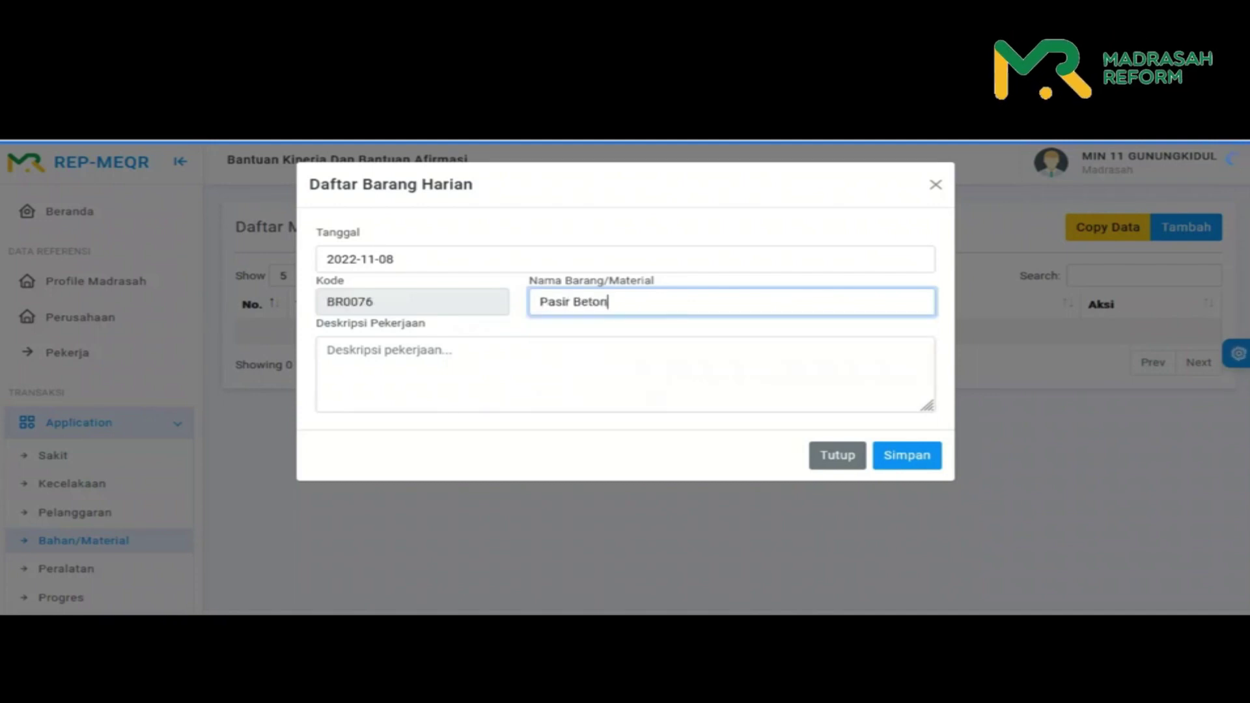
click(391, 351)
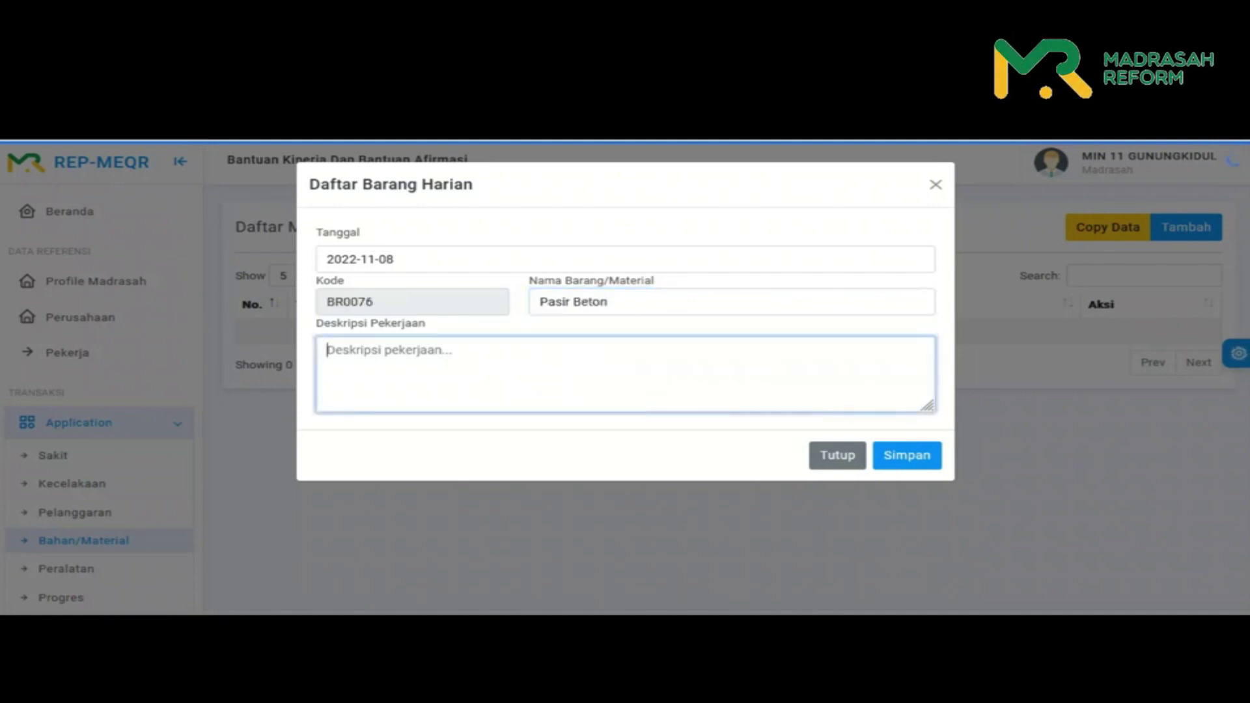
- Describe the Pasir Beton entry as 'penambalan plesteran dinding' and save it, confirming the success message
text(pl)
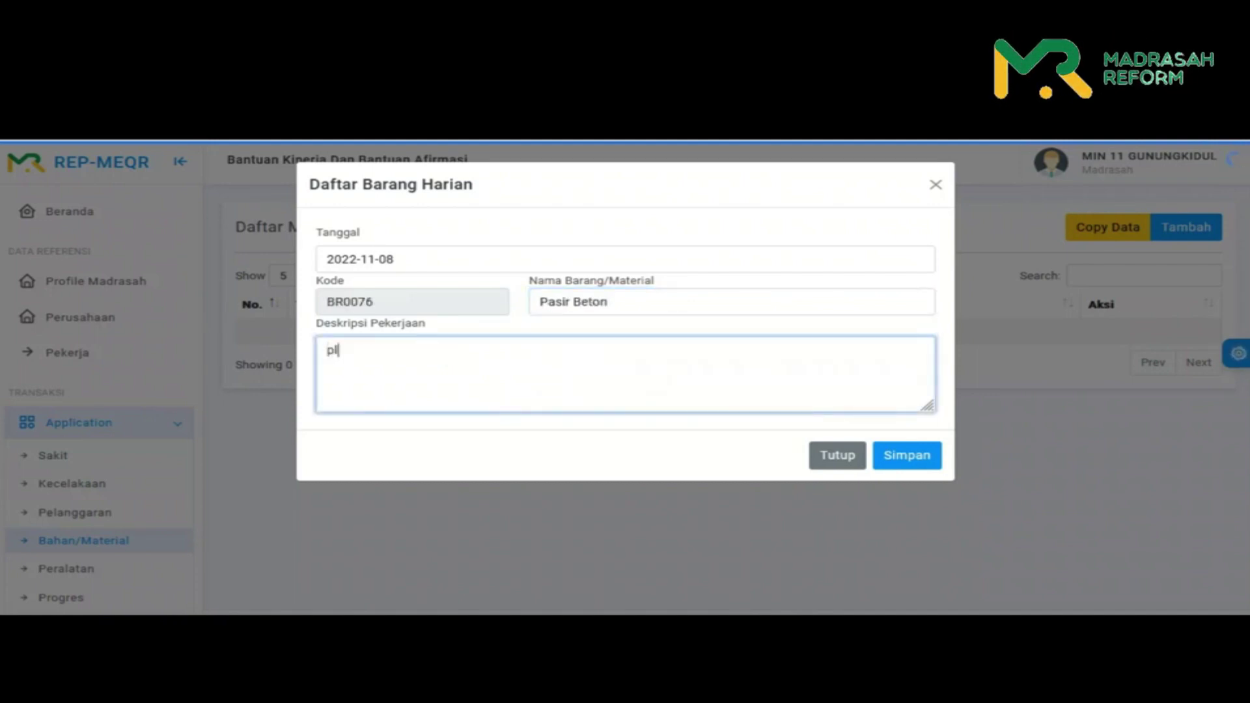
text(na)
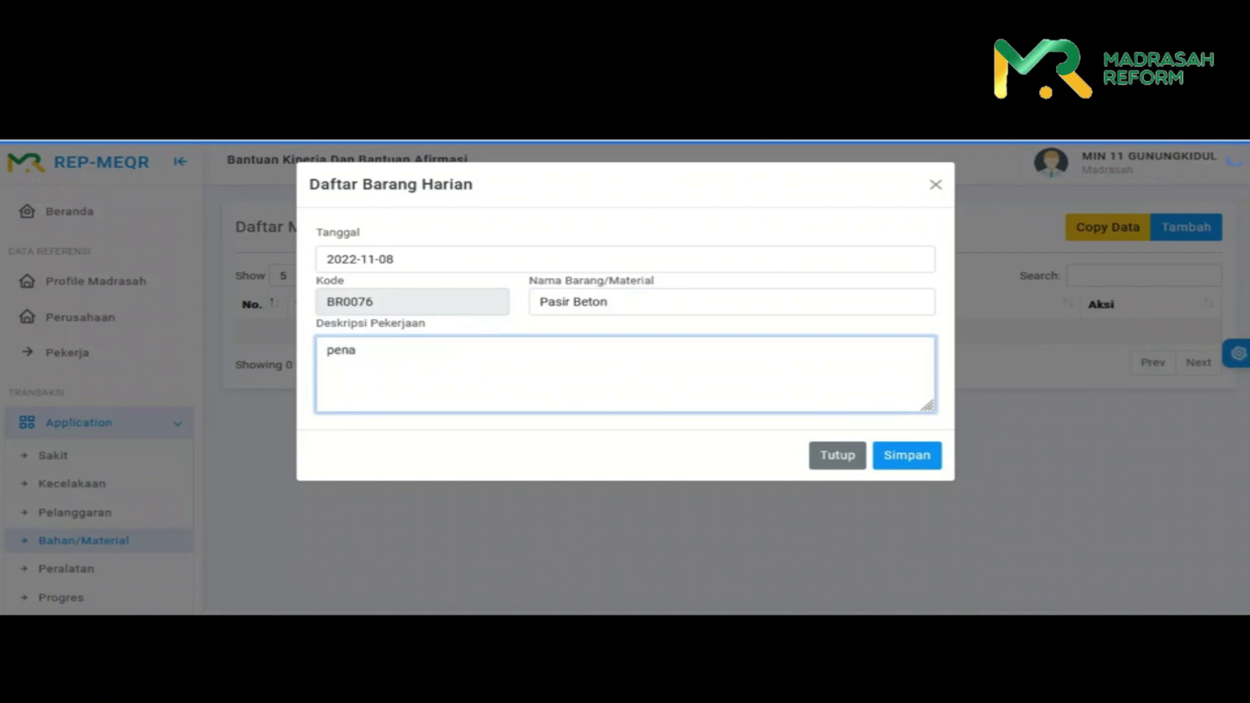
text(mbalan plesteran di)
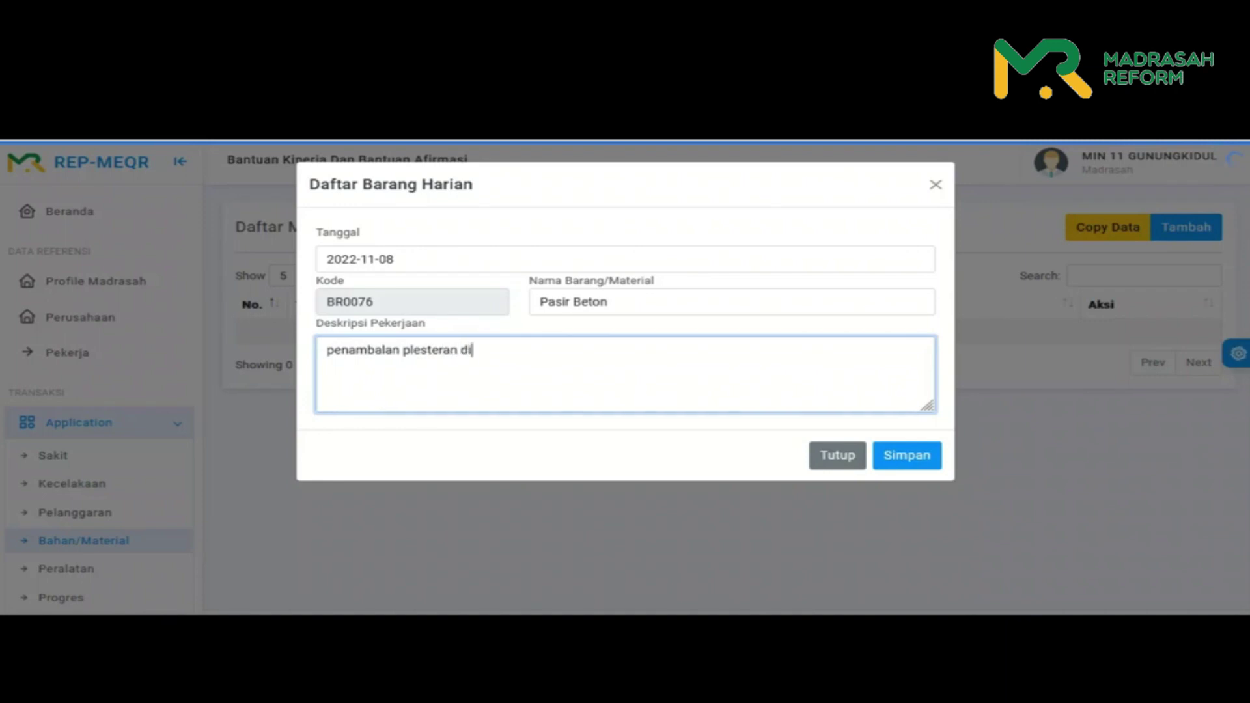
text(nding)
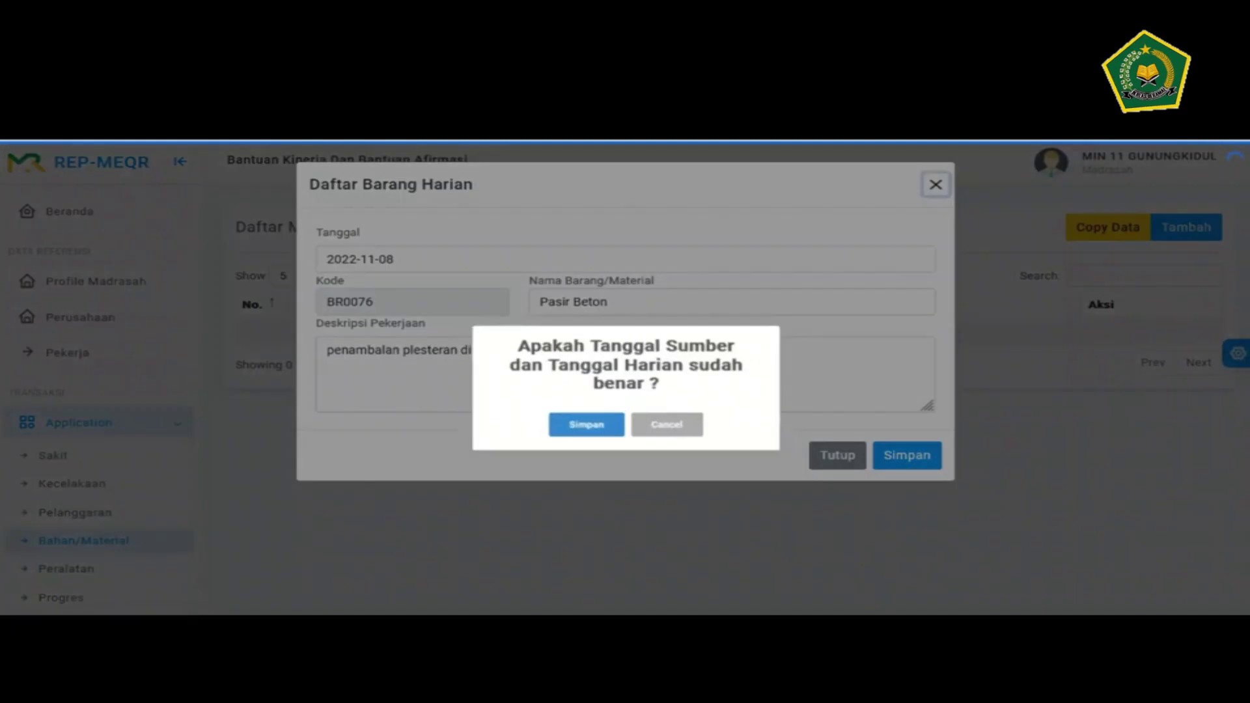
click(907, 455)
key(Return)
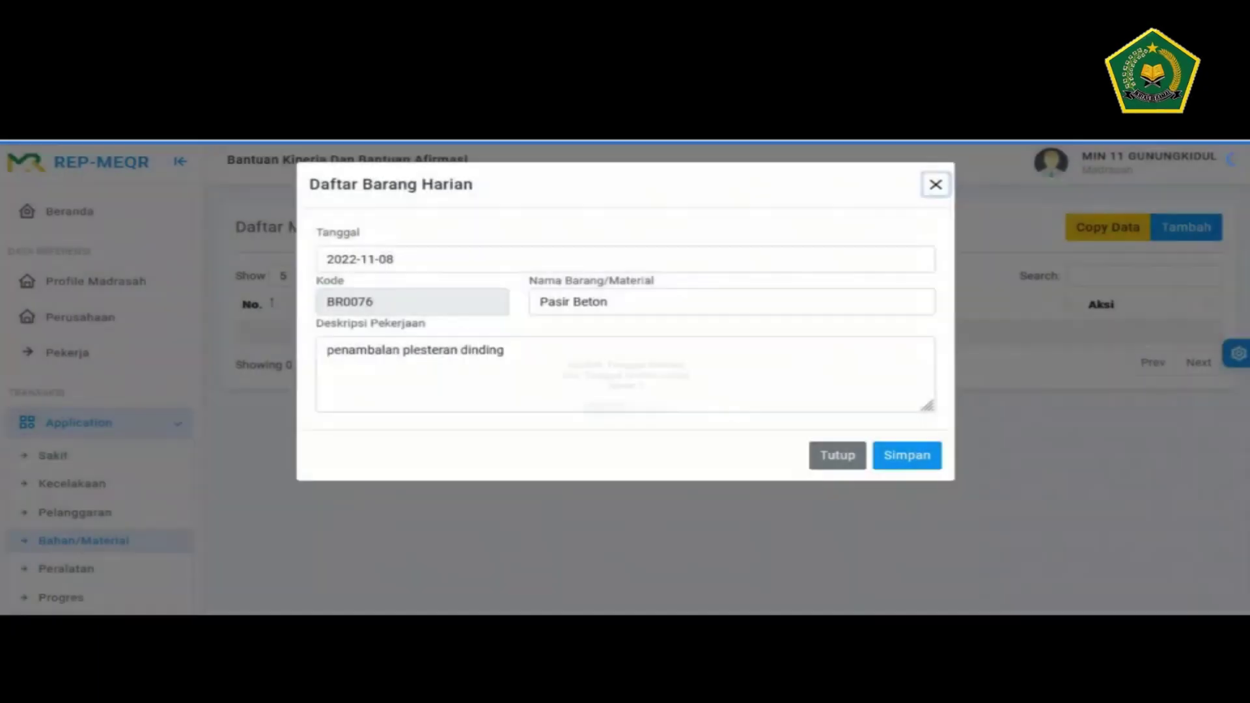
key(Return)
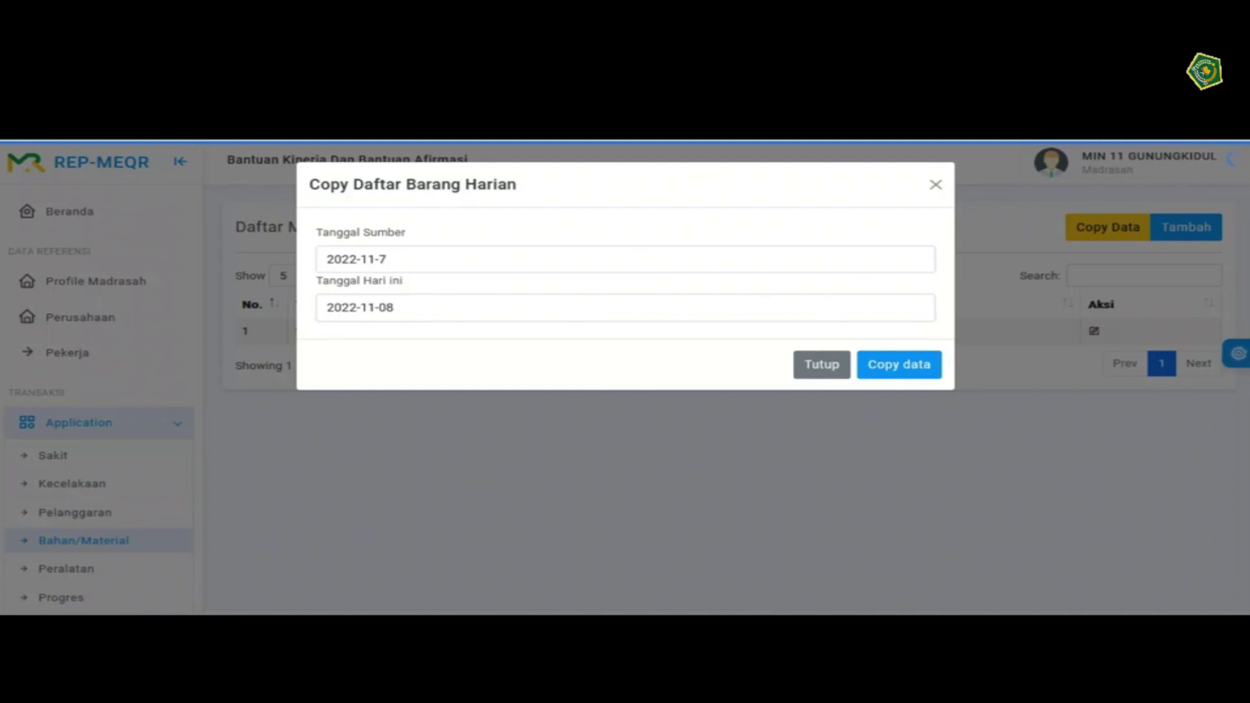
- Copy the material entries from source date 2022-11-08 to 2022-11-09 and confirm the save
click(670, 263)
click(457, 354)
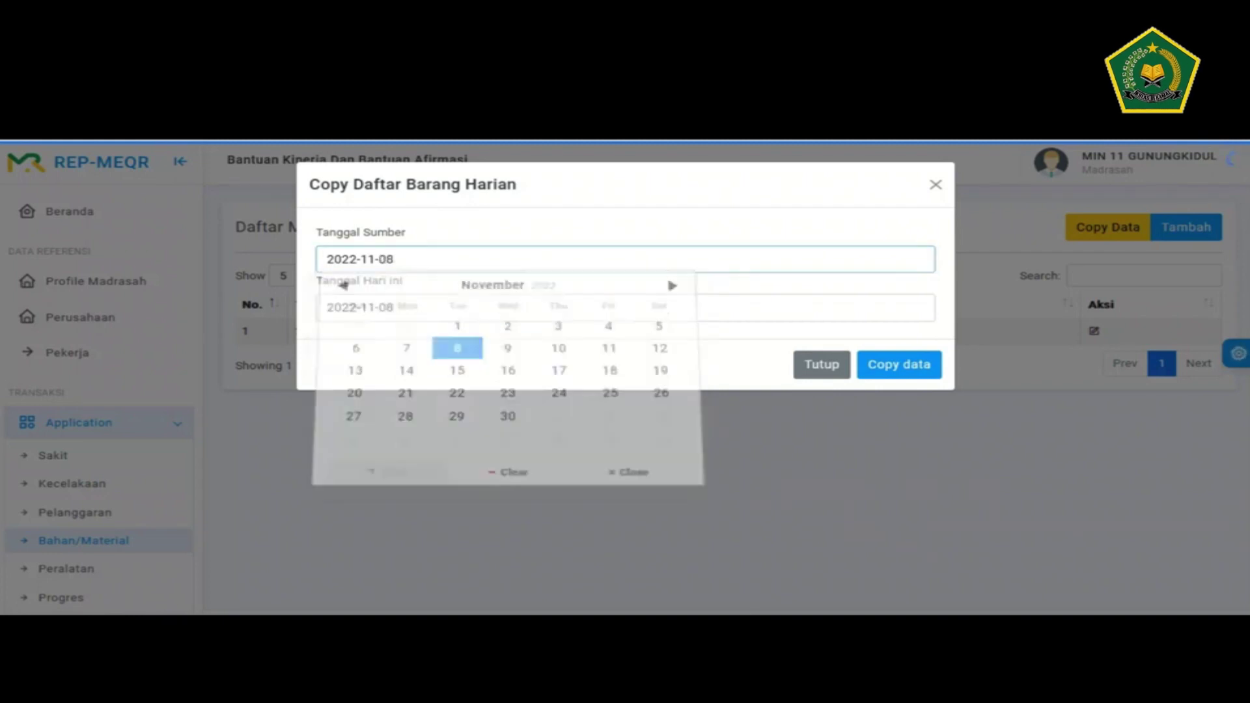
click(508, 307)
click(507, 403)
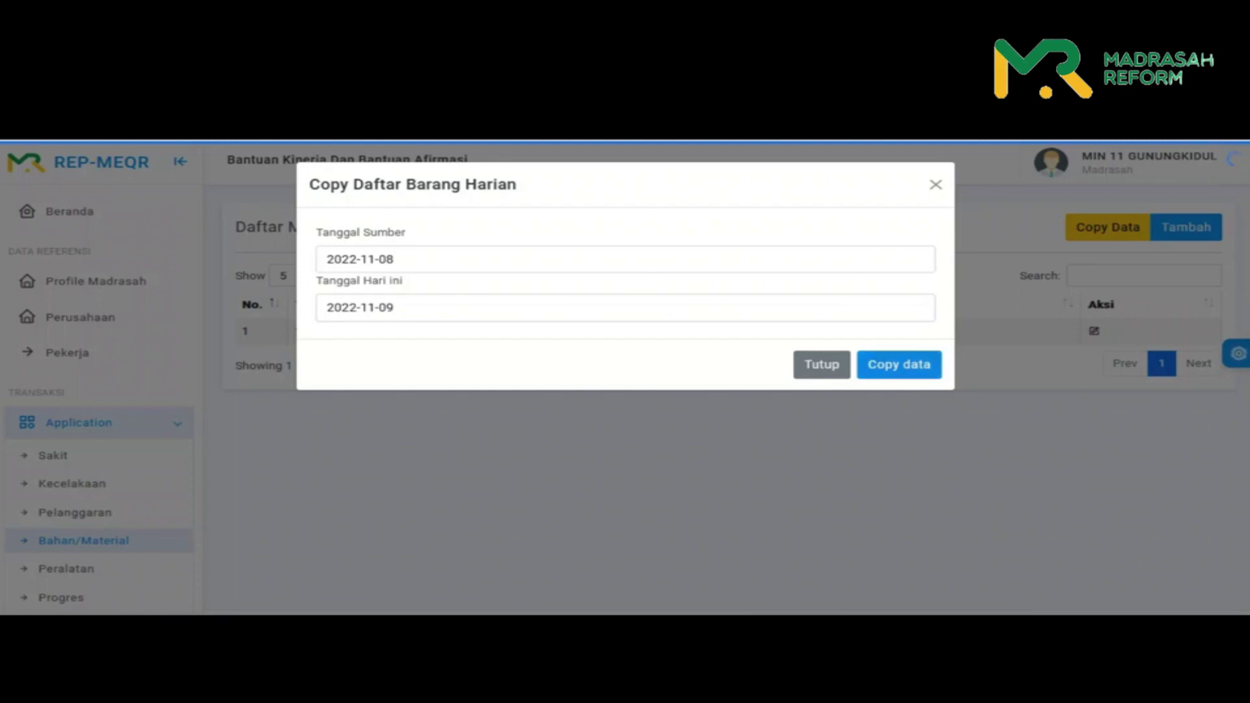
click(899, 364)
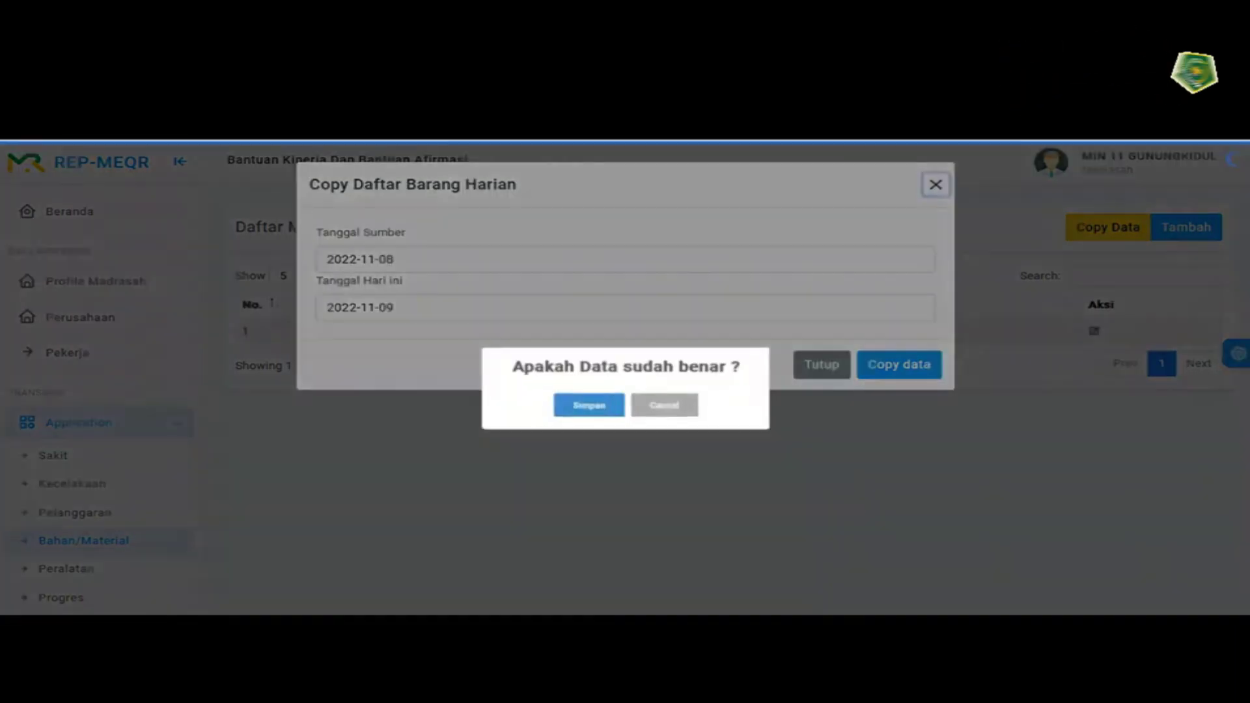
key(Return)
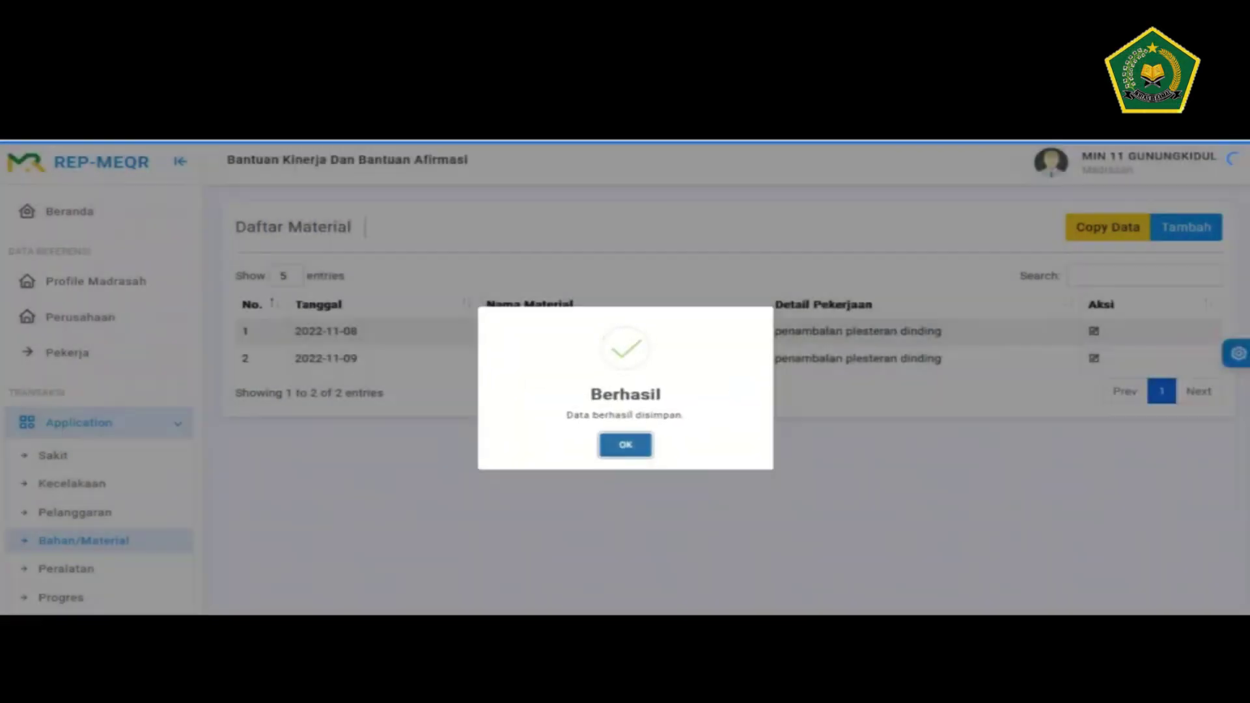
key(Return)
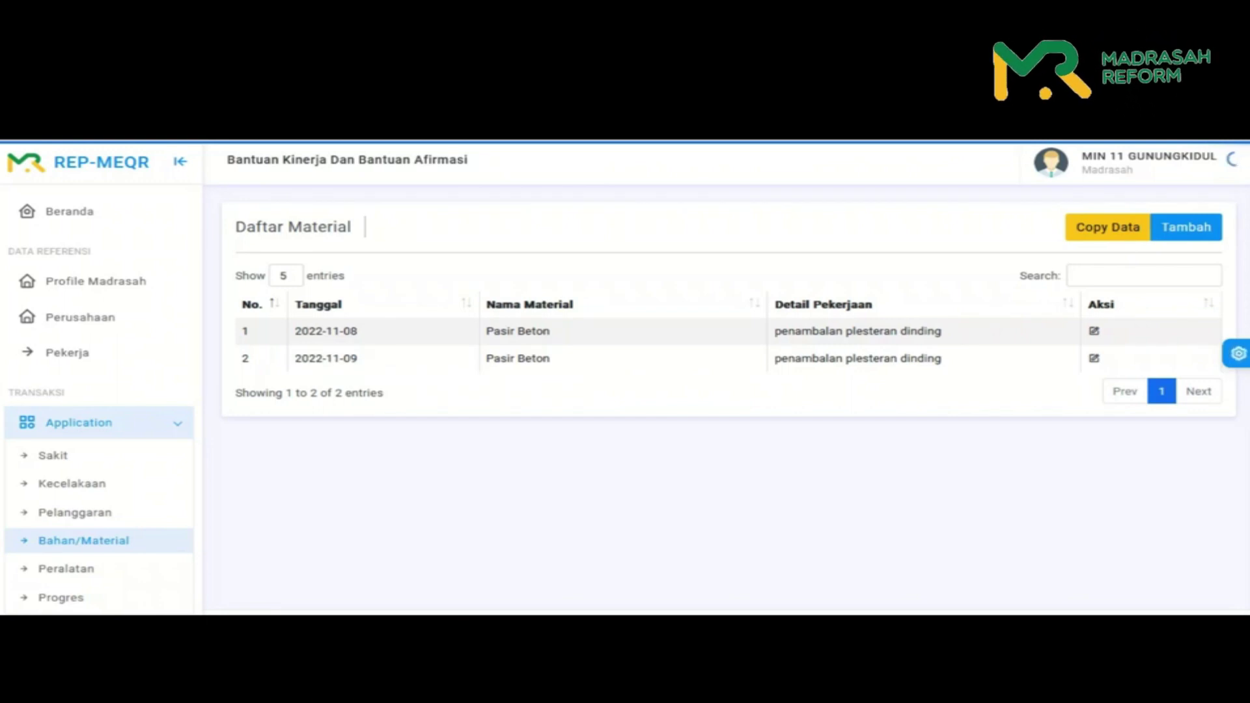
- Go to the Peralatan daily equipment list from the sidebar
scroll(98, 390, down, 1)
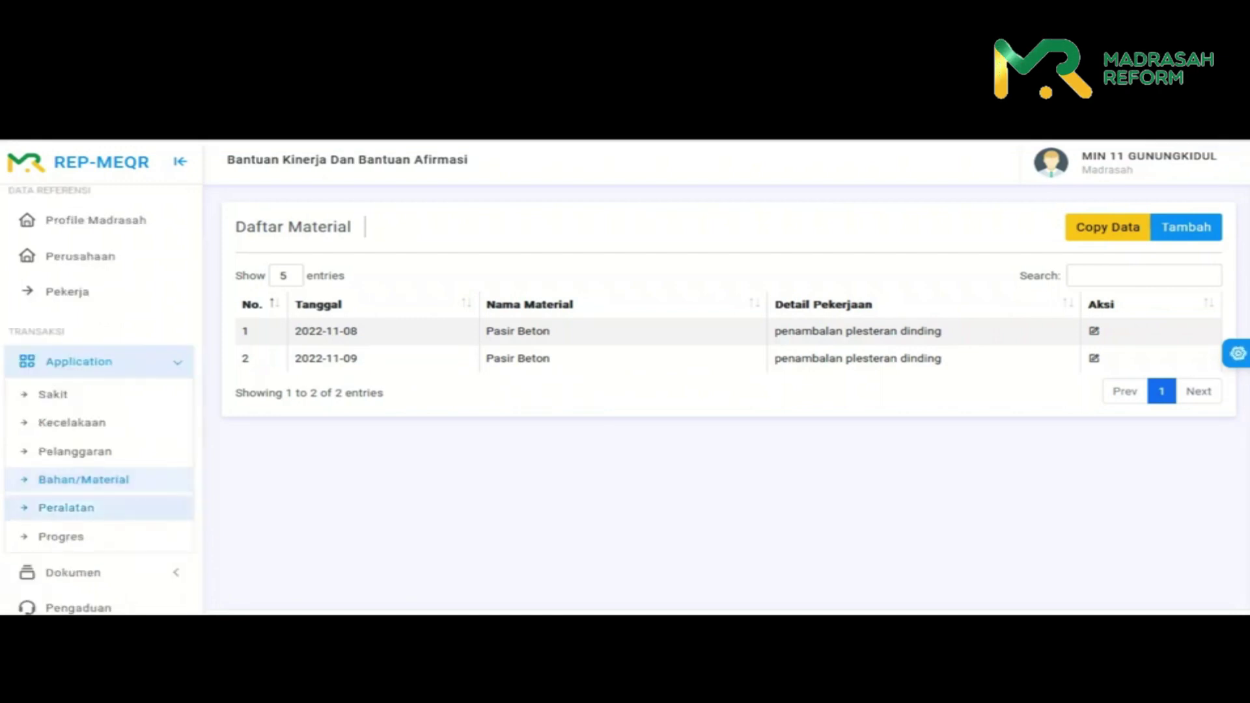
click(65, 507)
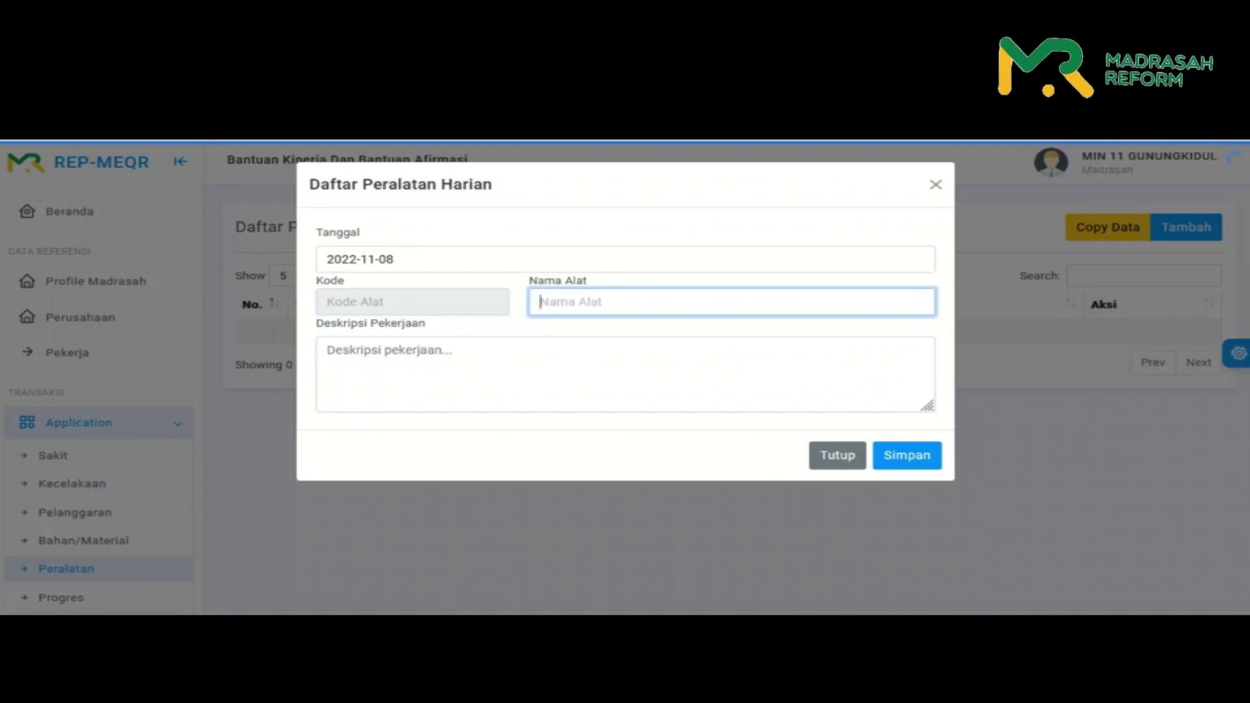
- Add a Cangkul equipment record described as mixing cement for wall plastering, and save it
text(cangk)
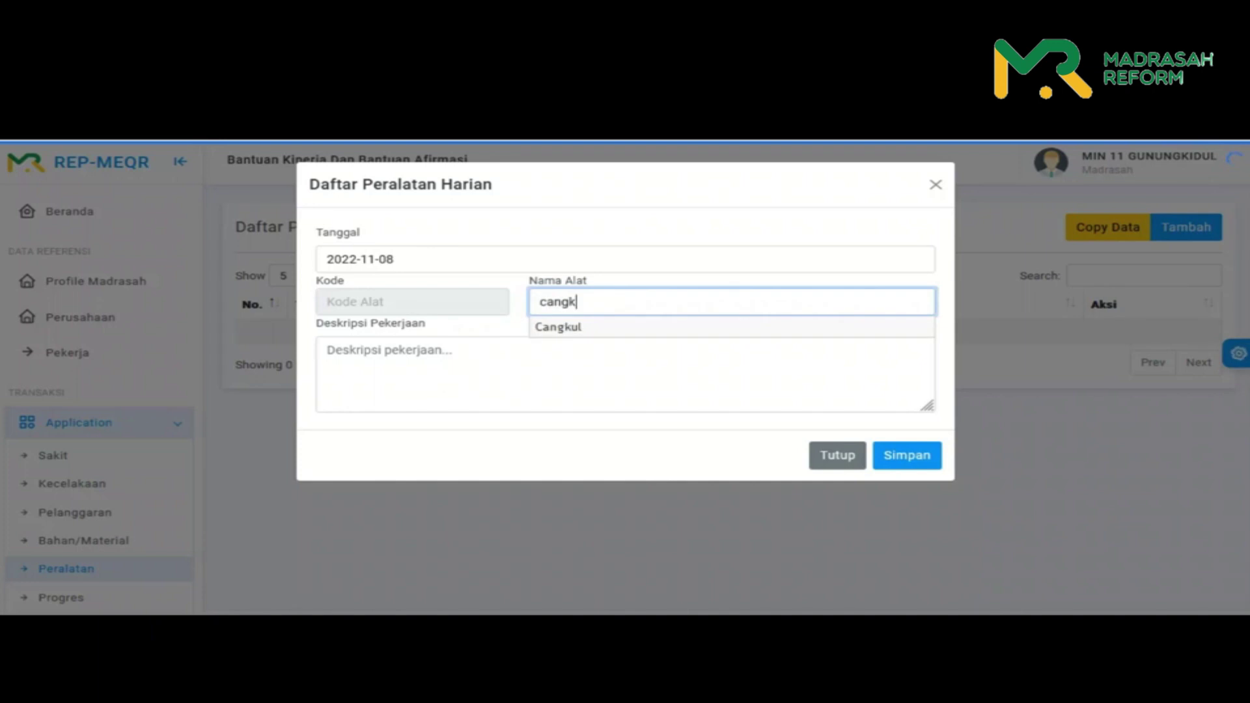
key(Down)
key(Return)
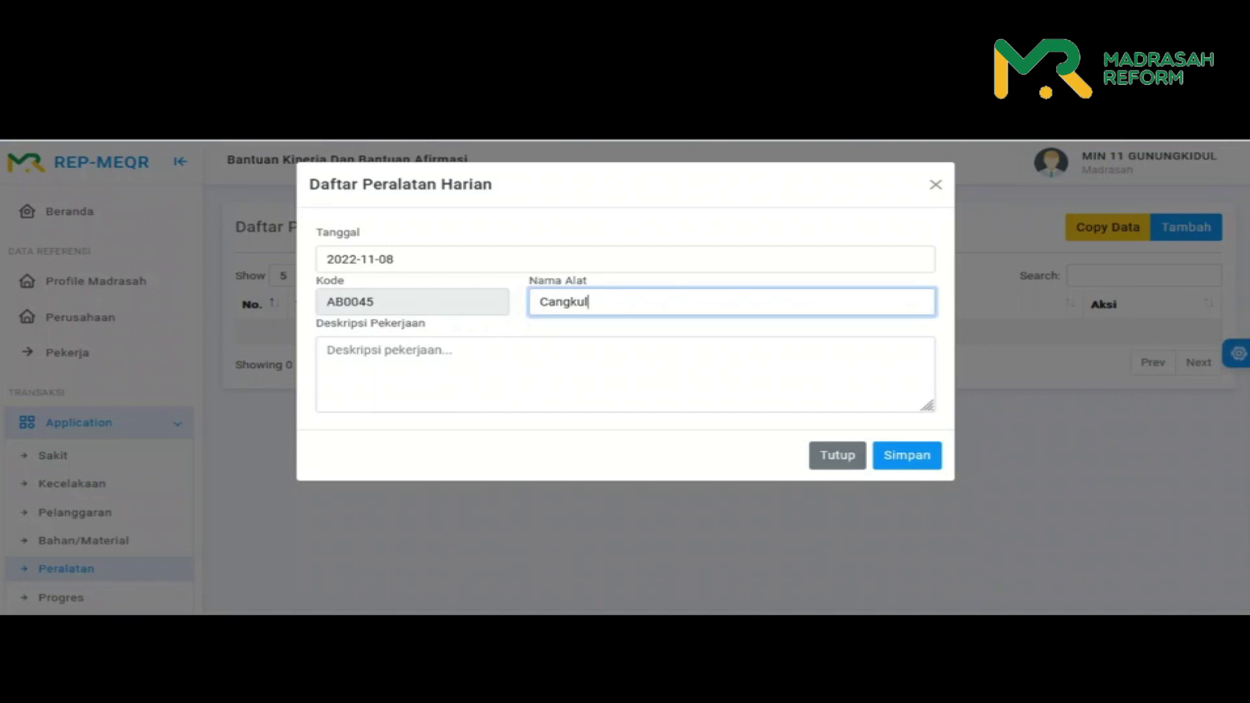
click(390, 371)
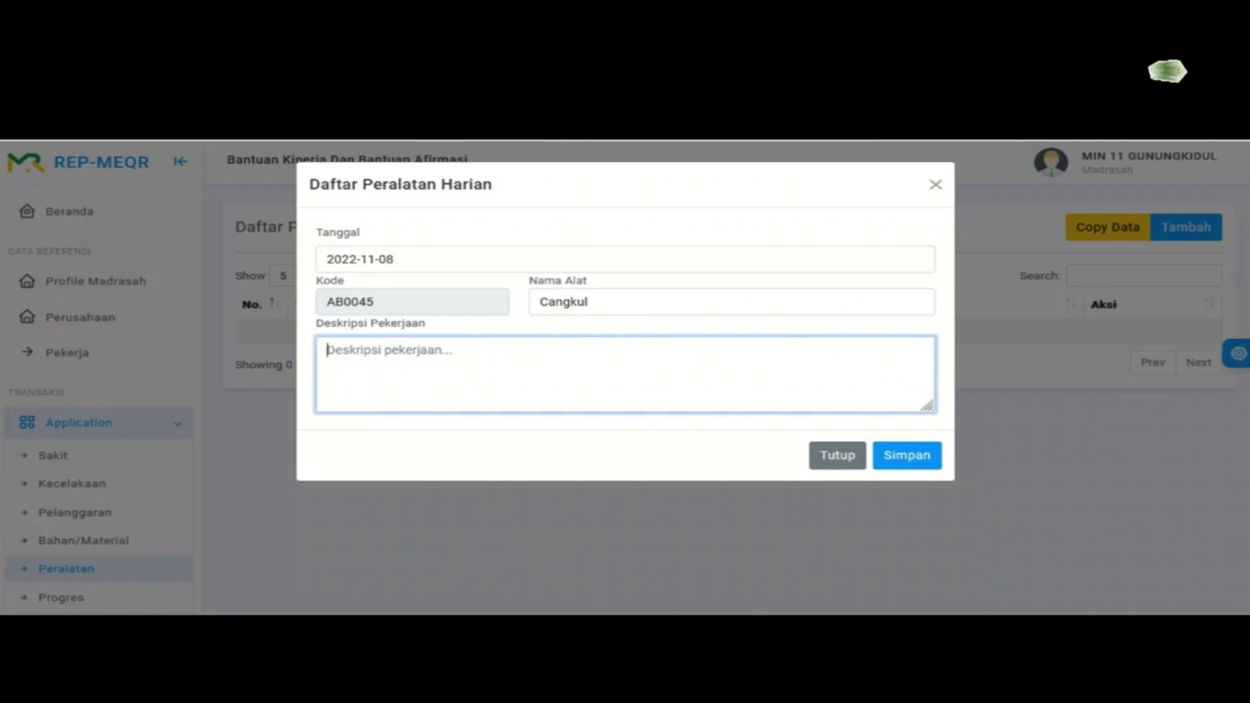
text(untuk m)
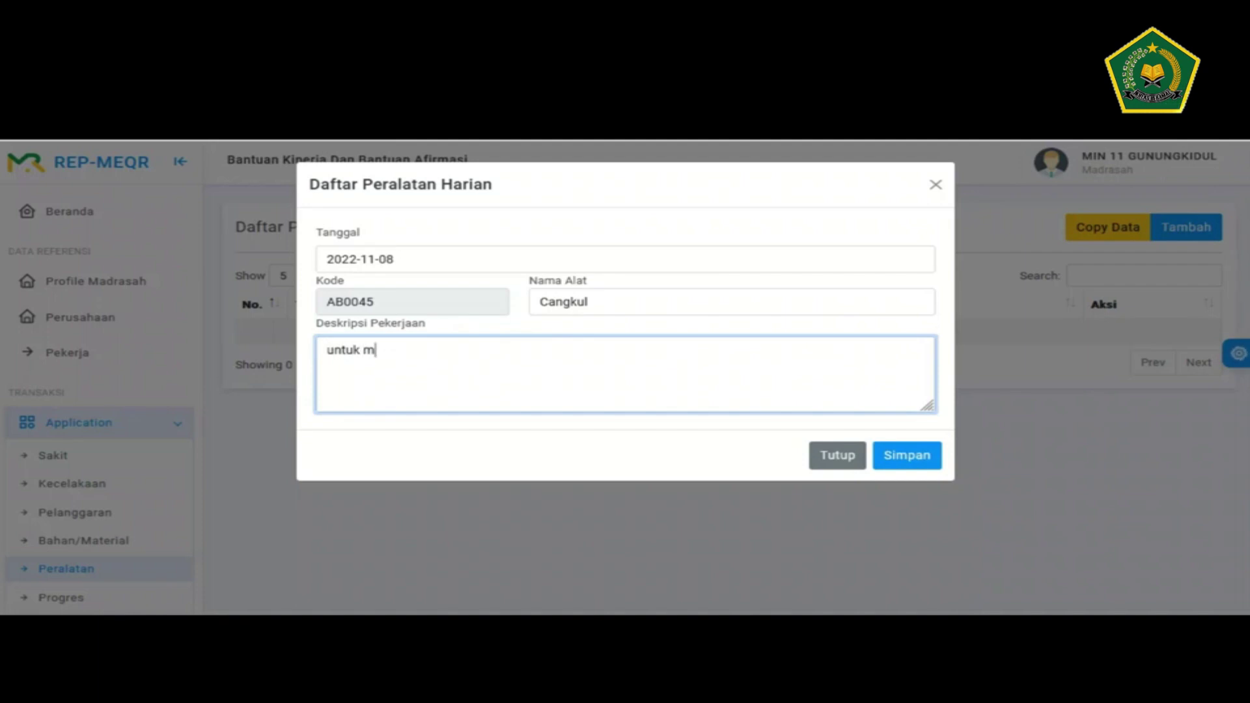
text(nngaduk semen)
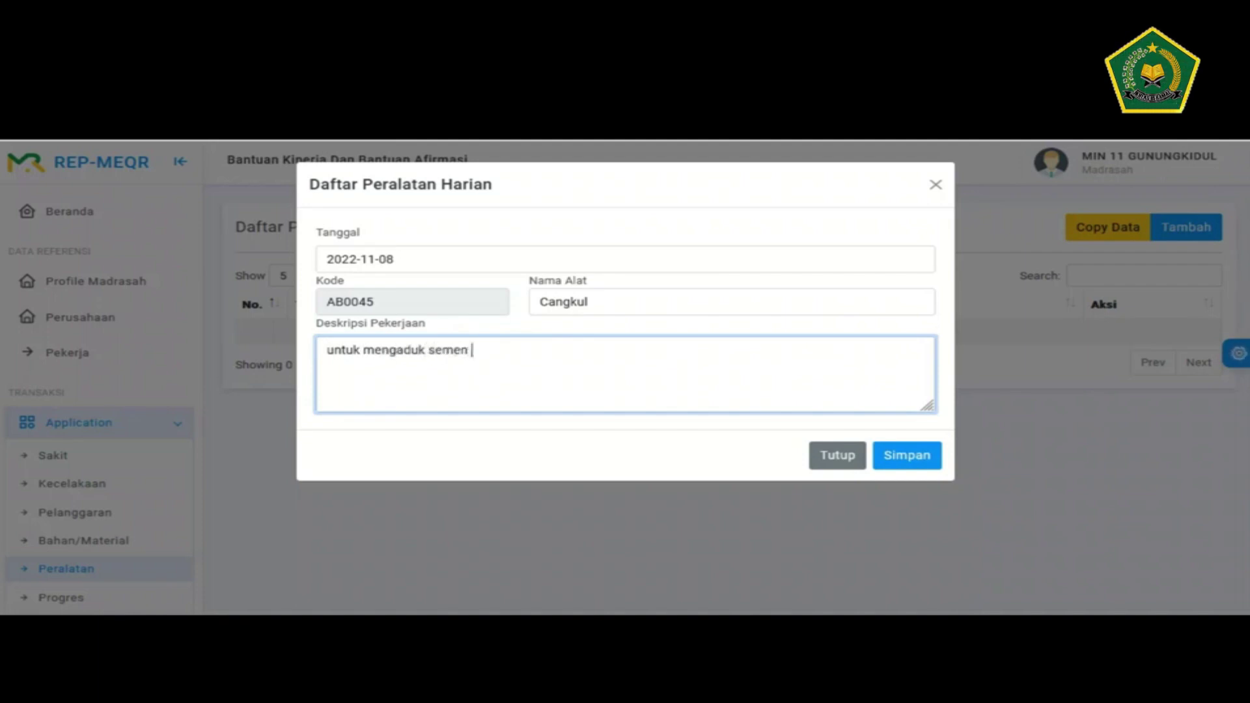
text( pada pekerjaan pl)
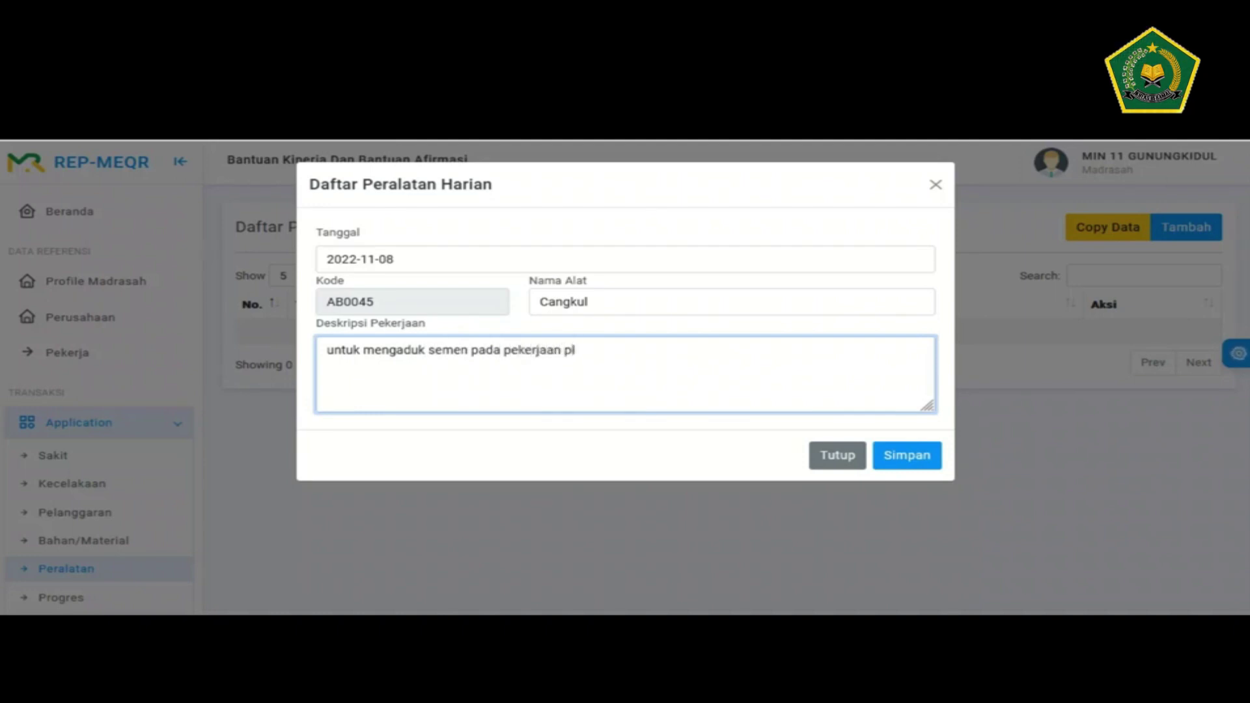
text(ester)
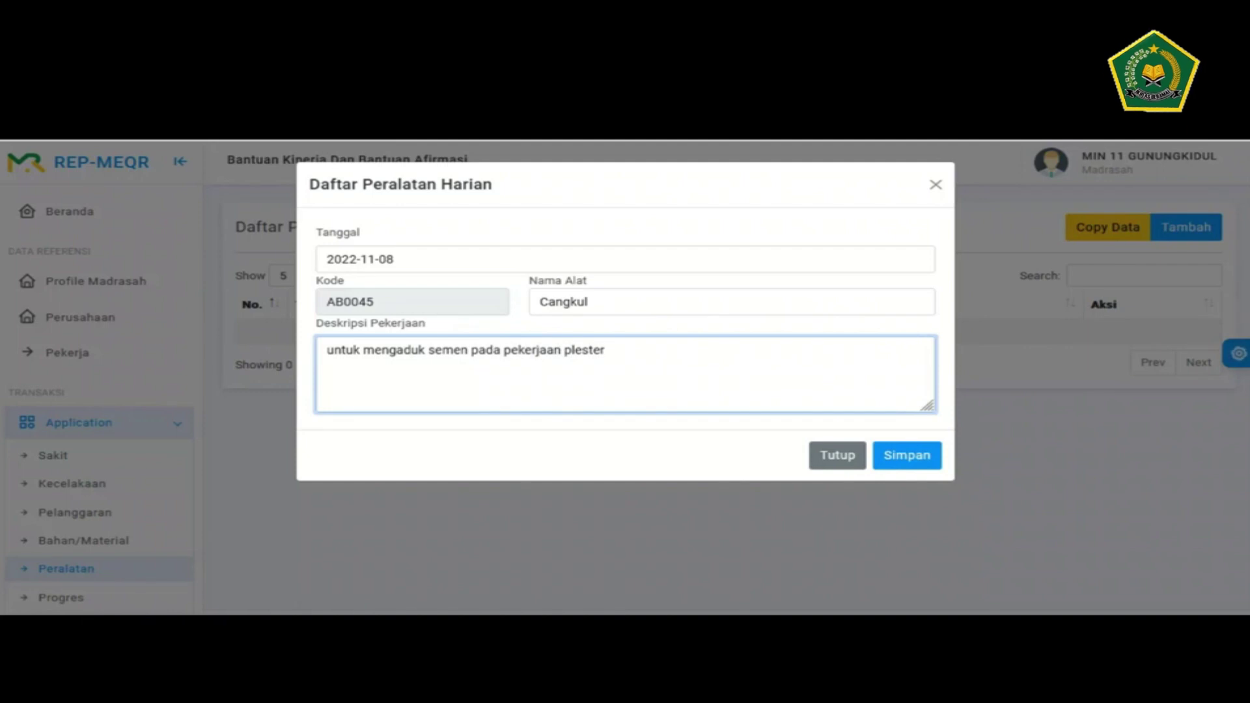
text( dinding)
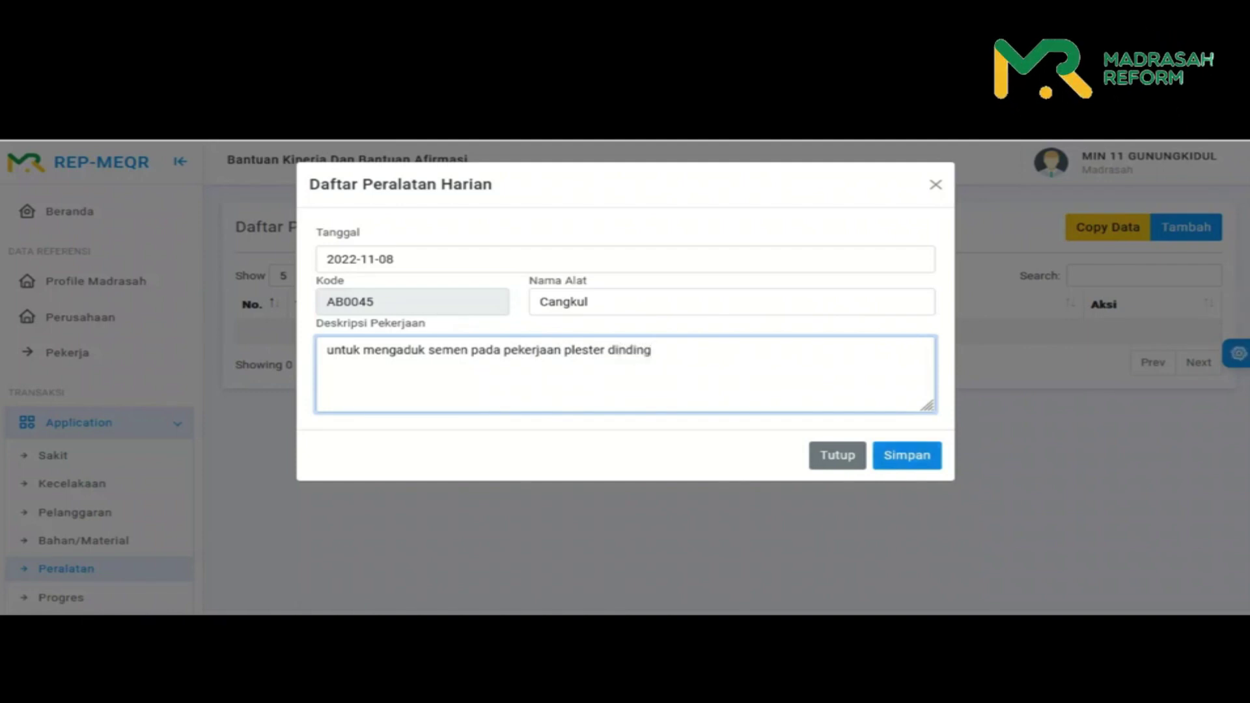
click(906, 455)
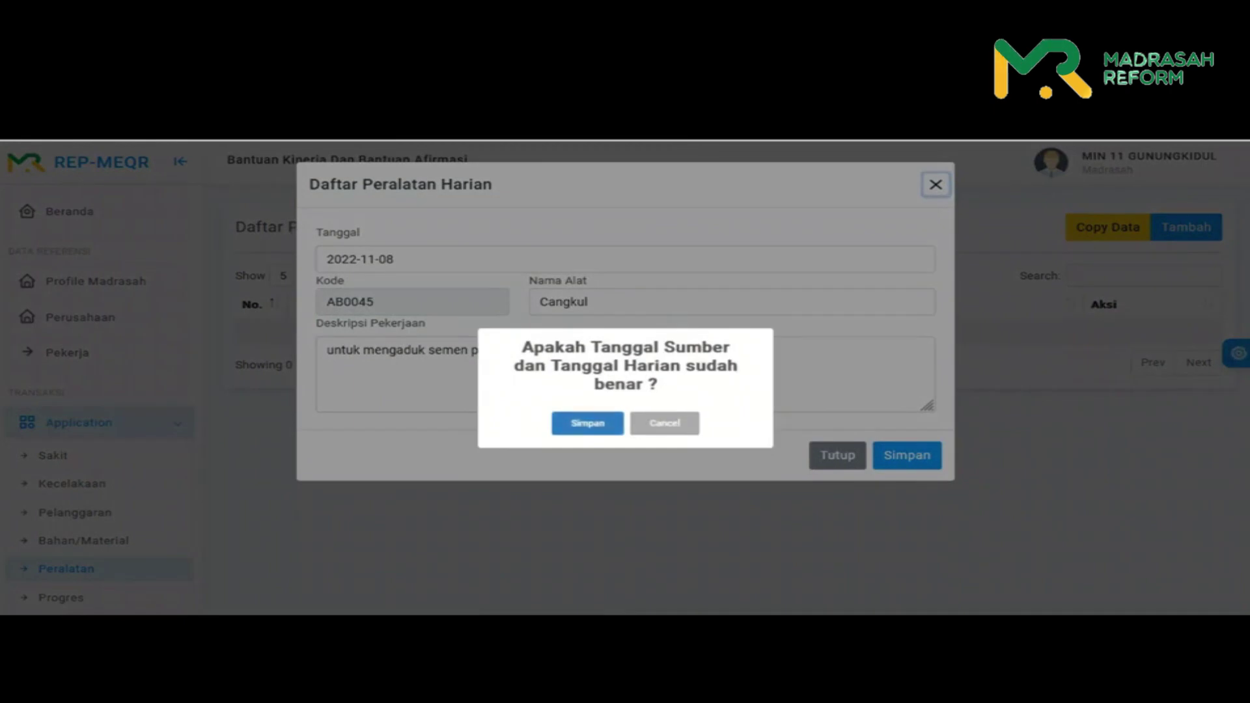
click(587, 423)
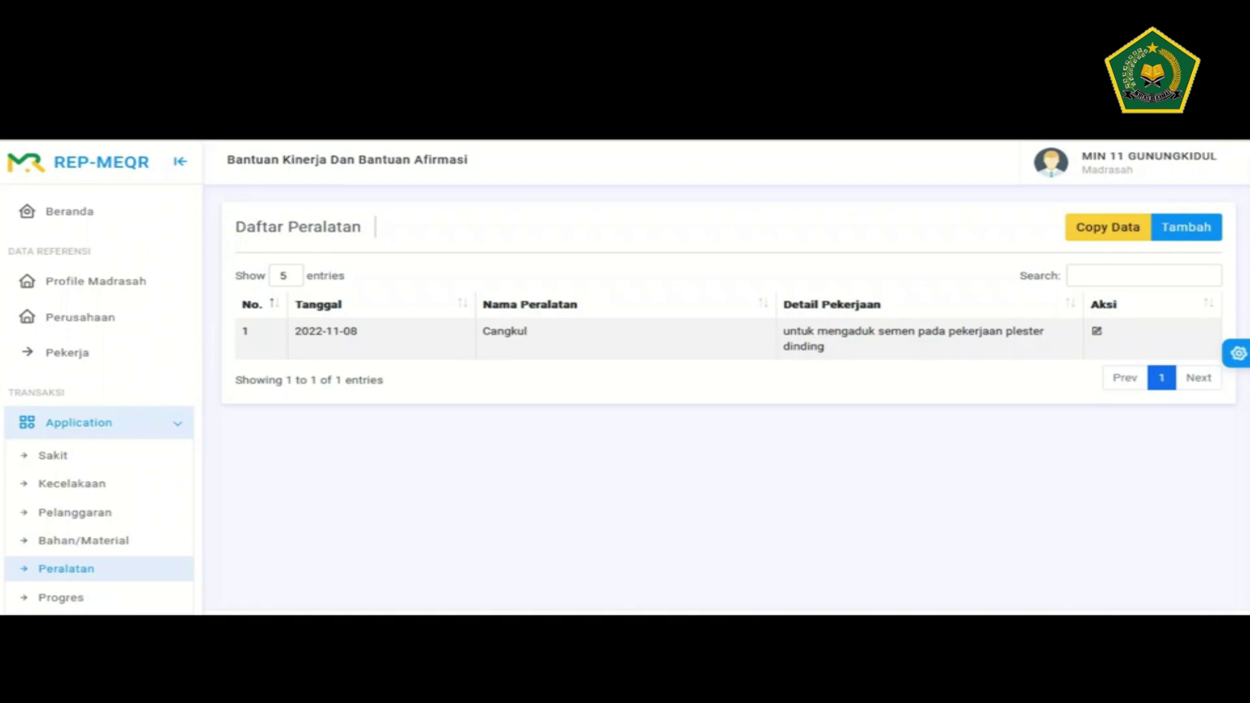
- Copy the daily equipment list from 2022-11-08 to 2022-11-09 and confirm the save
click(1107, 226)
click(670, 266)
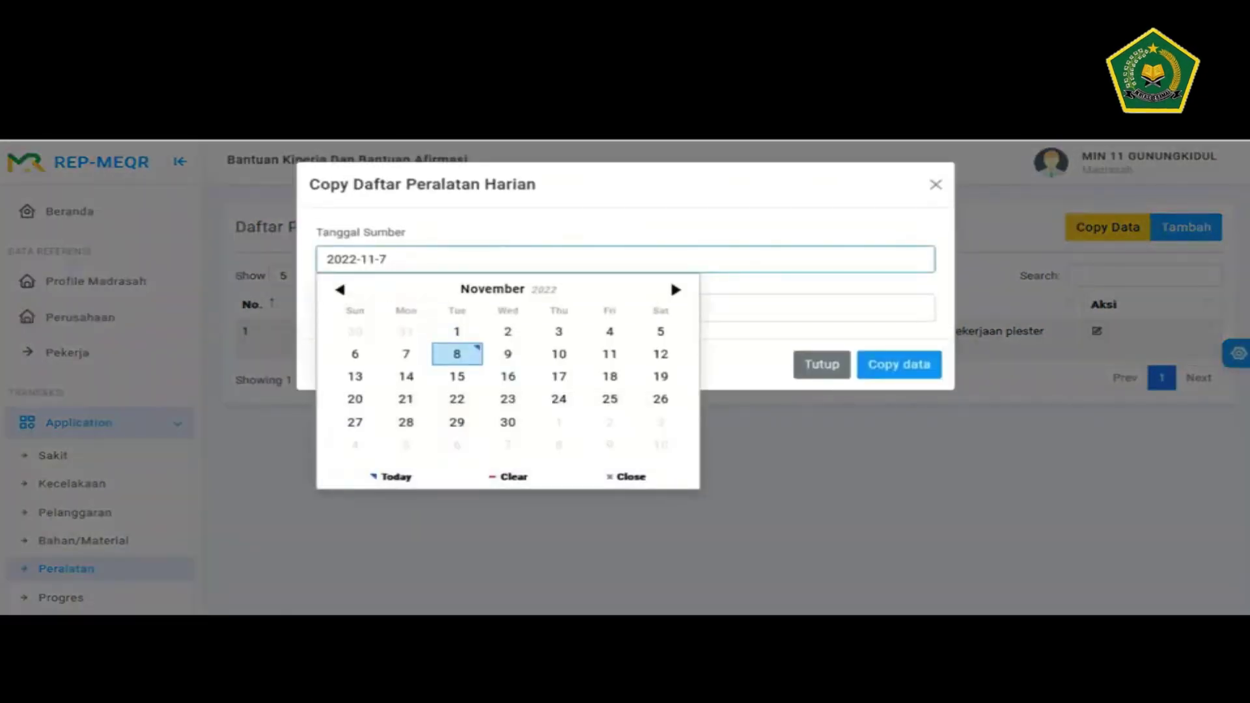
key(Return)
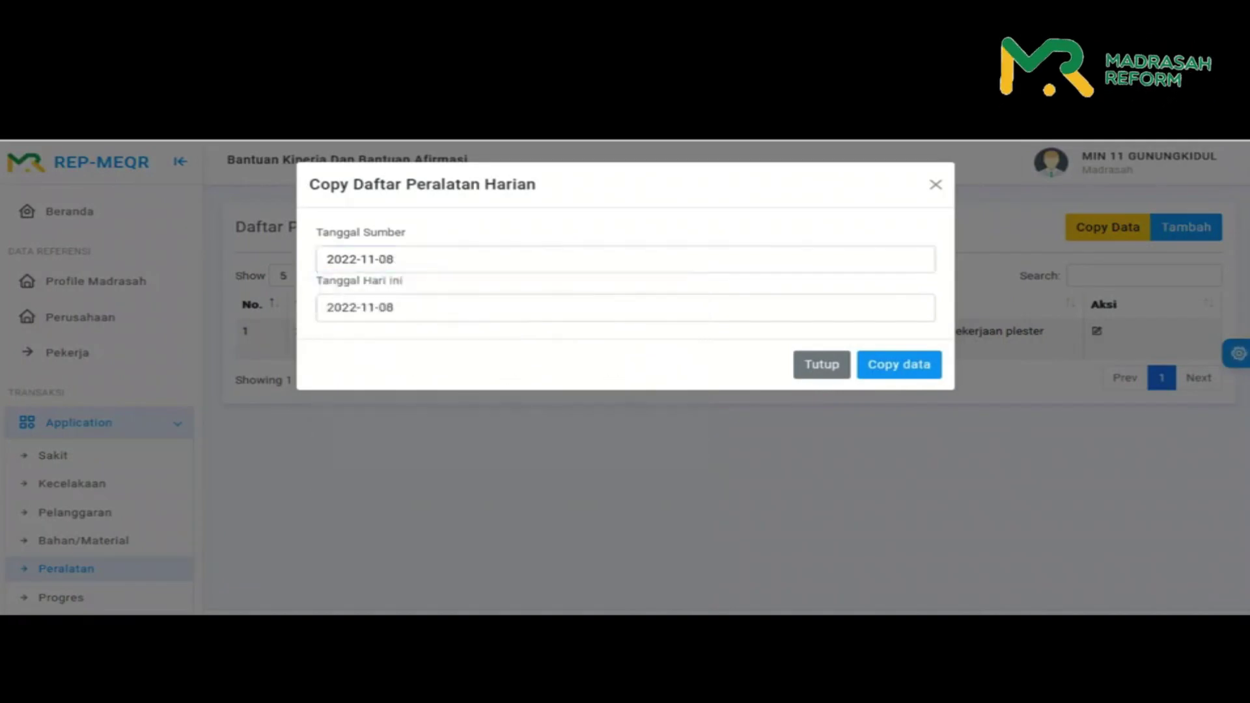
key(Tab)
key(Right)
key(Return)
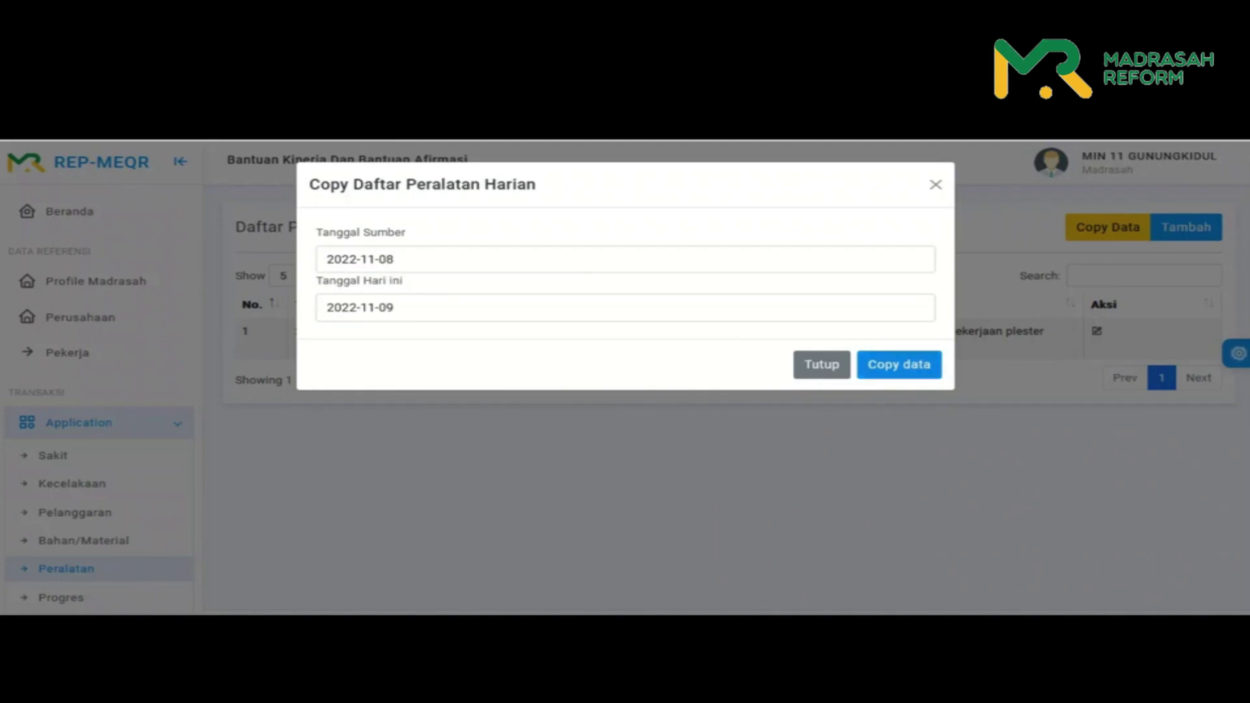
key(Return)
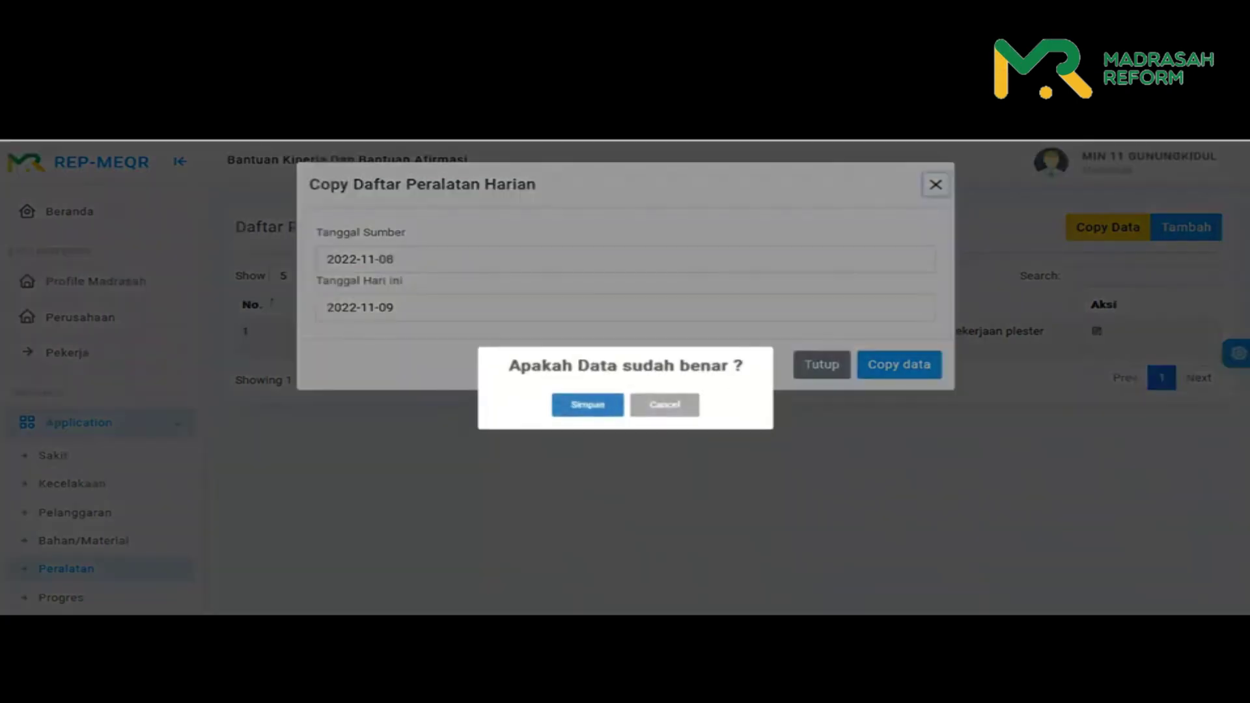
key(Return)
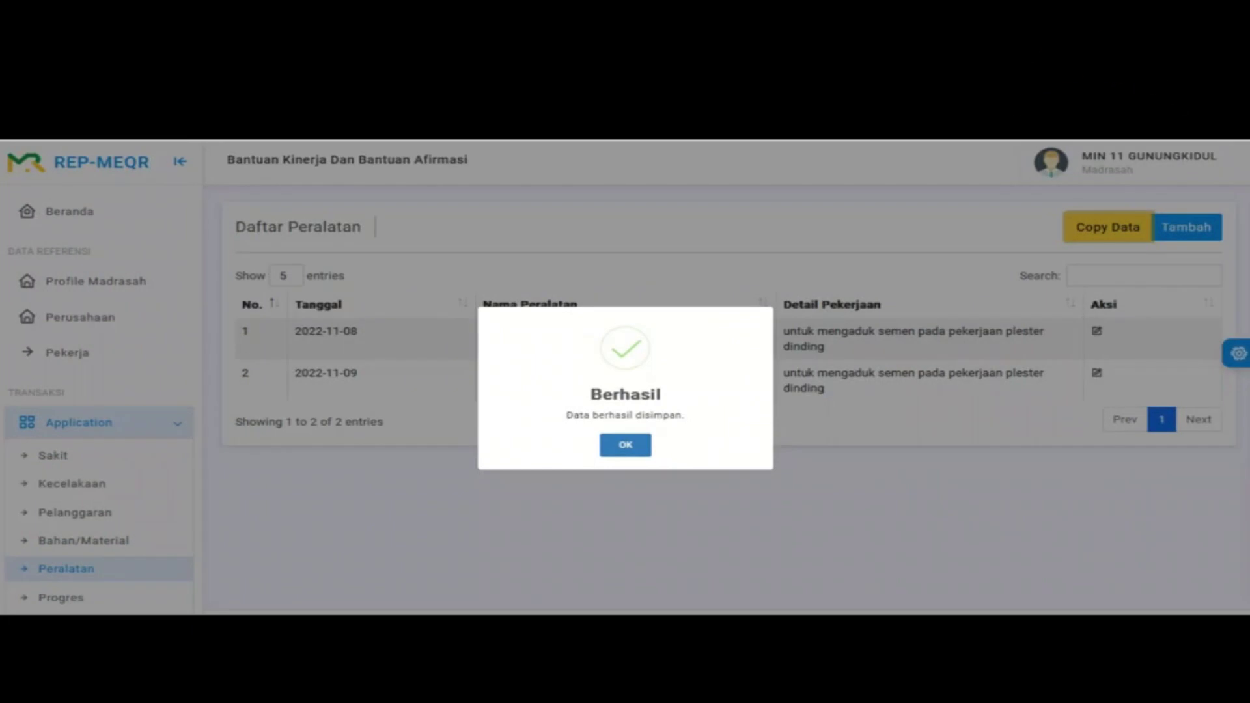
key(Return)
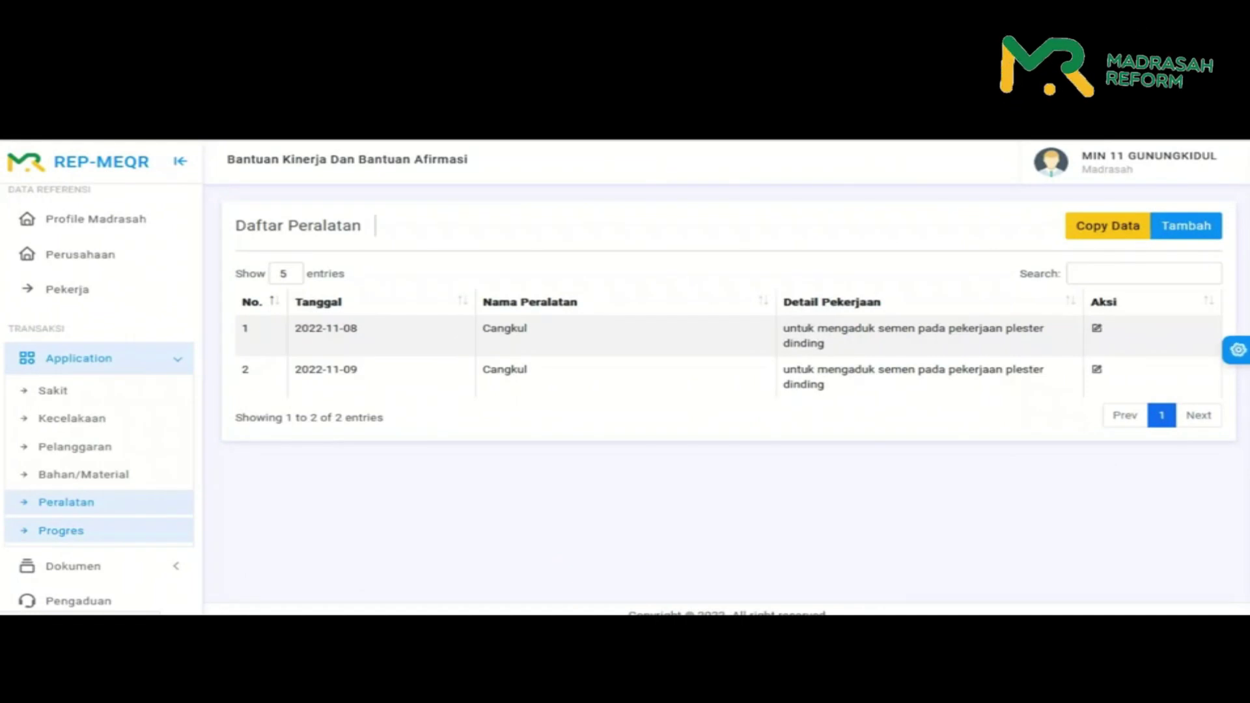
- Go to the Progres page for the library maintenance project
click(60, 530)
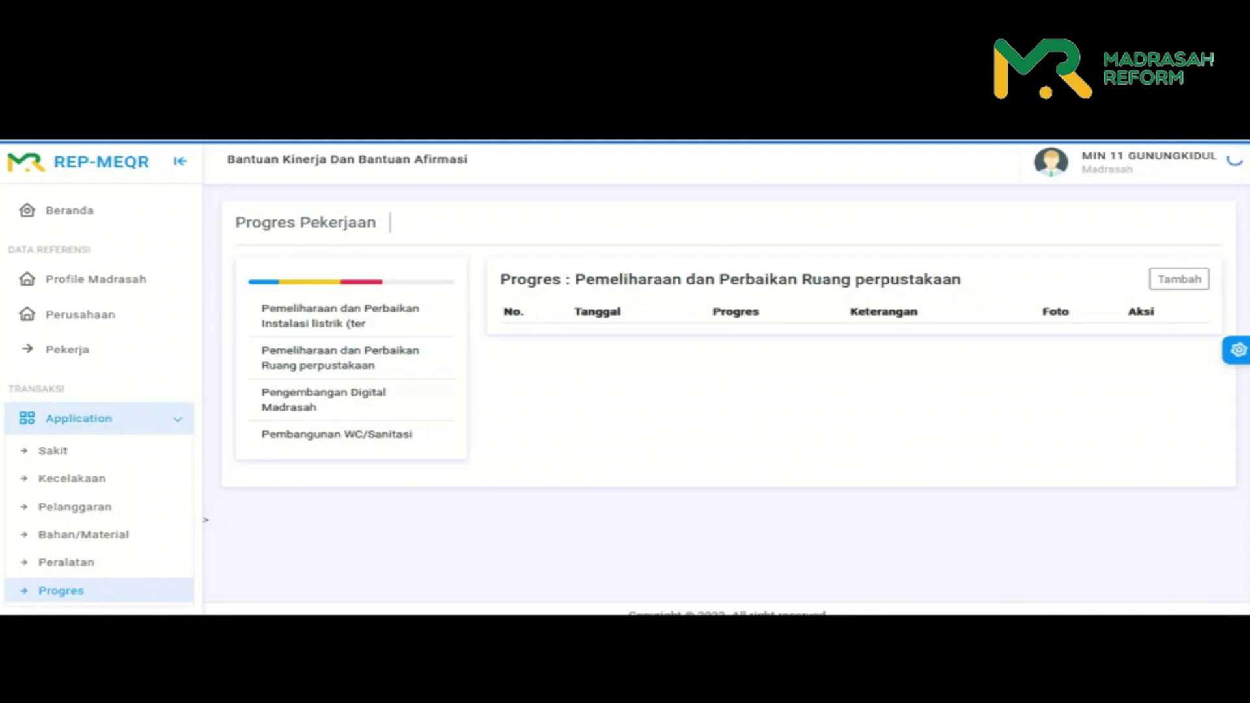
- Add a new progress entry dated 2022-11-08 with Progres 0 %
click(1179, 278)
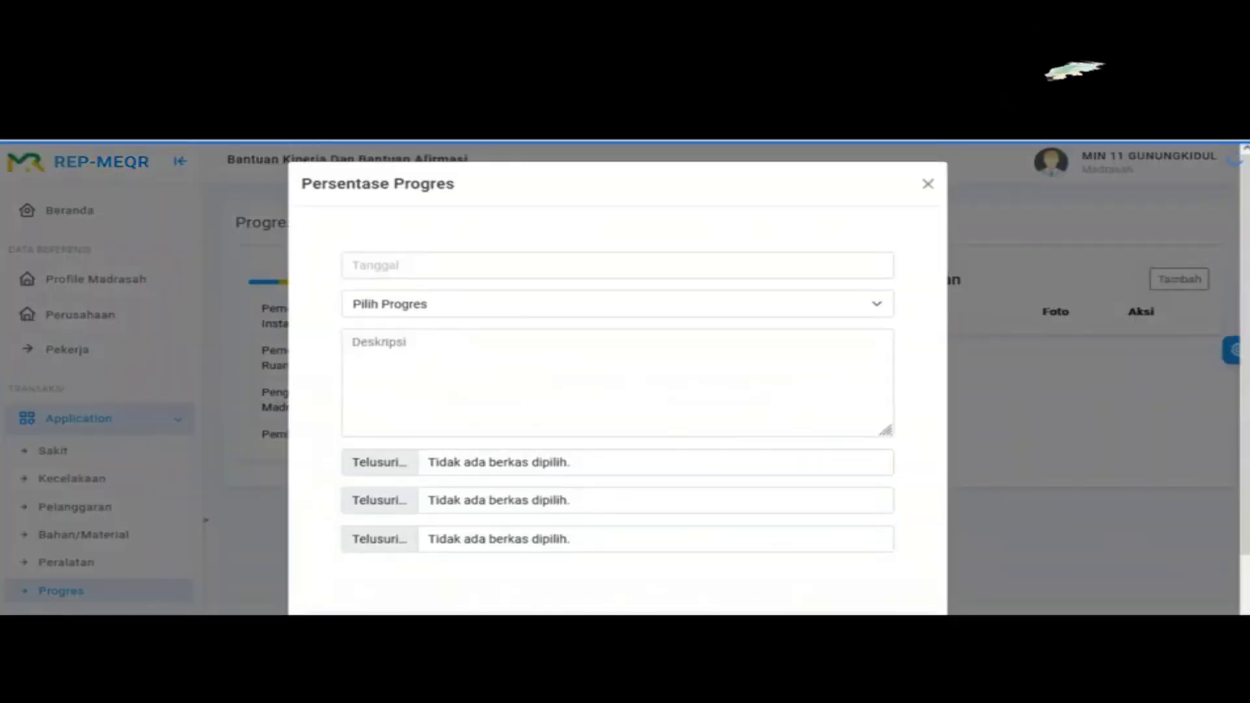
click(456, 265)
click(482, 358)
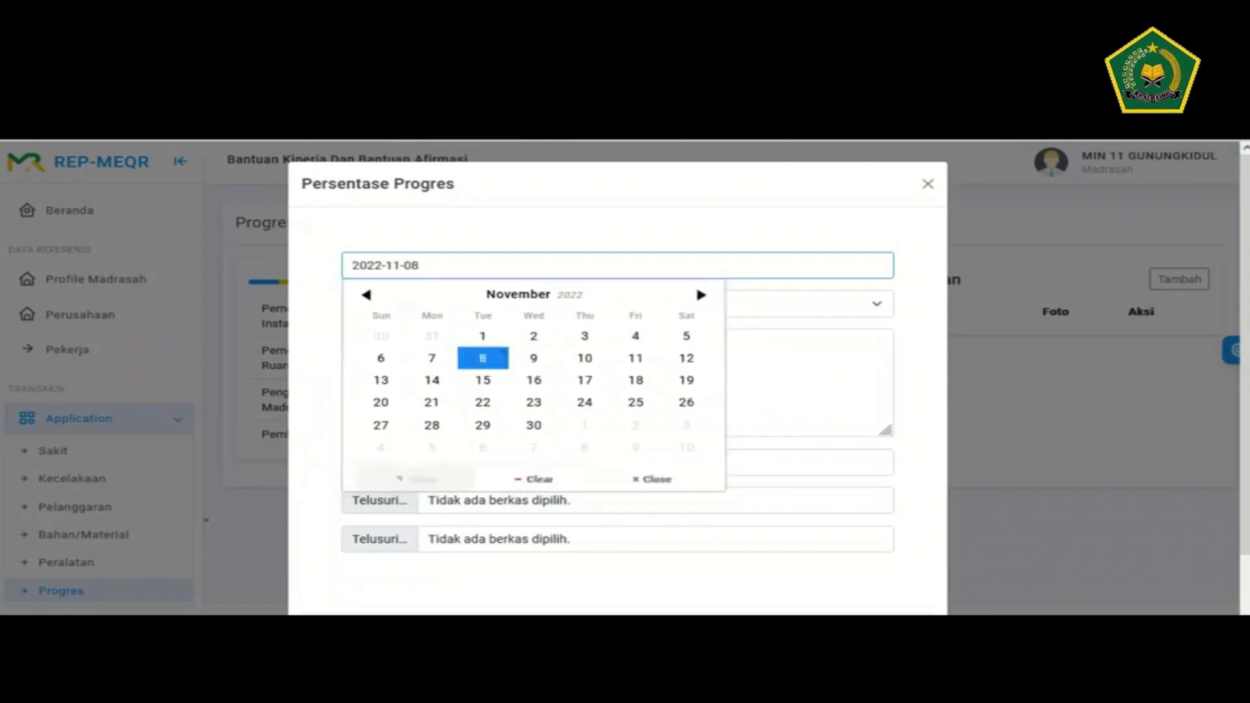
click(616, 303)
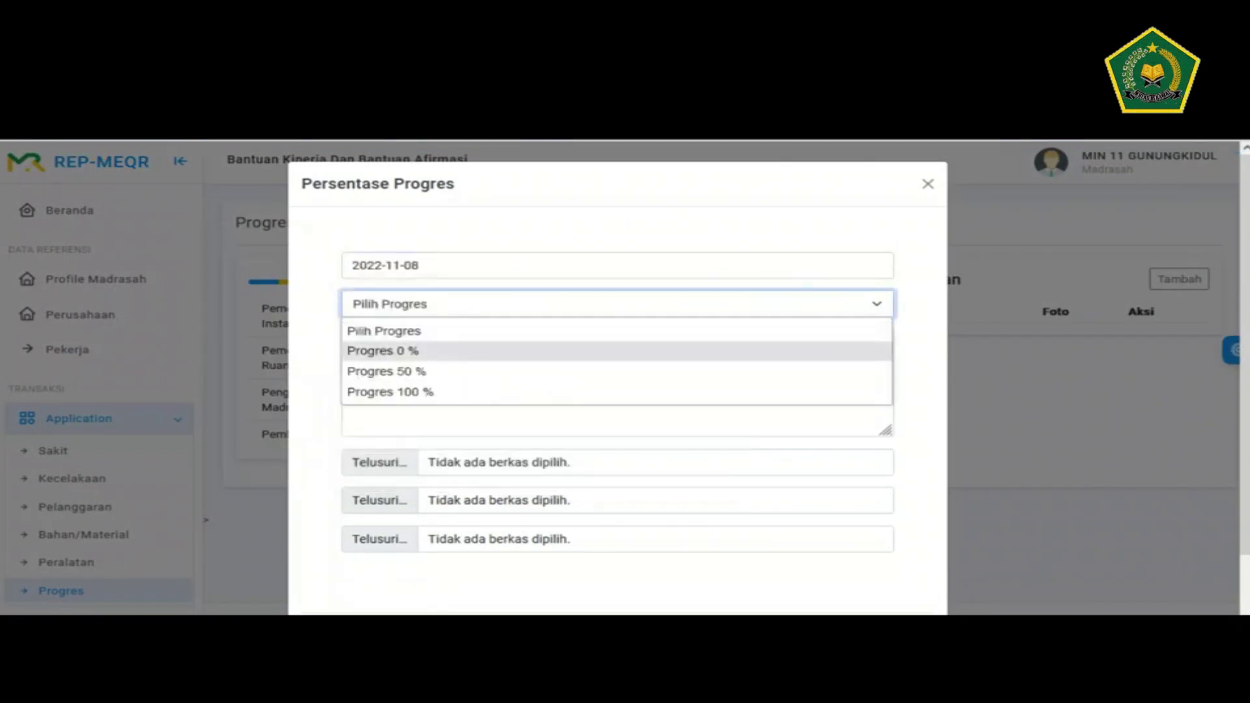
click(383, 350)
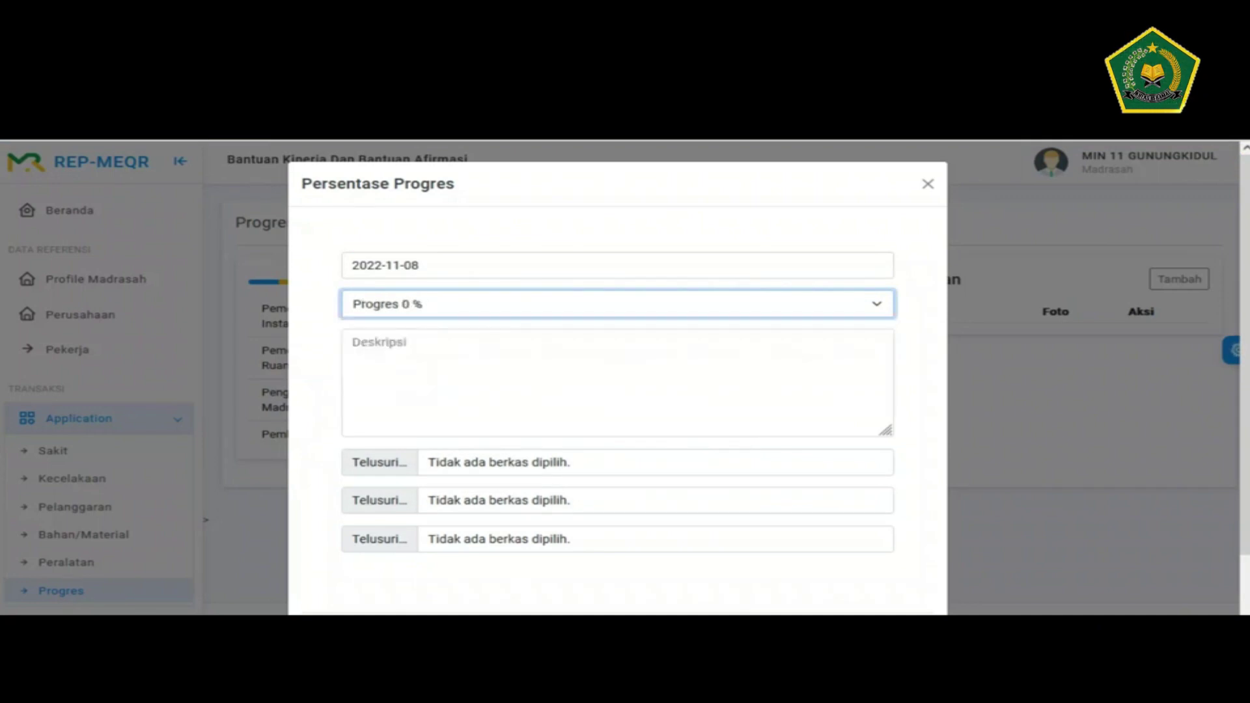
- Describe it as 'kondisi saat sebelum pekerjaan dimulai' and bring up the first photo's file chooser
click(364, 345)
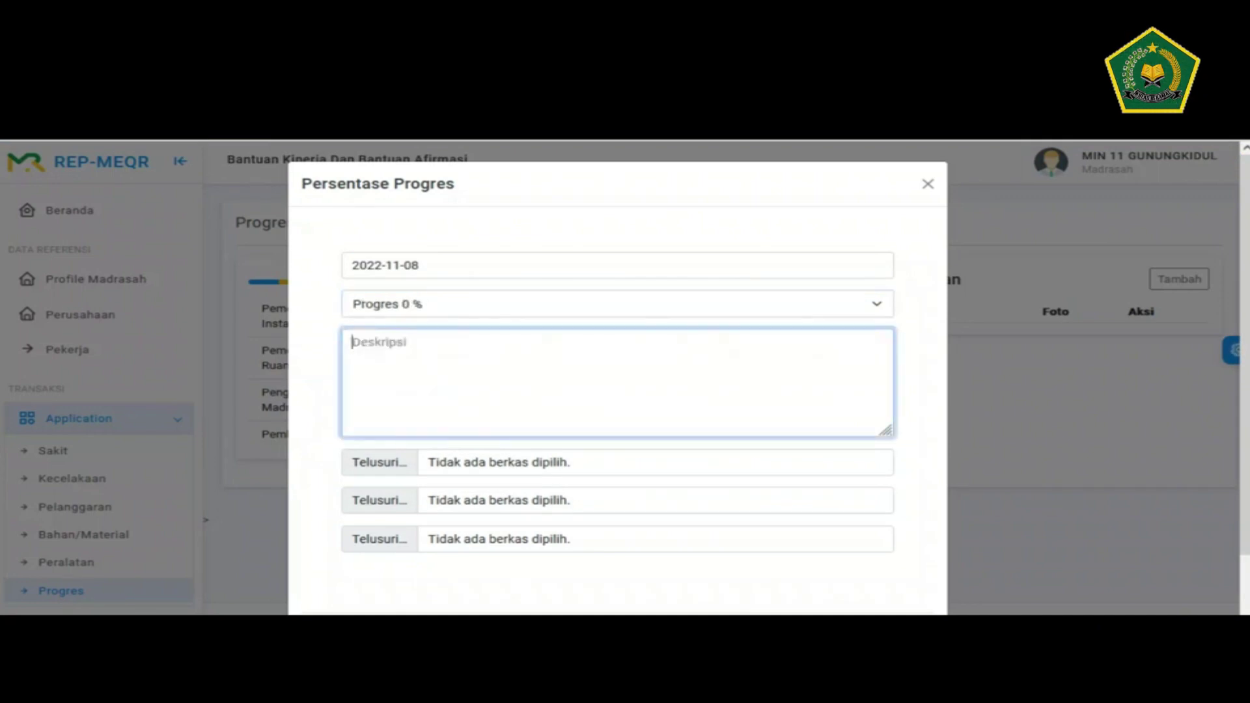
text(dindi)
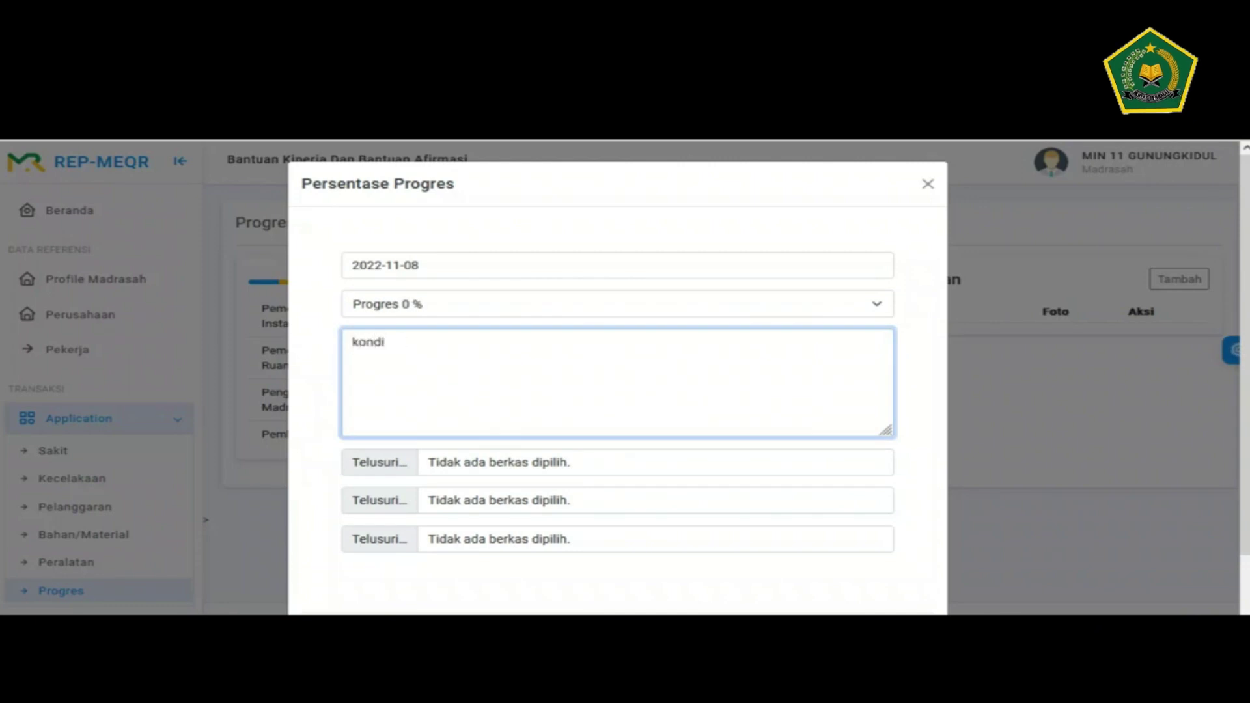
text(si saat sebelum pekerjaan d)
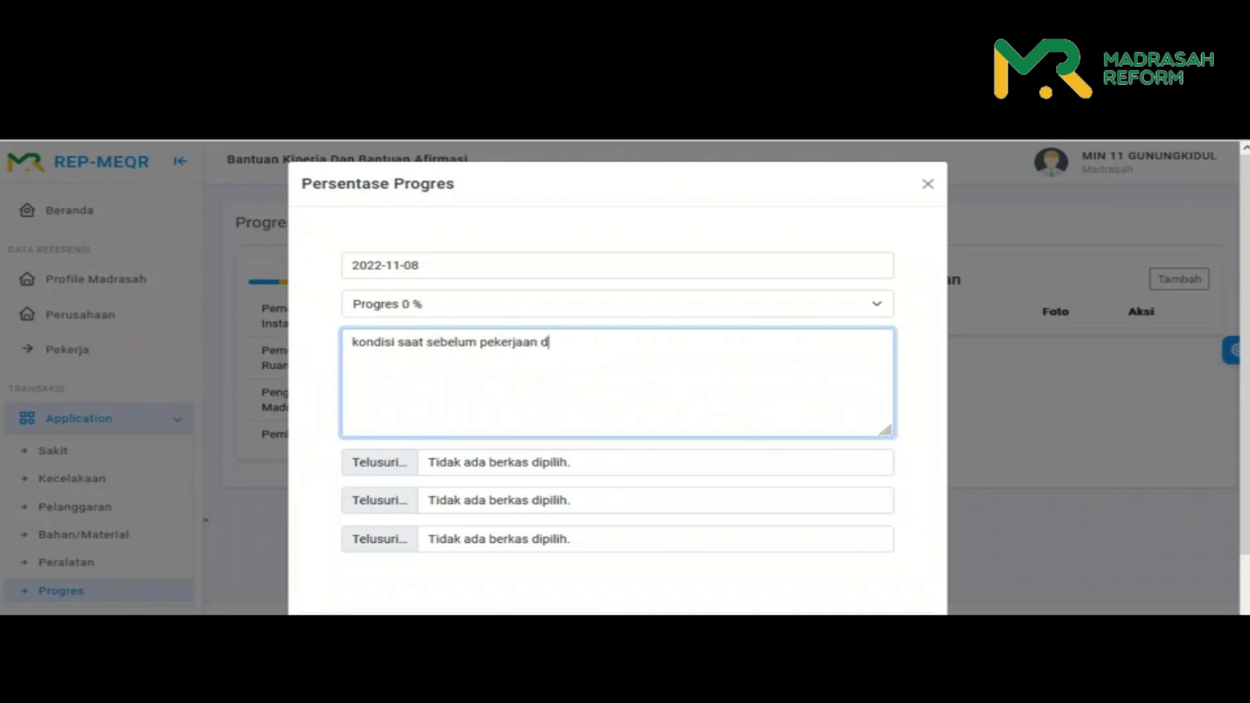
text(ulai)
scroll(617, 377, down, 1)
key(Tab)
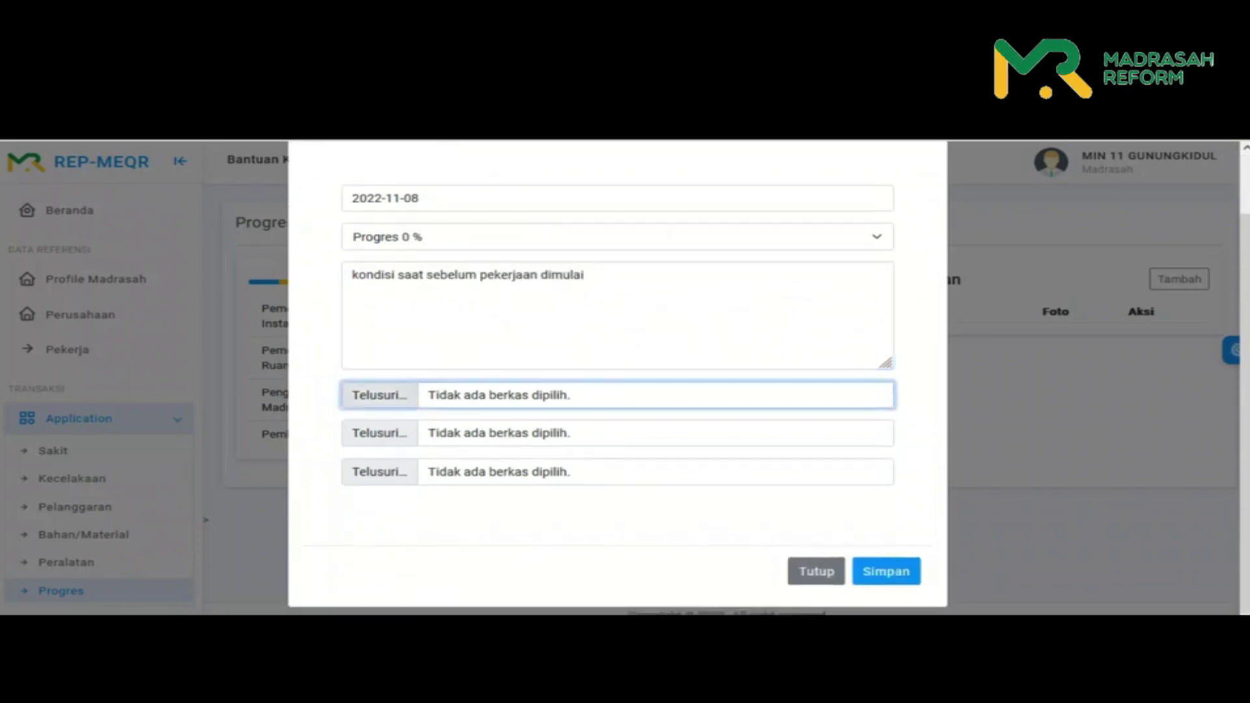
key(space)
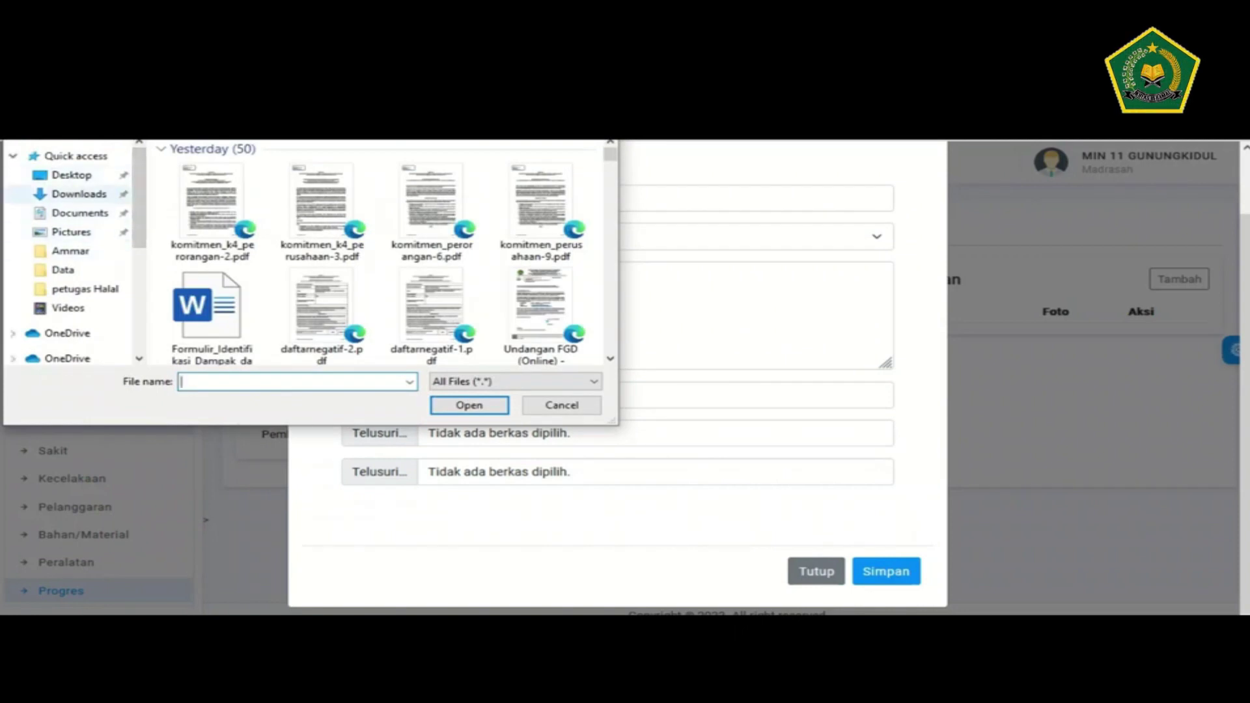
- Choose joshua-sortino-XMcoTHgNcQA-unsplash.jpg from the Pictures folder for the first photo slot
click(71, 231)
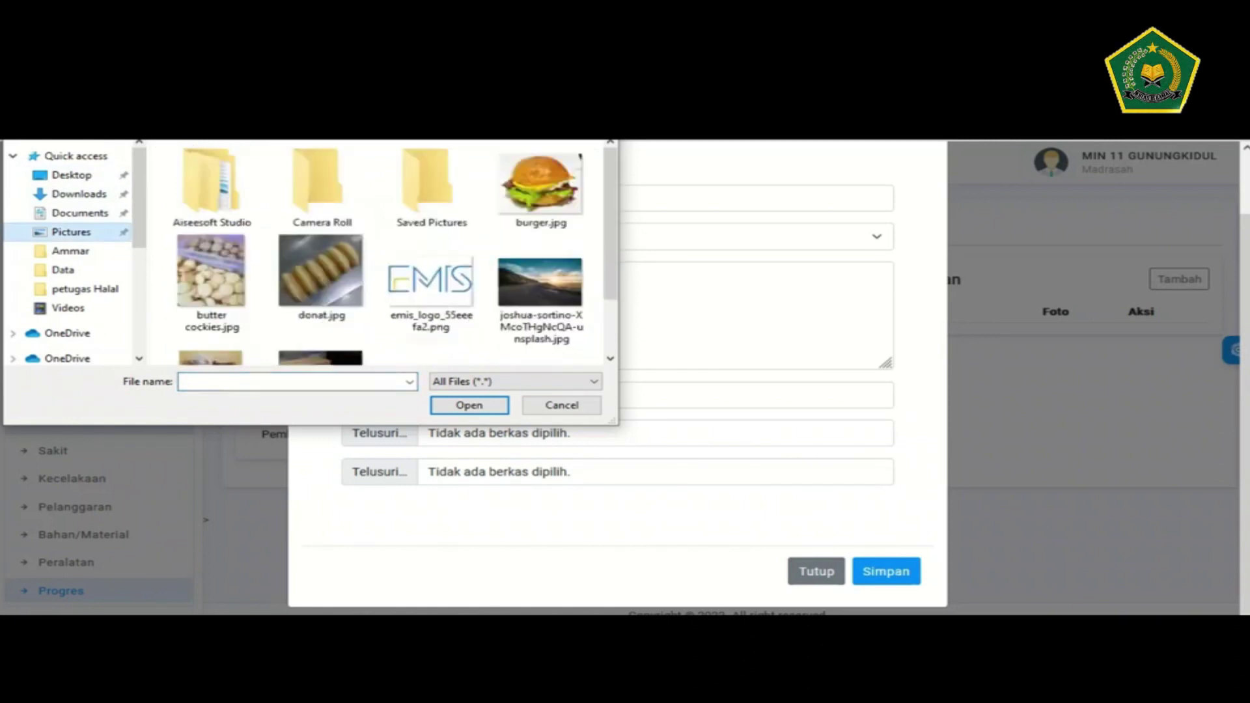
scroll(378, 254, down, 1)
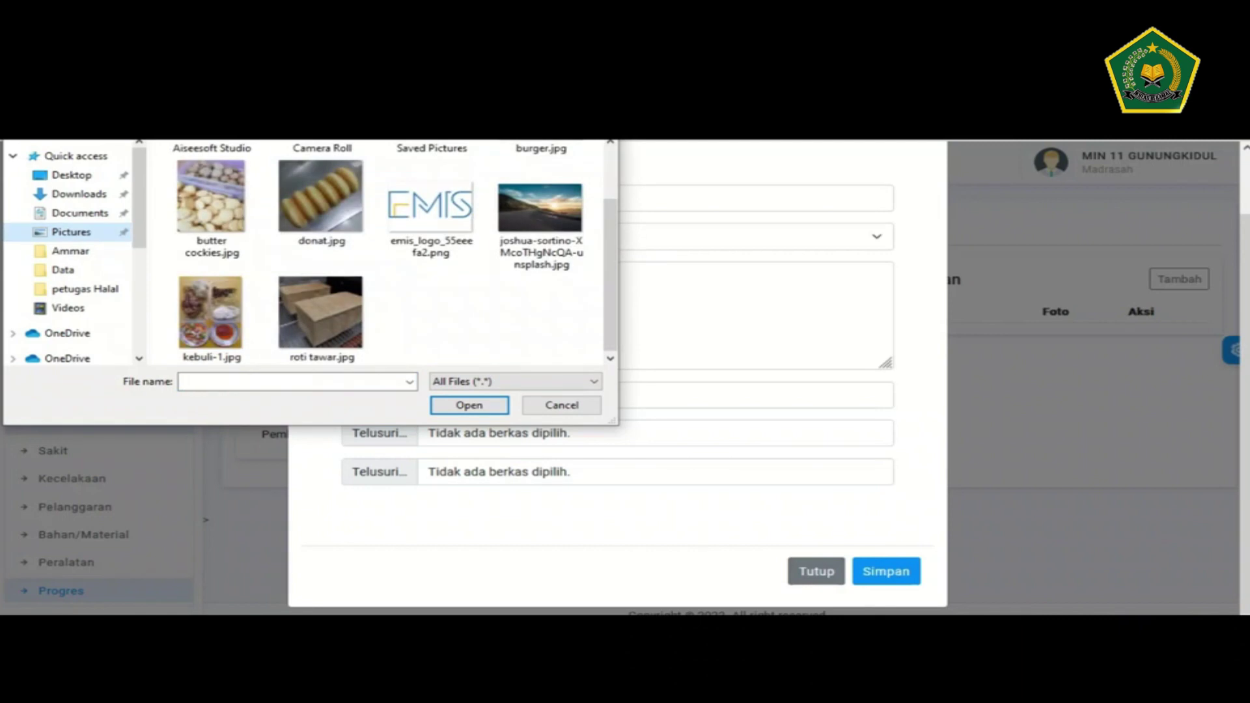
click(540, 215)
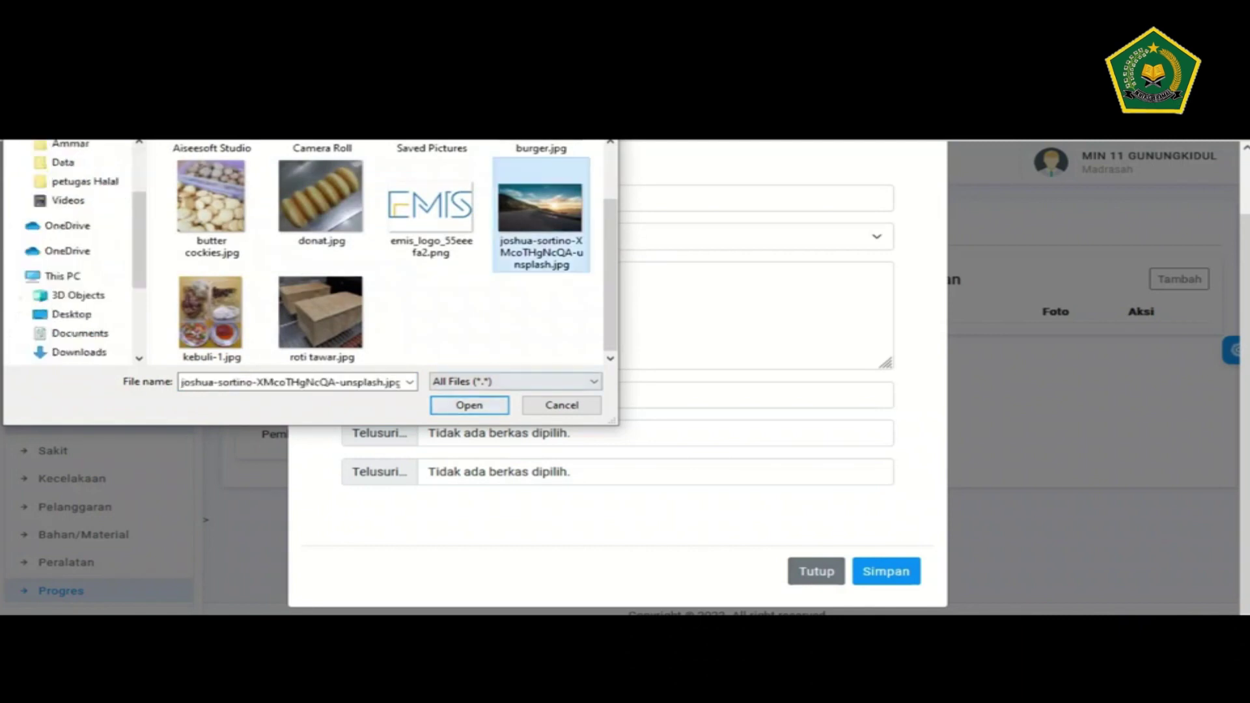
key(Return)
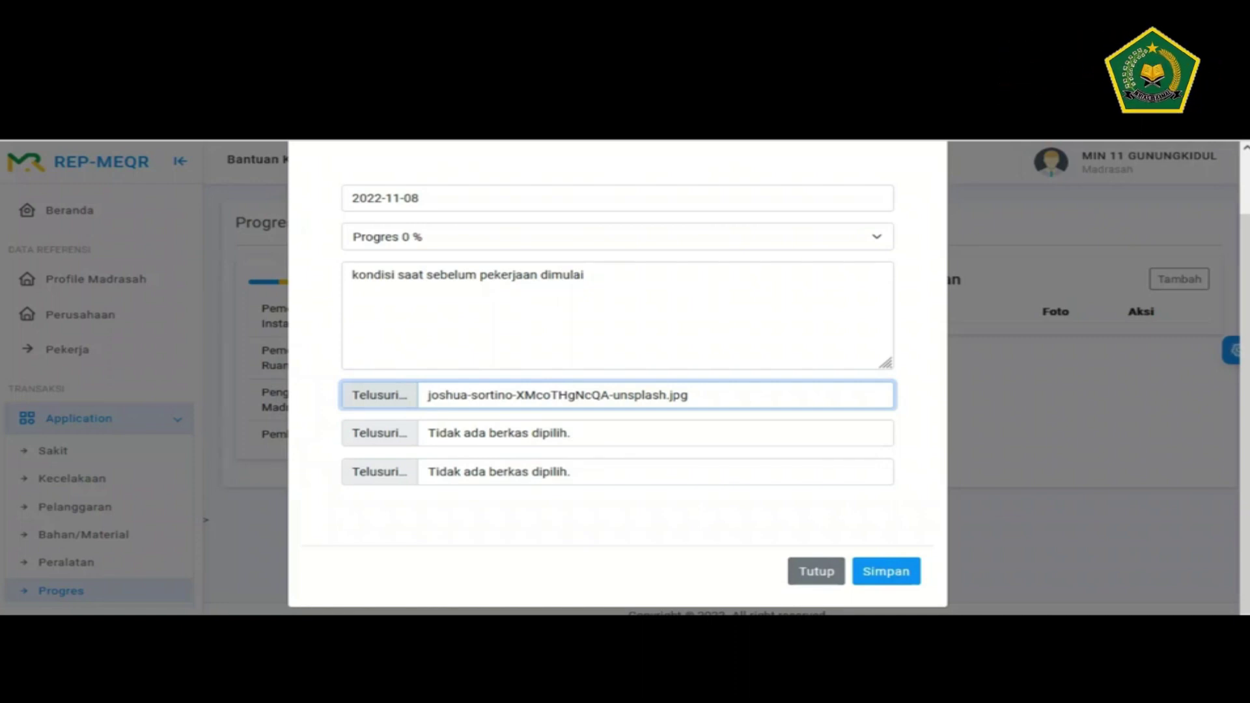
- Save the 2022-11-08 0 % progress entry, then switch projects and back to refresh the table
key(Return)
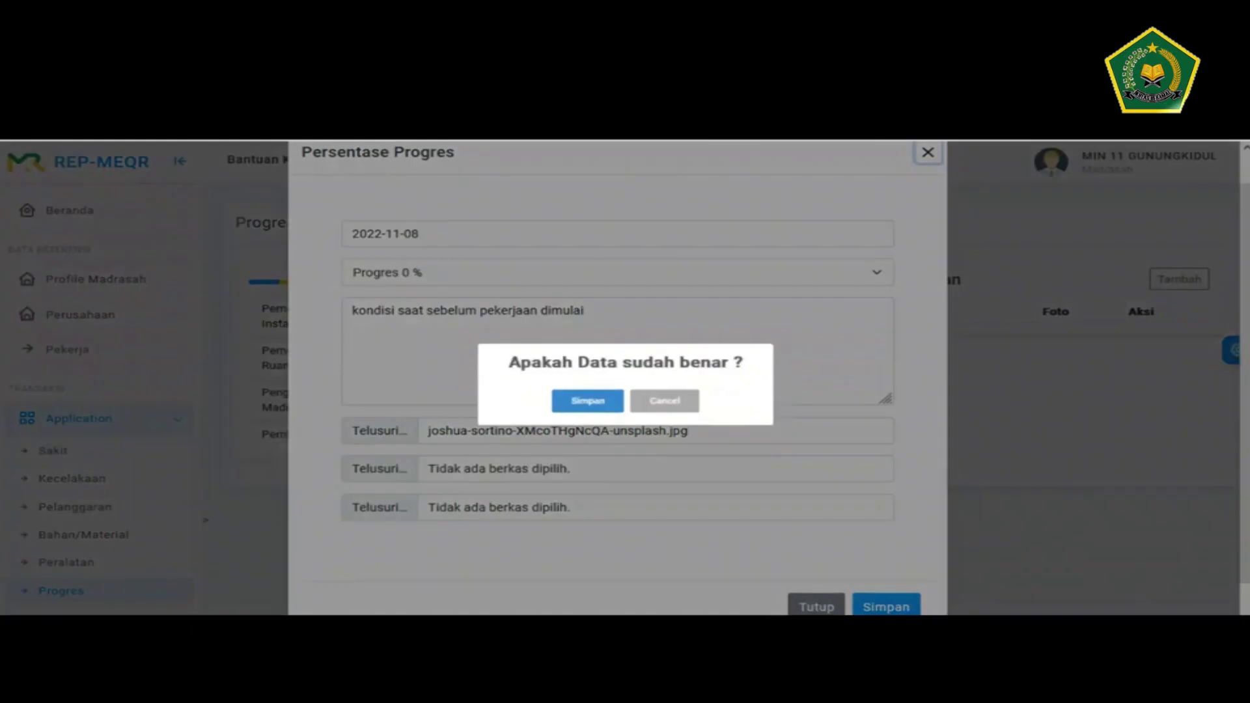
key(Return)
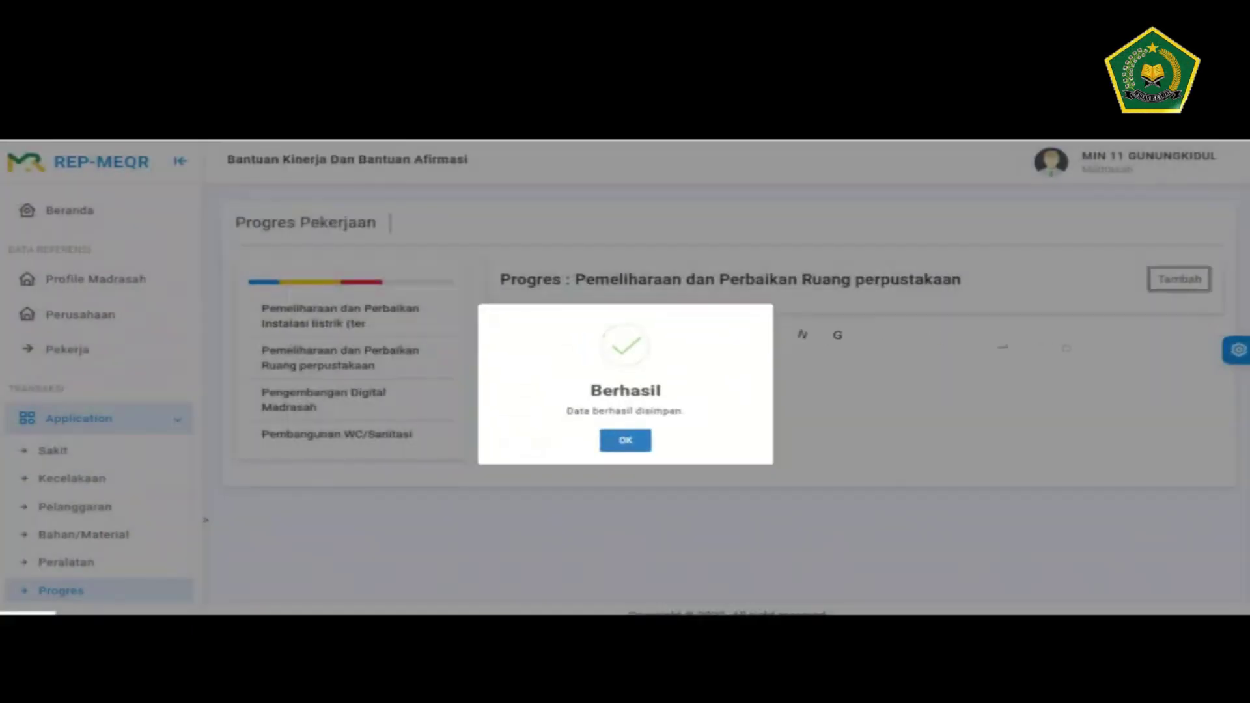
key(Return)
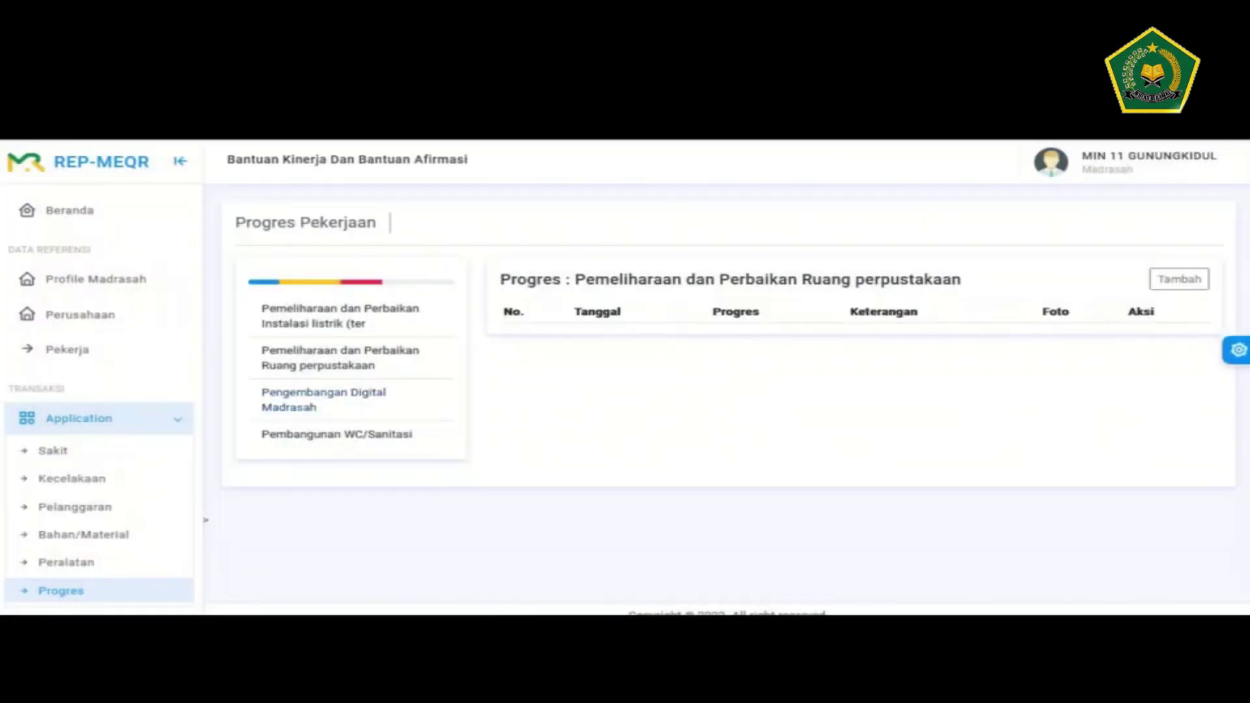
click(323, 399)
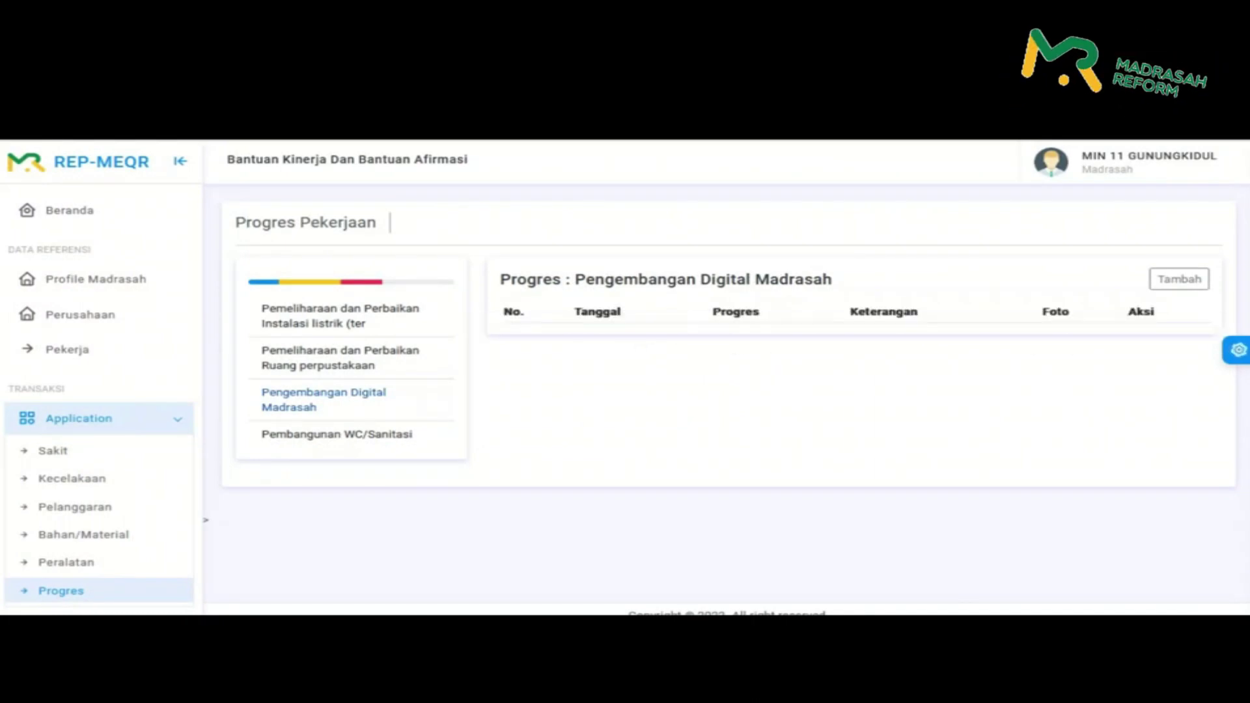
click(319, 357)
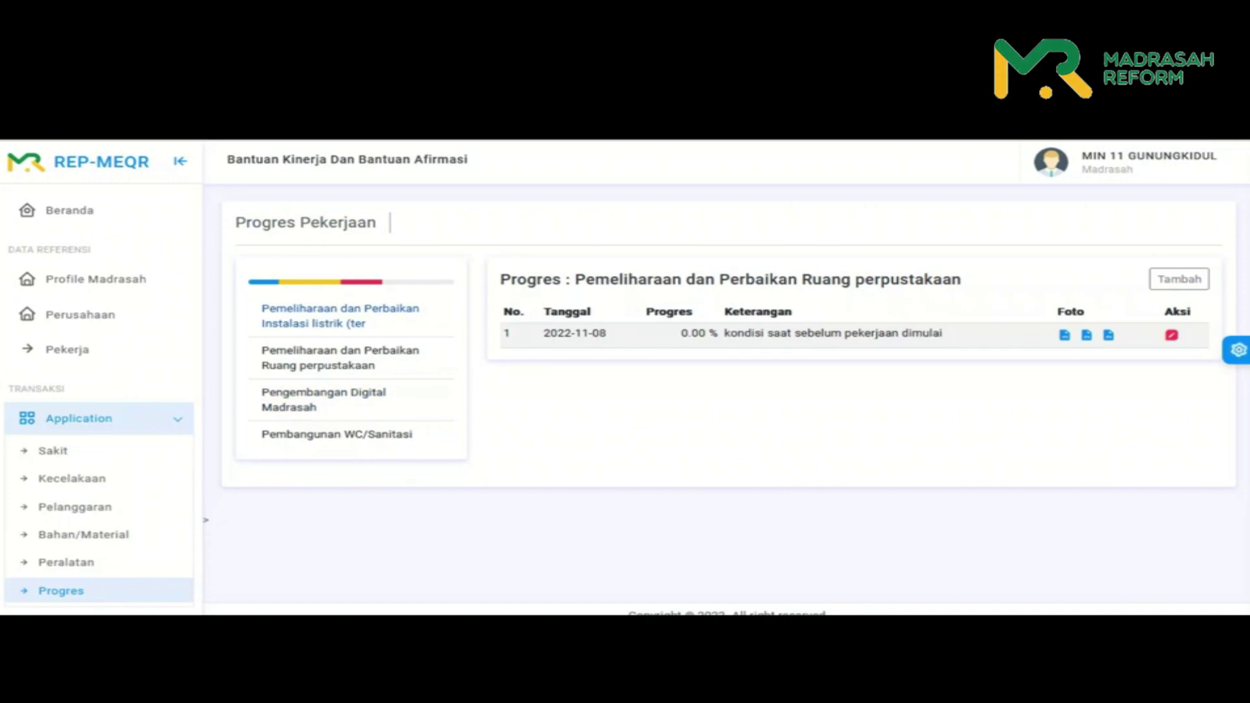
- Switch the sidebar from transaction pages to Dokumen > Dokumen to list the Kode Etik document
scroll(101, 423, down, 1)
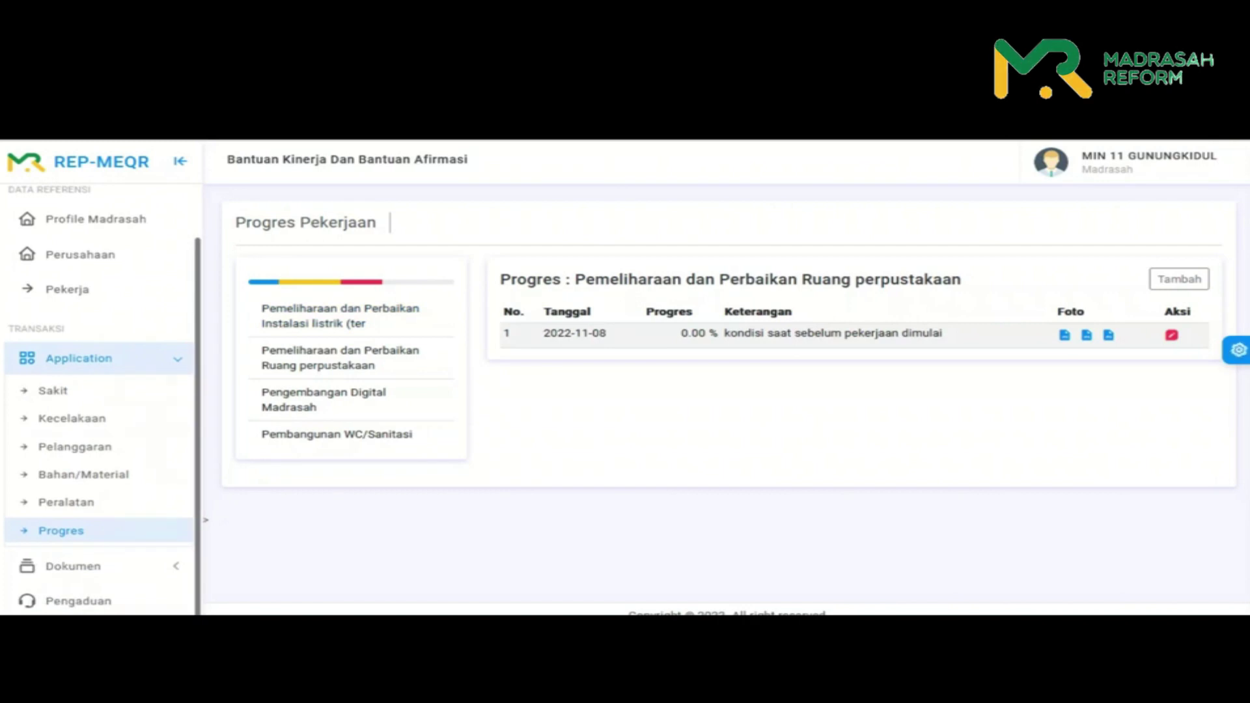
scroll(71, 478, up, 1)
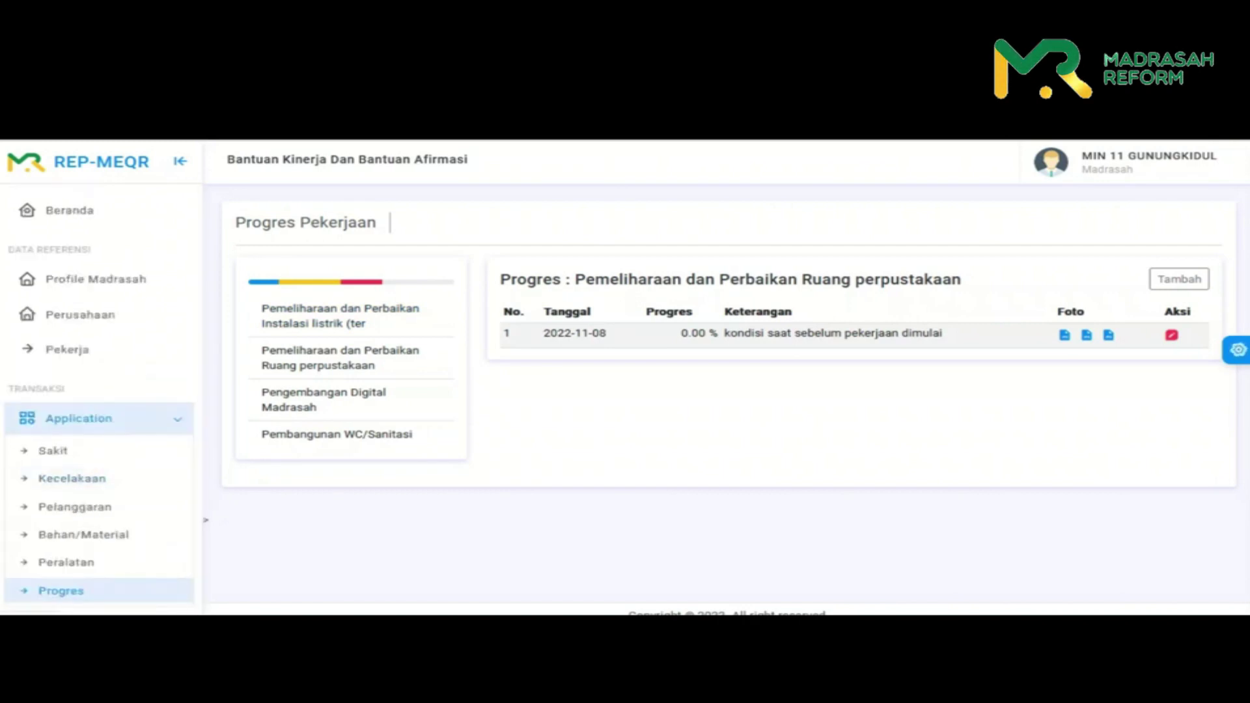
click(98, 417)
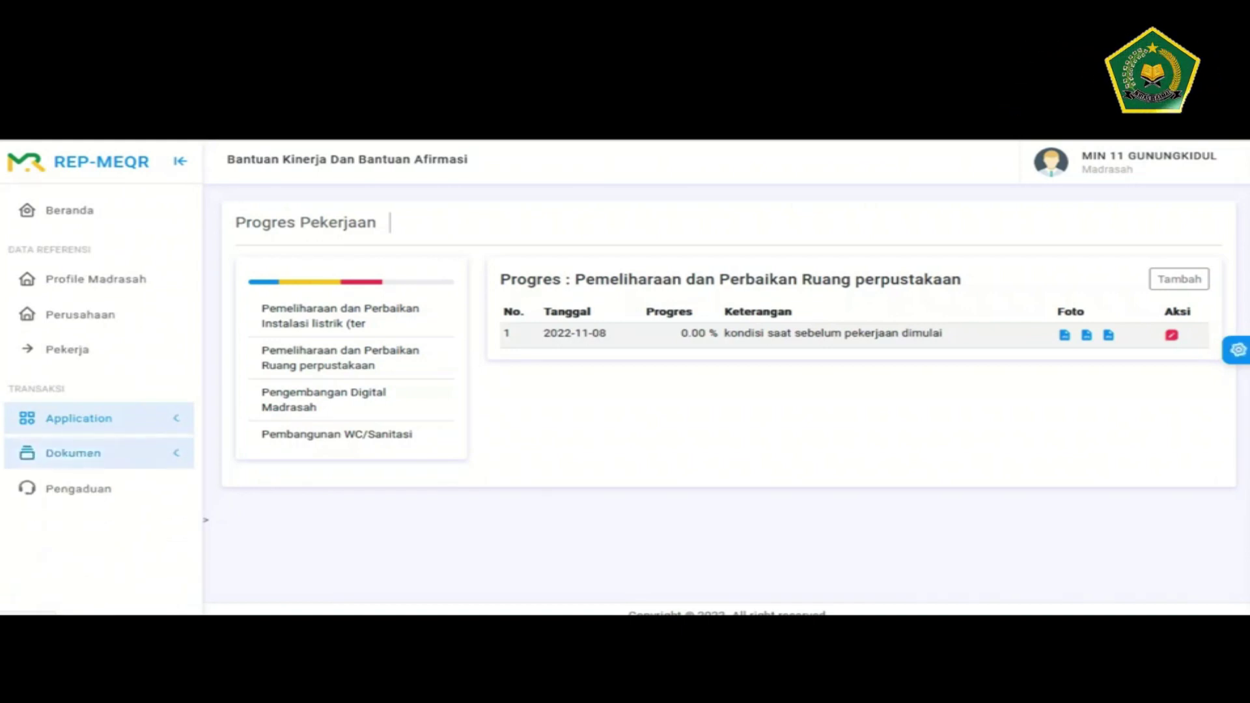
click(97, 453)
click(65, 484)
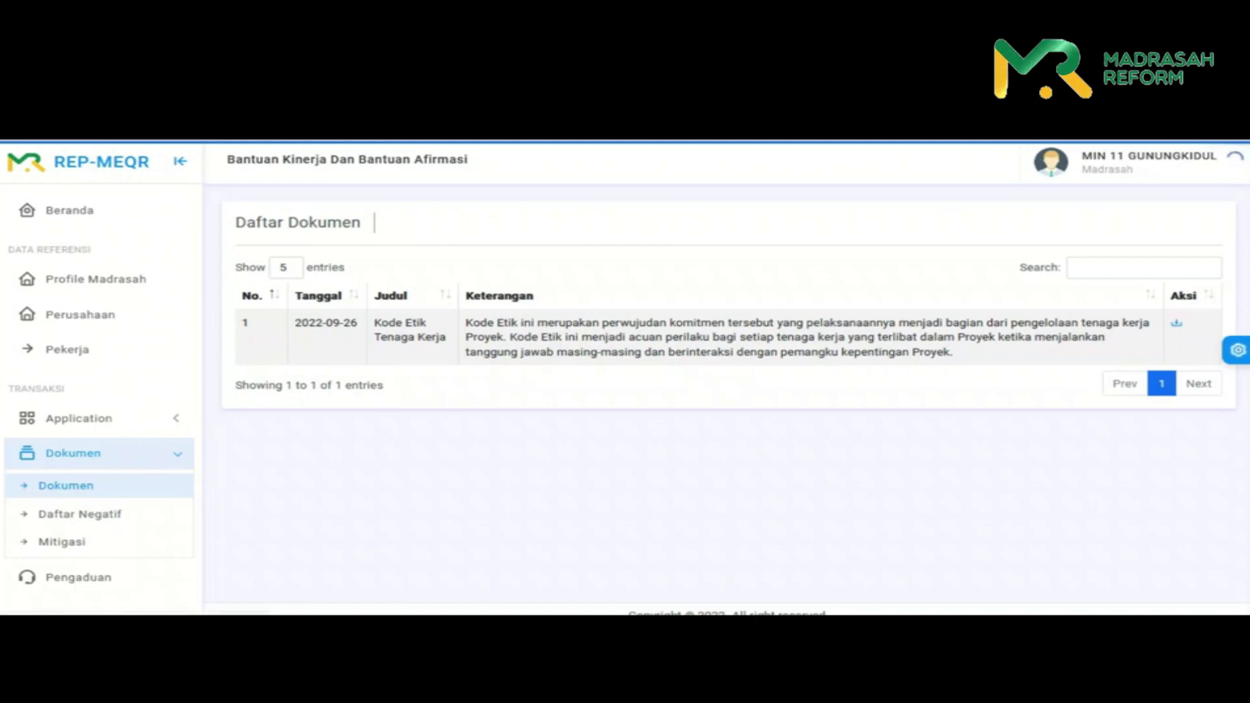
- Download the Kode Etik Tenaga Kerja document
click(1176, 323)
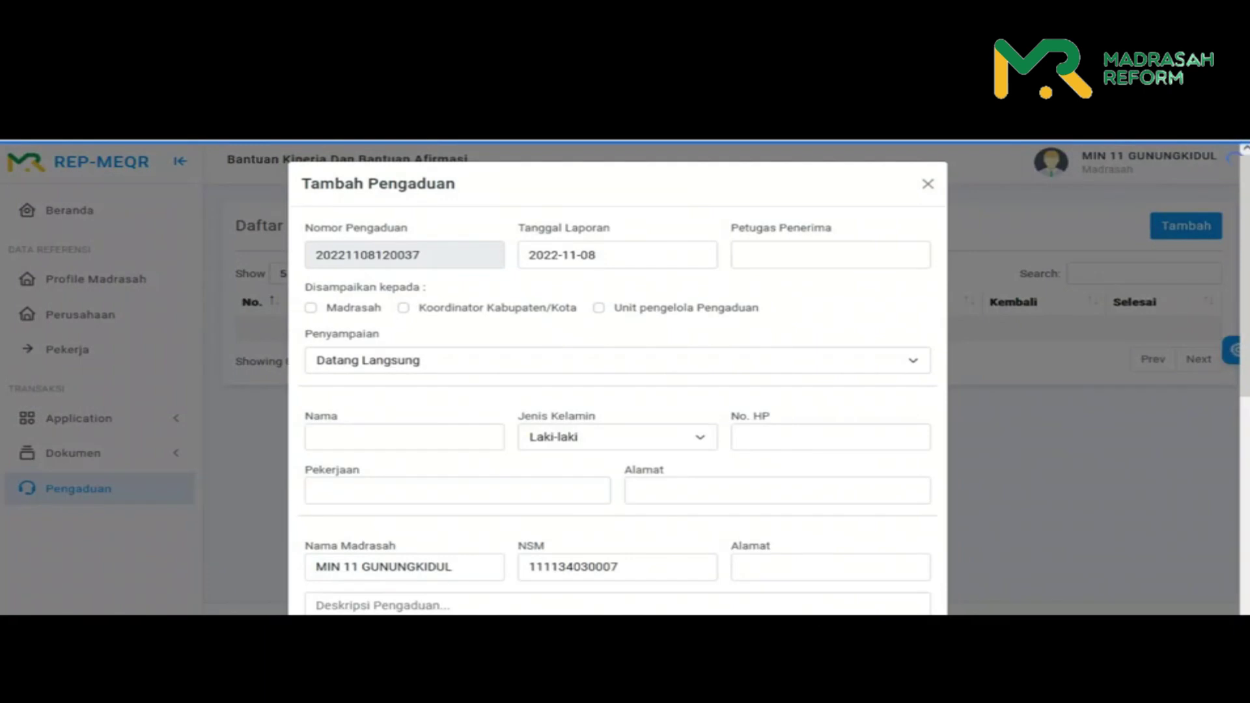
- Enter the receiving officer's name in Petugas Penerima
double_click(367, 255)
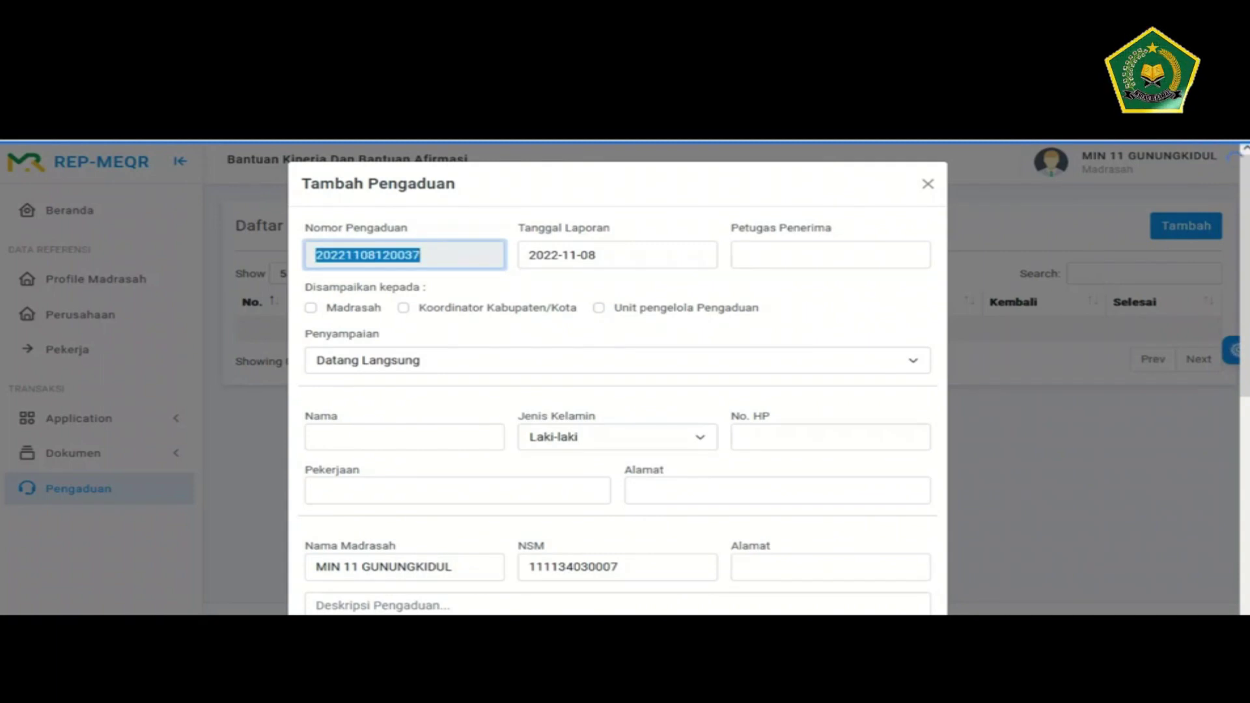
click(781, 254)
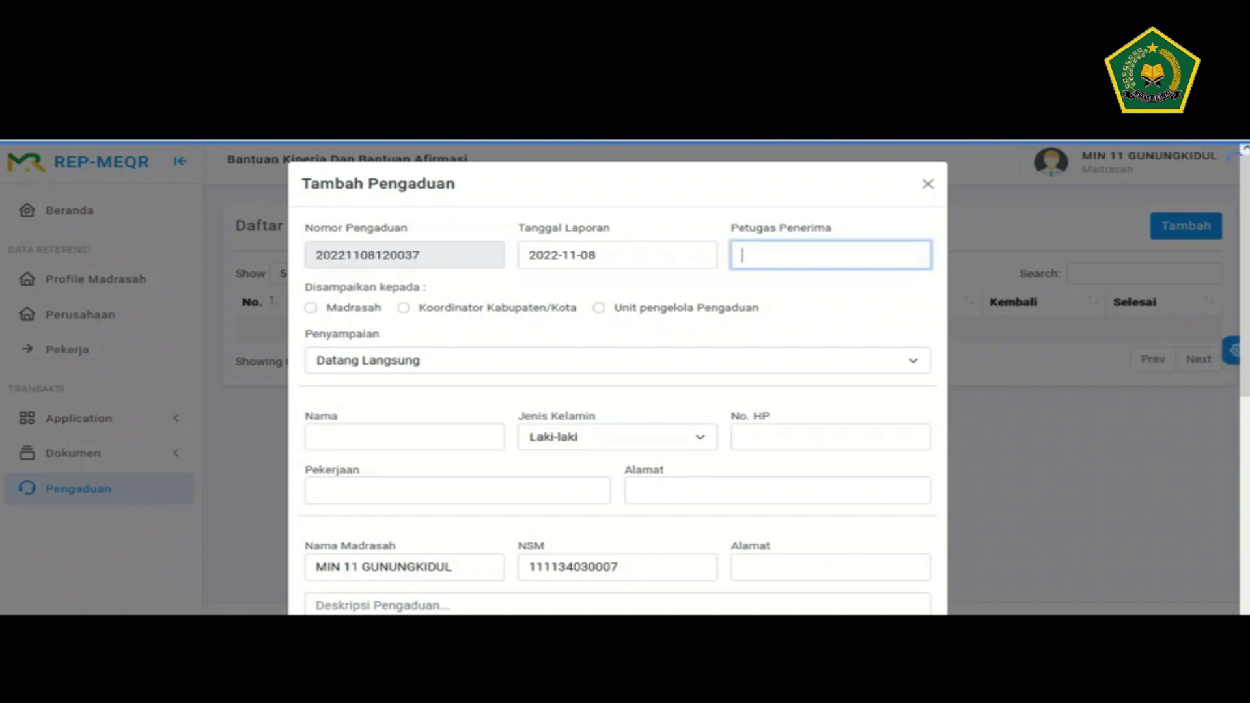
text(Haryo)
key(Tab)
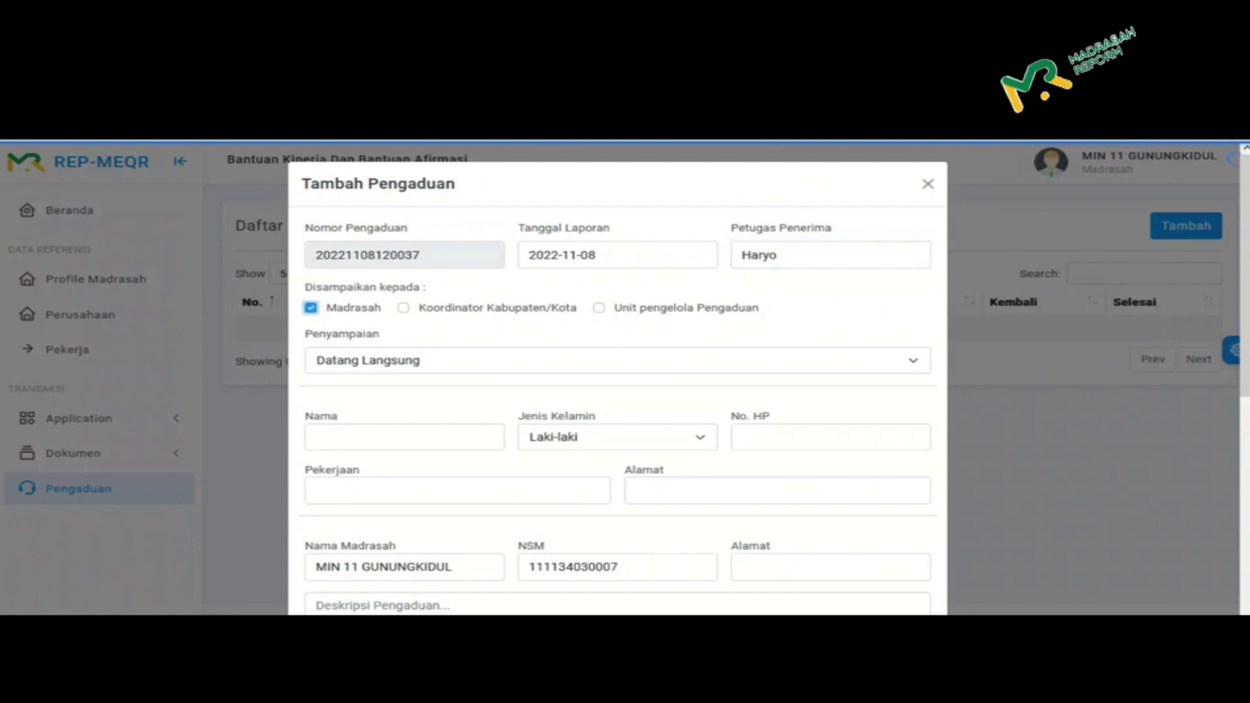
- Also address the complaint to the district coordinator and keep Datang Langsung as the channel
key(Tab)
key(space)
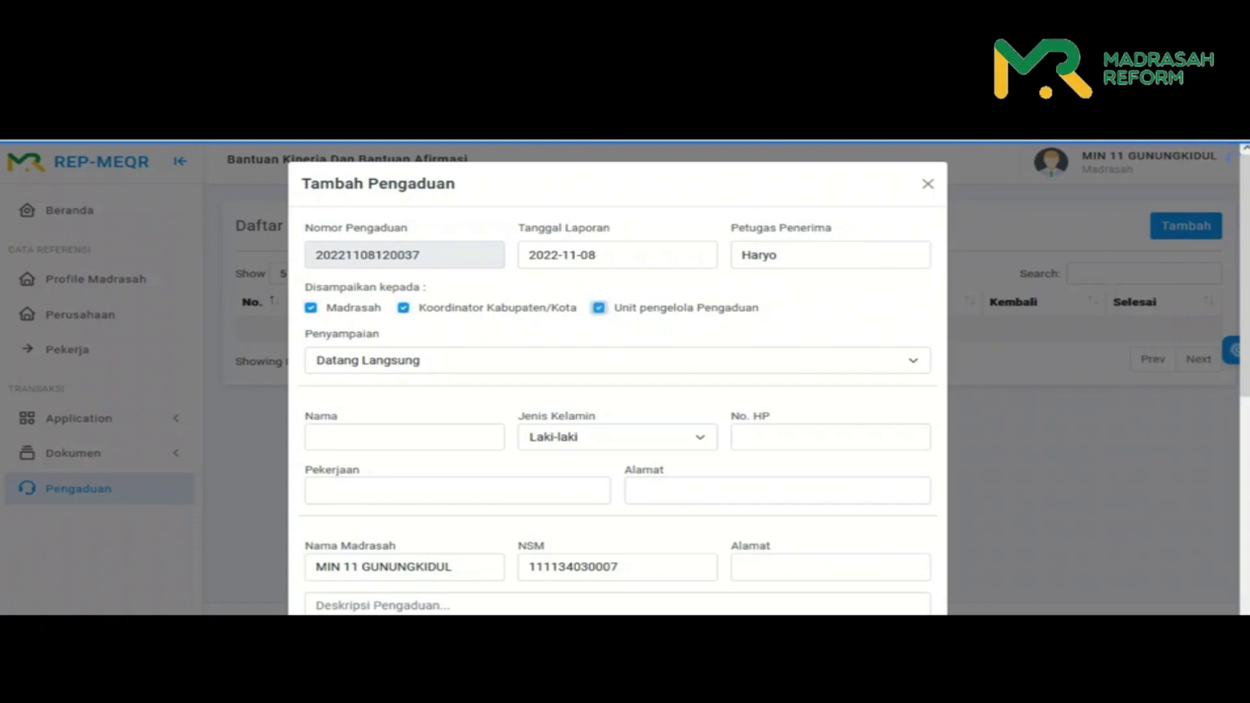
key(Tab)
key(space)
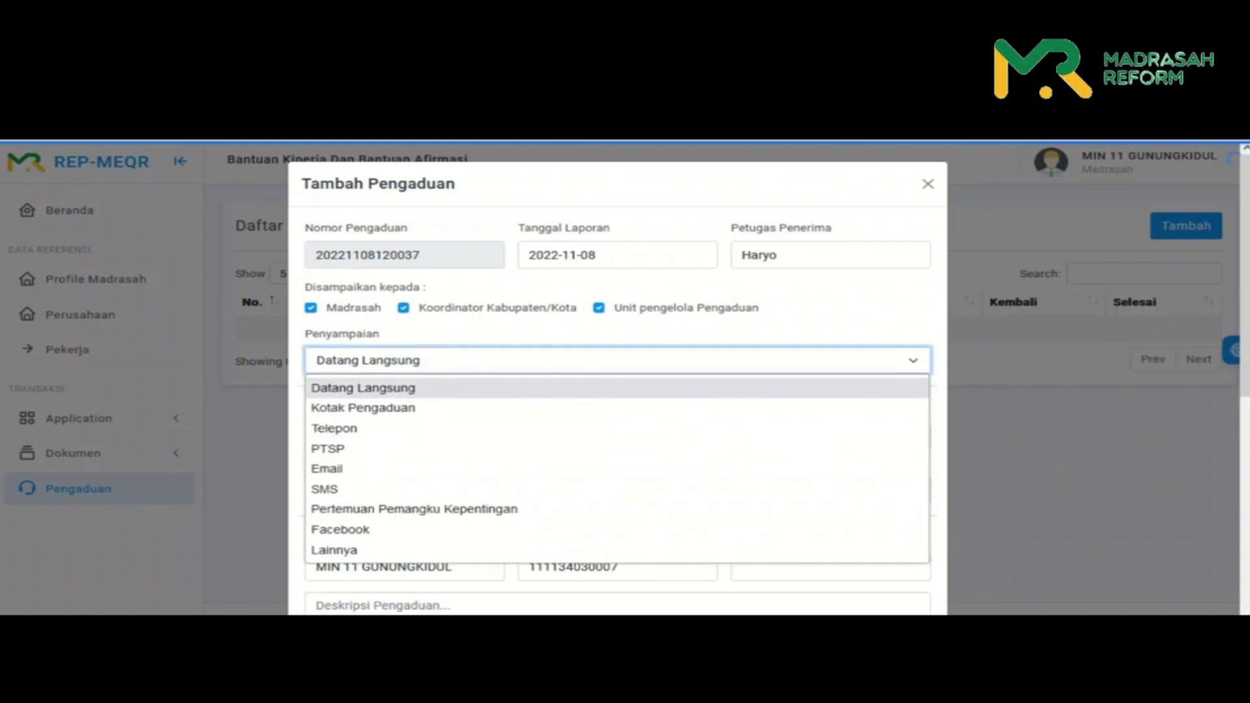
key(Down)
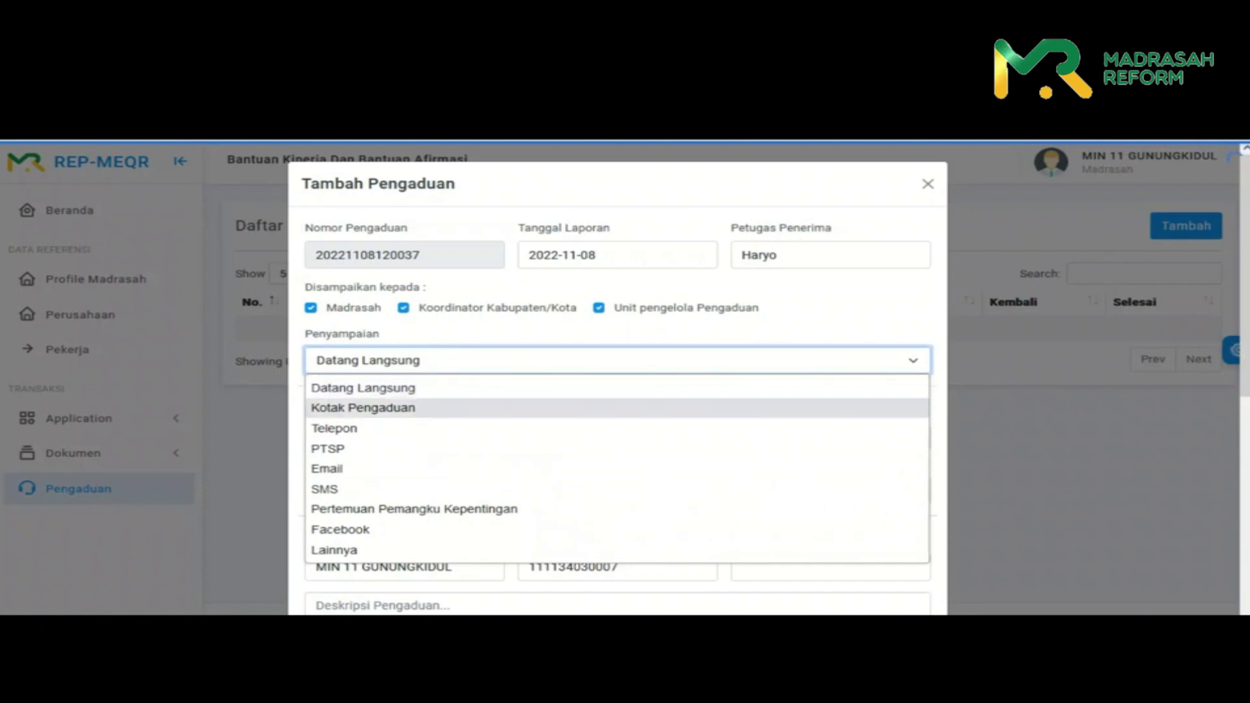
key(Up)
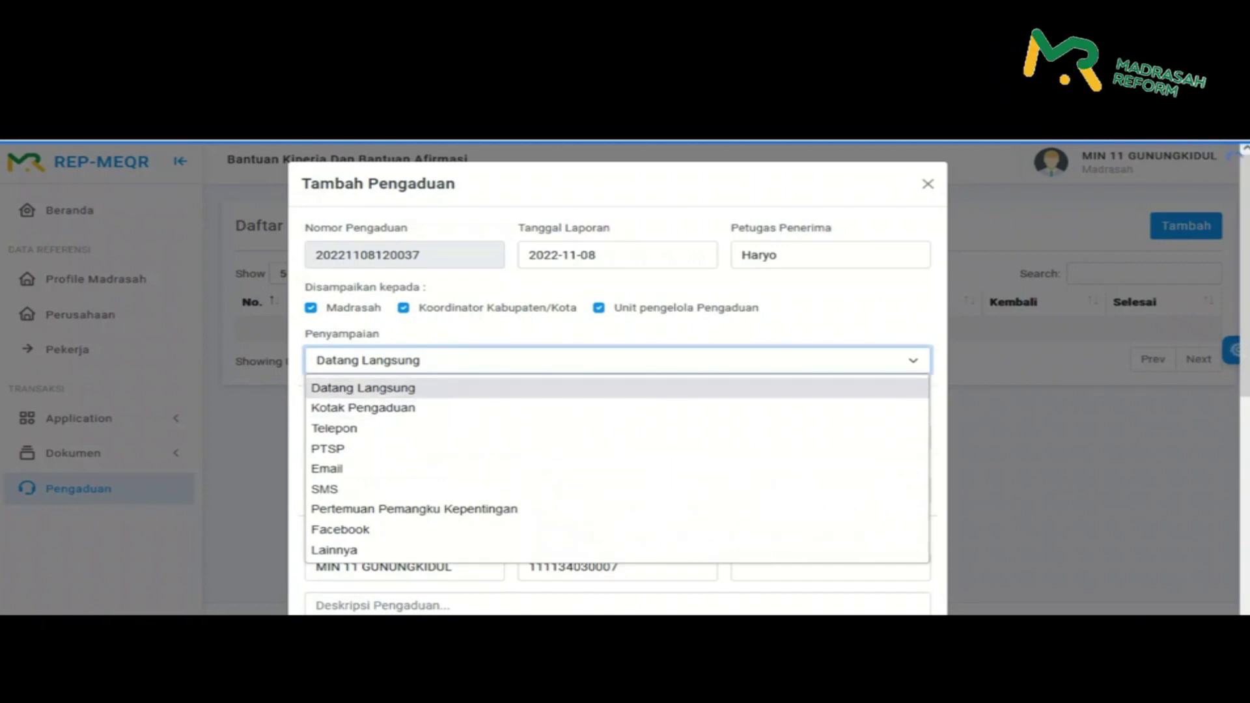
key(Return)
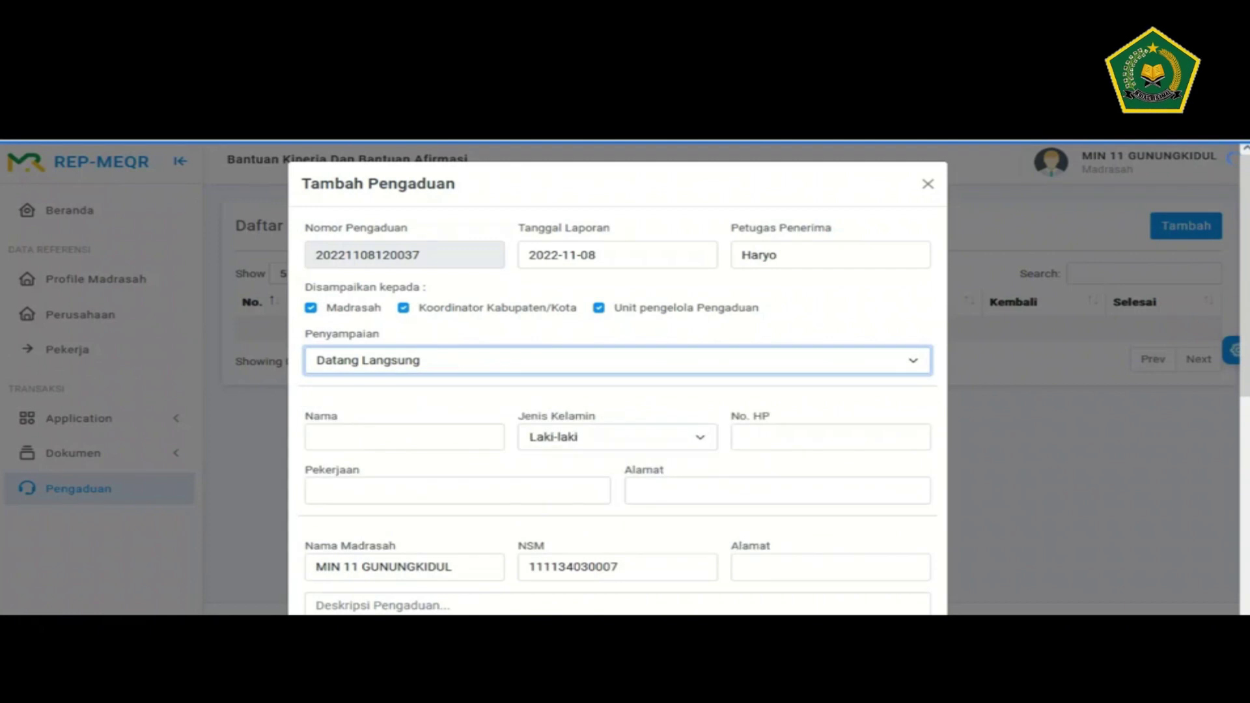
key(Tab)
scroll(617, 391, down, 1)
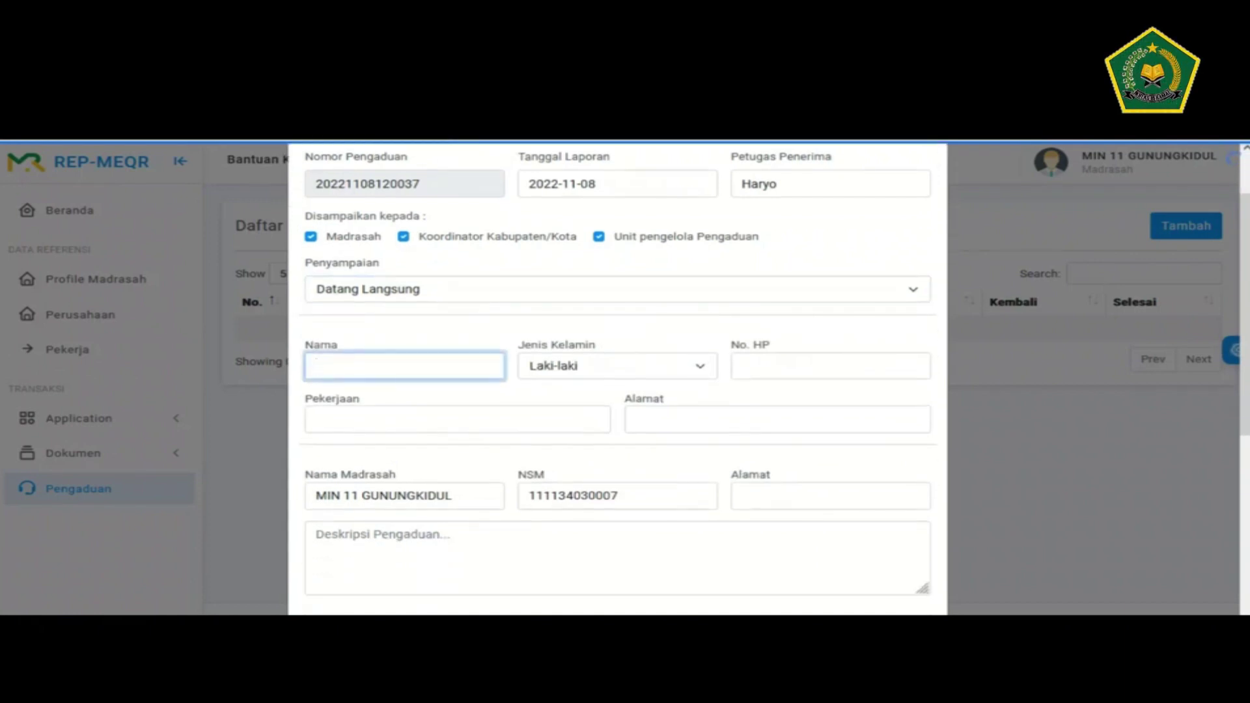
- Enter the complainant's name, phone number, occupation Swasta and home address
text(Rizki)
click(742, 365)
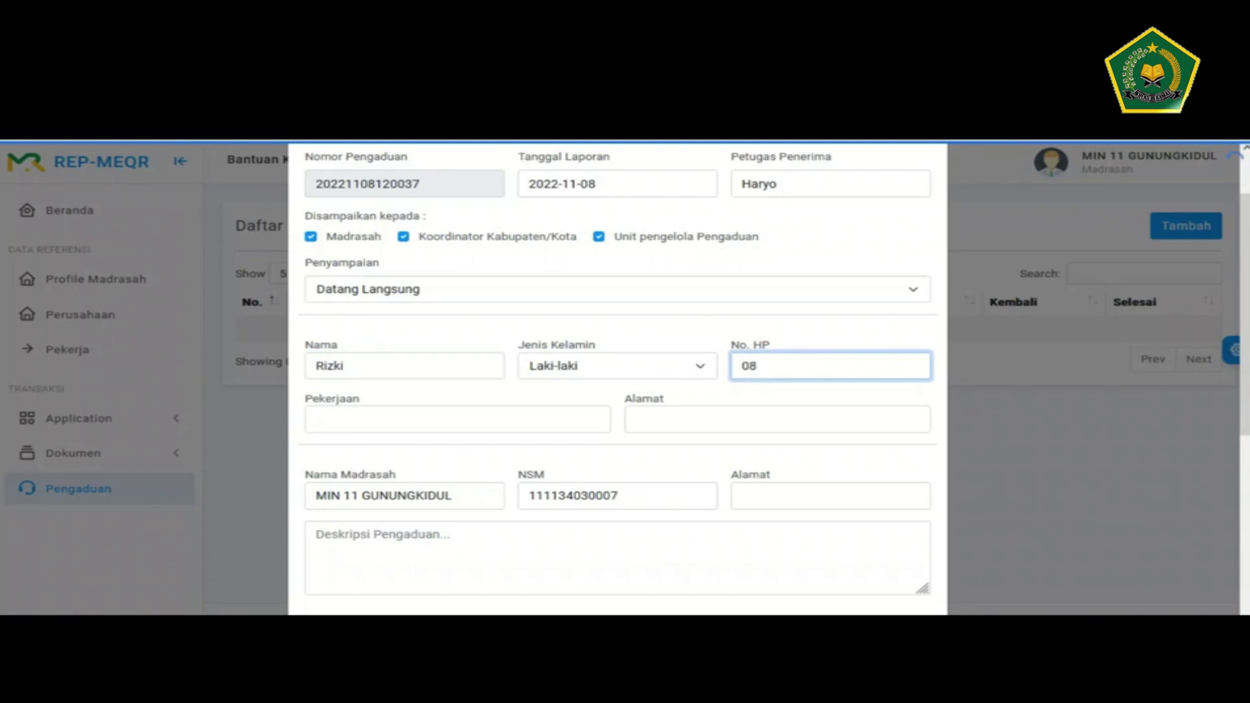
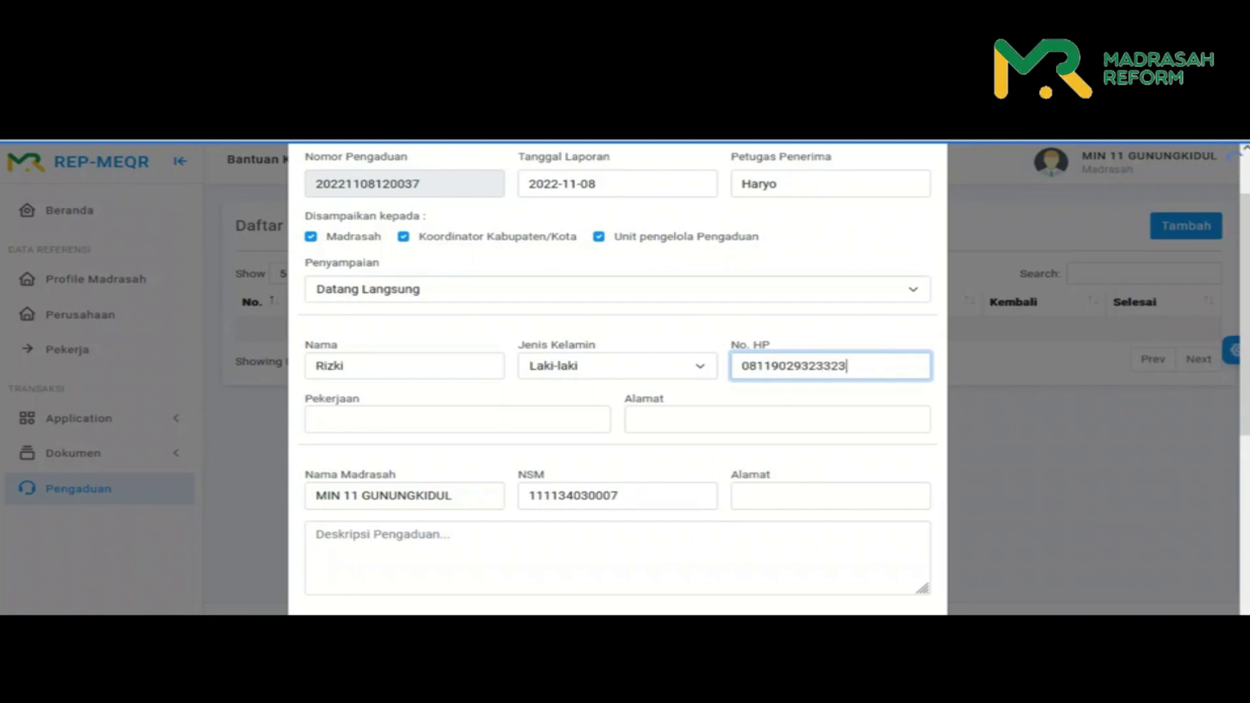
click(456, 419)
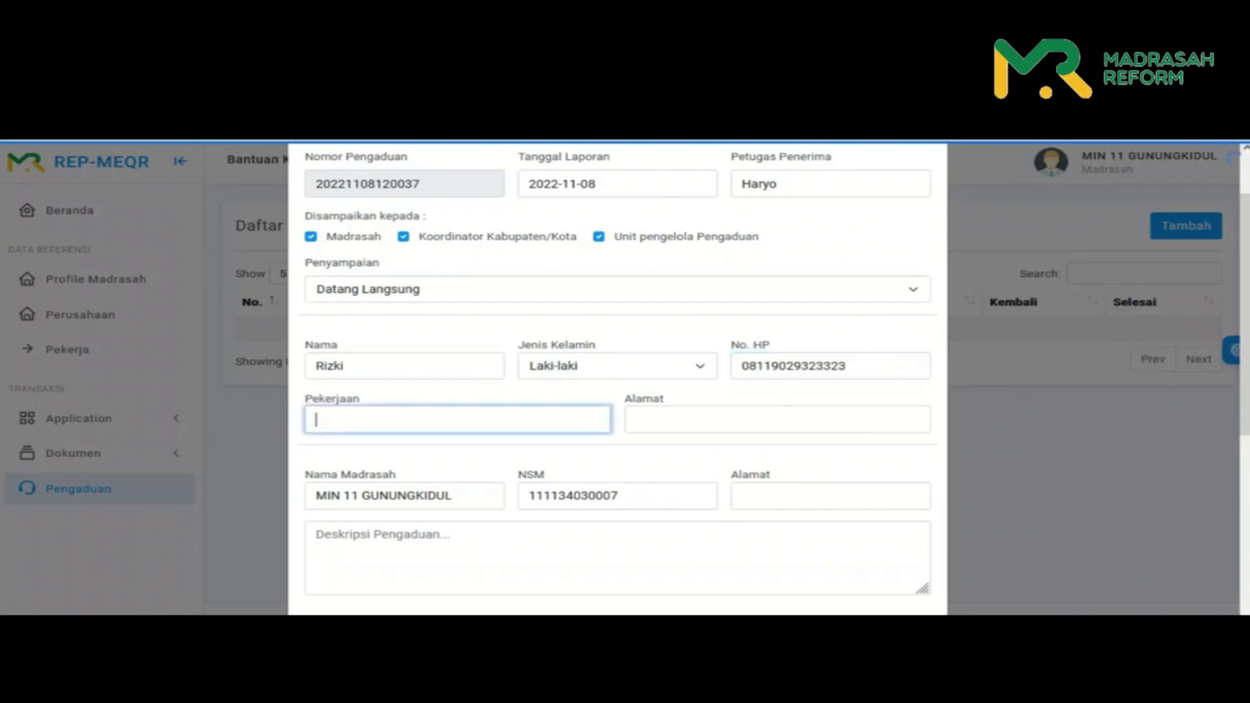
text(Swasta)
click(777, 419)
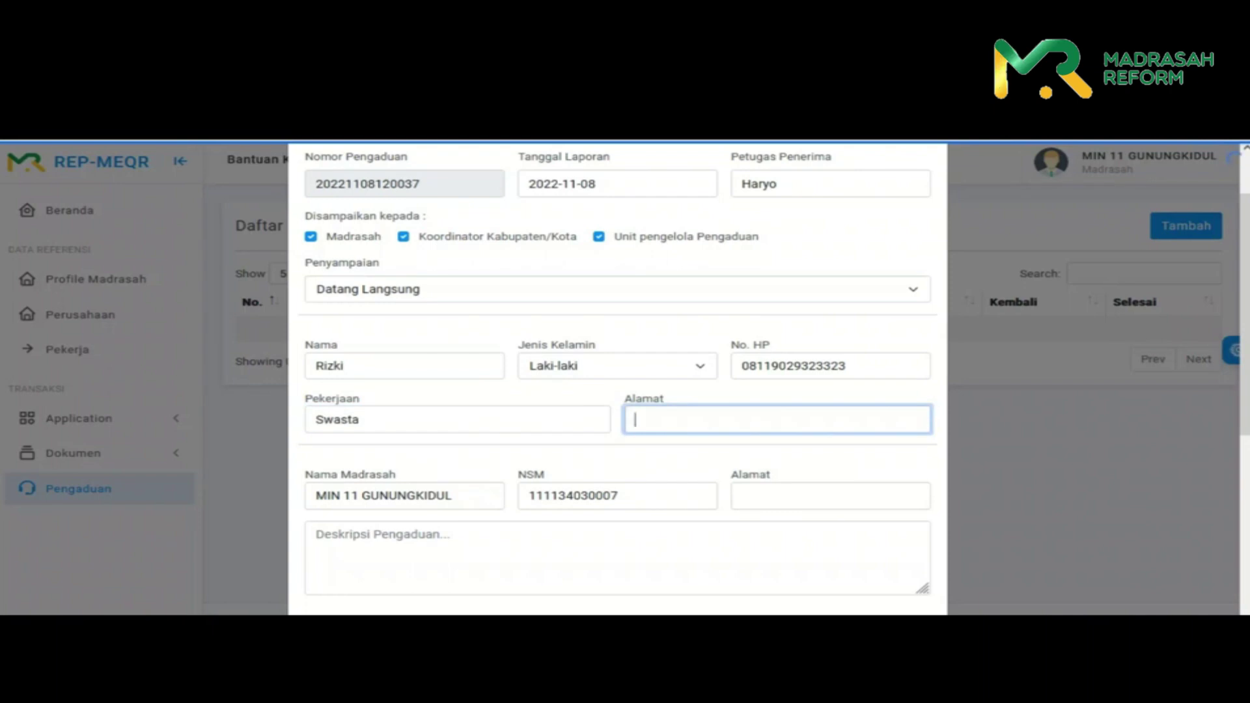
text(Pondok gede)
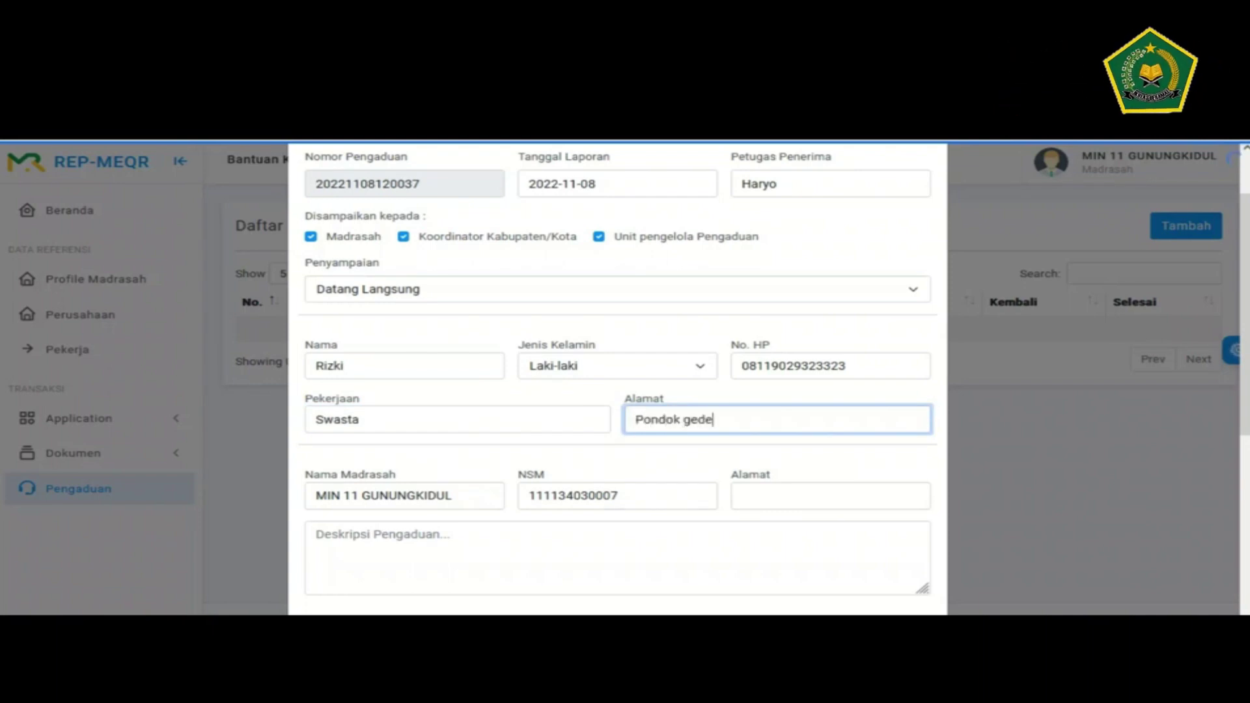
- Set the madrasah's address to Gunung Kidul
click(404, 495)
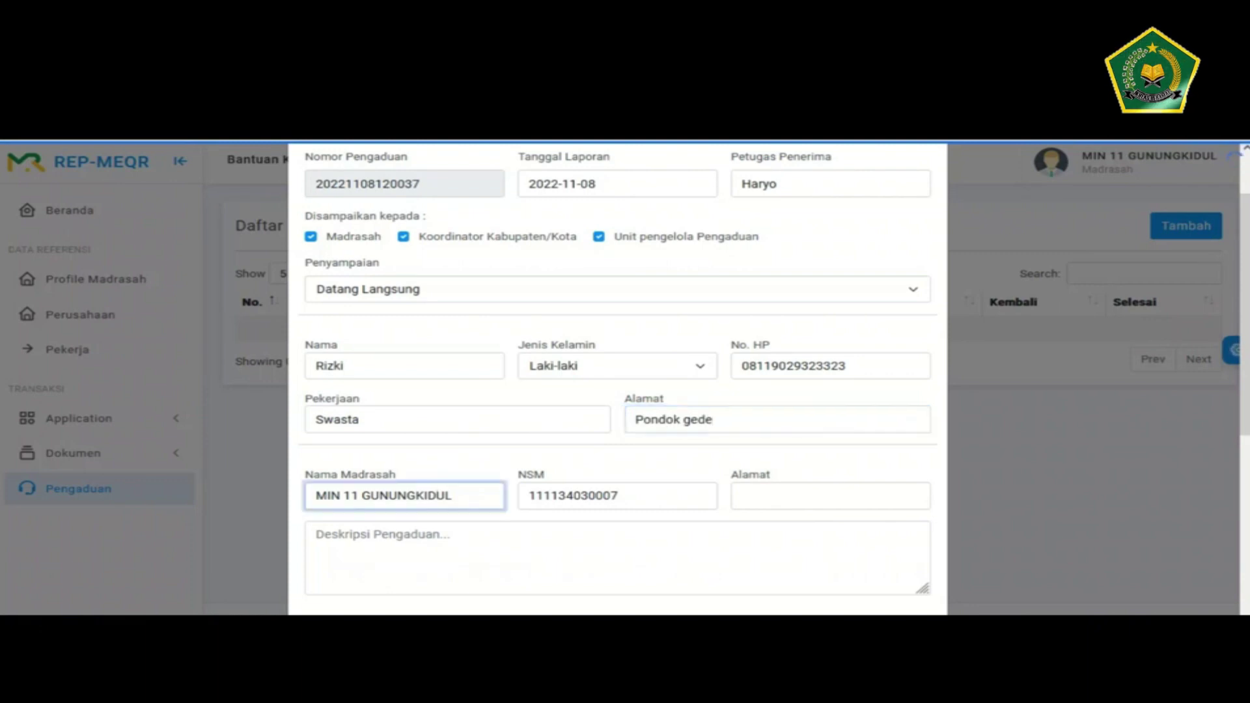
scroll(617, 378, down, 1)
click(618, 424)
click(830, 424)
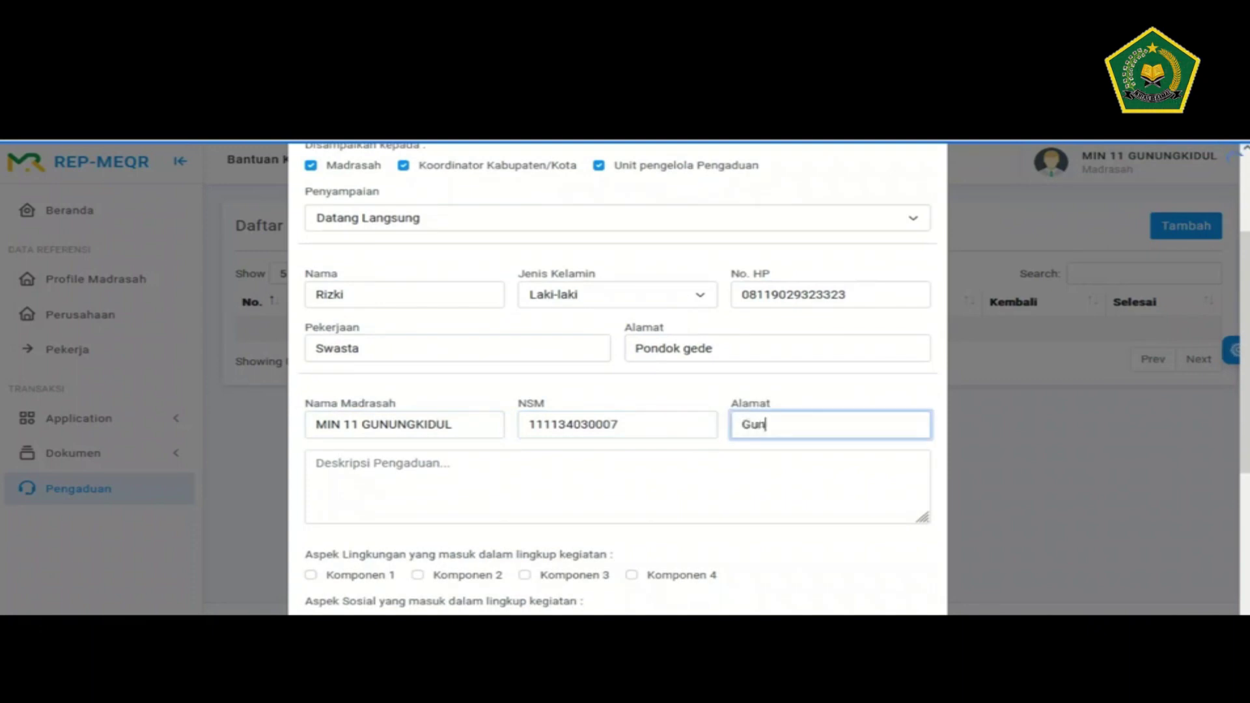
text(Gunung Kidul)
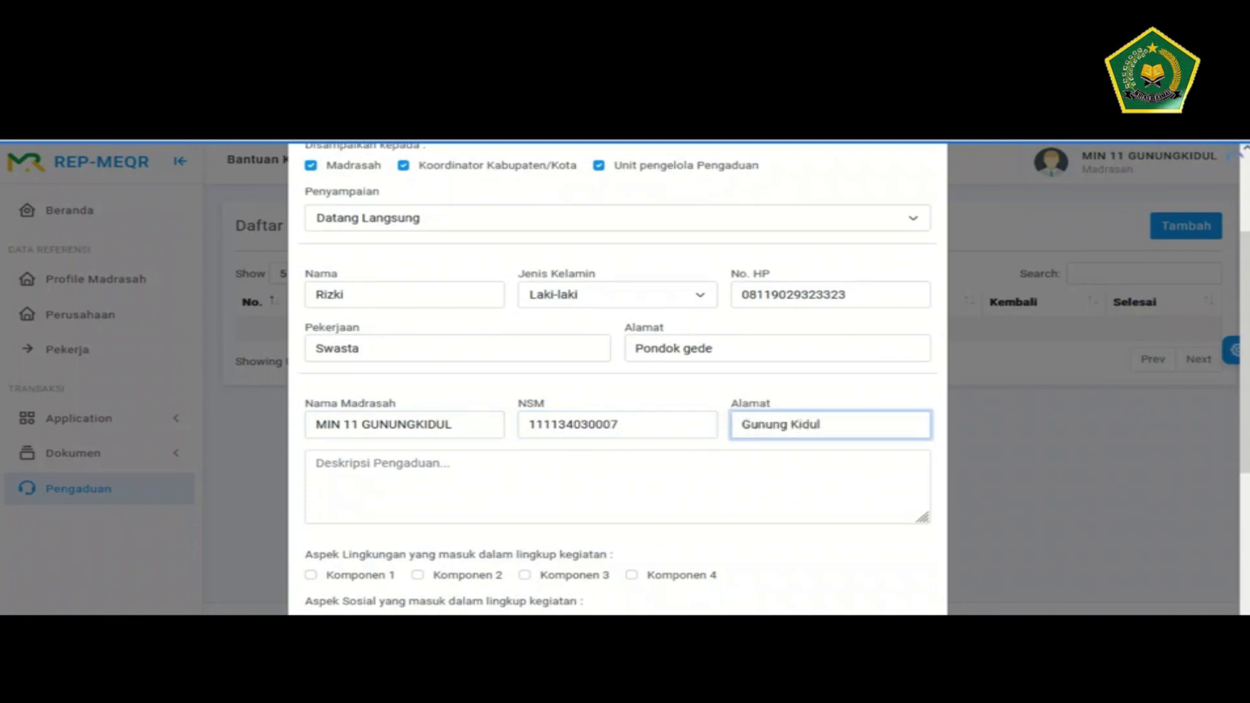
- Write the description 'Pasir dan Galian menutupi badan jalan'
click(317, 463)
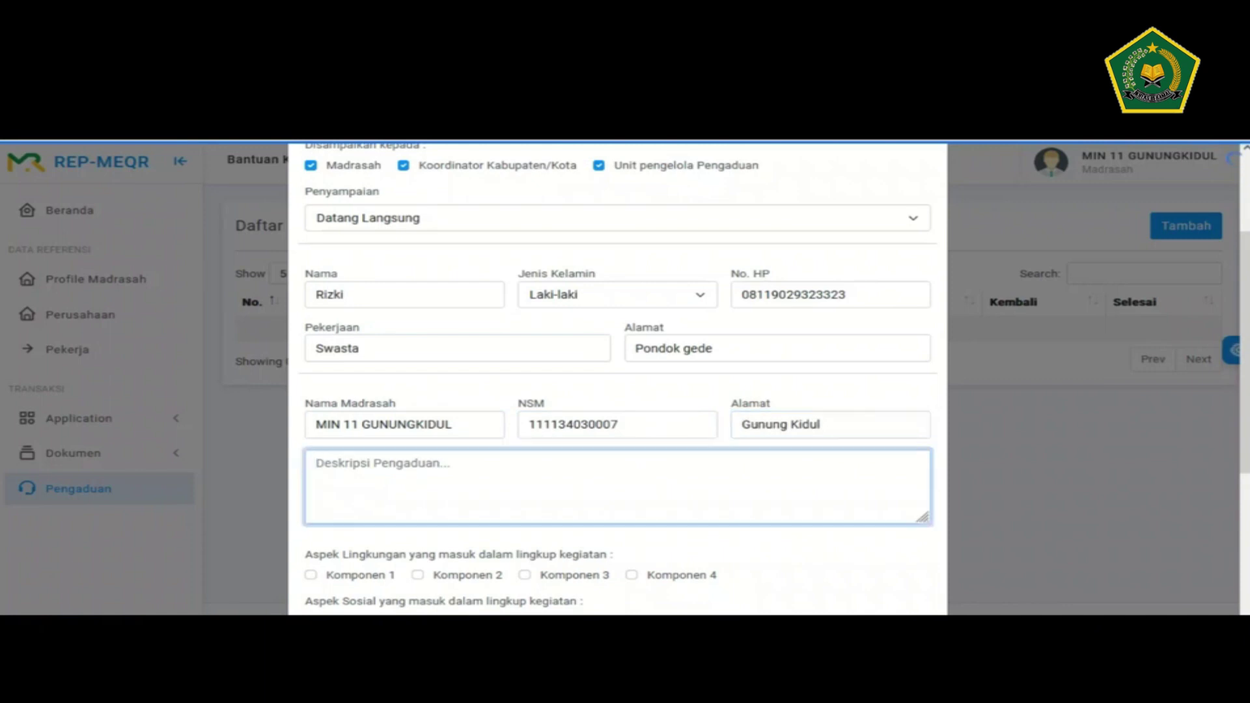
text(D)
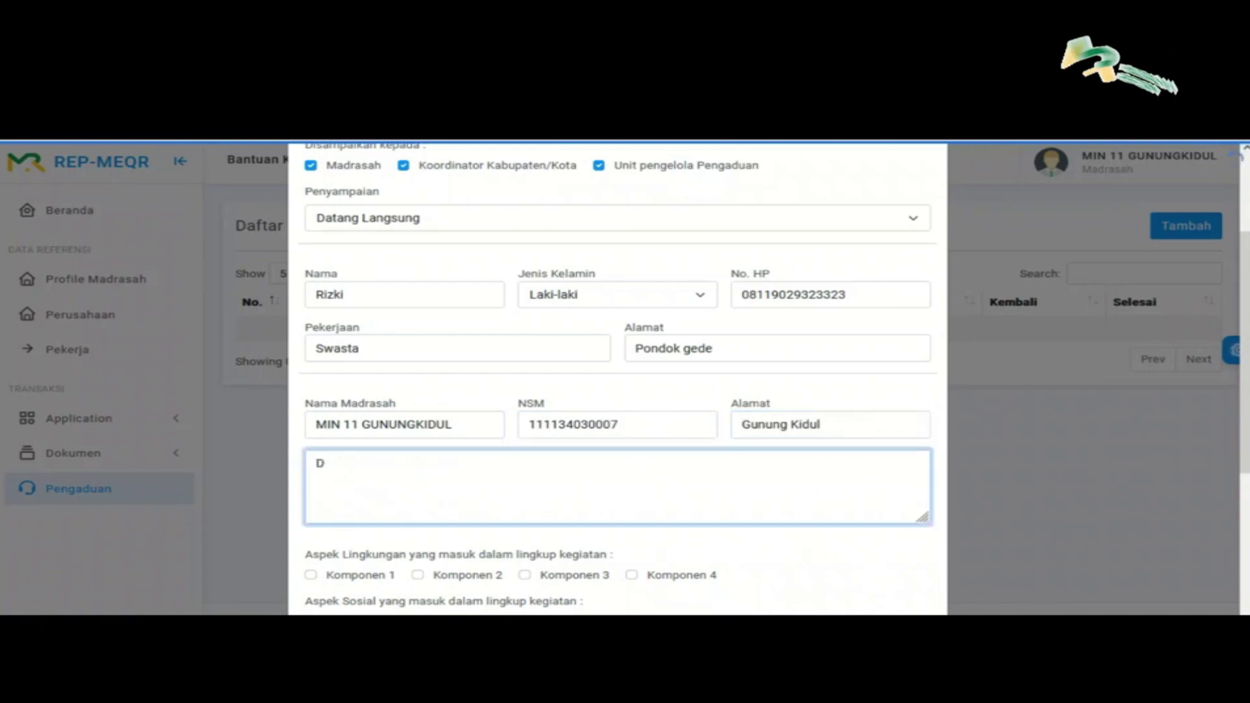
key(BackSpace)
text(Pasir dan Galian )
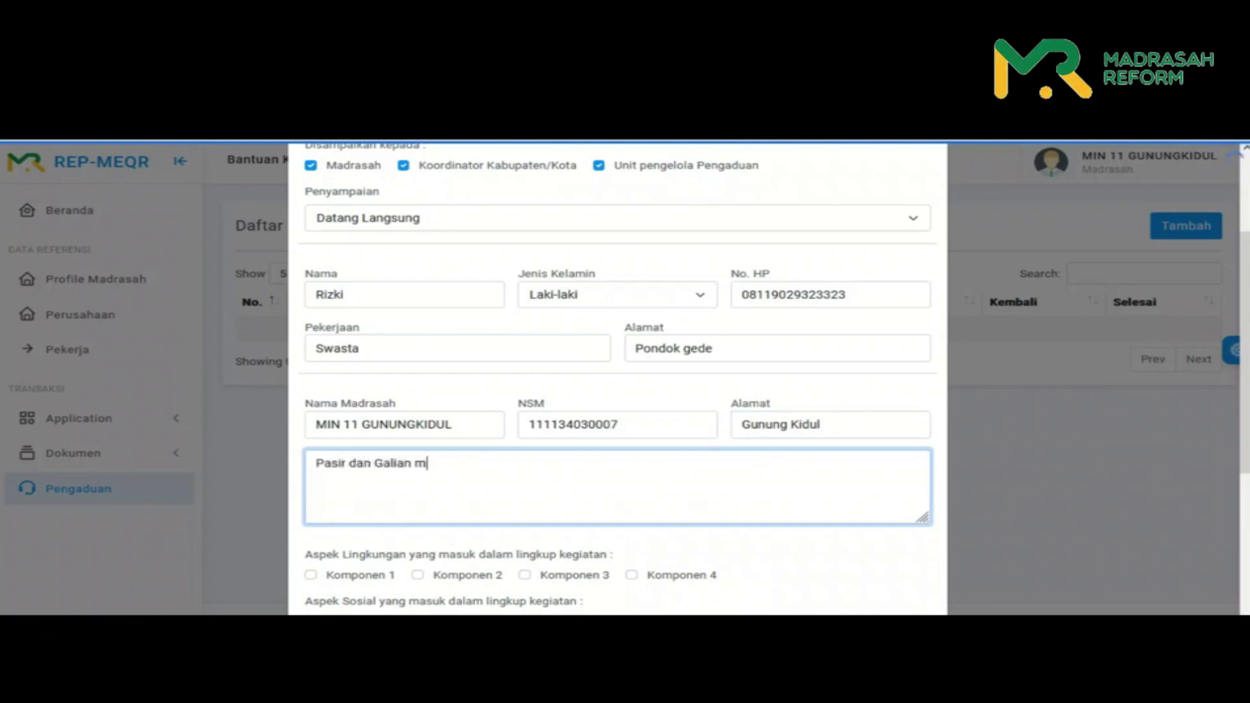
text(menut)
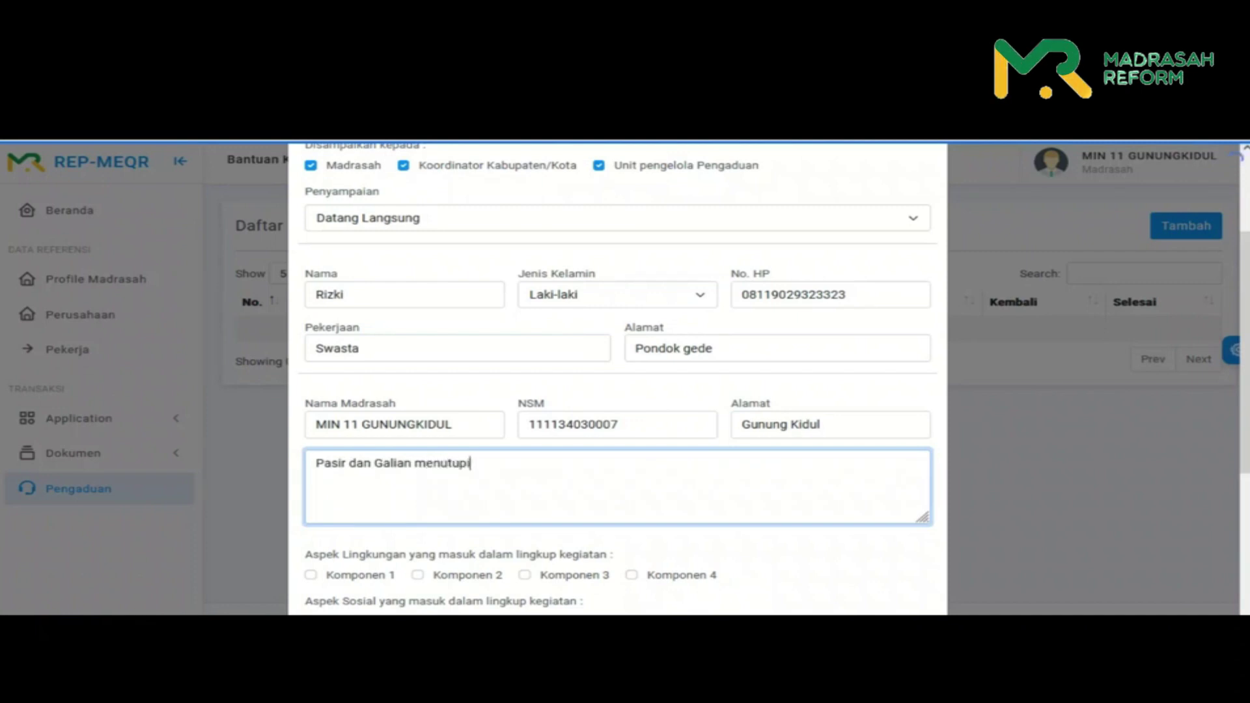
text(upi)
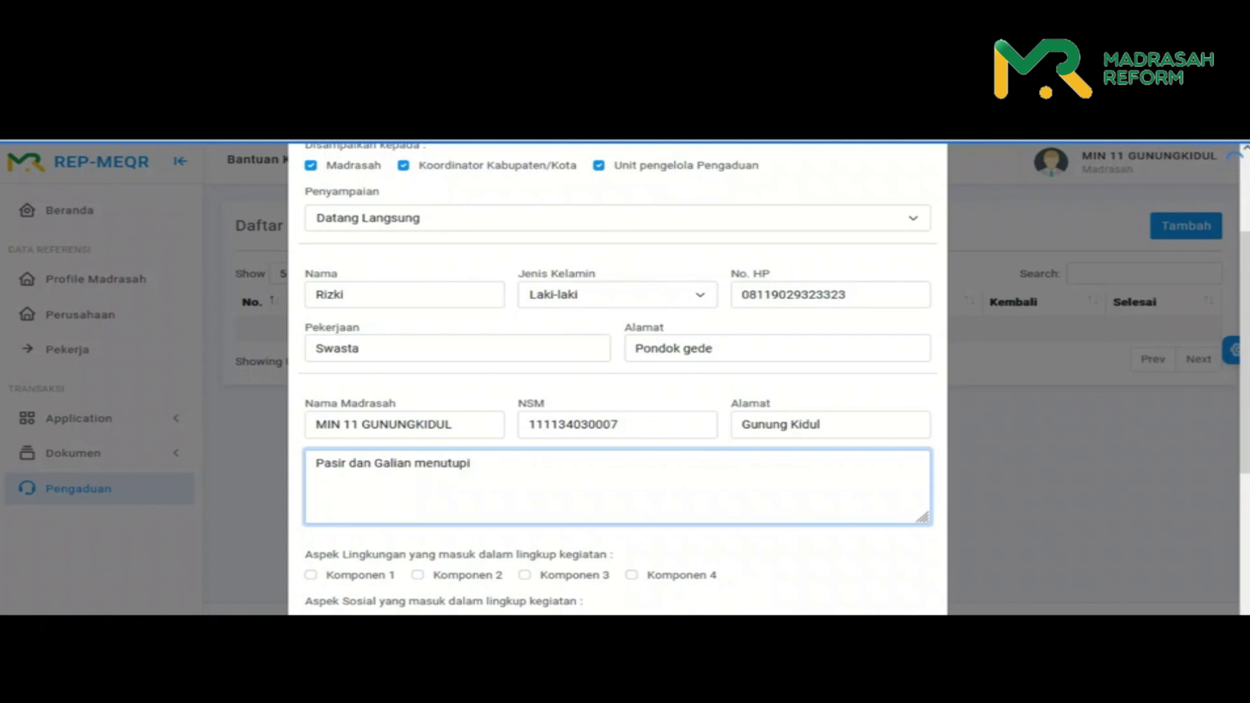
text( badan jalan)
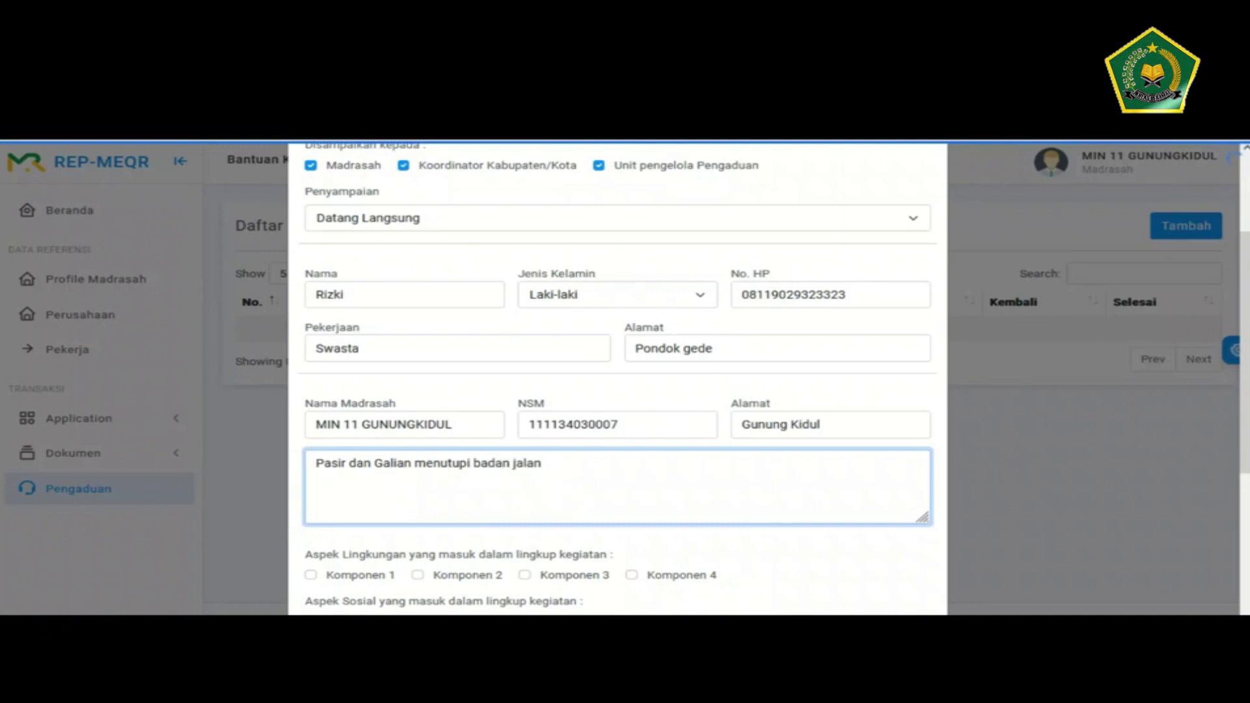
- Tick Komponen 1 for environmental and social aspects, then save and confirm the complaint
scroll(617, 378, down, 2)
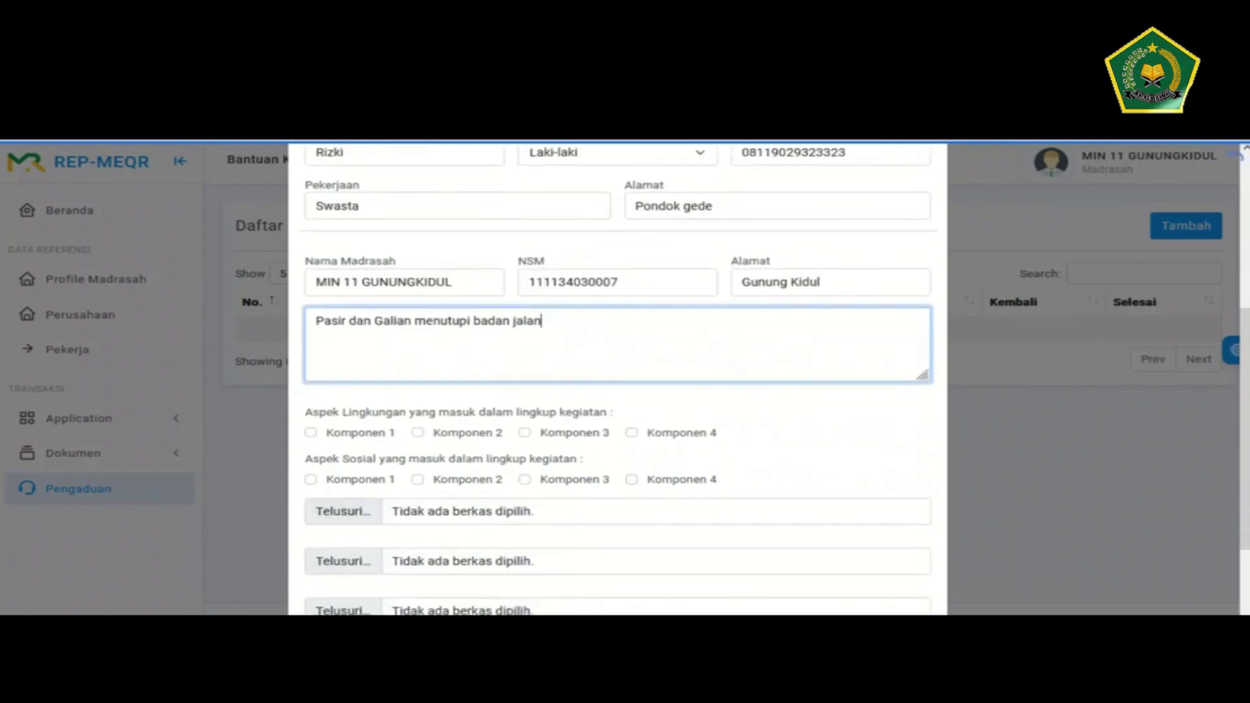
click(311, 432)
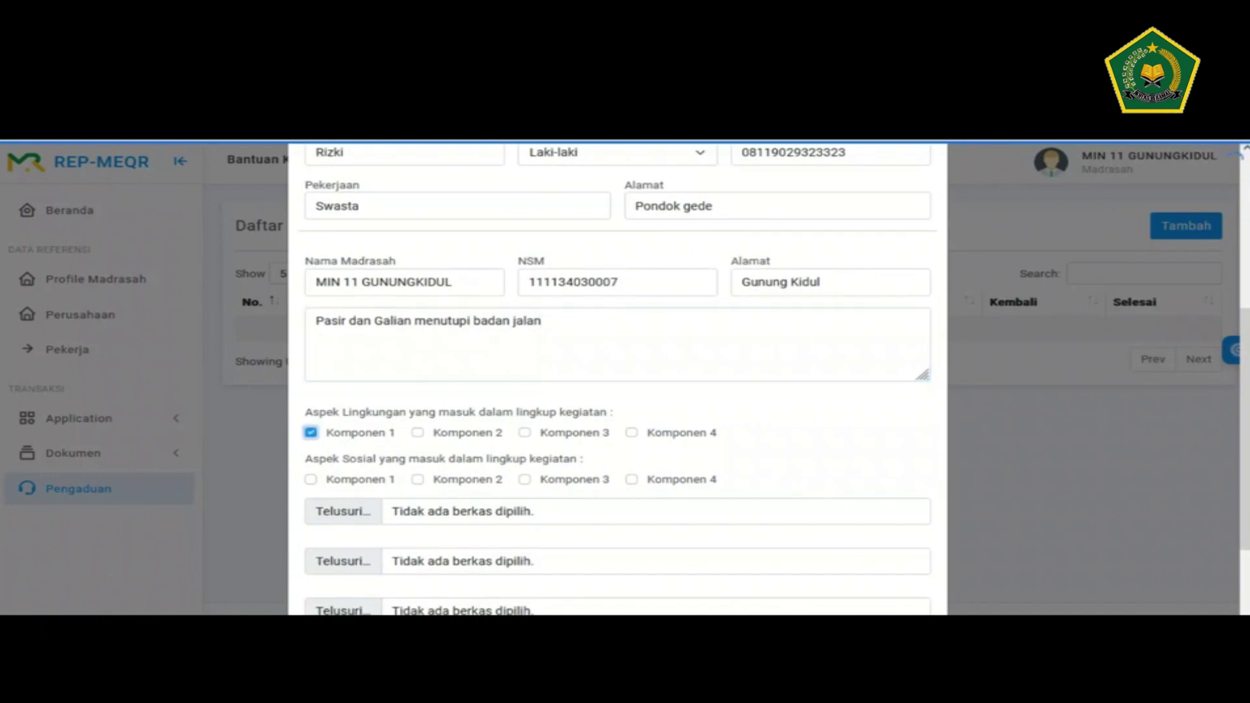
click(311, 479)
scroll(311, 479, down, 2)
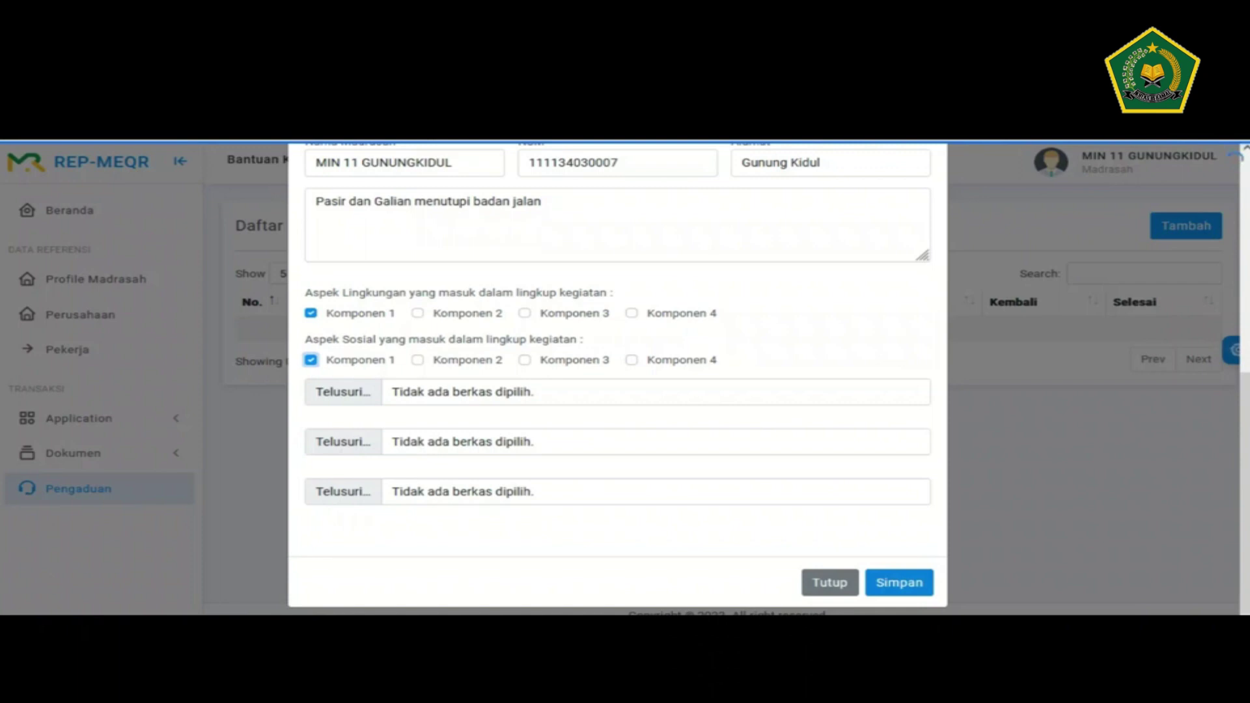
click(899, 582)
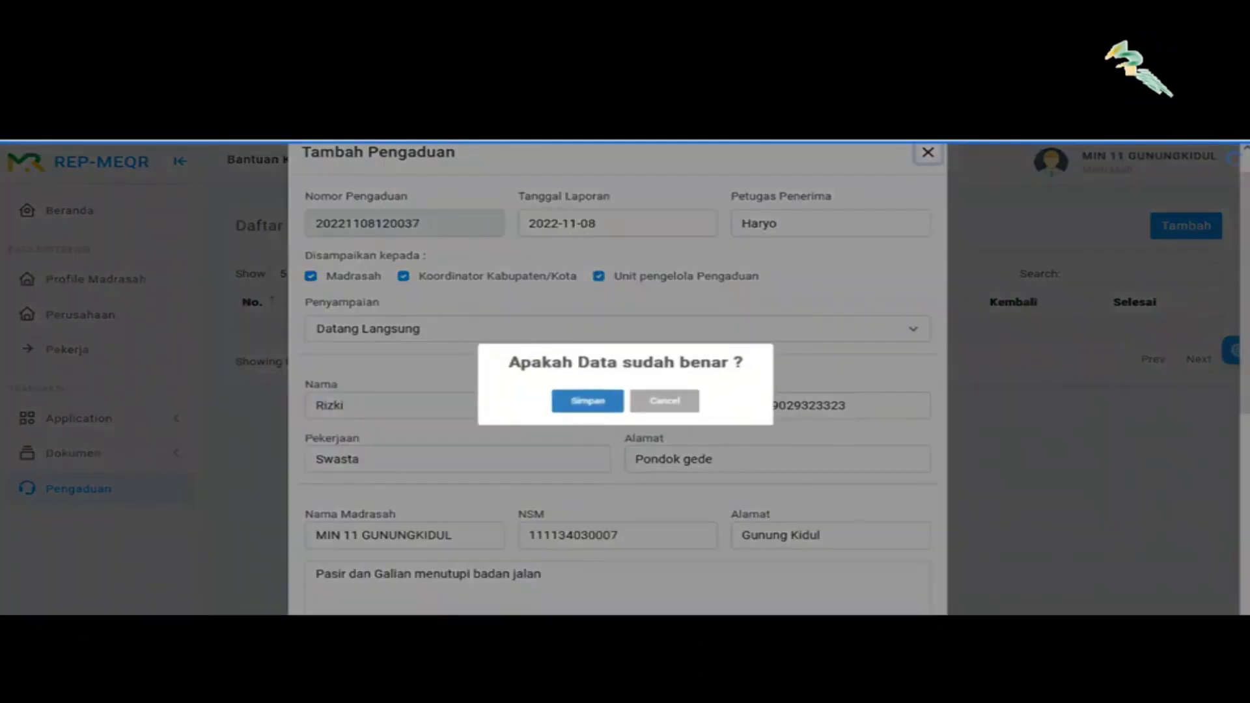
key(Return)
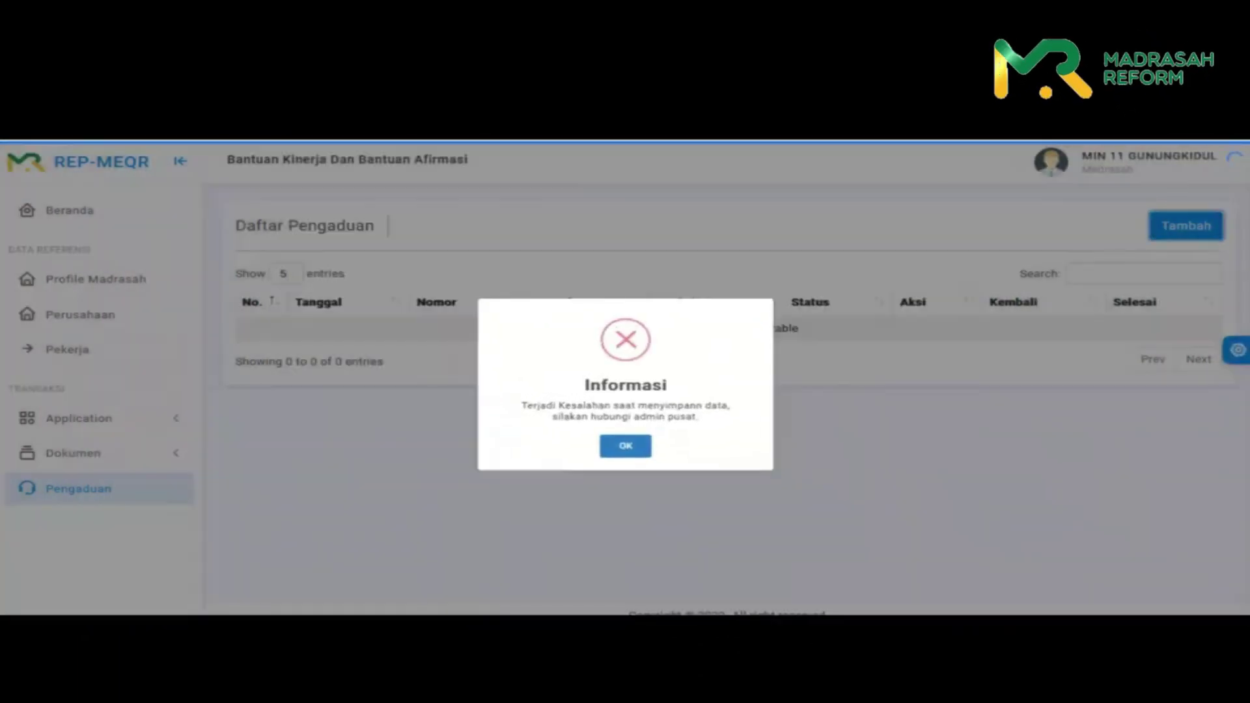
- Dismiss the error saying to contact the central admin
key(Return)
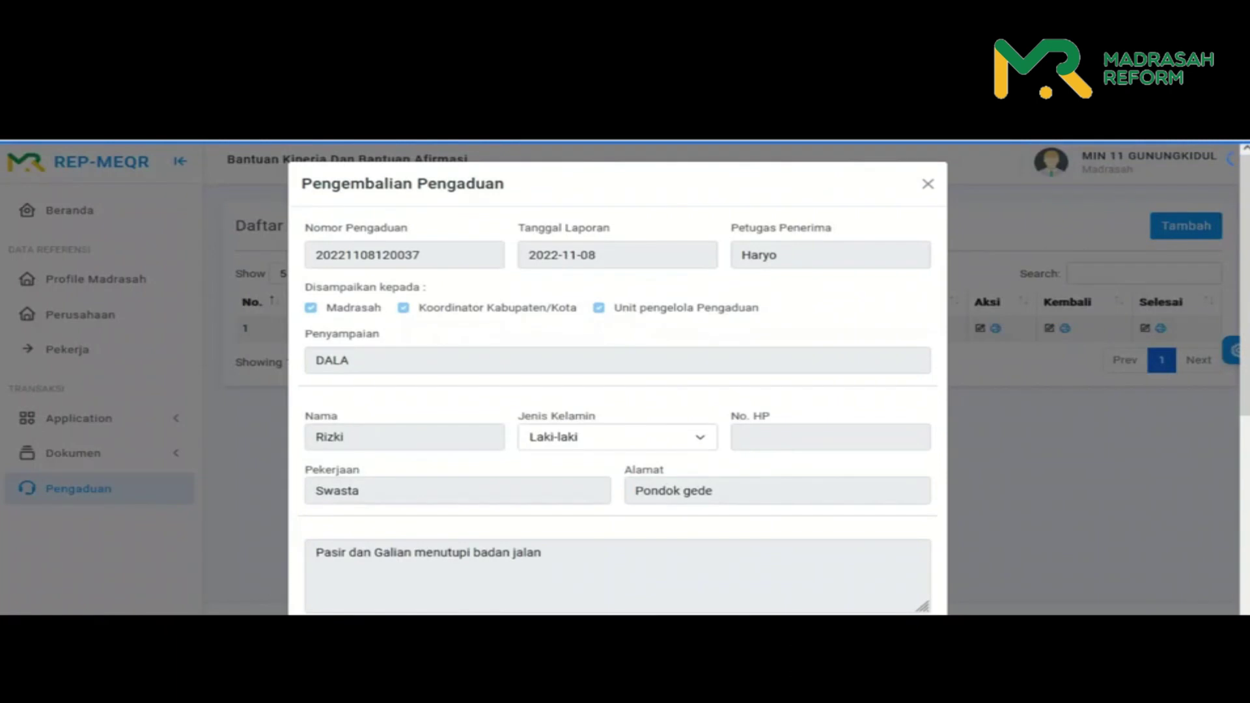
- Set the return date to 8 November 2022 and enter the validator's name
scroll(617, 377, down, 5)
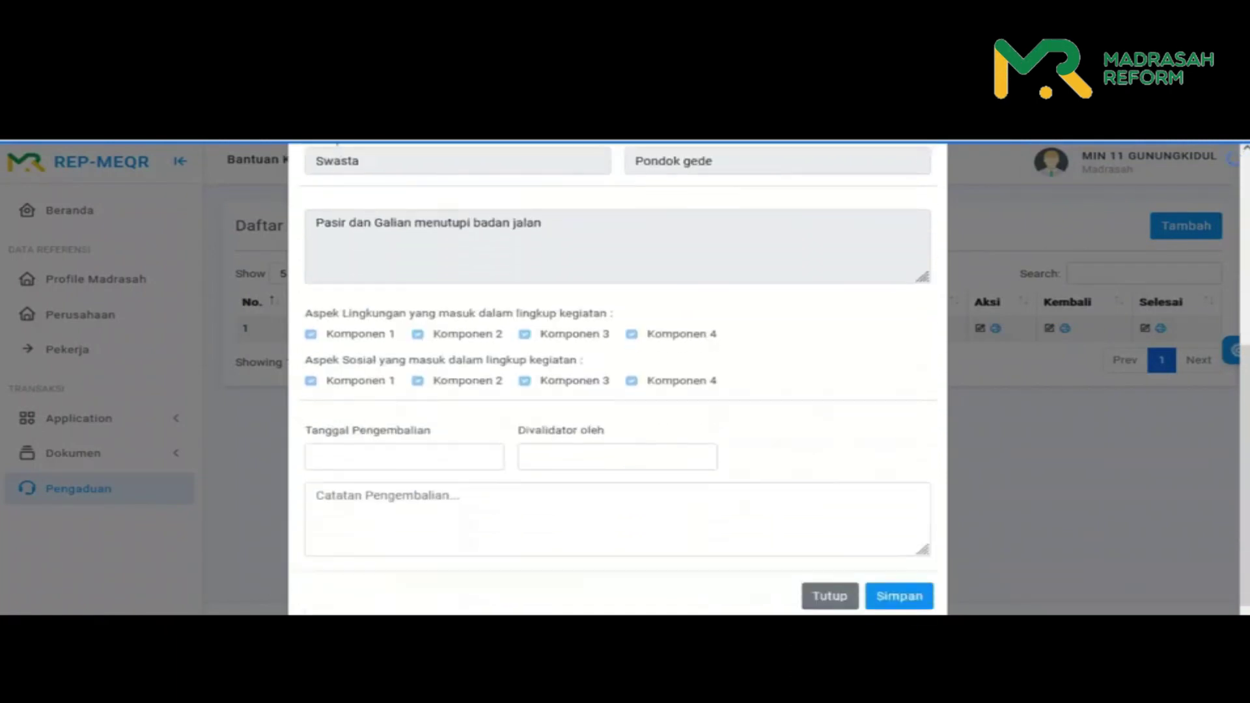
scroll(616, 377, down, 1)
click(404, 443)
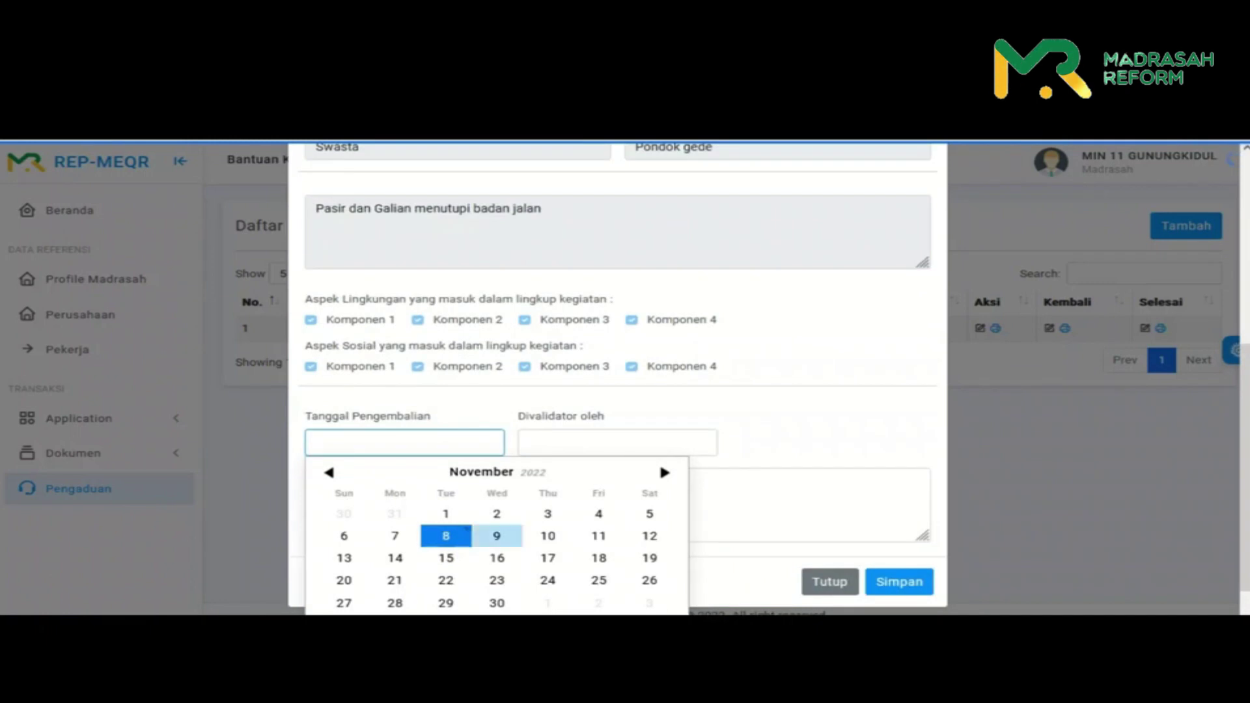
click(466, 528)
click(617, 442)
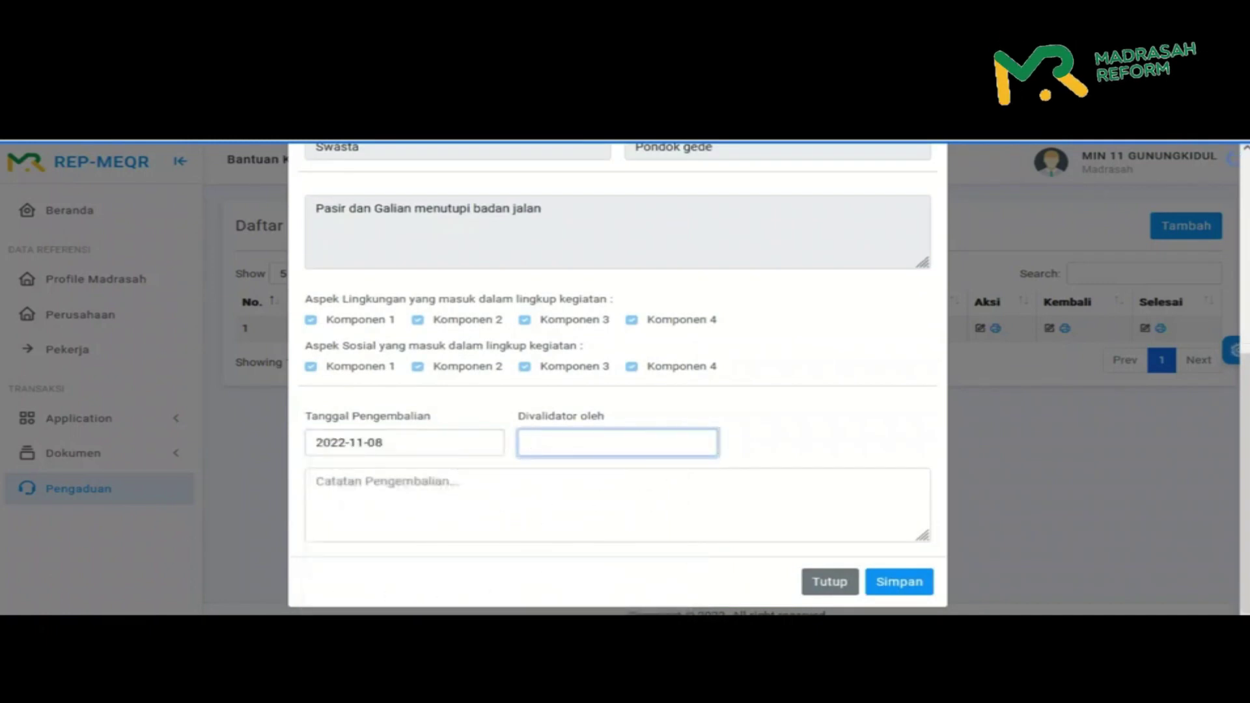
text(Faisal)
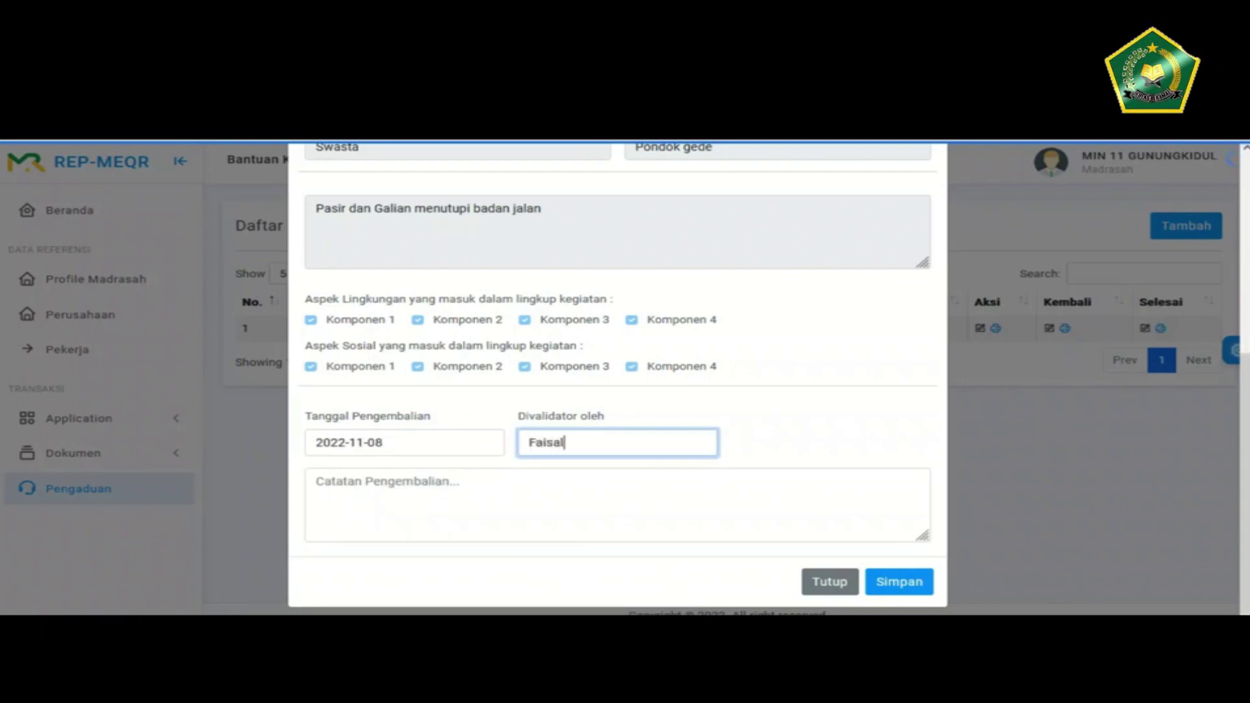
- Write the note 'aduan tidak berdasar, karena area kerja dan material sudah steril' and save it
click(317, 482)
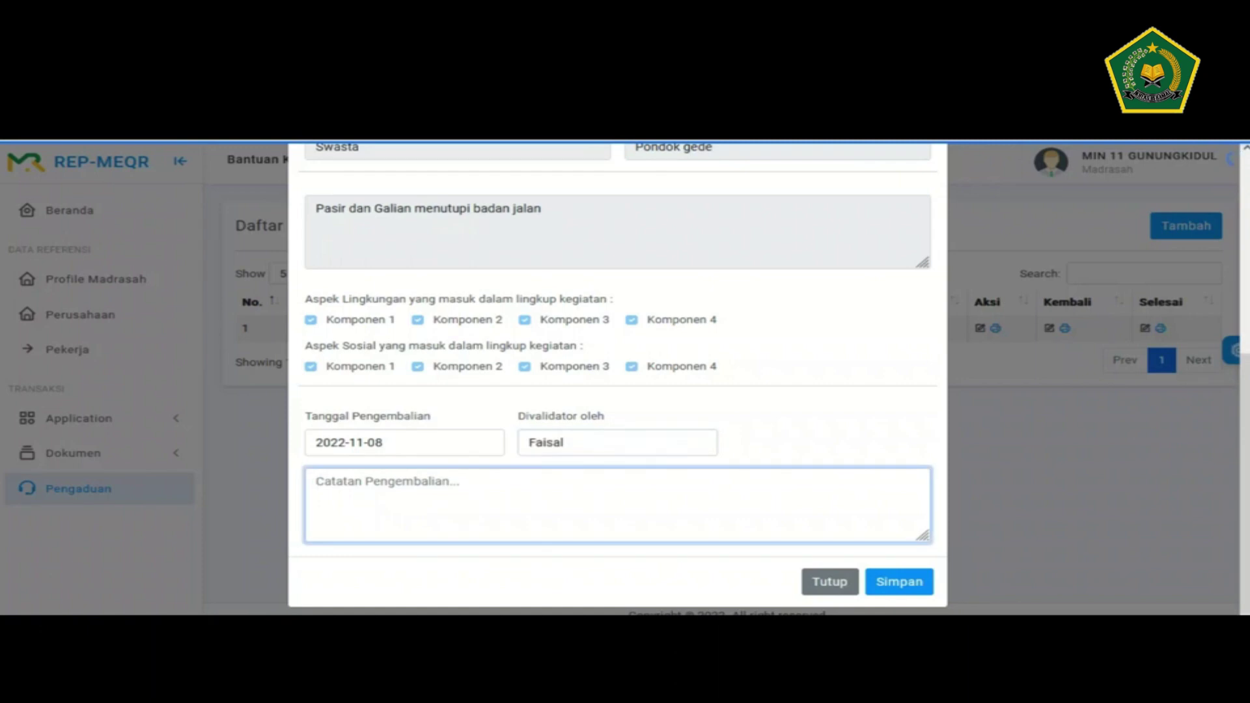
text(aduan tidak berdas)
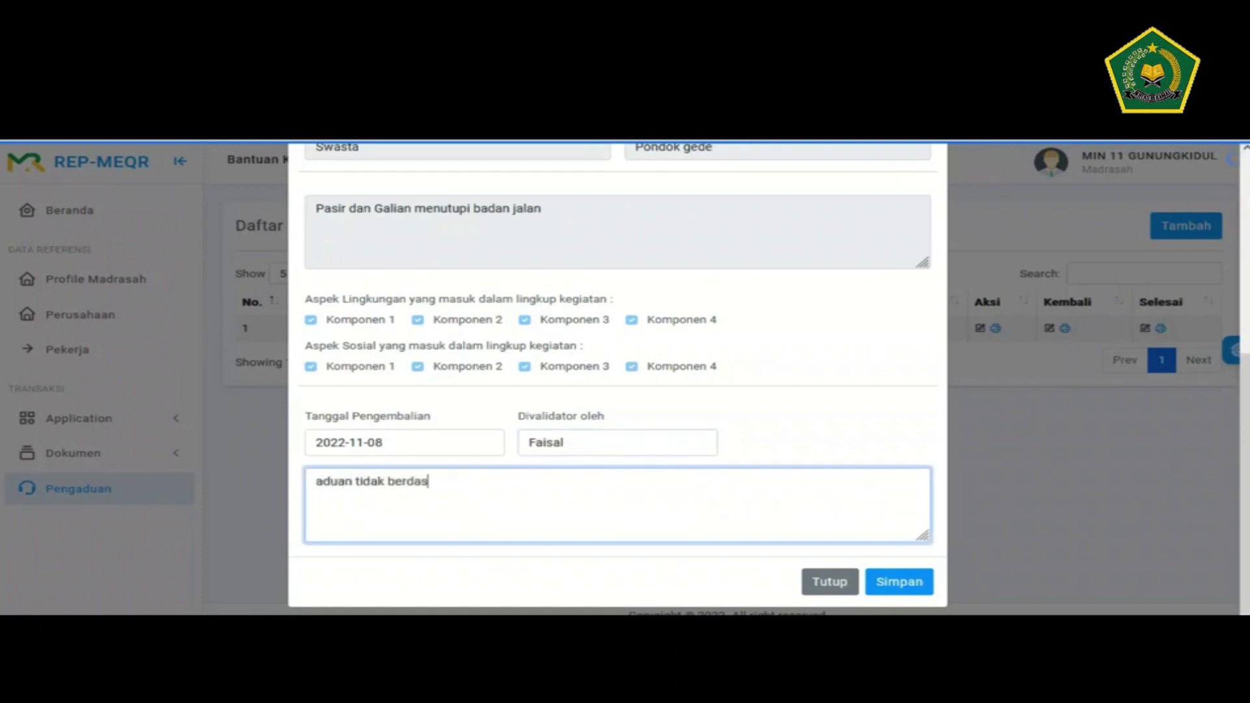
text(ar, karena sudah)
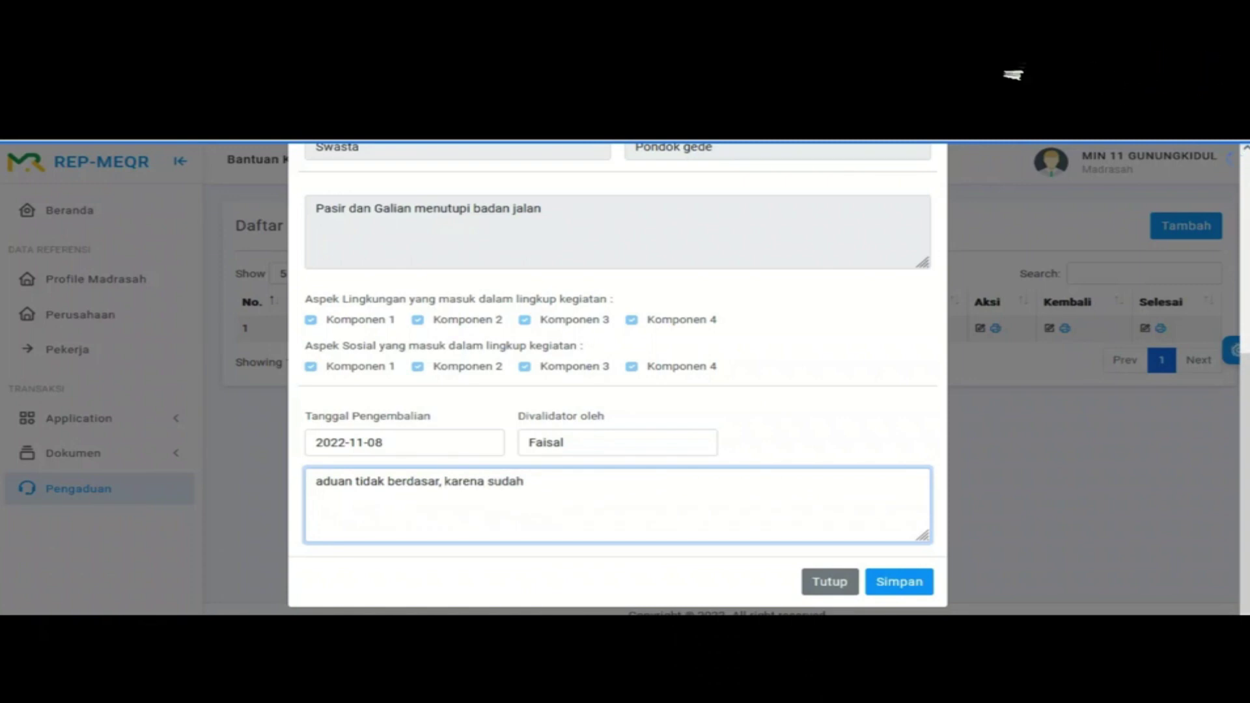
key(ctrl+shift+Left)
text(area kerja dan)
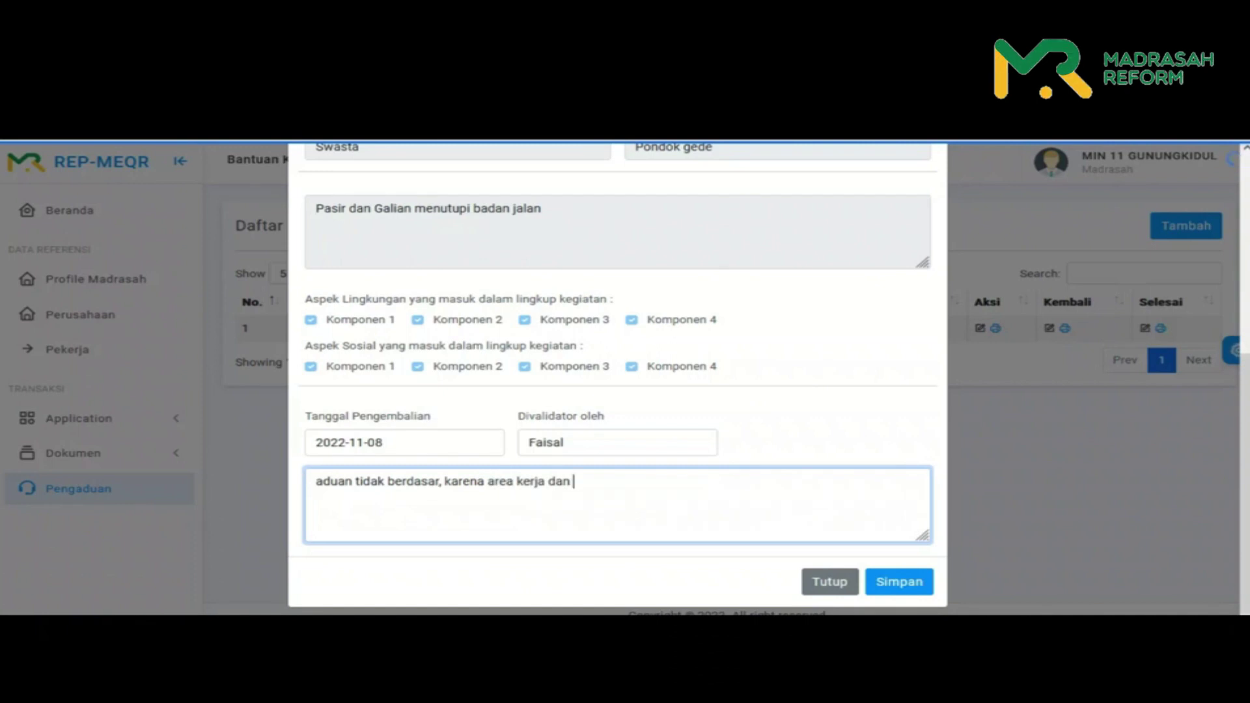
text( material sud)
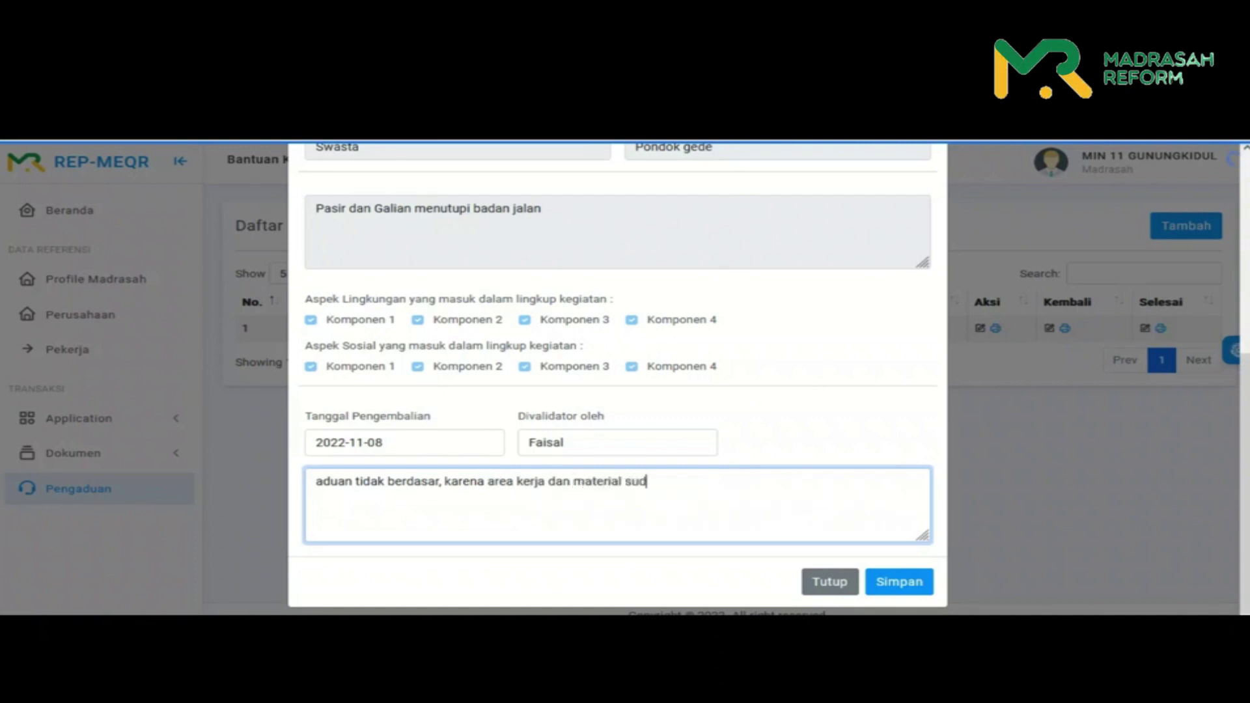
text(ah steril)
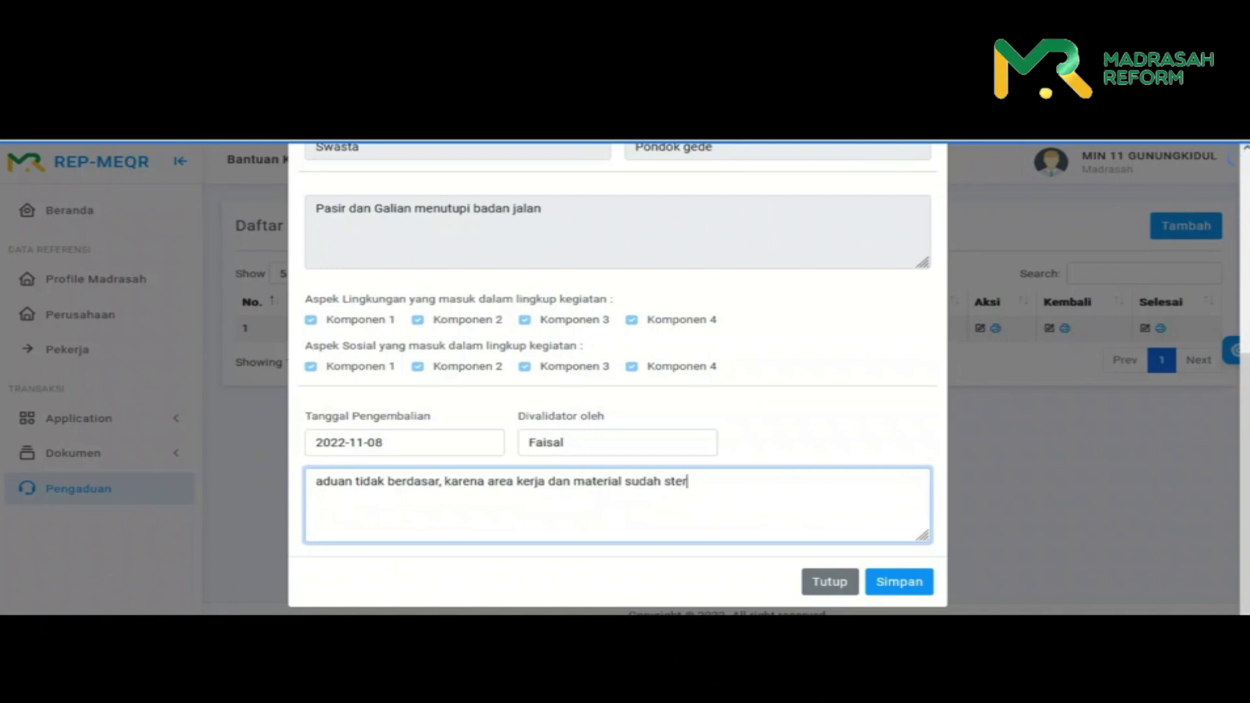
click(899, 581)
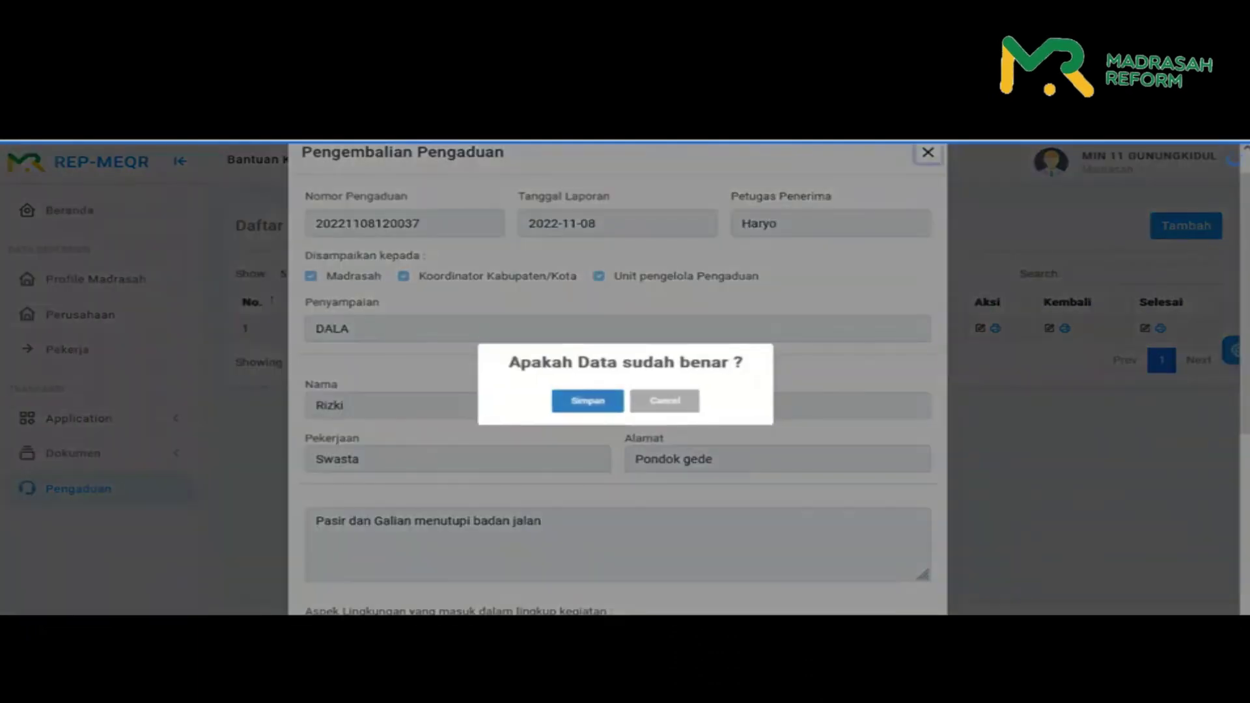
key(Return)
key(Return)
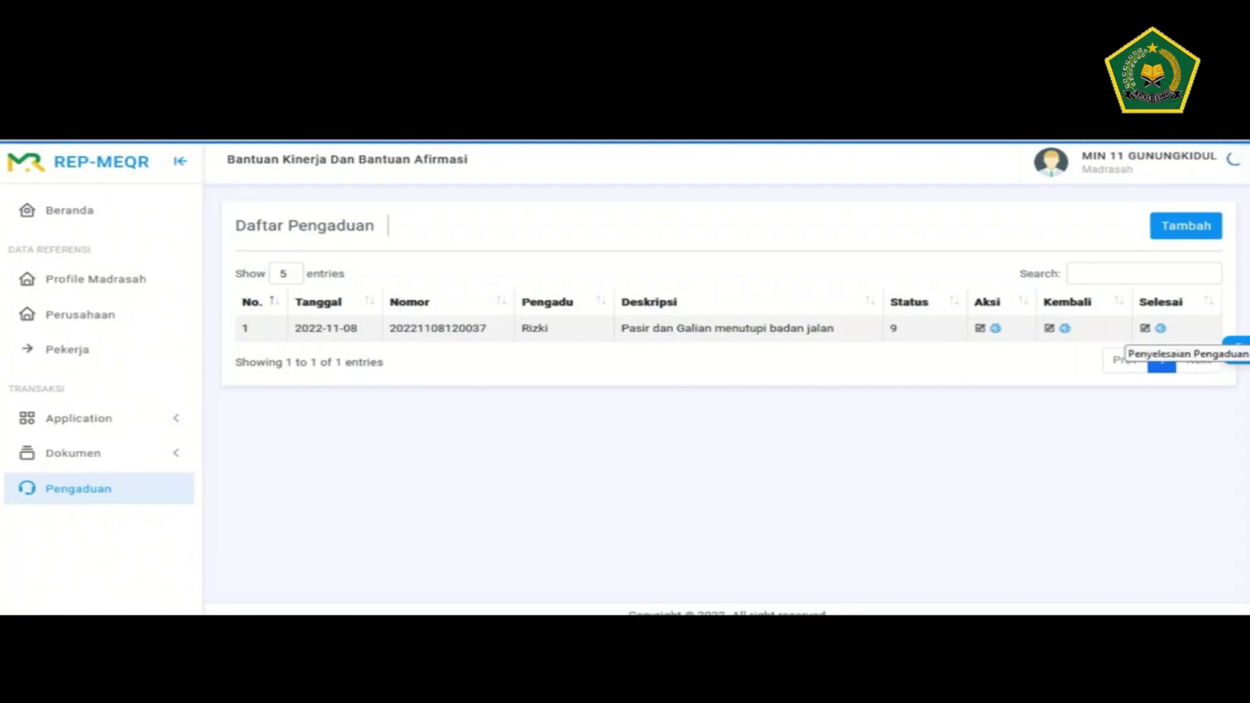
- Bring up the complaint's Selesai form and keep status 'Pengaduan telah selesai'
click(1144, 328)
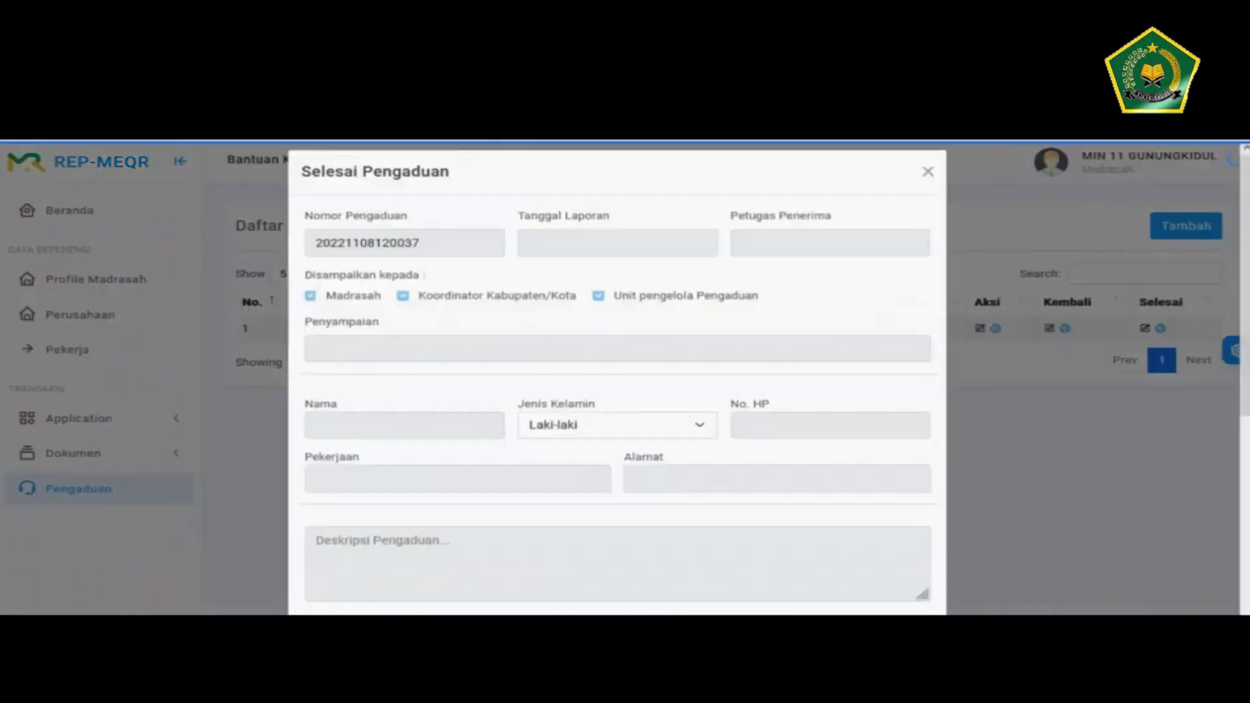
scroll(617, 390, down, 5)
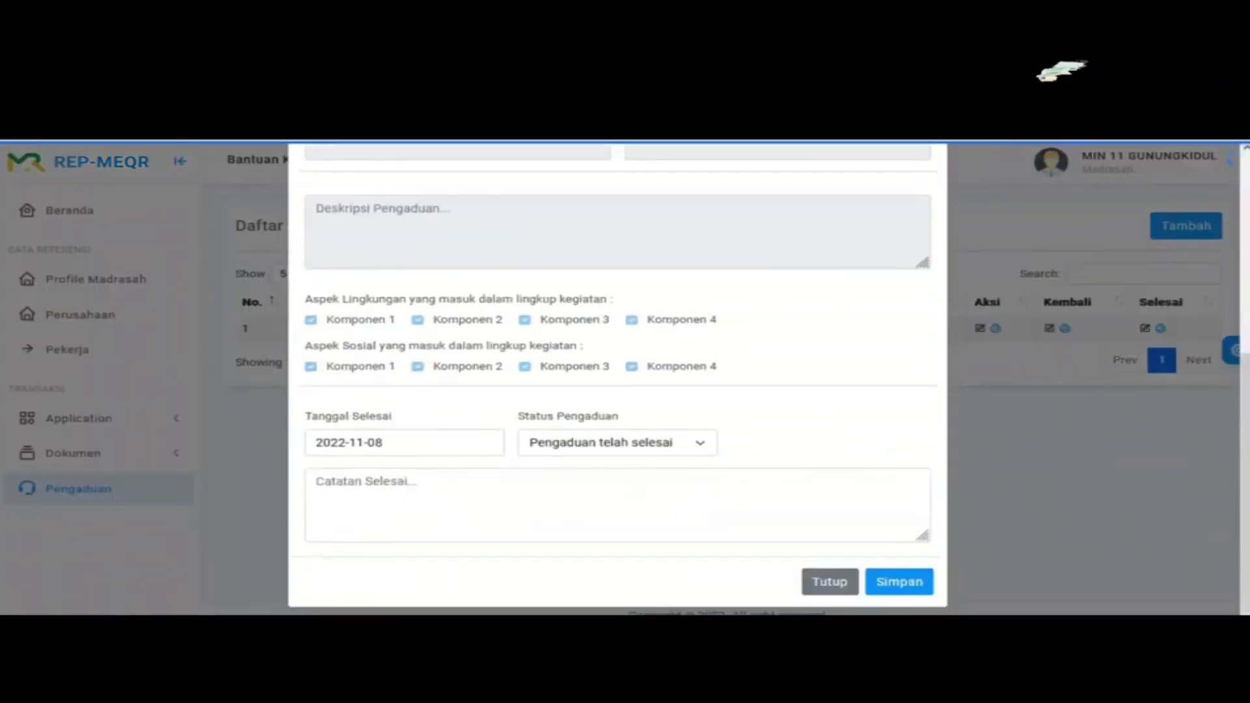
click(319, 481)
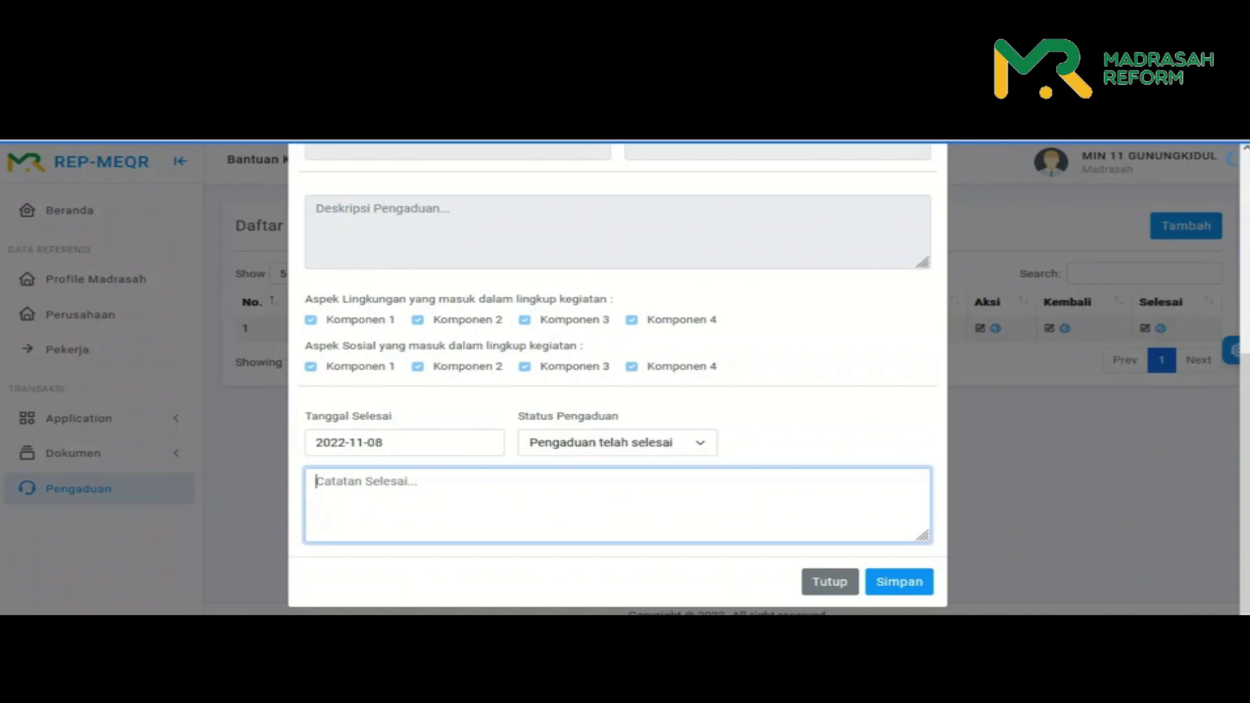
click(617, 443)
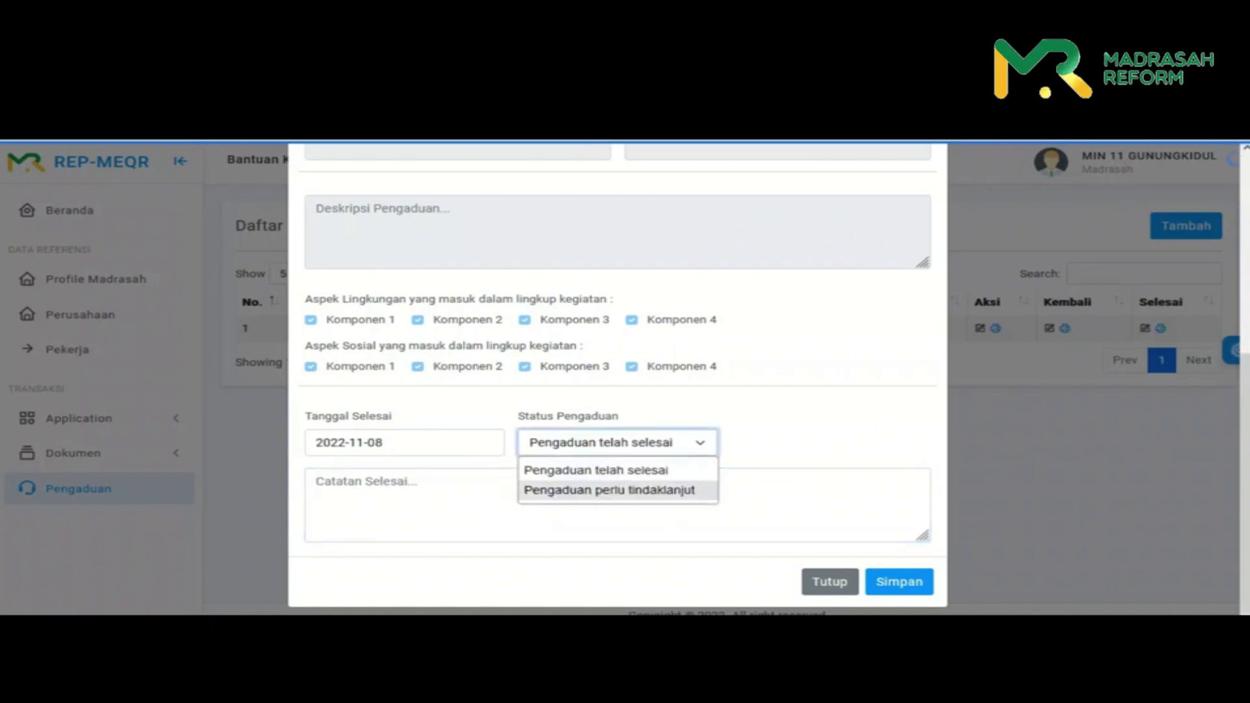
key(Return)
key(Tab)
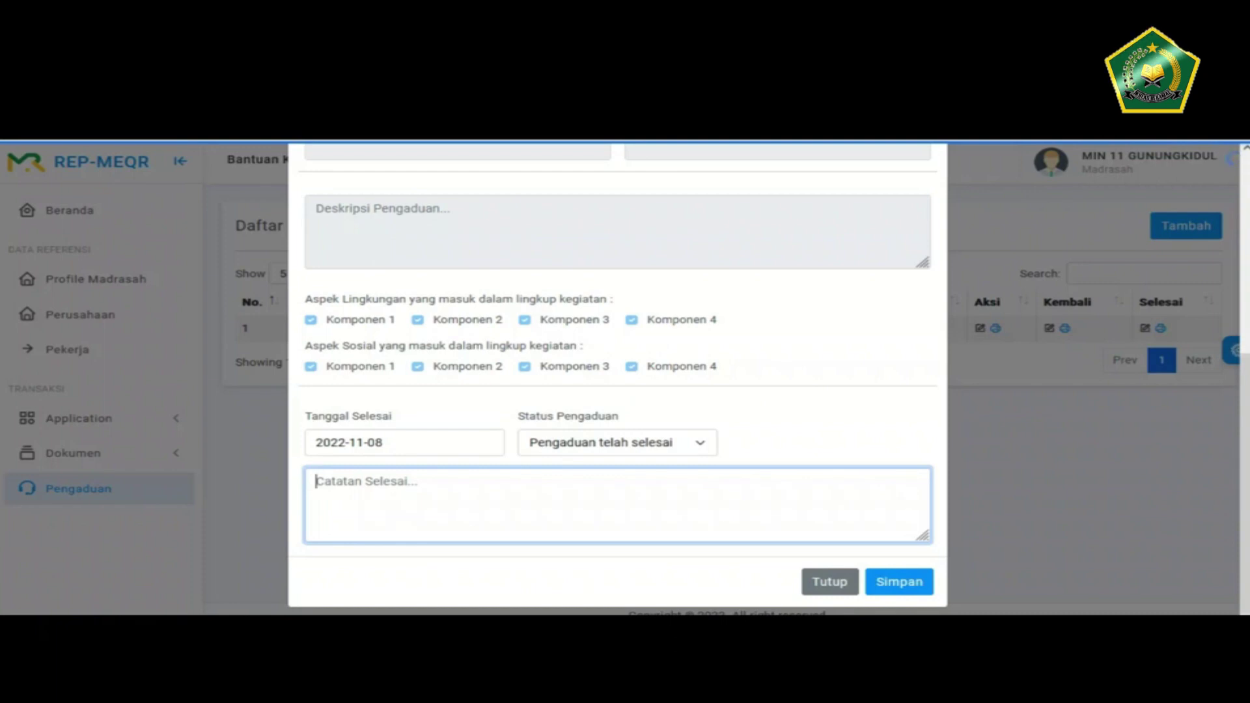
- Write the completion note that material and work area were sterile beforehand, and confirm saving
text(material)
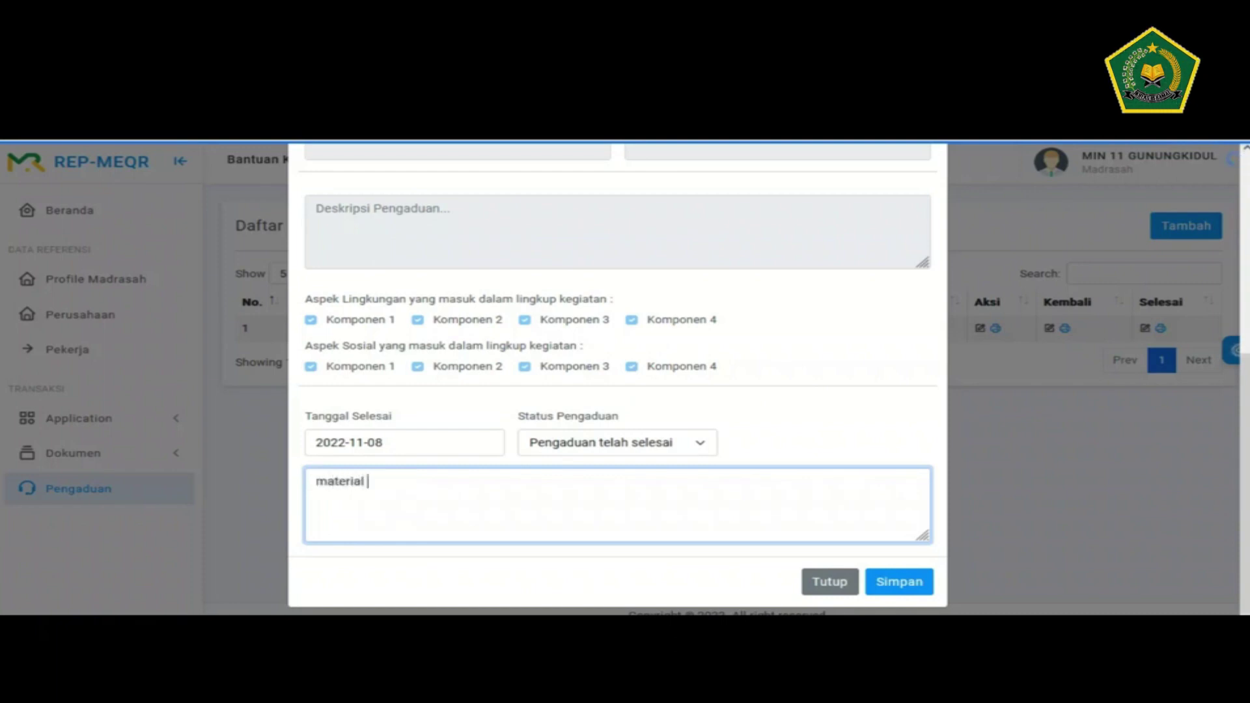
text( dan area k)
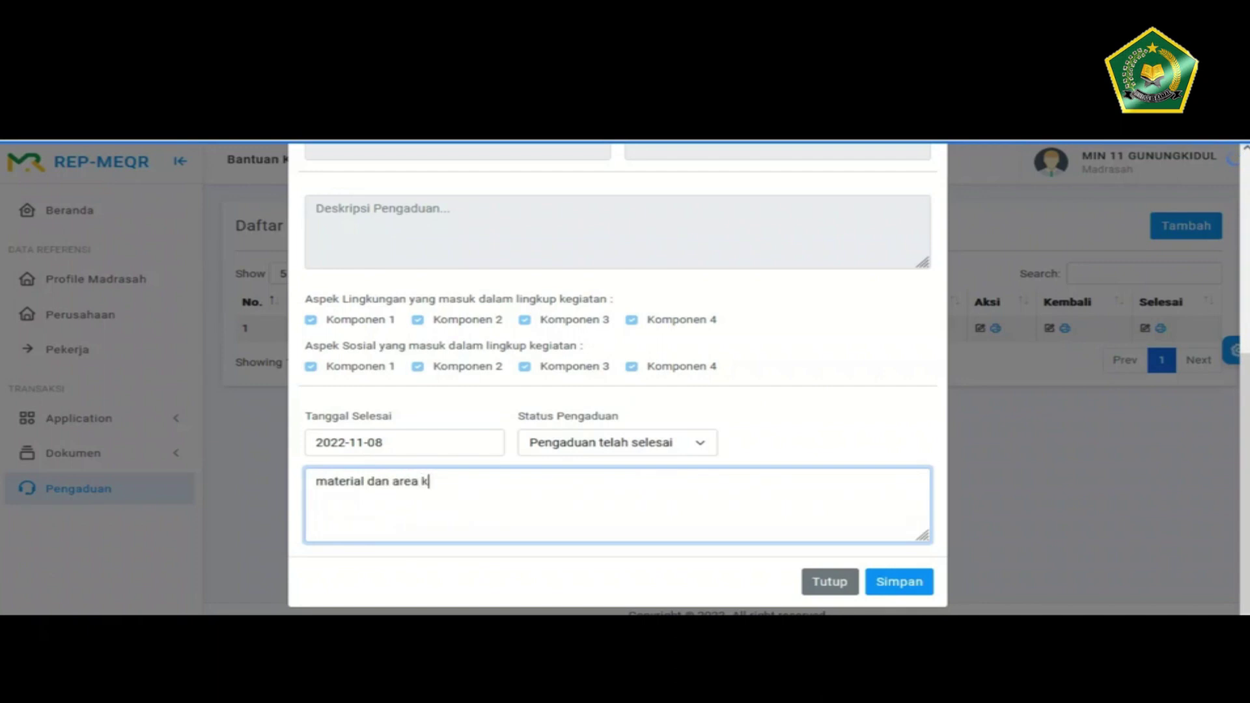
text(erja sudah steril)
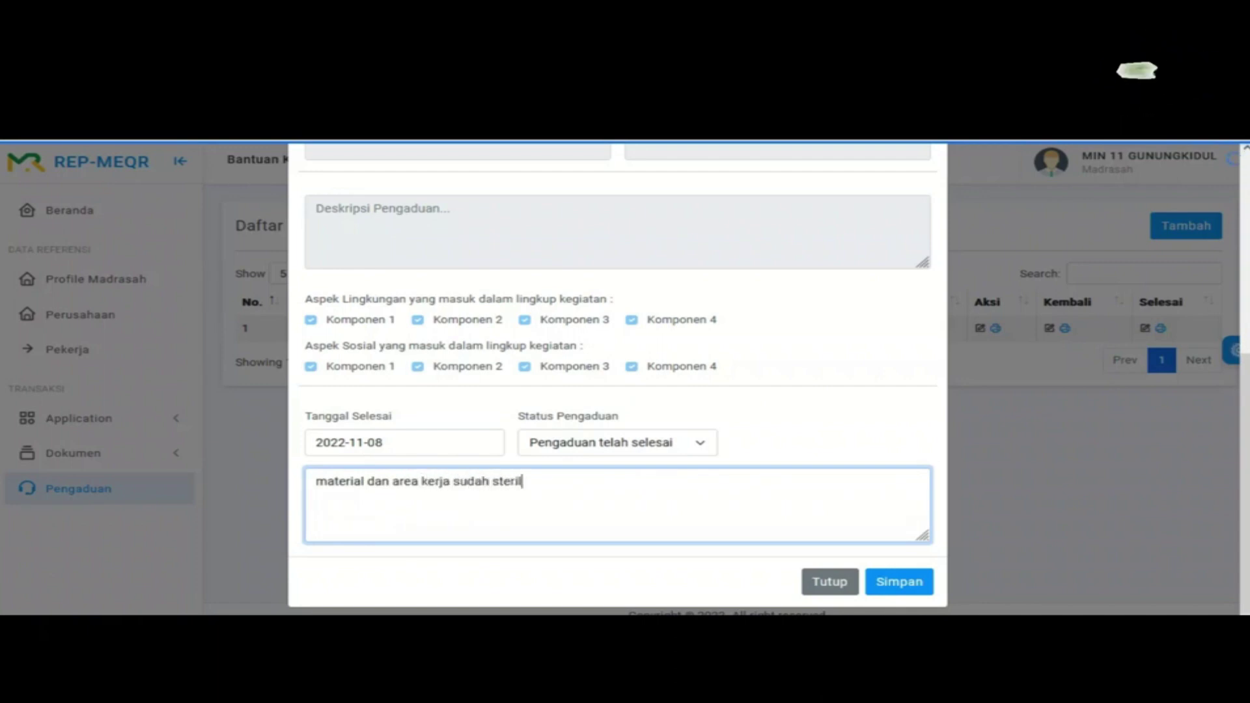
text( sebelum pengduan)
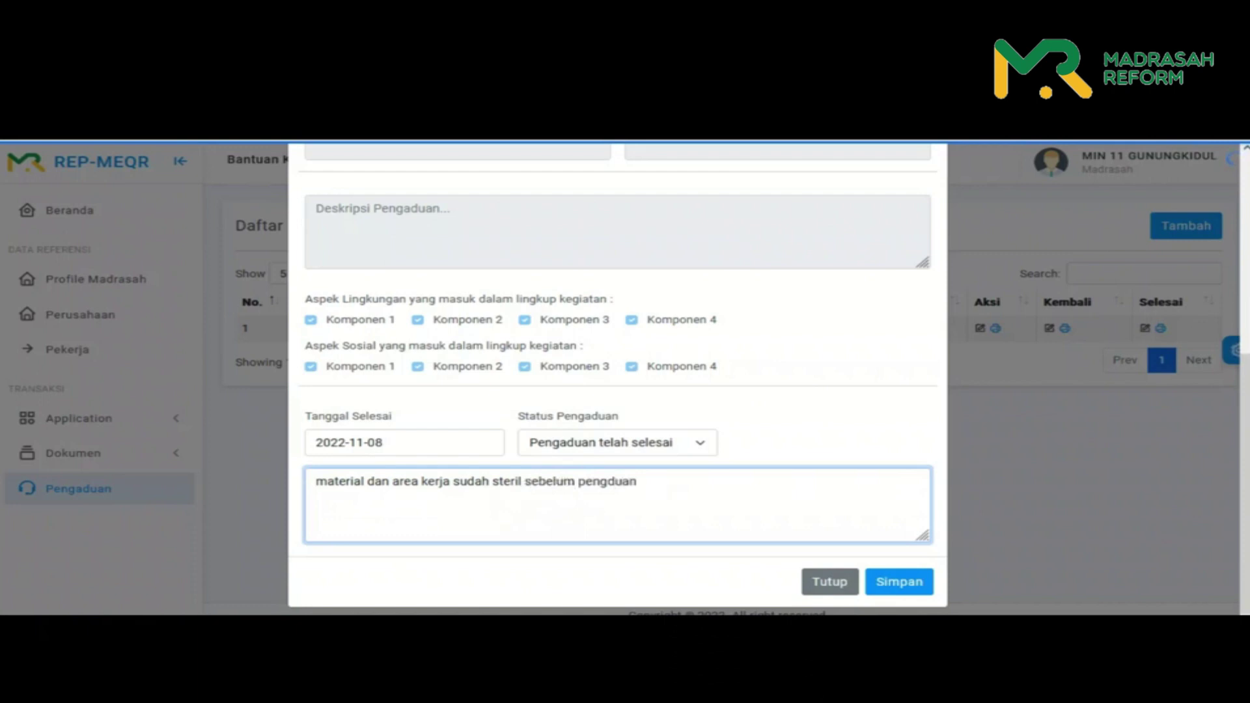
key(shift+Left)
key(shift+Left)
key(shift+Left)
key(shift+Left)
key(shift+Left)
key(shift+Left)
key(shift+Left)
key(shift+Left)
key(Right)
text(disampaikan.)
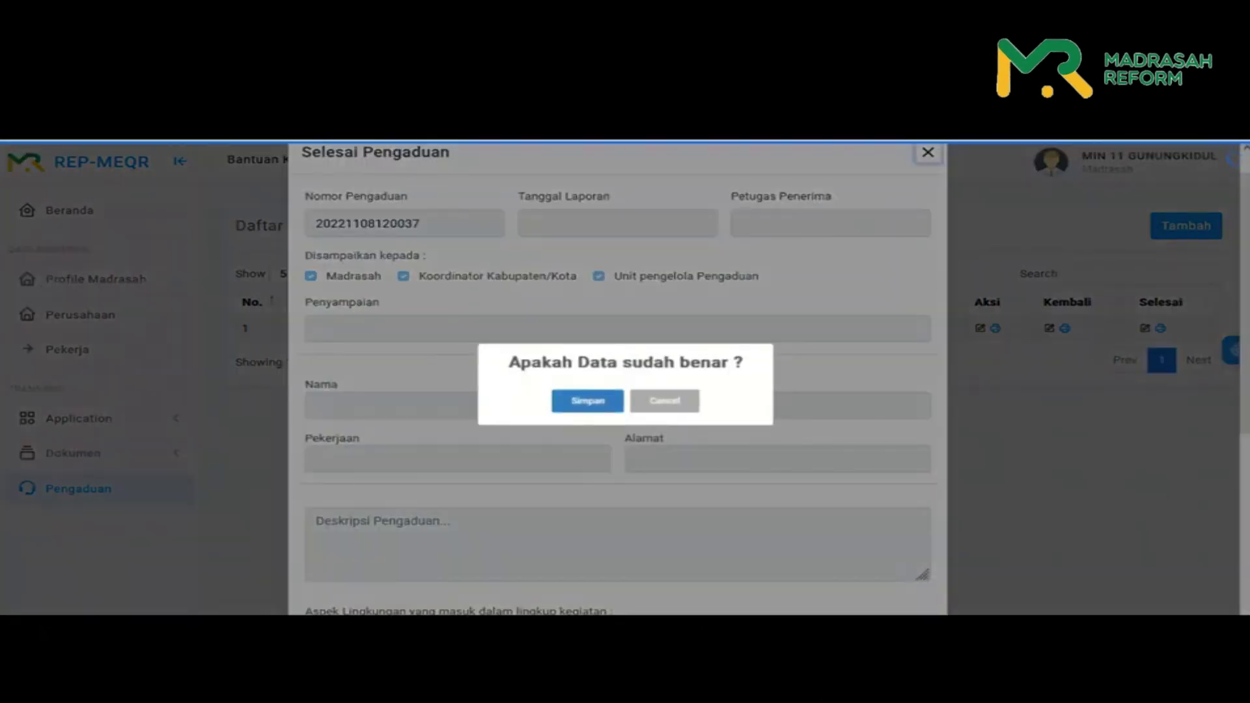
key(Return)
key(Return)
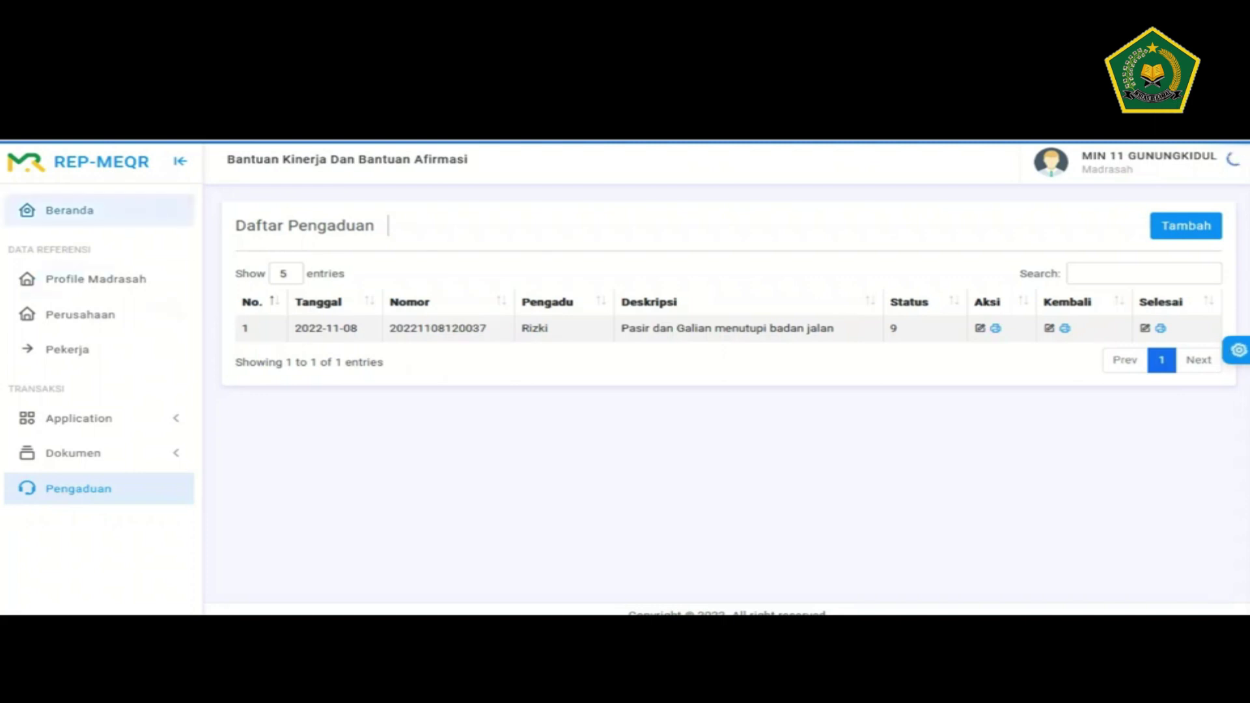
- Go to Beranda and check the totals, including progress 1 dari 12
click(70, 209)
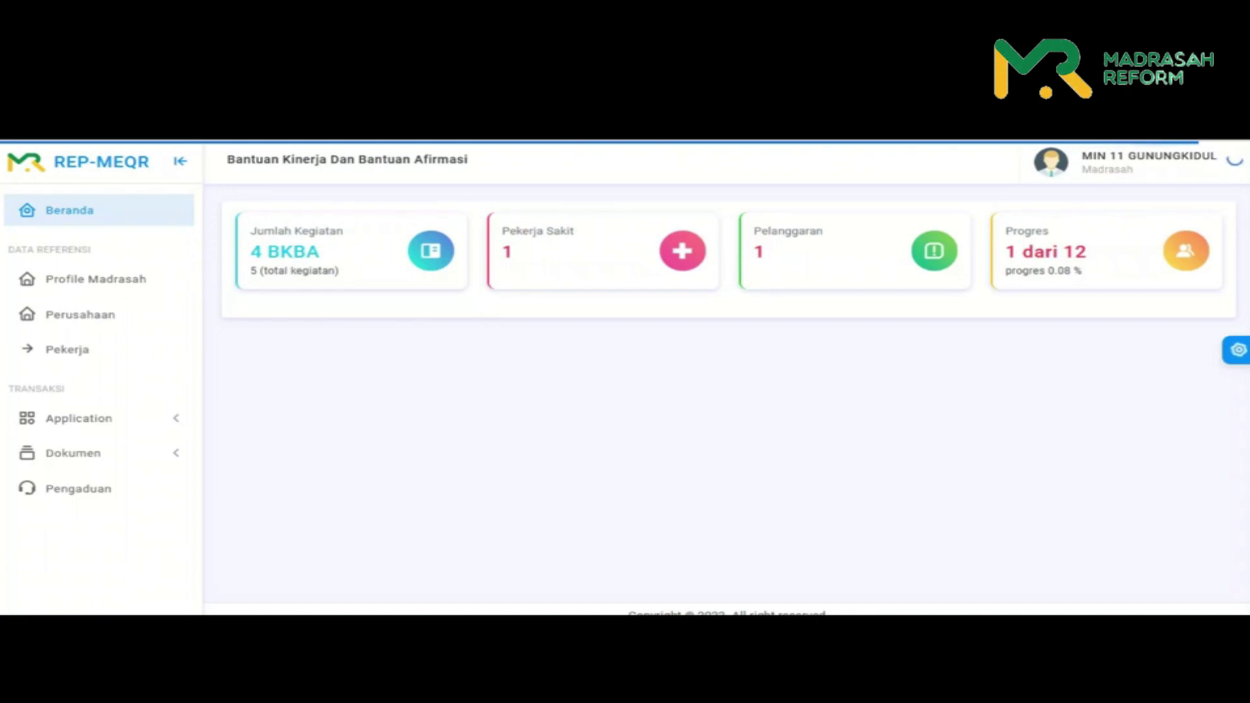
drag(1006, 252, 1066, 251)
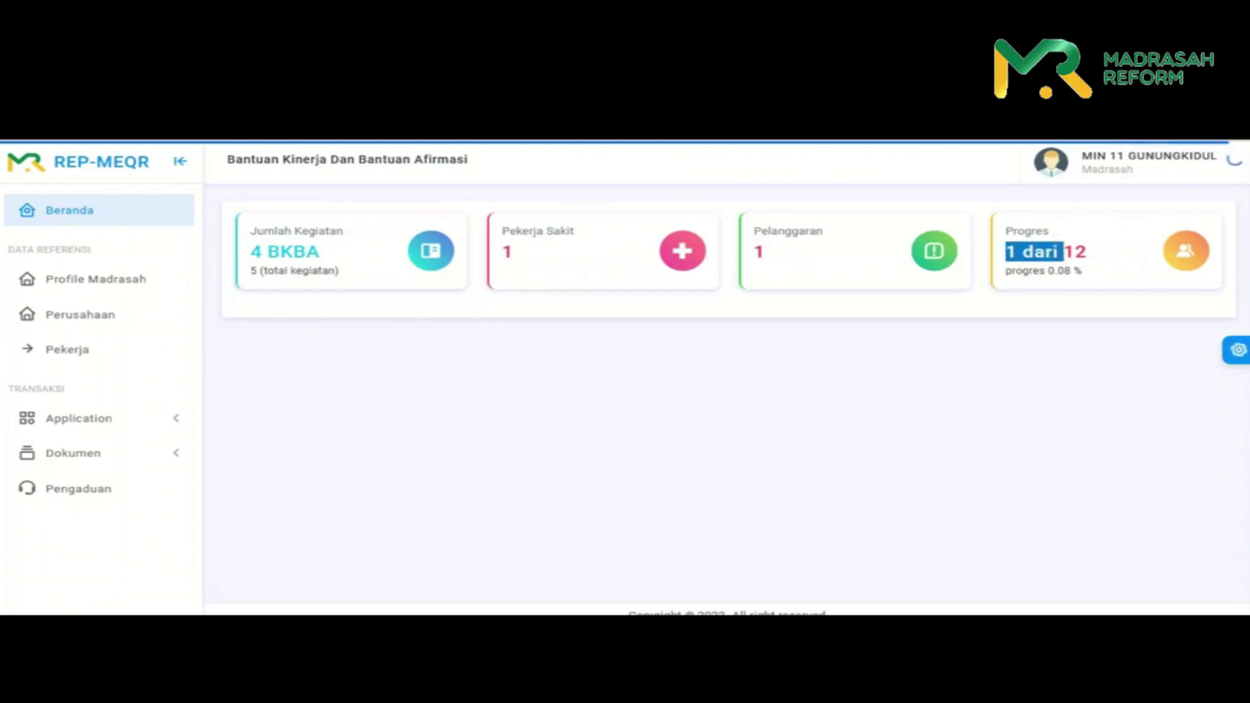
click(1035, 252)
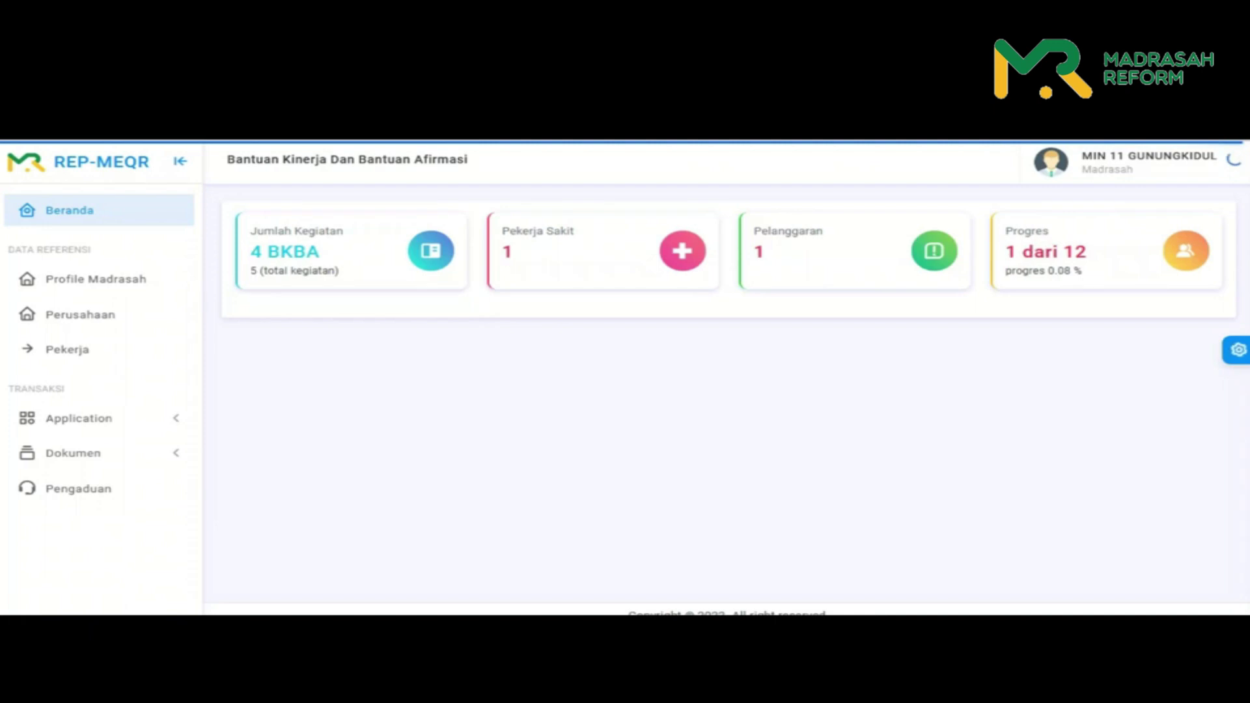